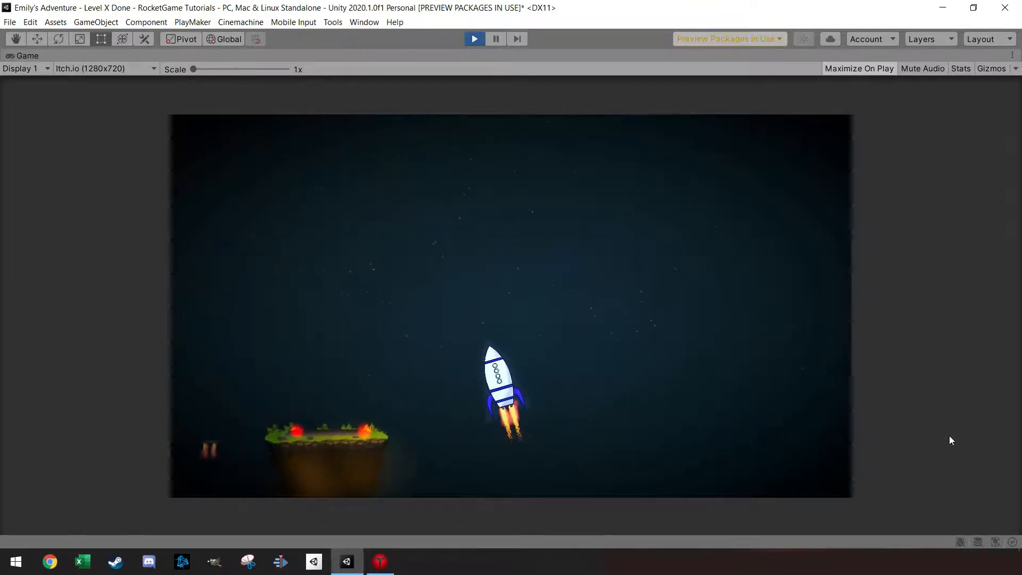
- Playtest the finished rocket level by flying the rocket between the floating platforms, and stop play mode
key("d")
key("a")
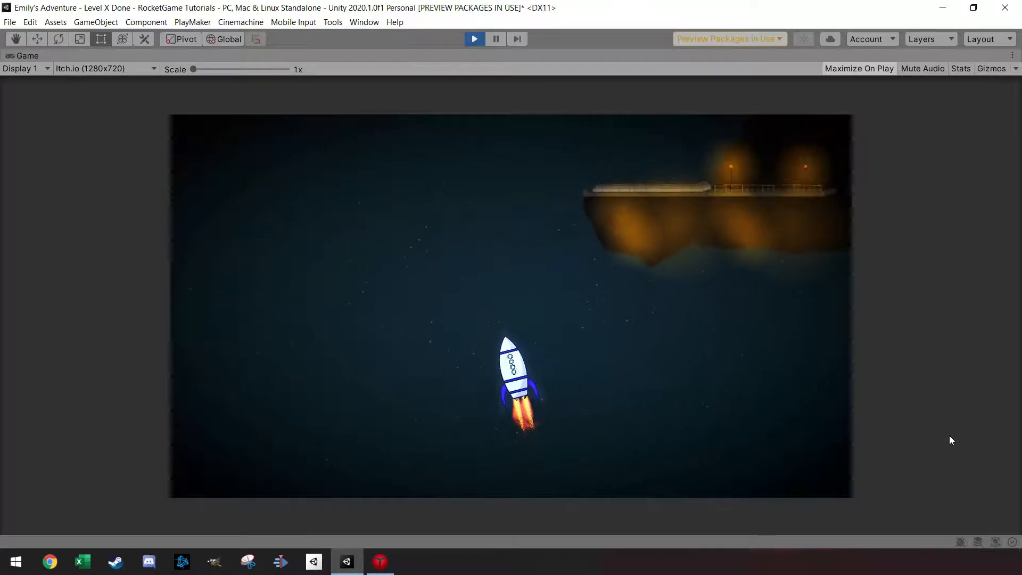
key("d")
key("a")
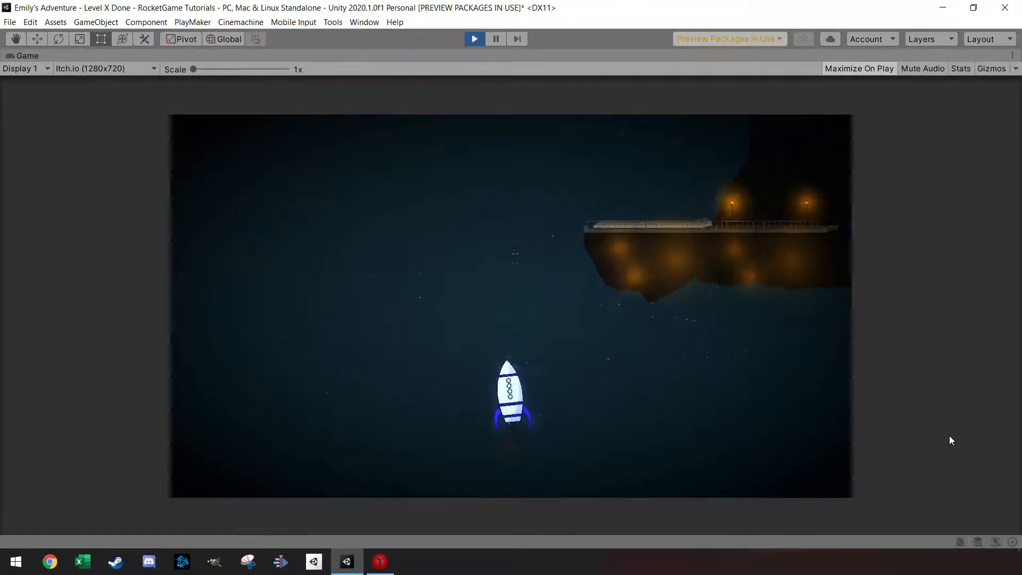
key("space")
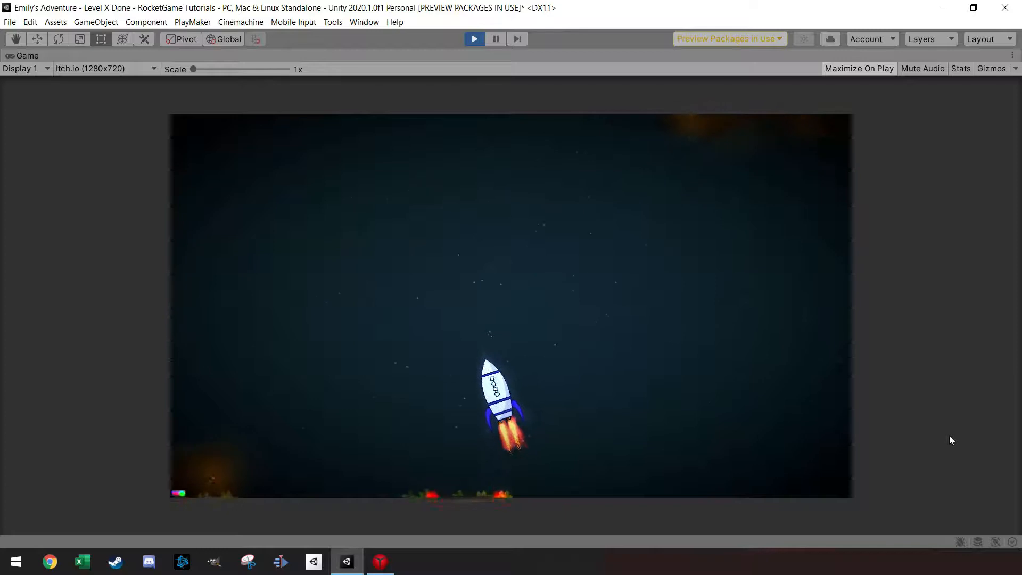
key("d")
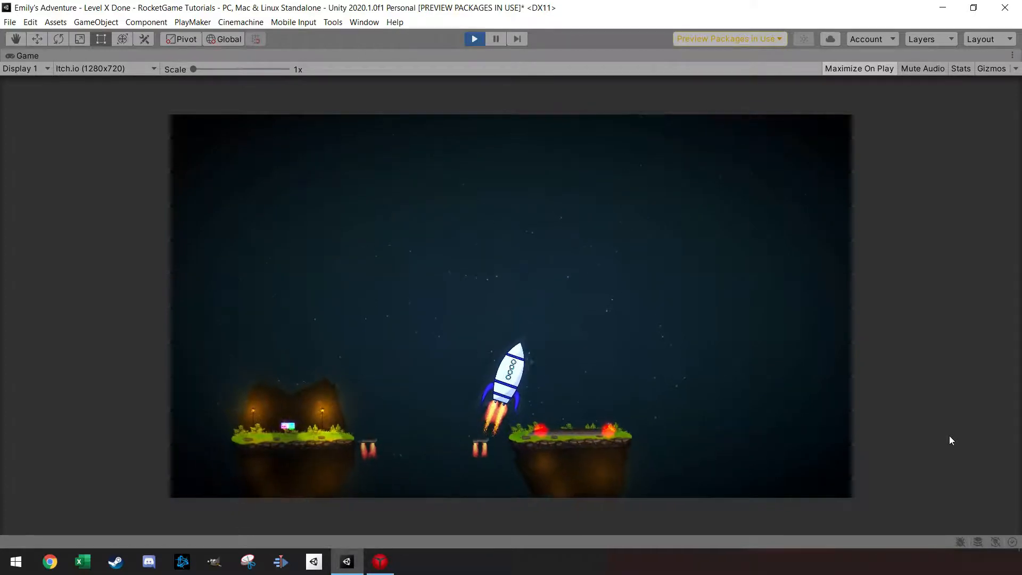
key("d")
key("a")
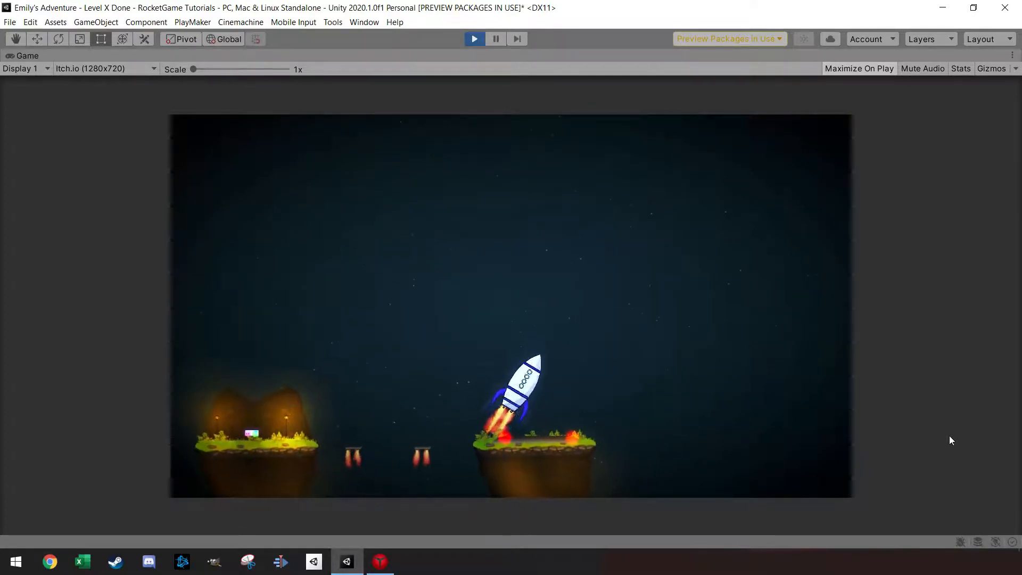
key("a")
key("a")
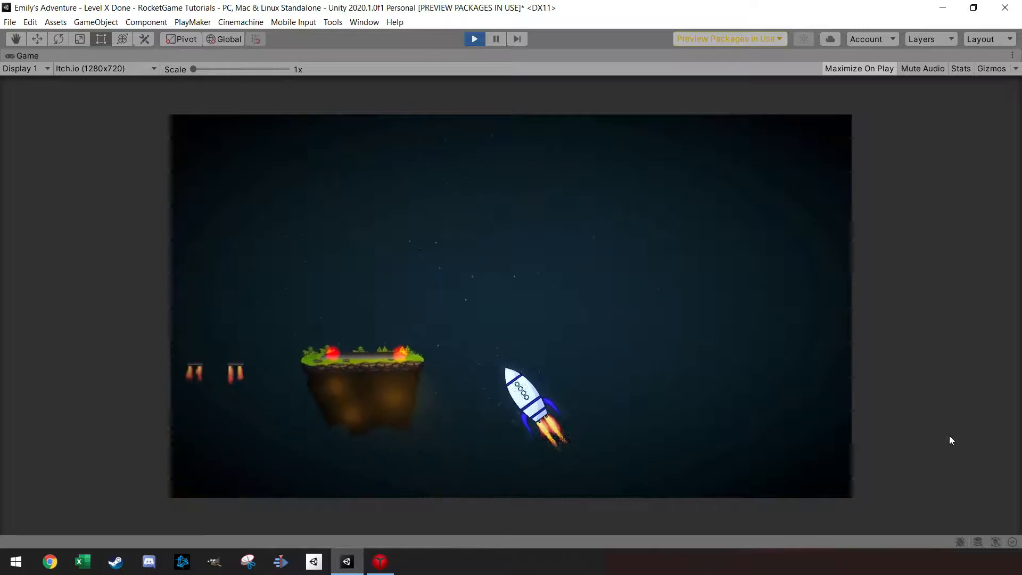
key("d")
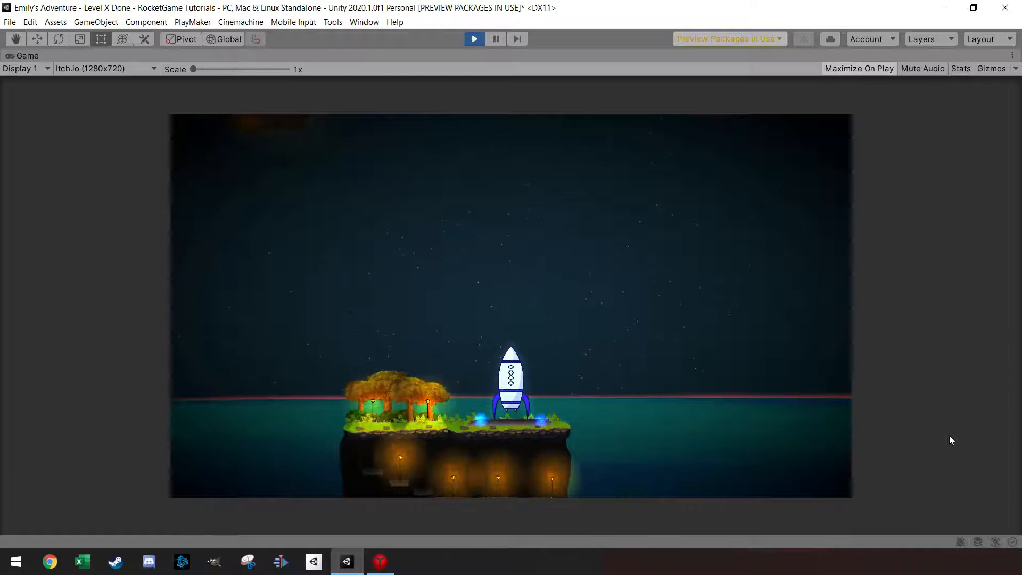
left_click(475, 38)
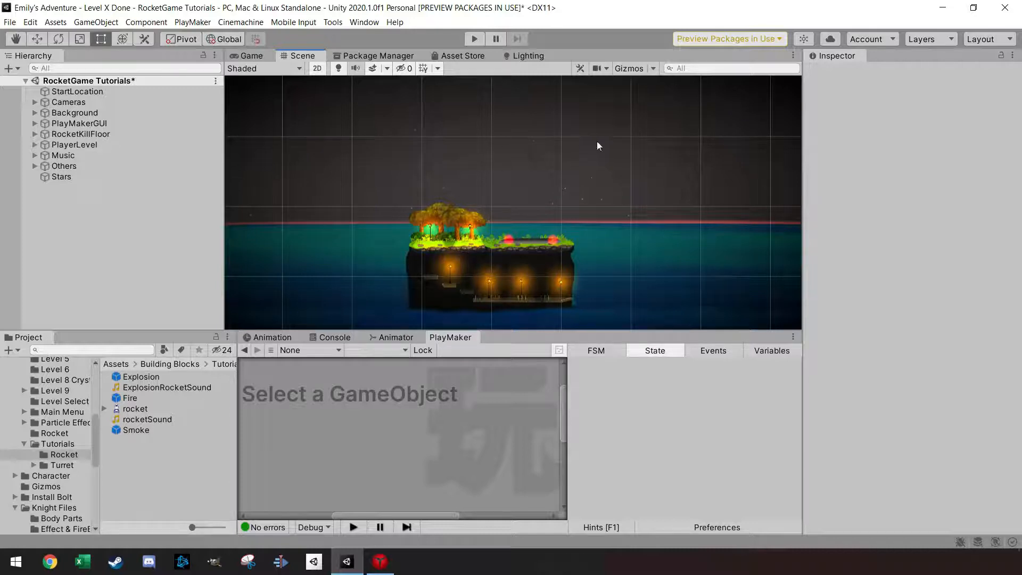
- Examine the level in the Game and Scene views and review the Stars particle system's settings
left_click(251, 56)
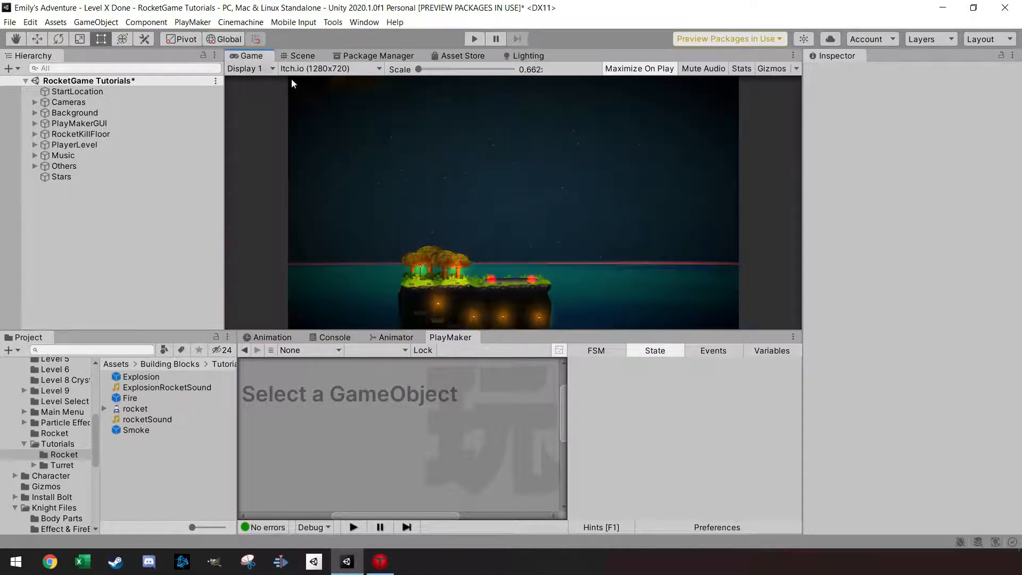
left_click(303, 56)
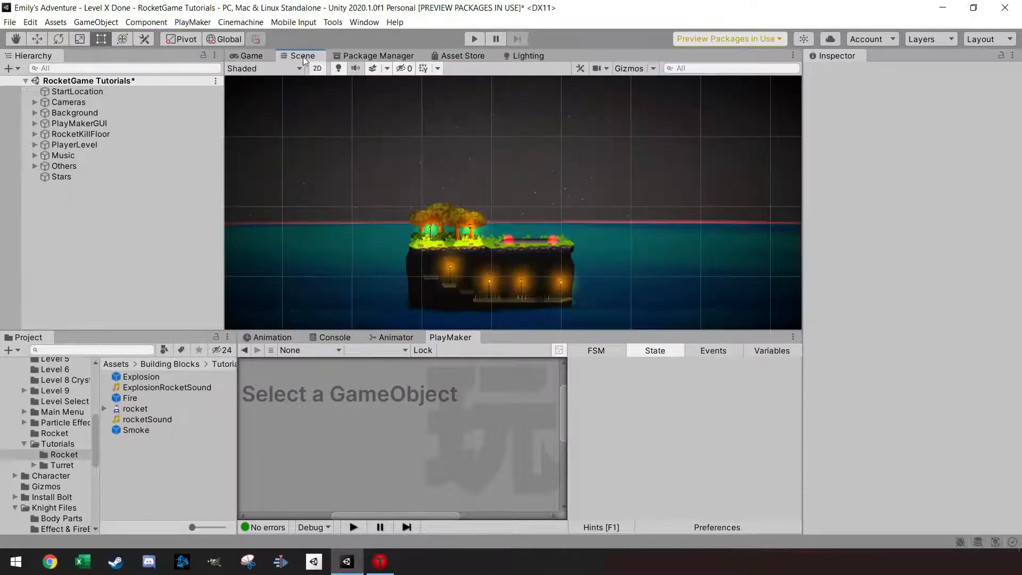
left_click(65, 176)
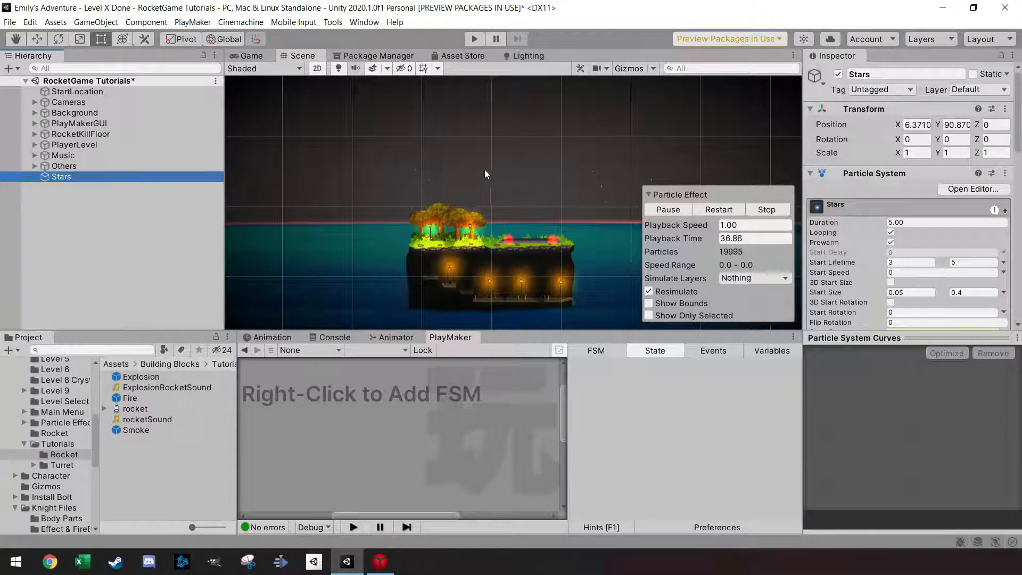
scroll(458, 150, "down", 6)
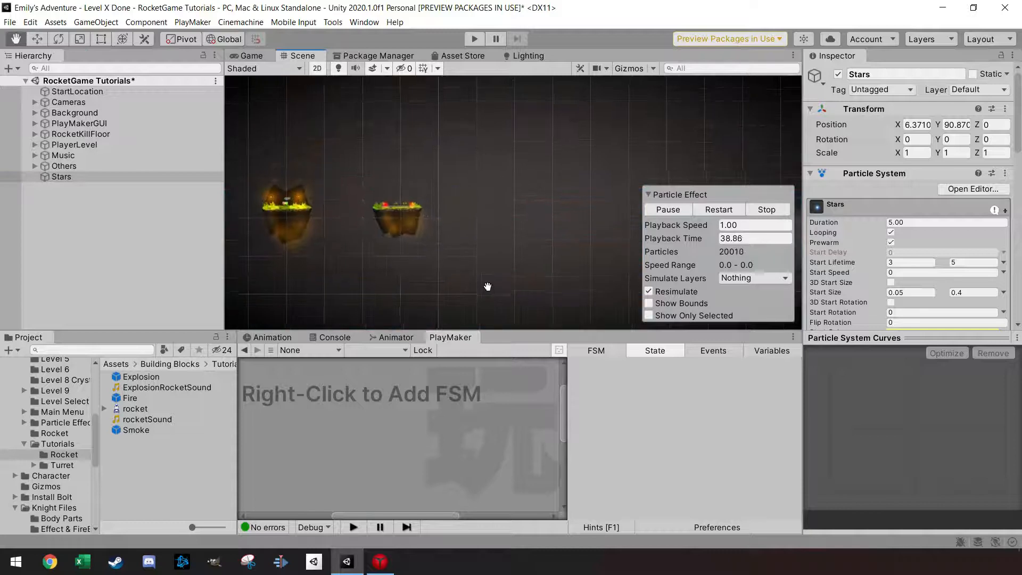
scroll(454, 261, "down", 4)
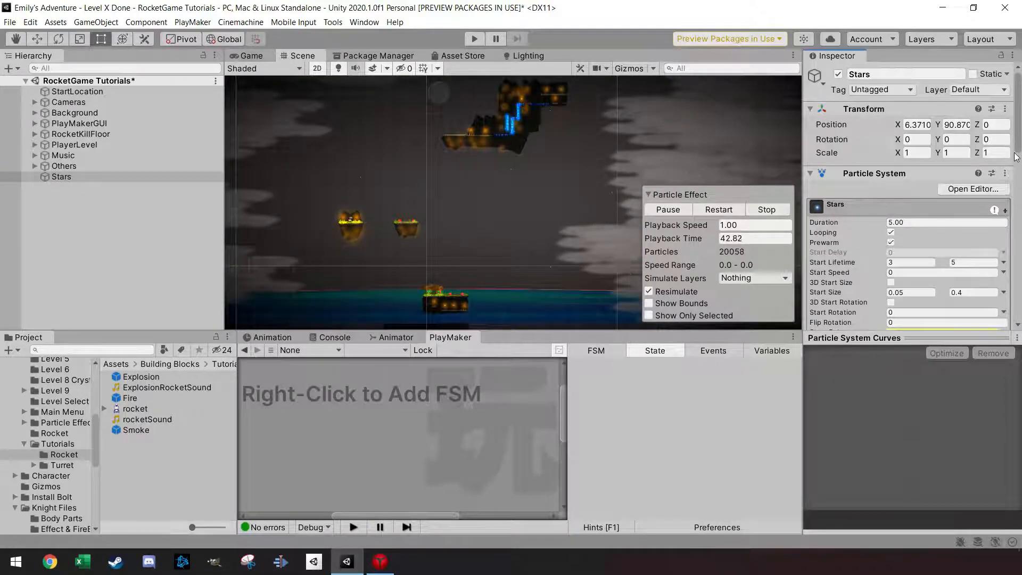
left_click_drag(1019, 148, 1020, 192)
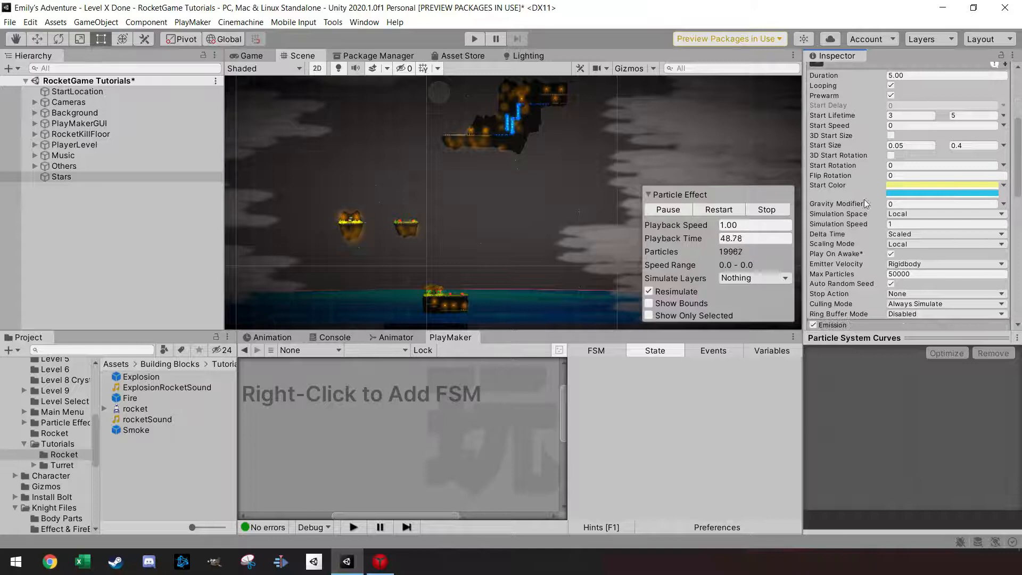
scroll(499, 243, "up", 10)
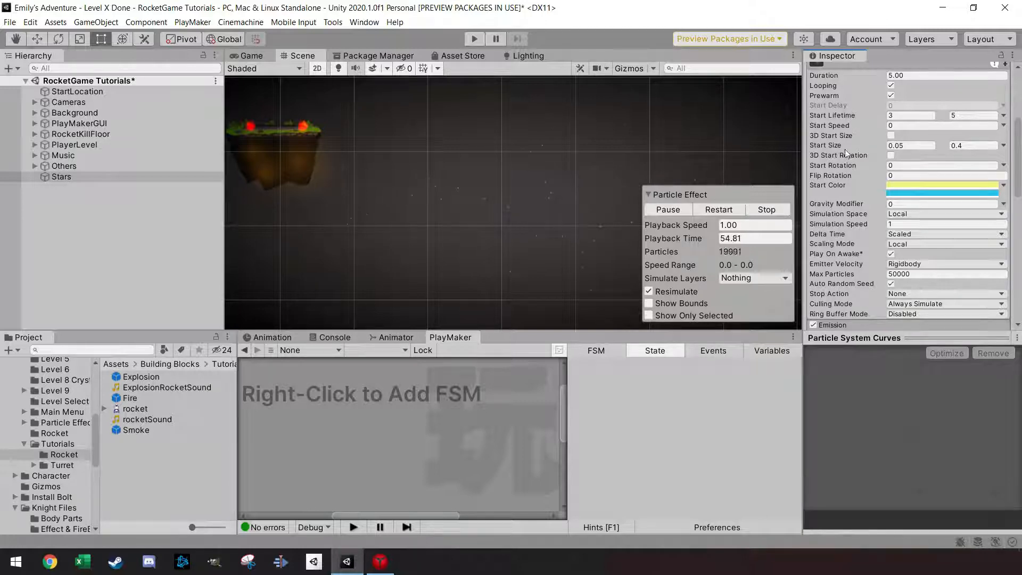
middle_click_drag(415, 256, 463, 207)
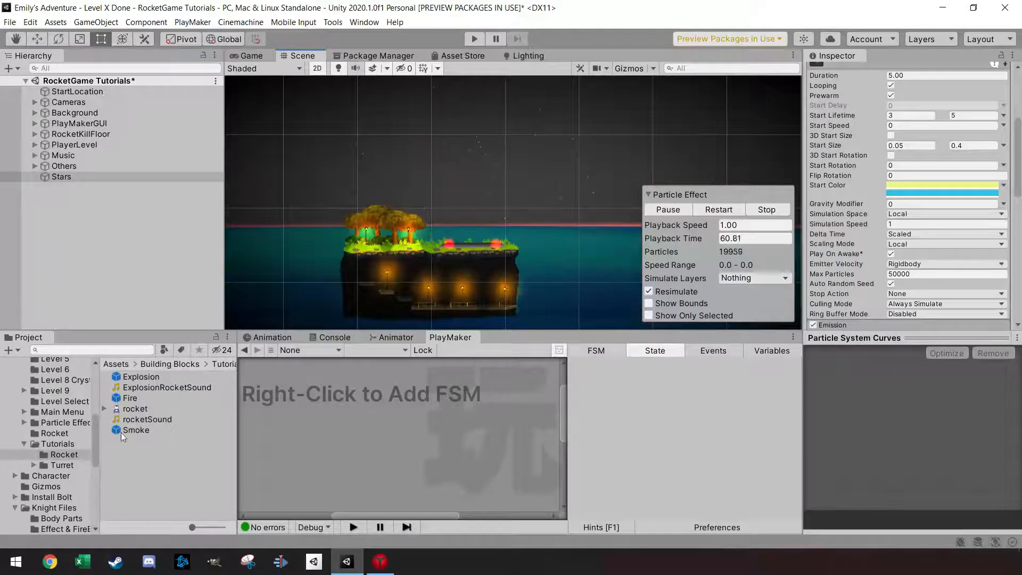
- Place the rocket sprite on the island's launch pad and set its sorting layer to Player
left_click(127, 410)
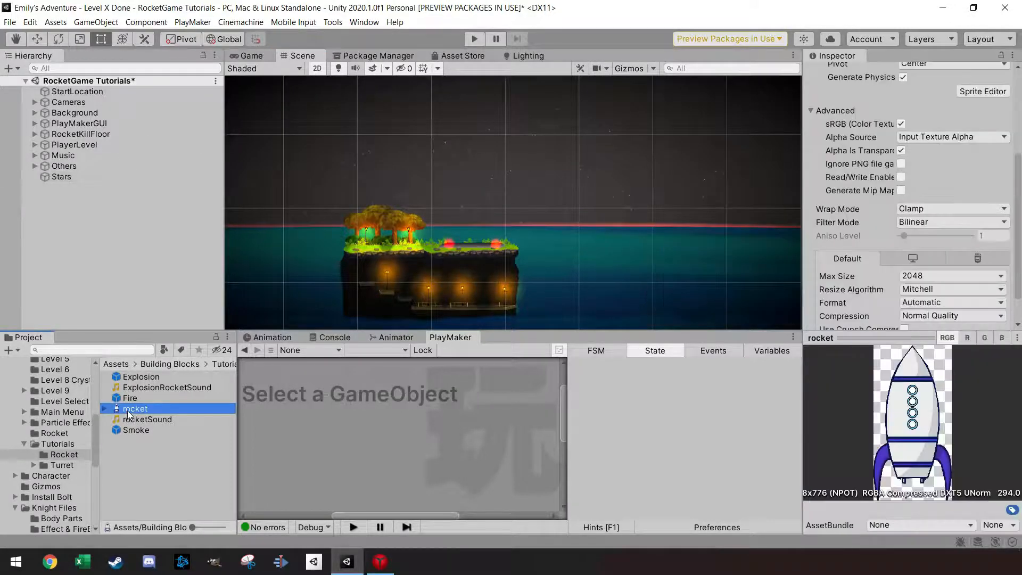
left_click_drag(137, 407, 478, 194)
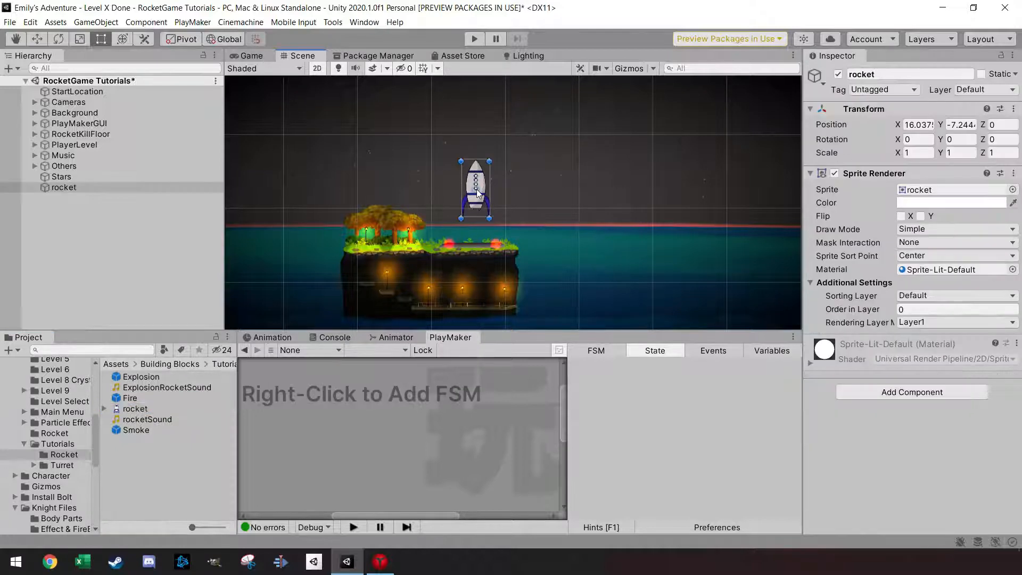
left_click(958, 295)
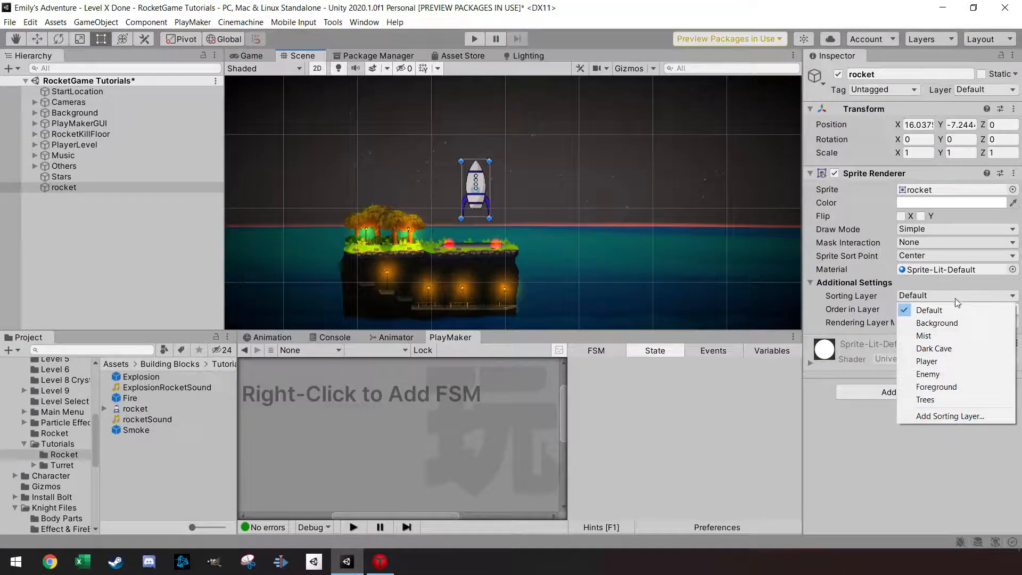
left_click(940, 361)
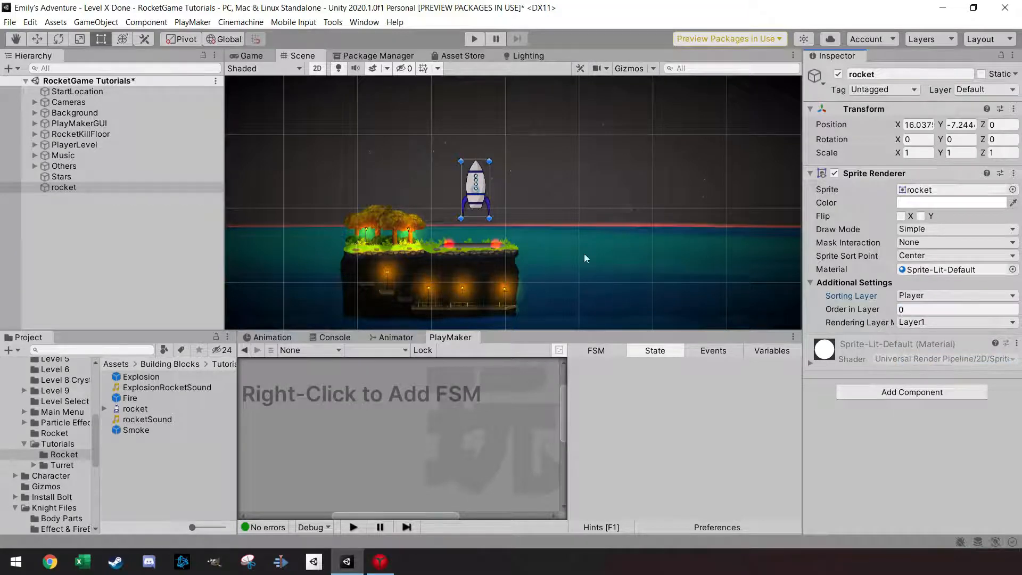
key("w")
left_click_drag(484, 188, 482, 209)
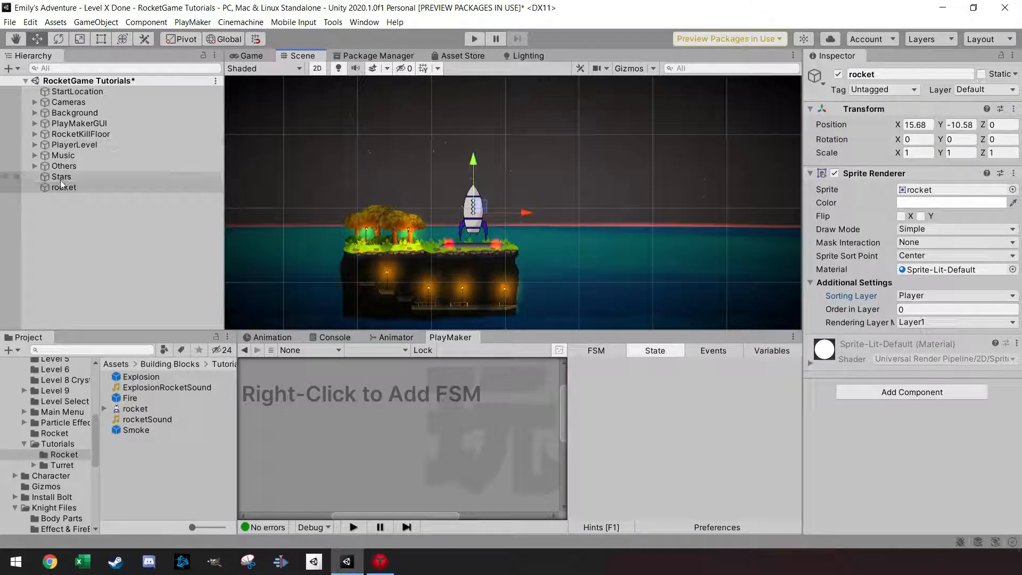
- Rename the rocket sprite's game object to Rocket with a capital R
left_click(854, 75)
left_click(852, 76)
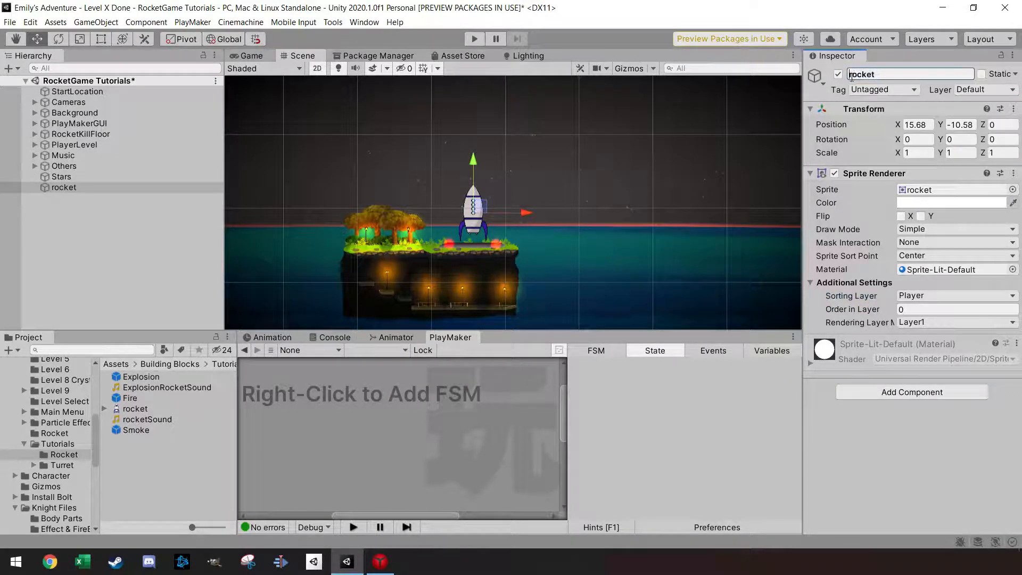
type("R")
key("Delete")
key("Return")
- Assign both the Rocket tag and the Rocket layer to the Rocket object
left_click(888, 90)
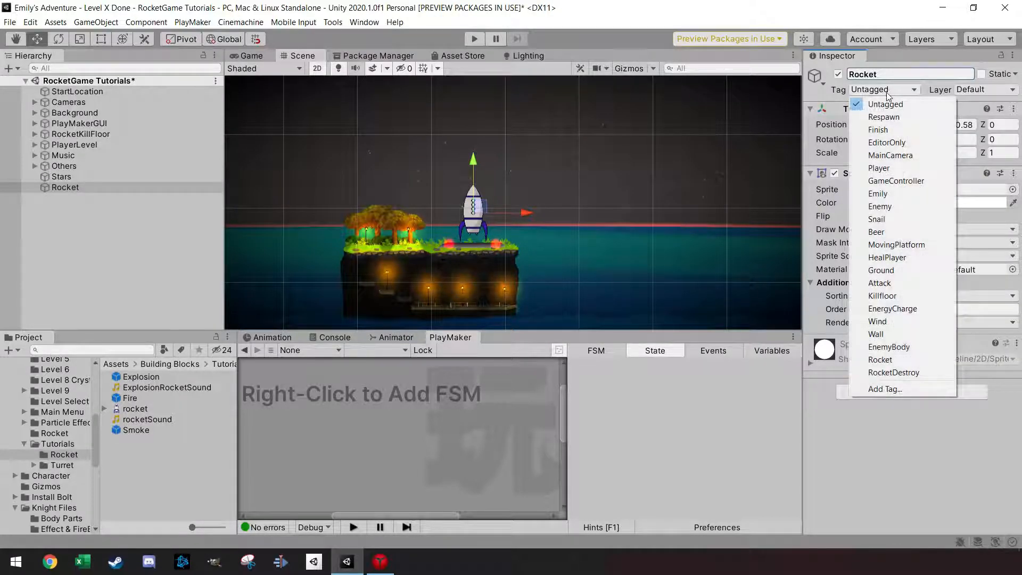
left_click(881, 359)
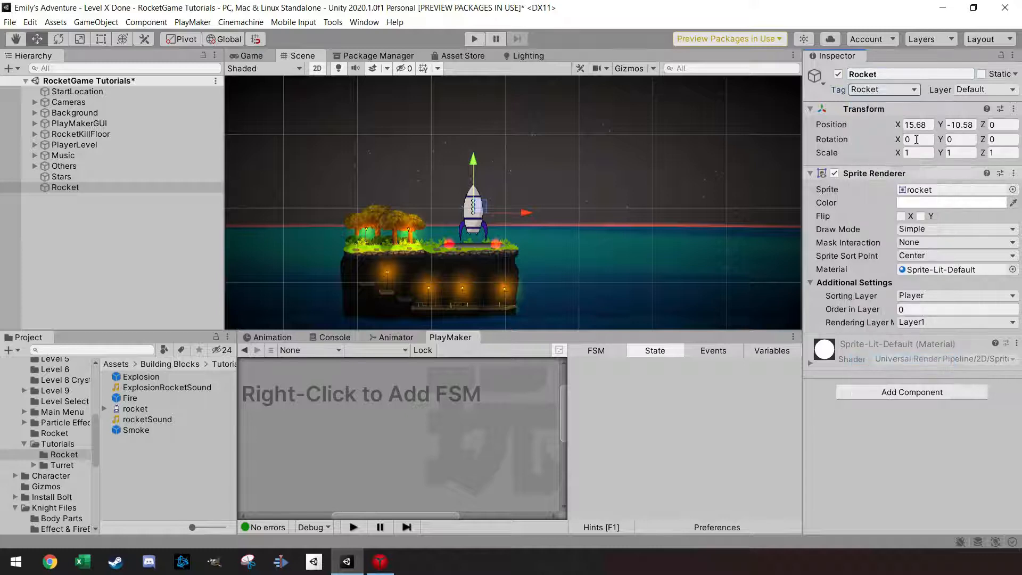
left_click(984, 91)
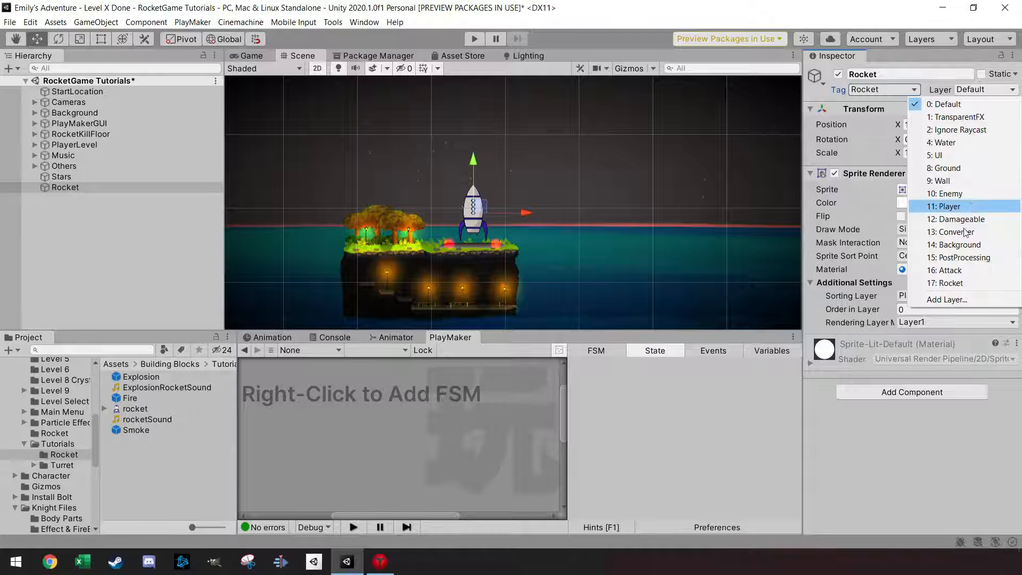
left_click(961, 284)
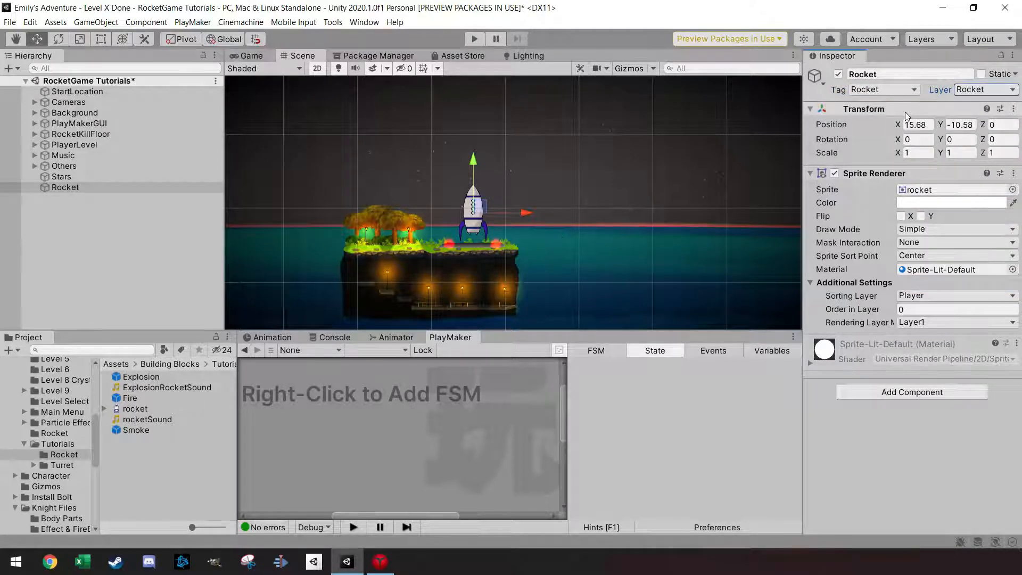
- Add a Box Collider 2D component to the Rocket object and expand its settings
left_click(899, 394)
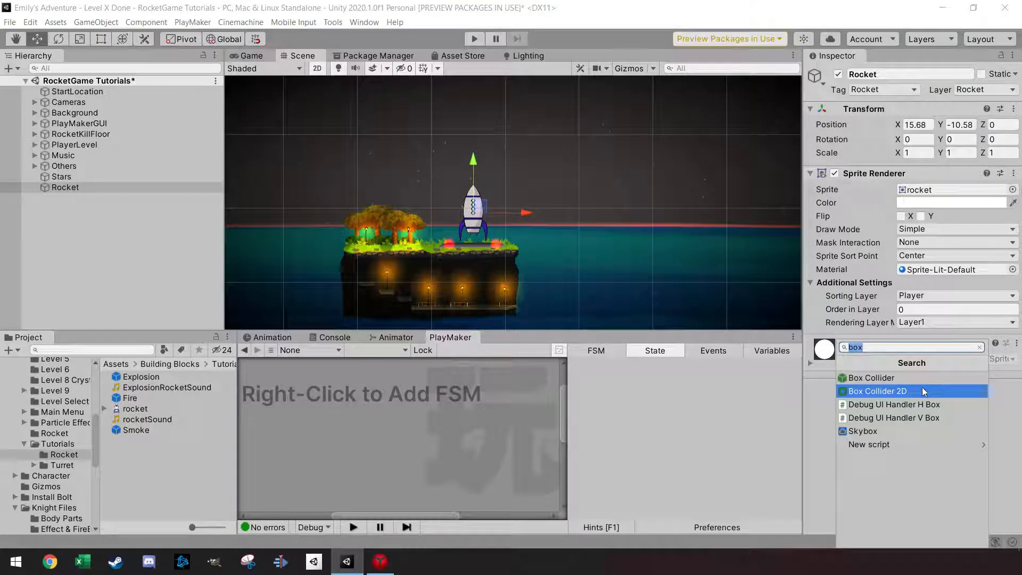
left_click(904, 393)
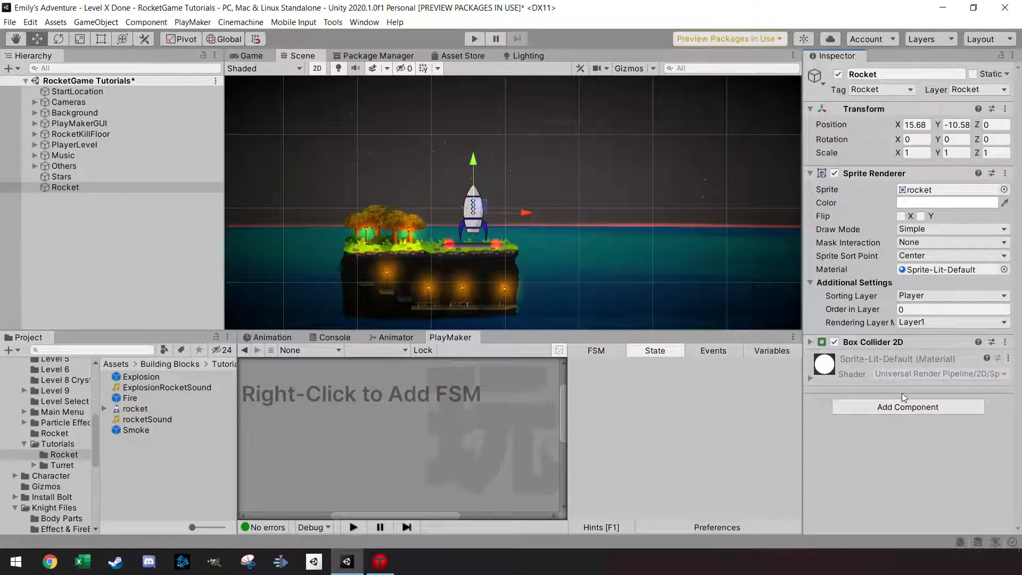
left_click(810, 342)
- Fit the rocket's box collider to its body, about 2.68 wide by 7.01 high with an offset of about -0.02, -0.27
left_click(904, 360)
scroll(479, 242, "up", 5)
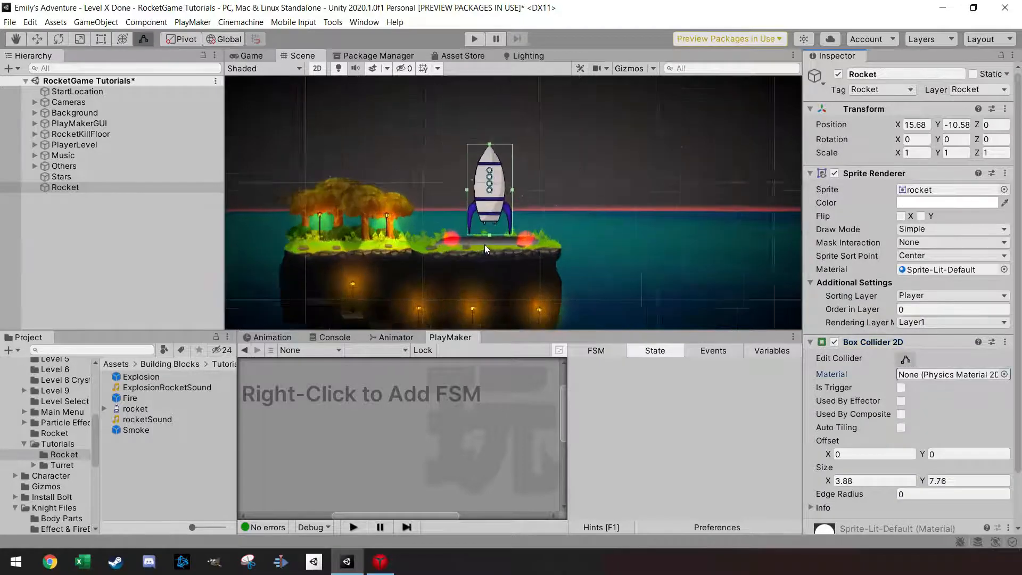
scroll(466, 244, "up", 1)
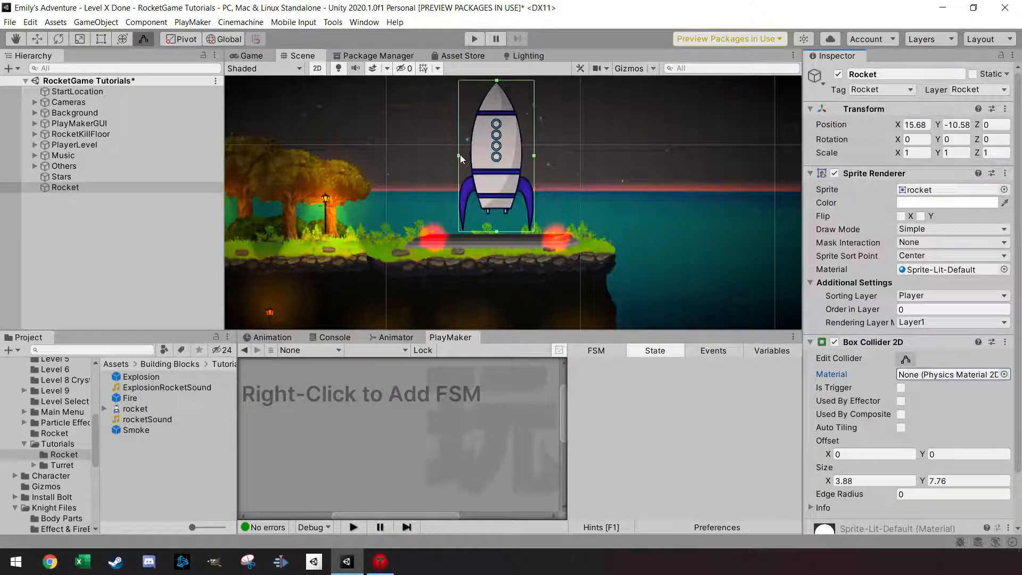
left_click_drag(459, 155, 470, 158)
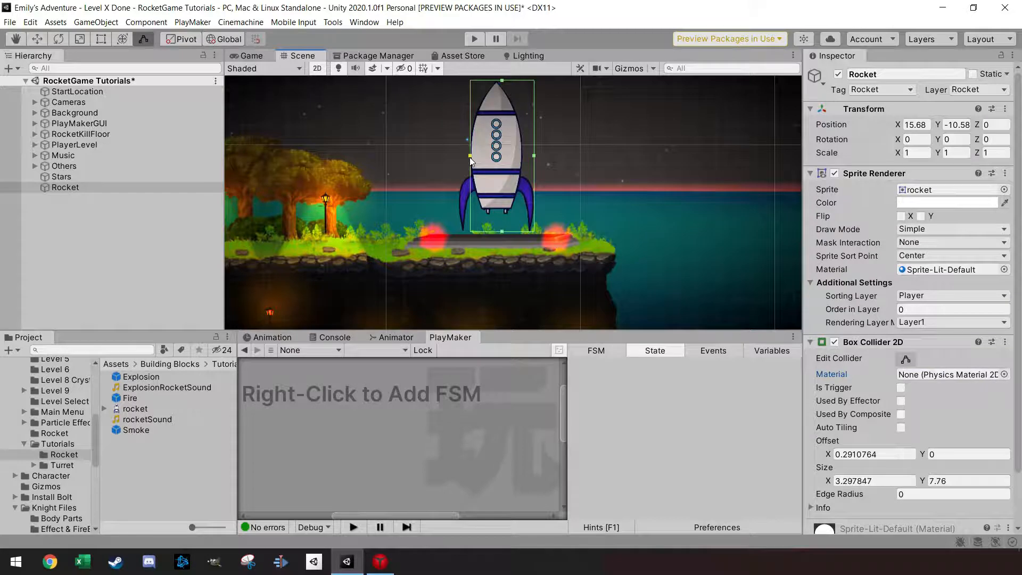
left_click_drag(533, 156, 520, 156)
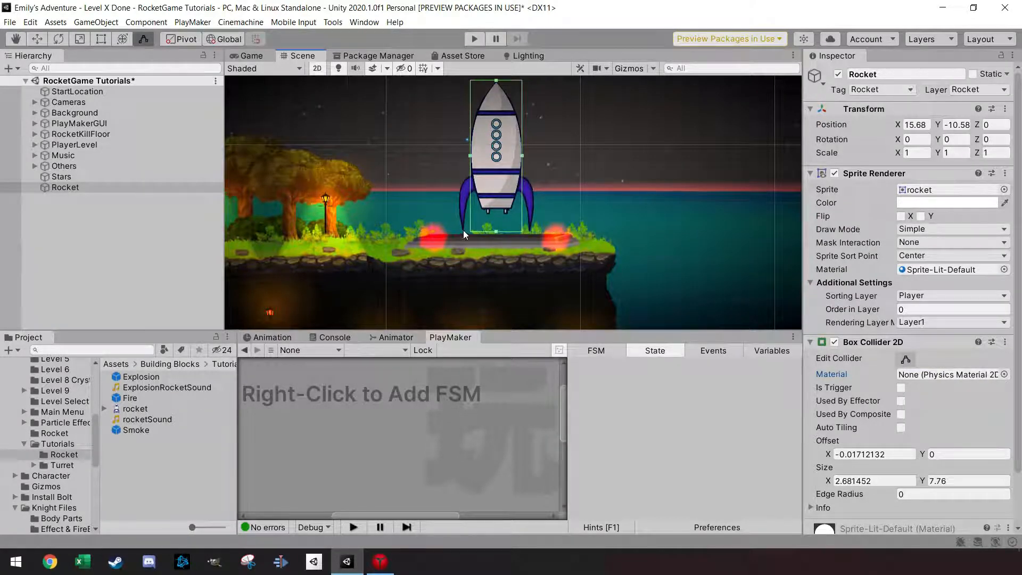
left_click_drag(494, 231, 493, 227)
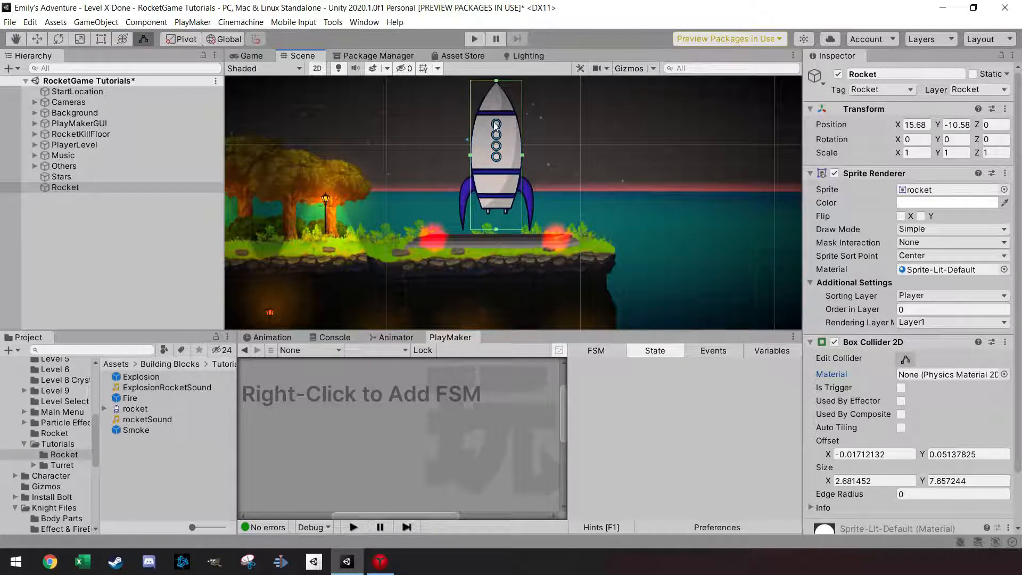
left_click_drag(496, 84, 497, 94)
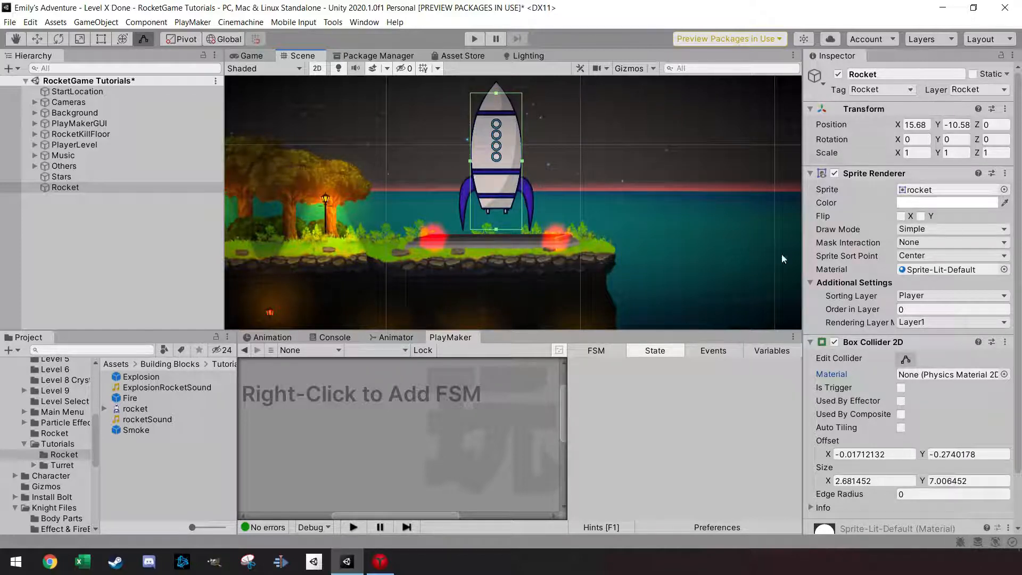
scroll(884, 344, "down", 2)
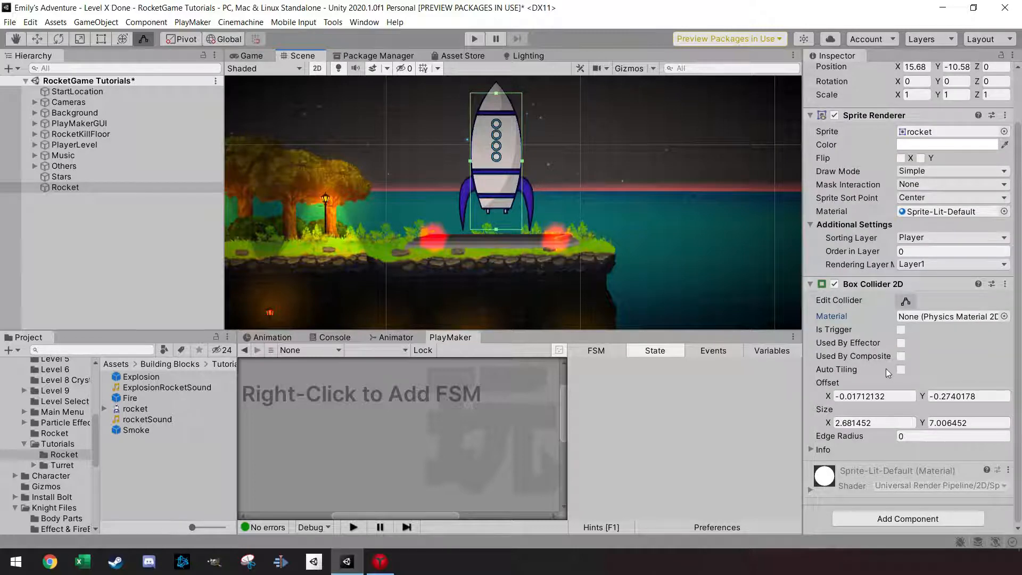
- Add a second Box Collider 2D to the Rocket and raise its lower edge to just above the engine nozzles
left_click(897, 518)
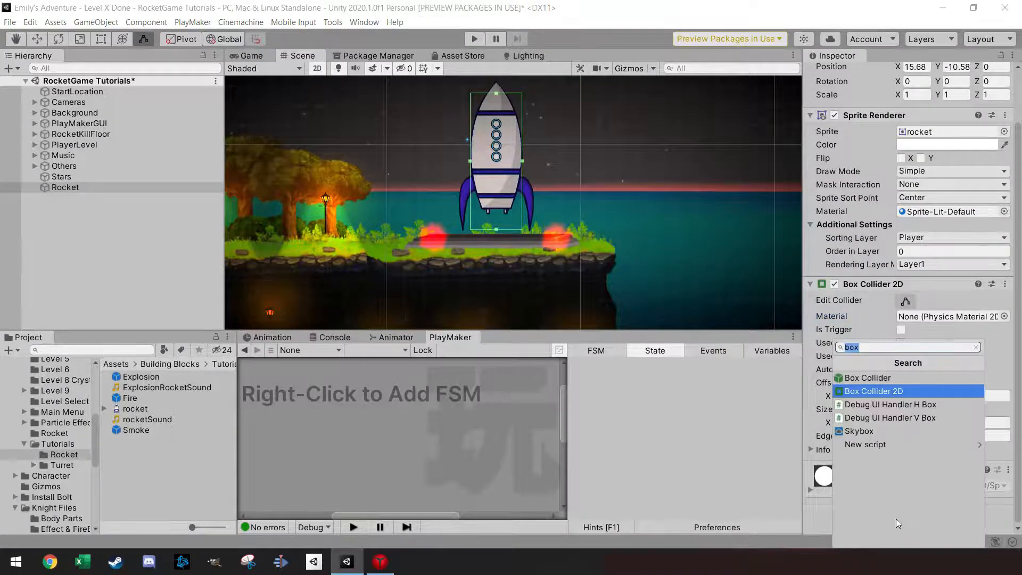
key("Return")
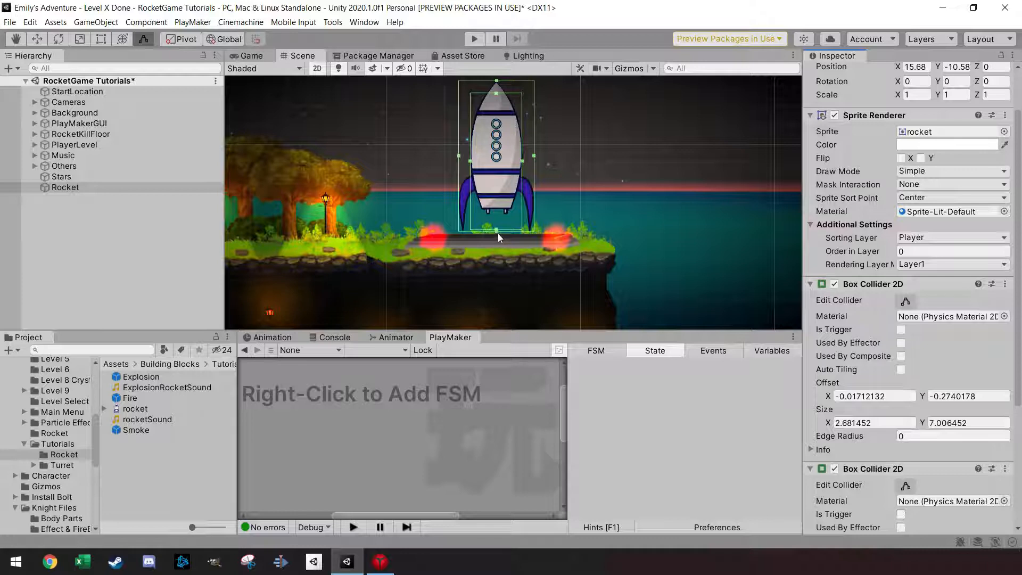
left_click_drag(496, 232, 508, 201)
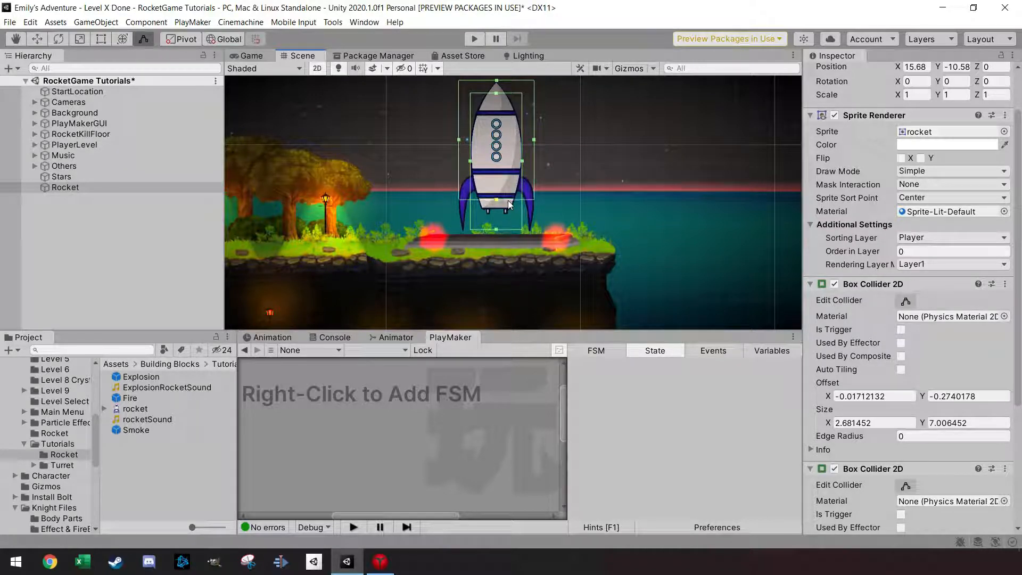
- Make the Rocket's first box collider a trigger and narrow the second one from both sides to about 3.45 wide
left_click(901, 330)
scroll(455, 185, "down", 1)
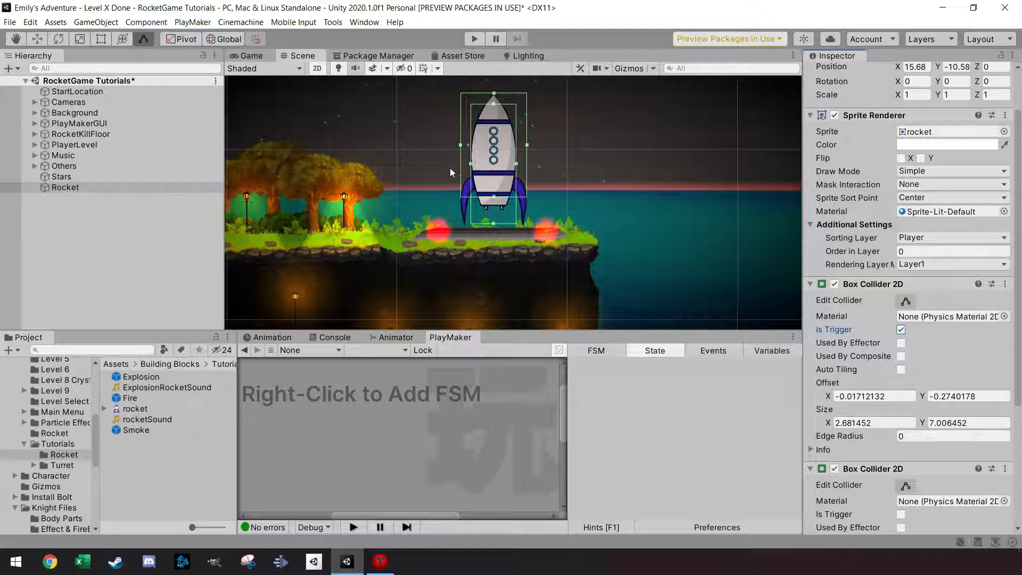
left_click_drag(460, 148, 463, 147)
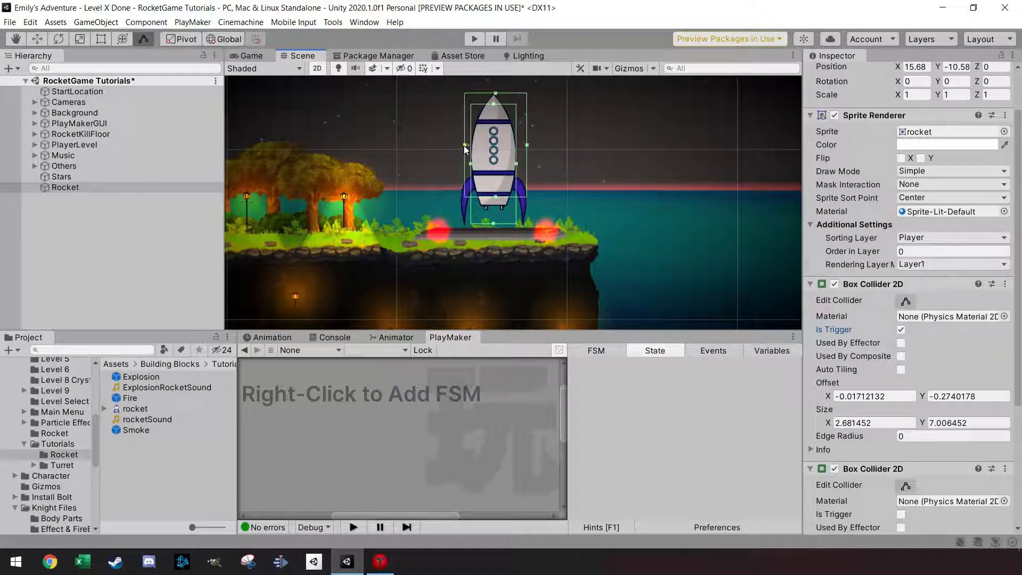
left_click_drag(529, 144, 525, 145)
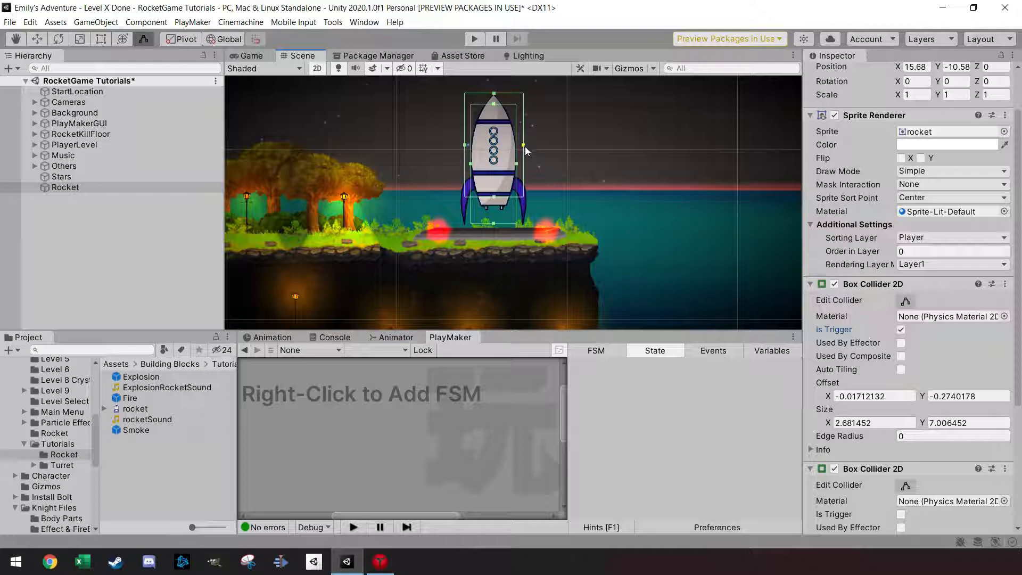
left_click(810, 284)
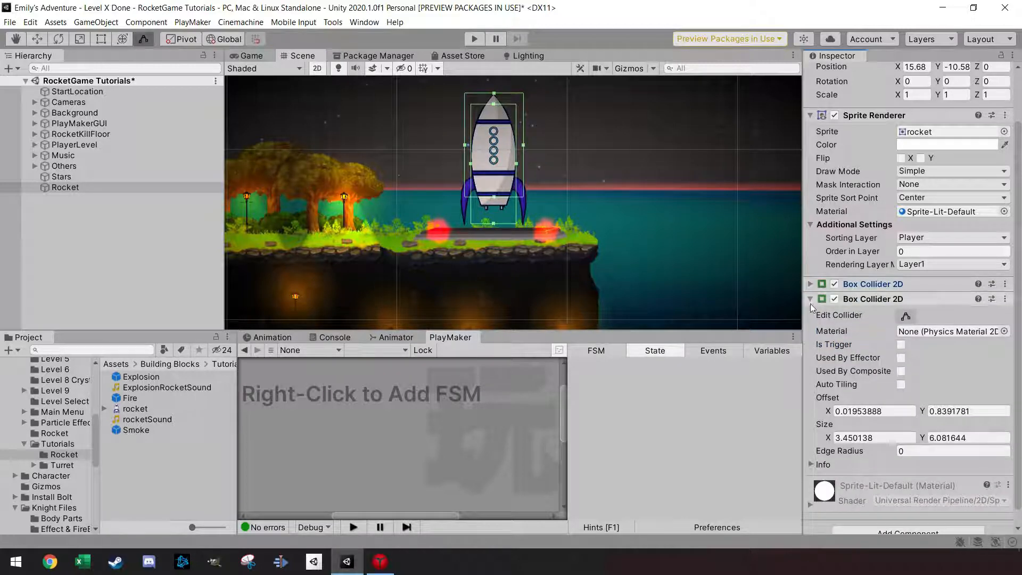
left_click(809, 299)
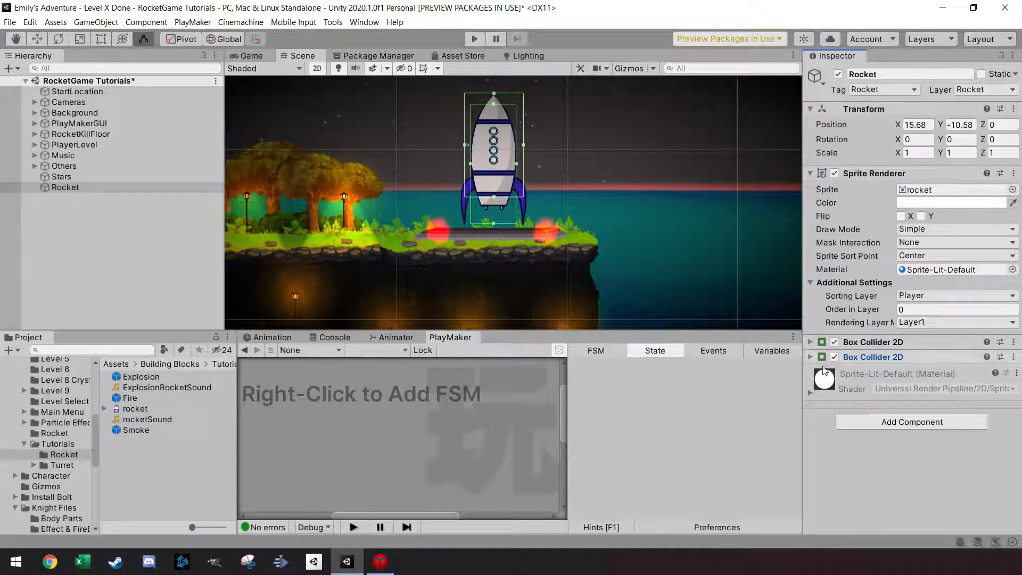
- Add a Rigidbody 2D component to the Rocket and expand its settings
left_click(893, 422)
type("rigi")
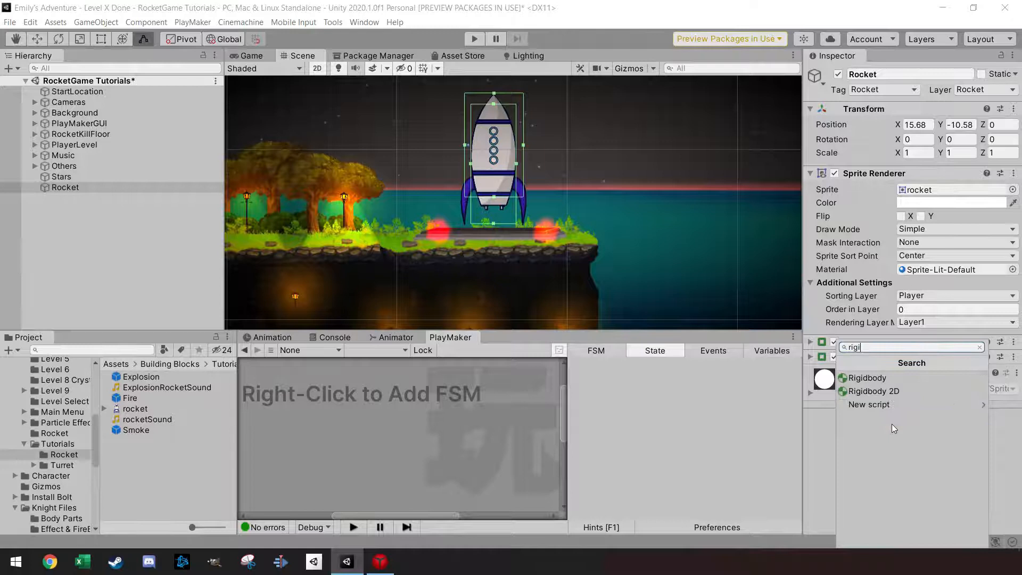
left_click(906, 387)
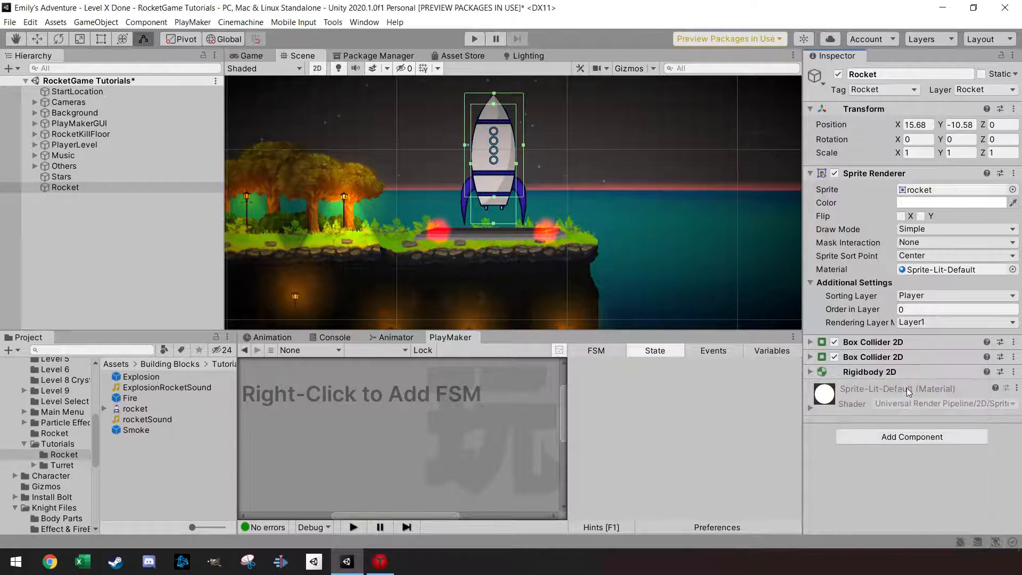
left_click(811, 173)
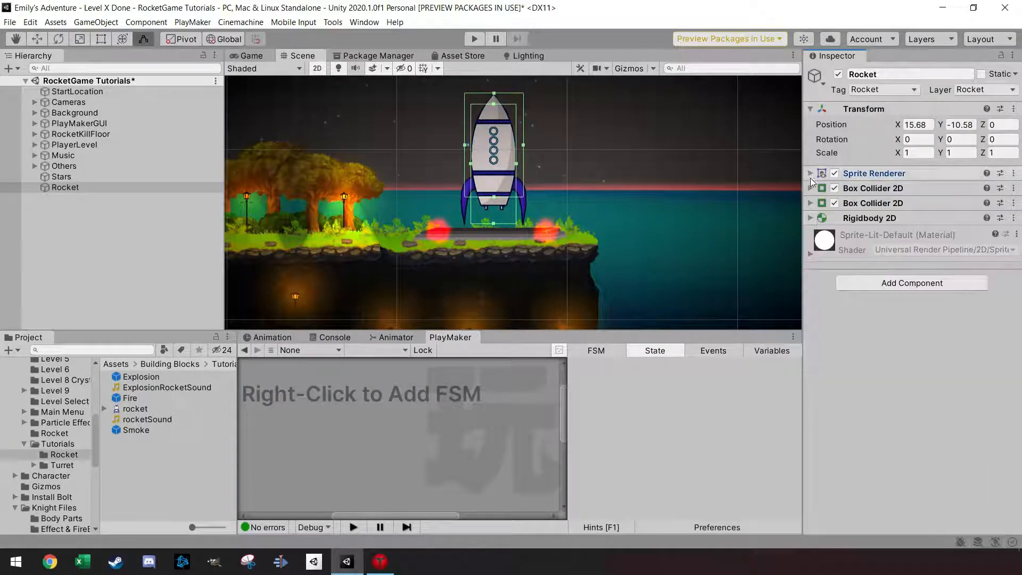
left_click(810, 218)
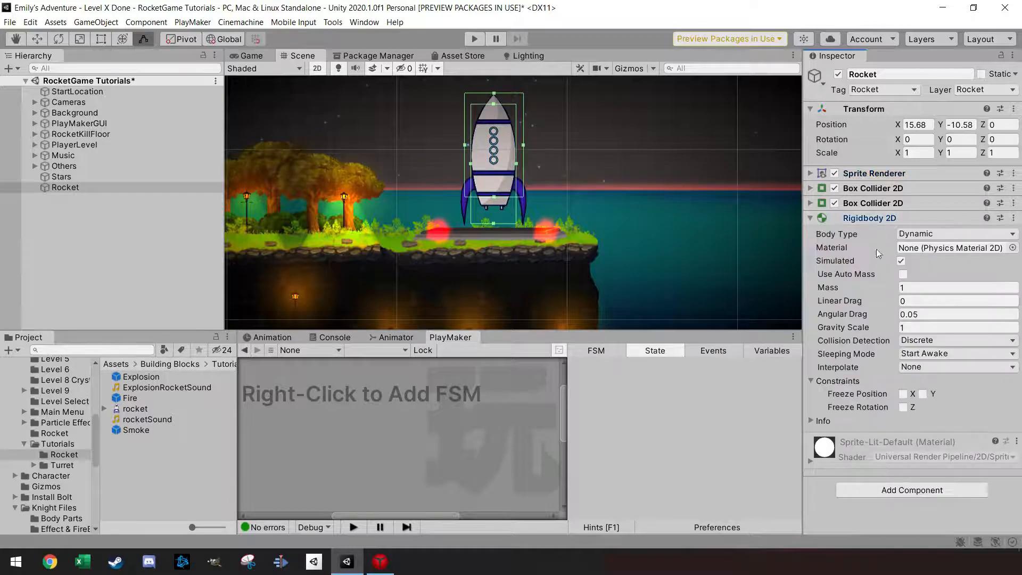
- Set the Rocket's rigidbody to a mass of 10 with Continuous collision detection and frozen Z rotation
left_click(913, 290)
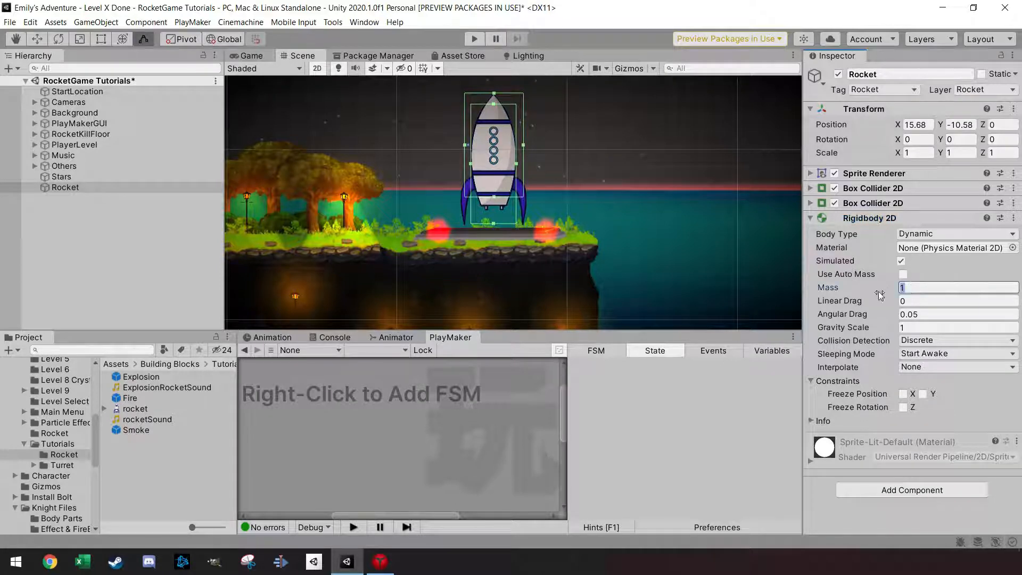
type("10")
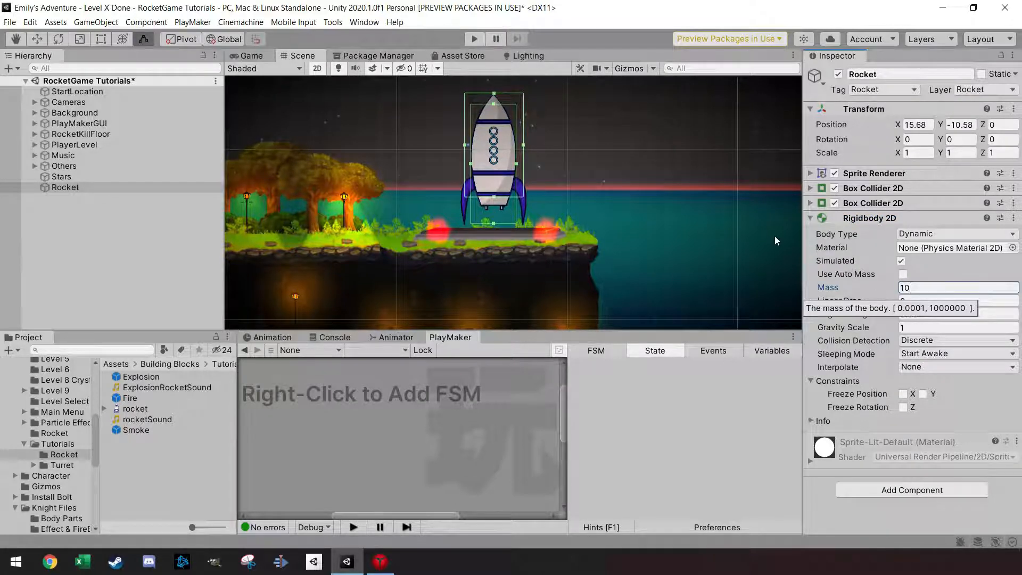
left_click(524, 151)
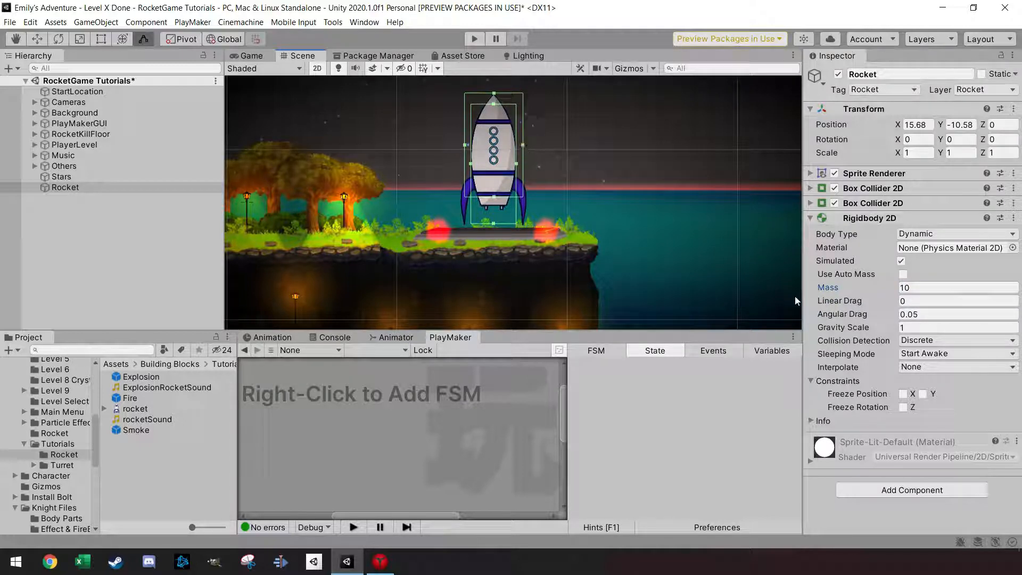
left_click(904, 327)
left_click(918, 340)
left_click(931, 365)
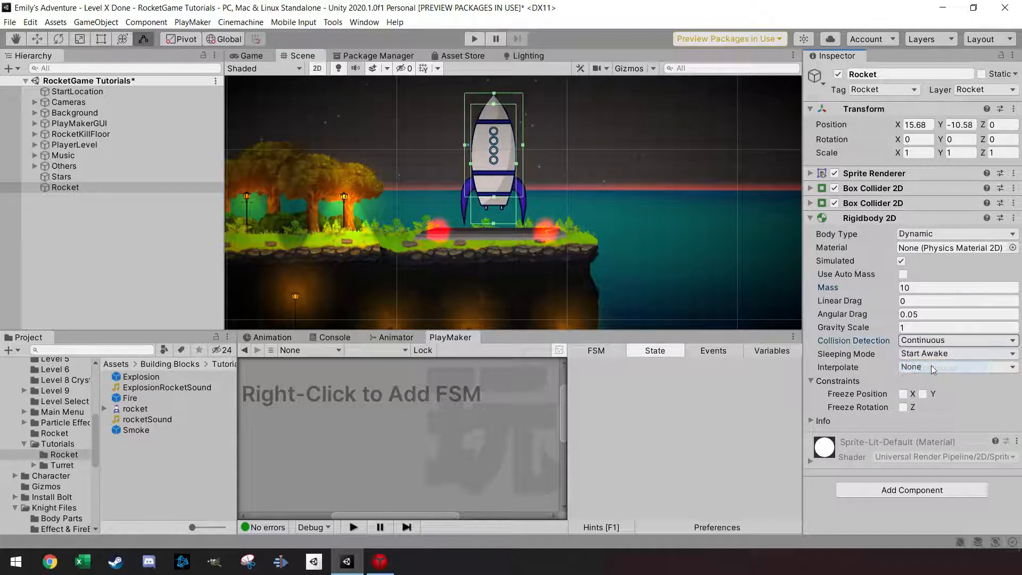
left_click(903, 407)
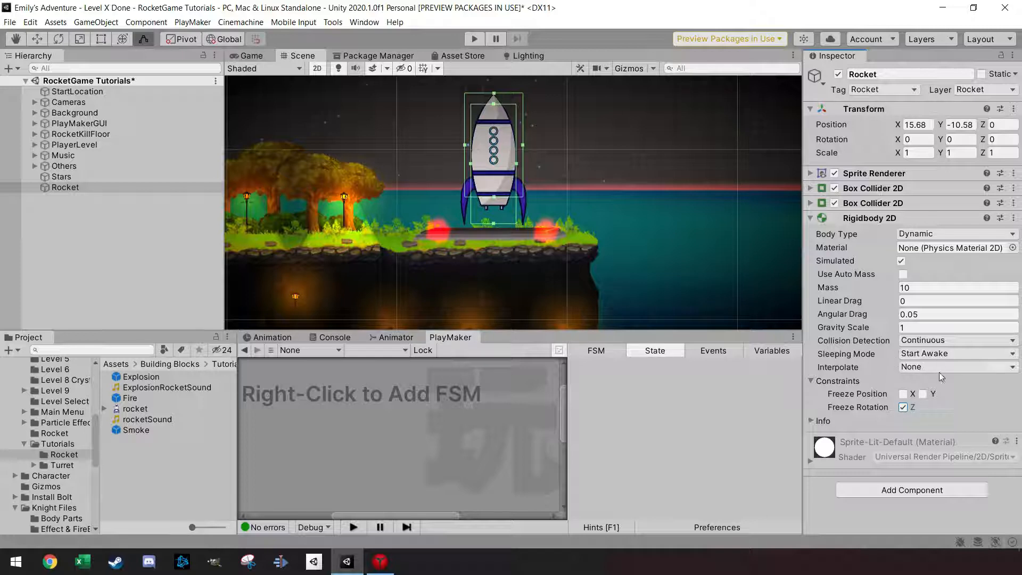
left_click(809, 219)
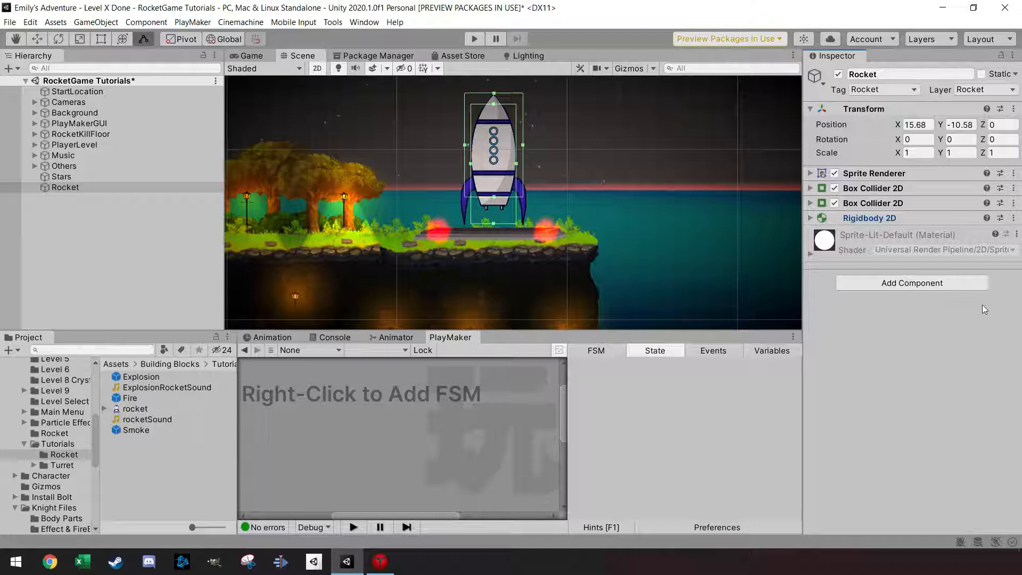
left_click(946, 287)
type("audi")
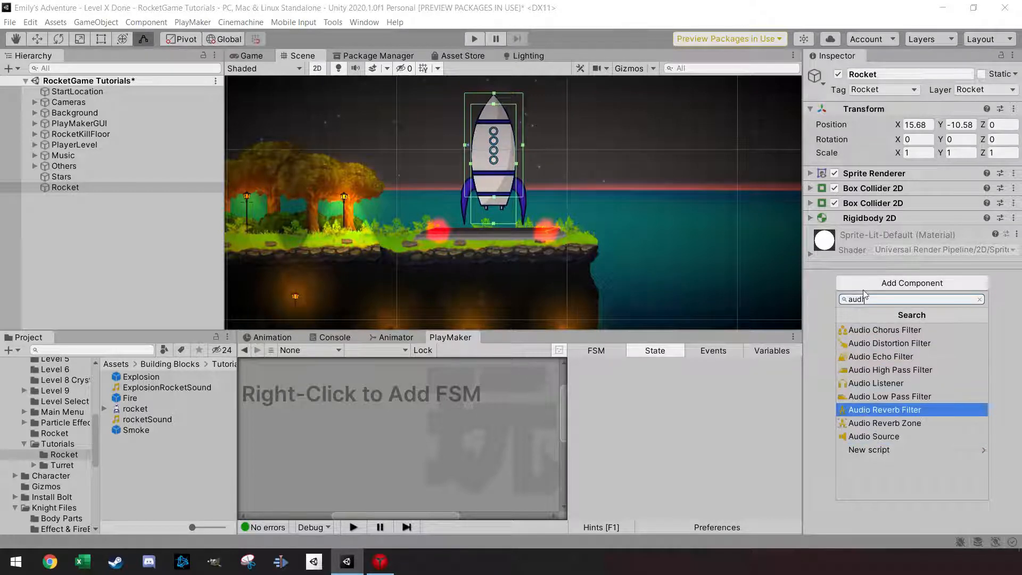
left_click(819, 279)
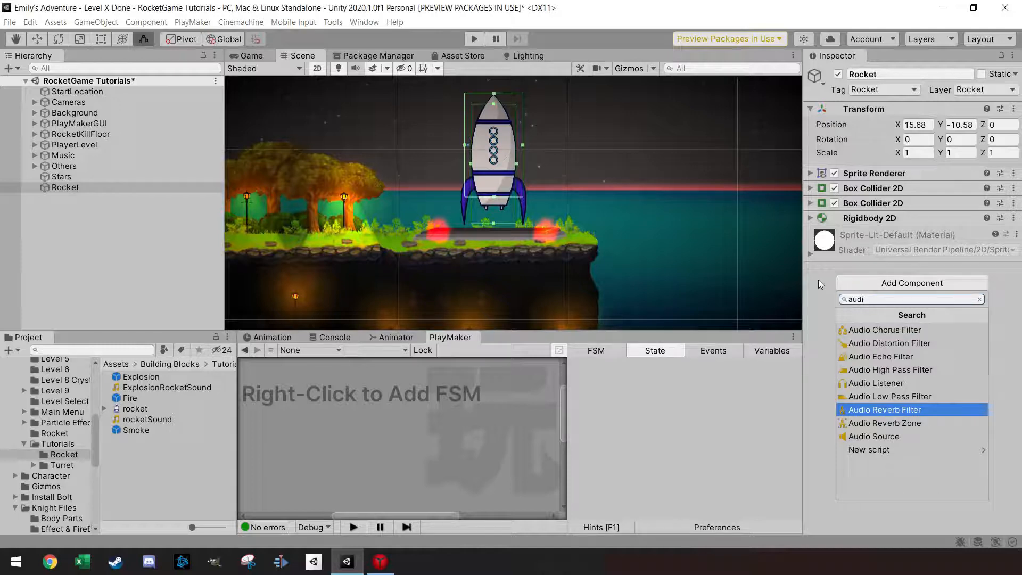
- Attach the rocketSound clip to the Rocket as an audio source and turn off Play On Awake
left_click(152, 420)
left_click_drag(153, 420, 60, 189)
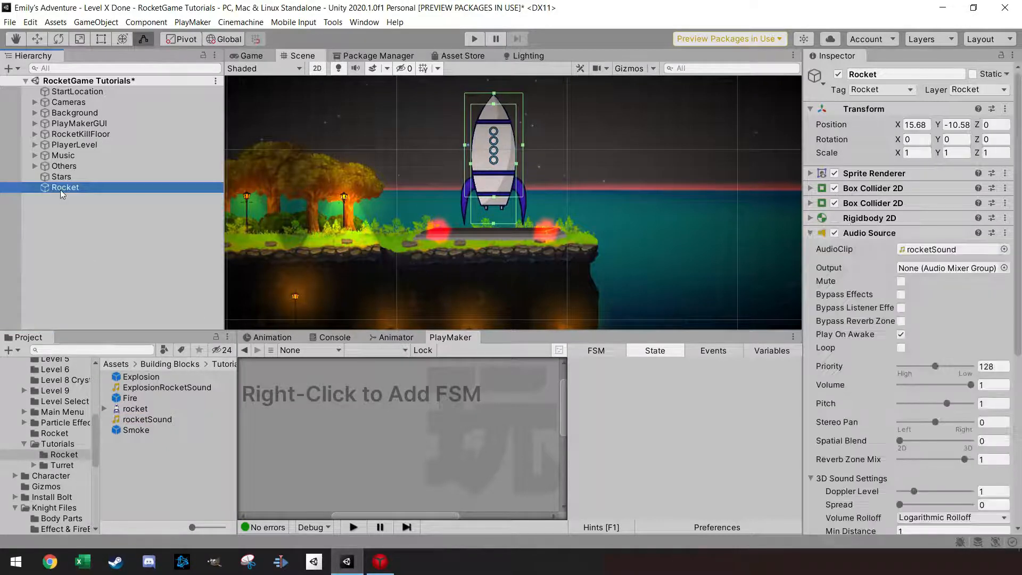
left_click(901, 335)
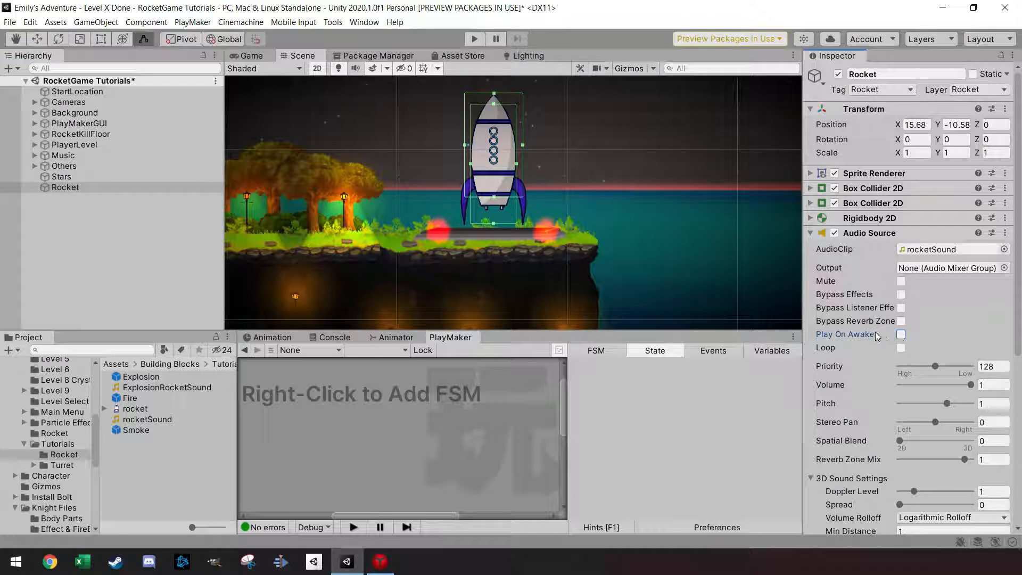
scroll(873, 333, "down", 5)
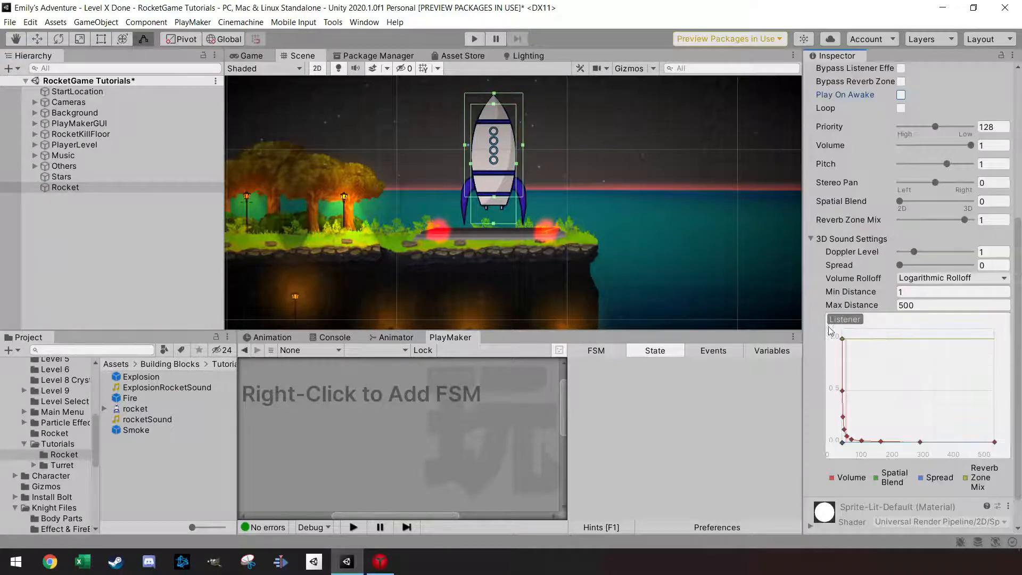
scroll(828, 327, "up", 4)
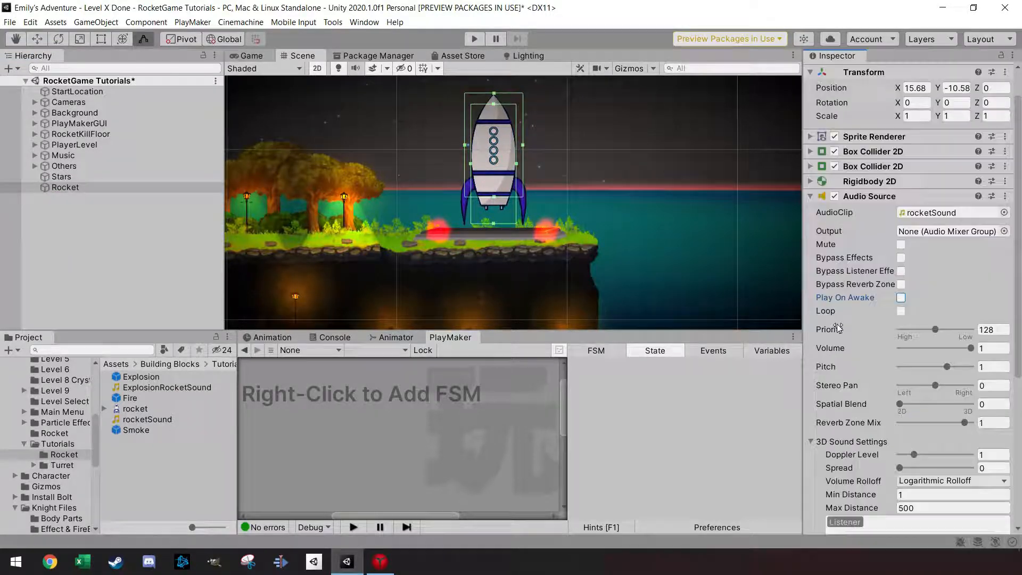
left_click(808, 196)
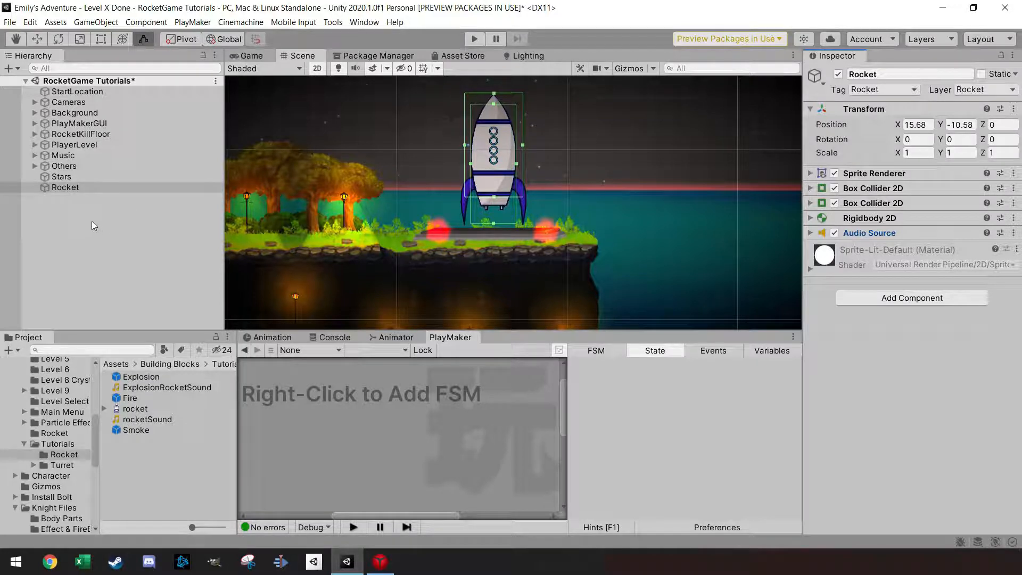
- Set the Rocket as the Follow target of RocketCamera and check the framing in the Game view
left_click(34, 103)
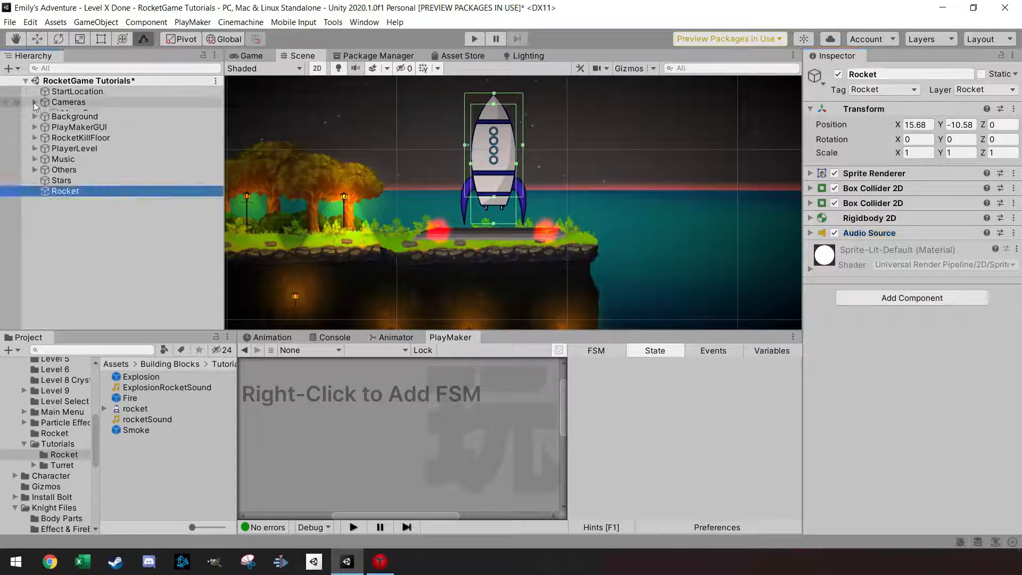
left_click(79, 124)
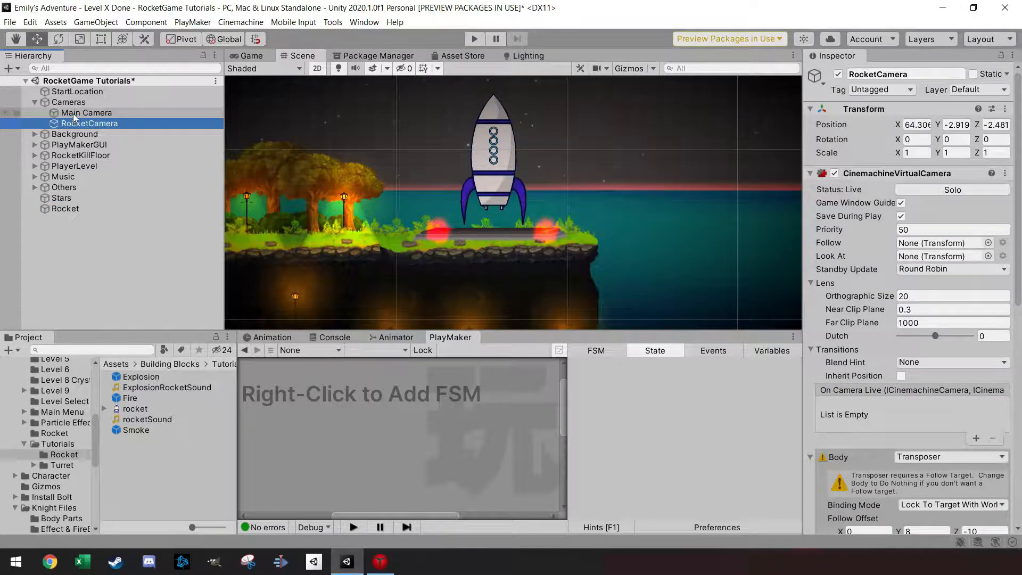
key("Up")
left_click(80, 126)
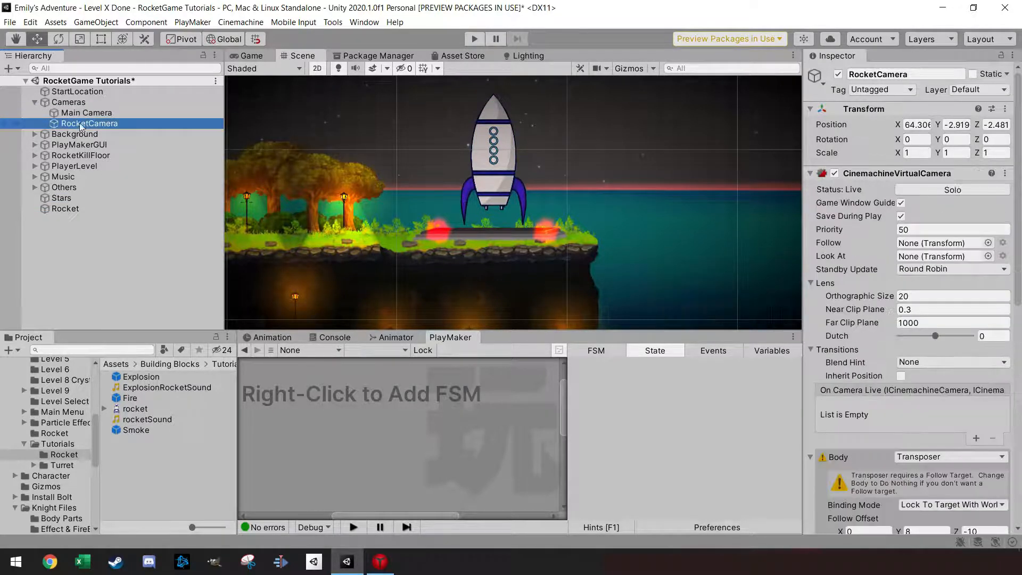
left_click_drag(61, 209, 926, 246)
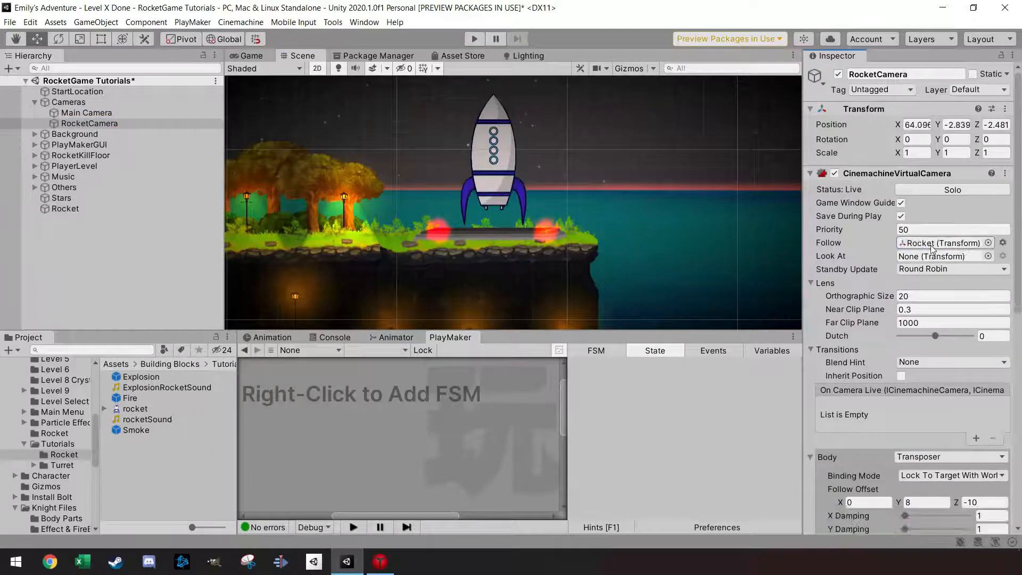
left_click(252, 56)
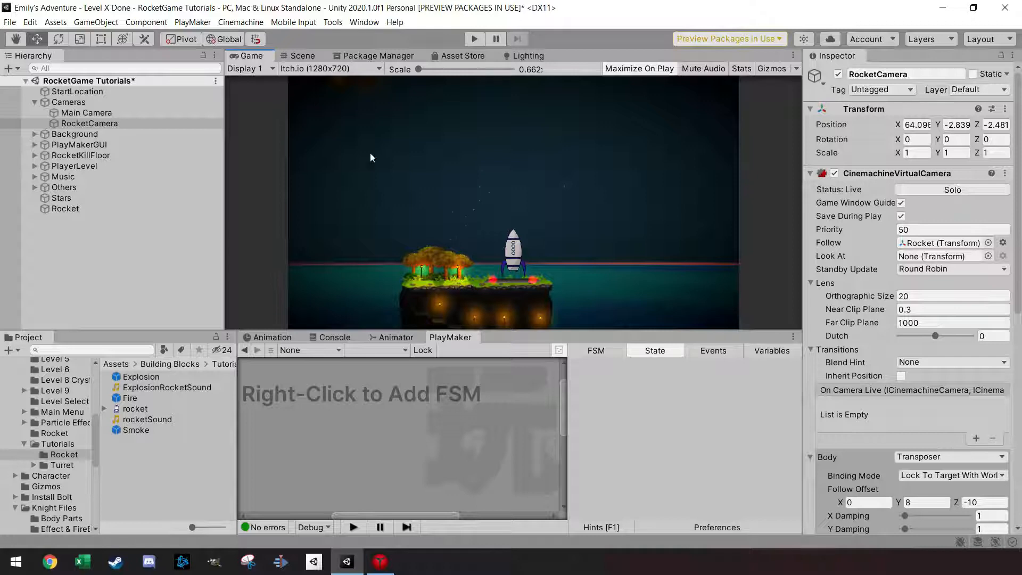
left_click(303, 56)
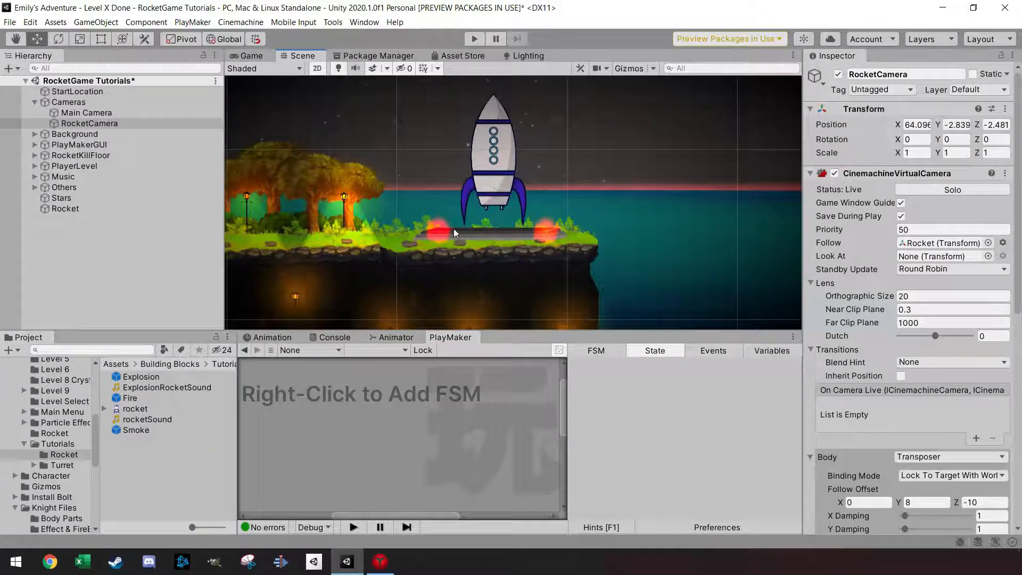
- Inspect the ground block under the rocket and show the outlines of its box colliders around the landing pad
left_click(483, 234)
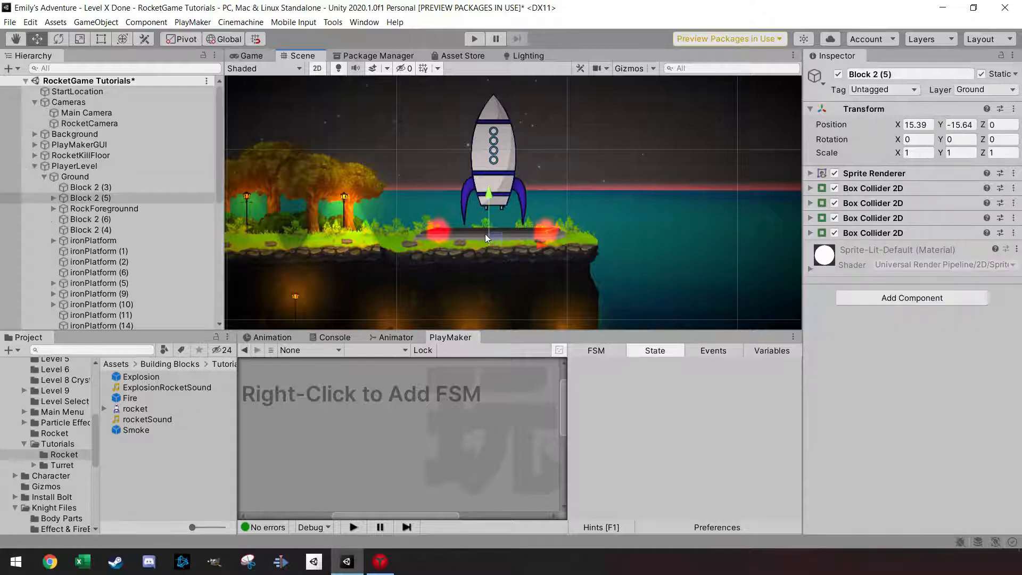
left_click(472, 233)
left_click(488, 230)
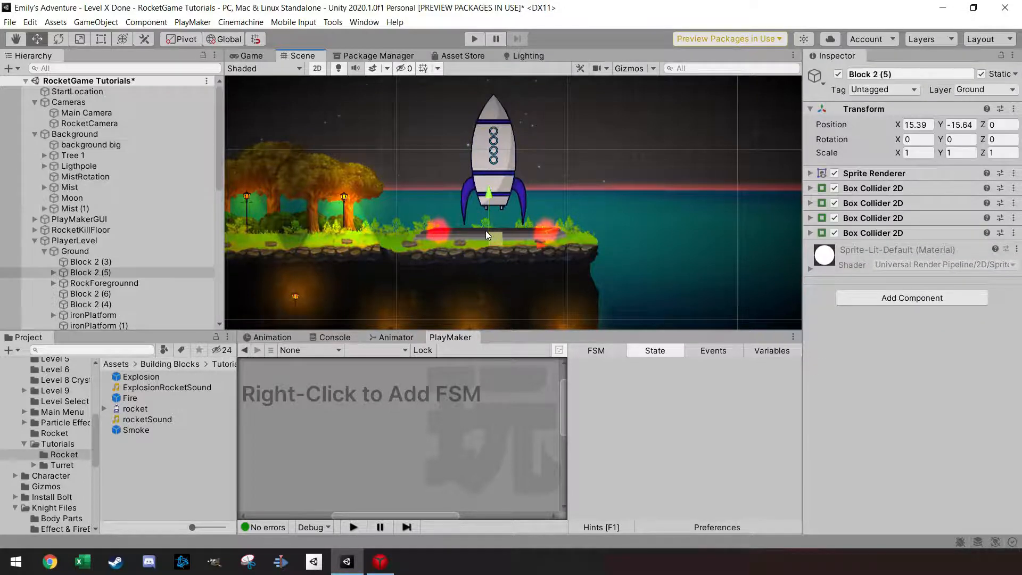
left_click(473, 232)
left_click(471, 234)
left_click(808, 189)
left_click(905, 205)
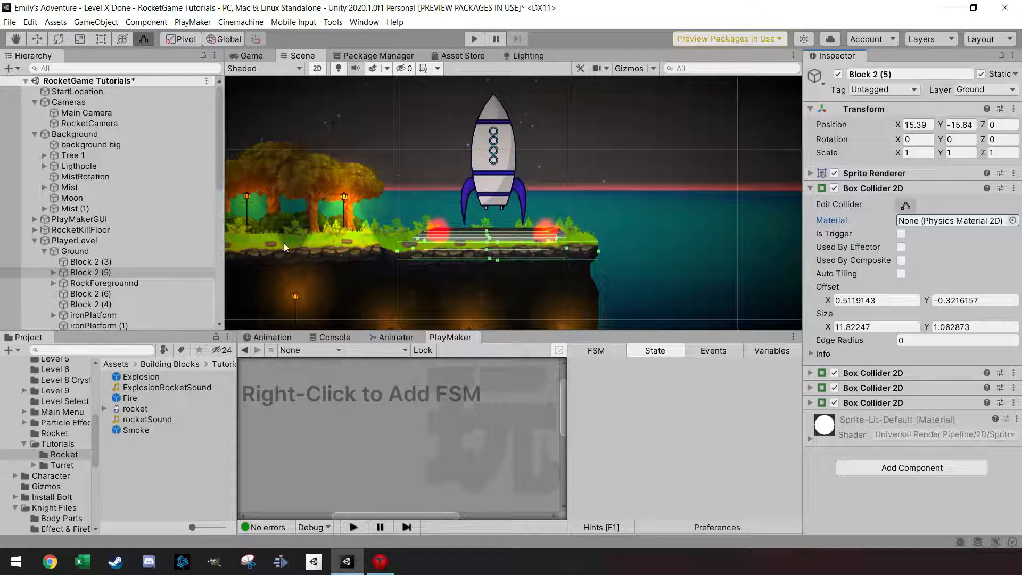
- Change the colour of Freeform Light 2D under Block 2 (5) on the landing pad from red to blue
left_click(54, 272)
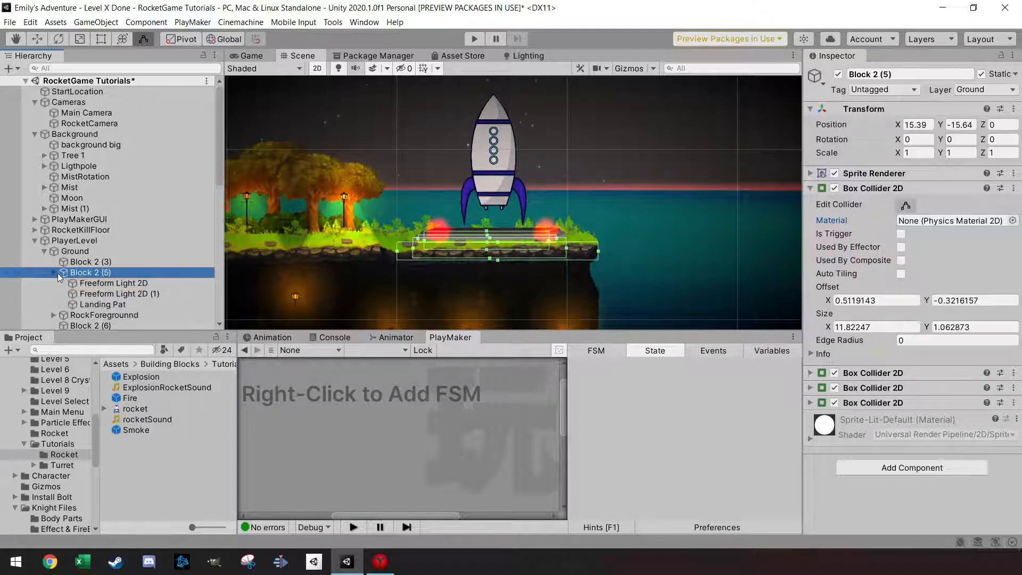
left_click(97, 284)
left_click(107, 294)
left_click(106, 284)
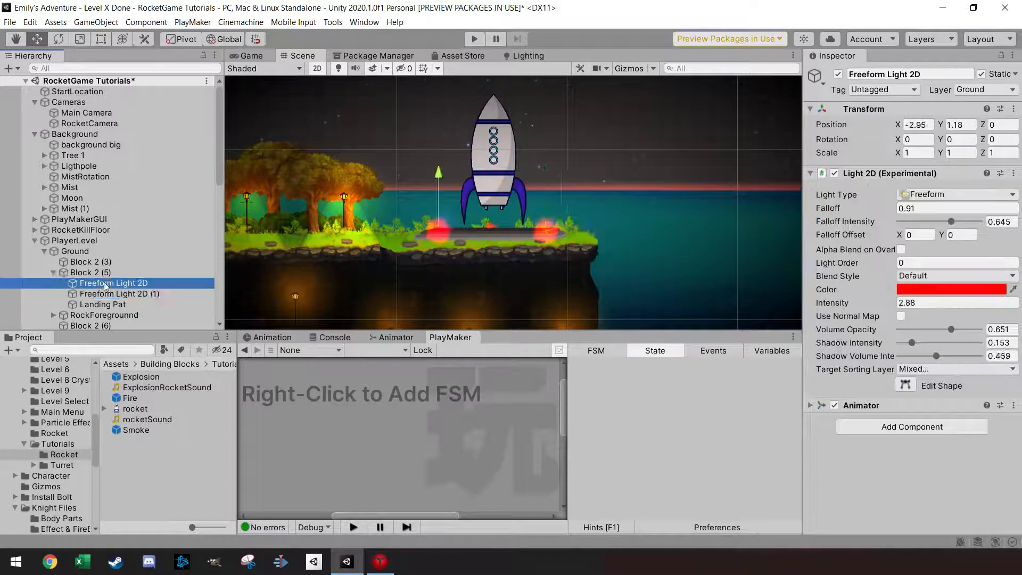
left_click(106, 293, "shift")
left_click(141, 283)
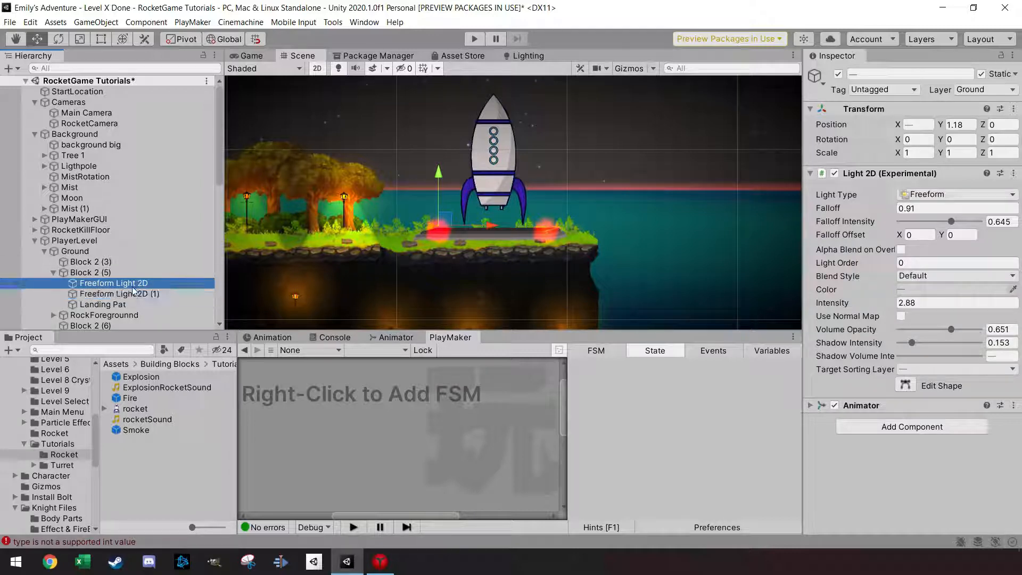
left_click(1003, 290)
left_click_drag(894, 379, 893, 376)
left_click(1010, 215)
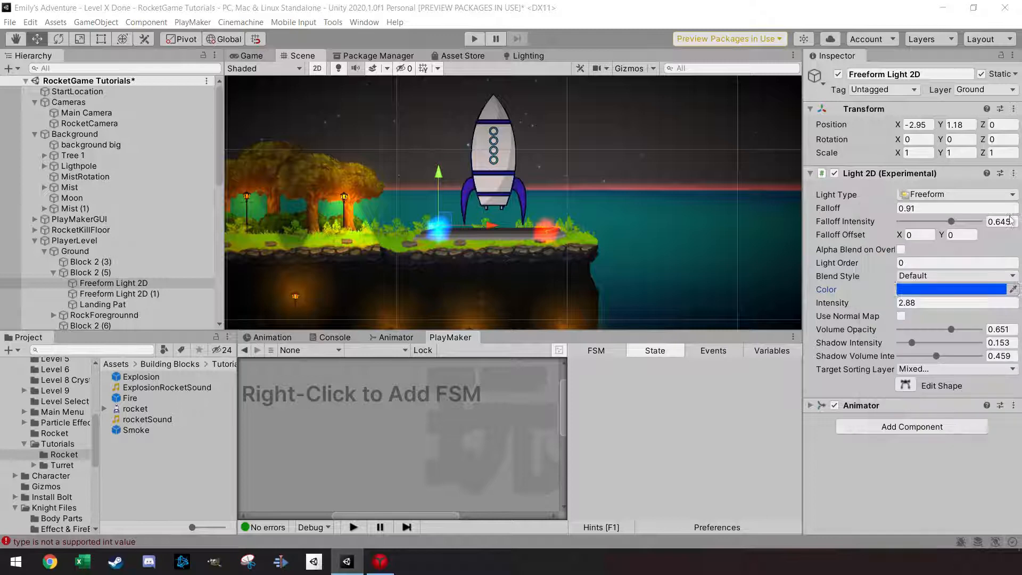
- Set the colour of Freeform Light 2D (1) on the landing pad to blue 002EFF
left_click(155, 294)
left_click(958, 290)
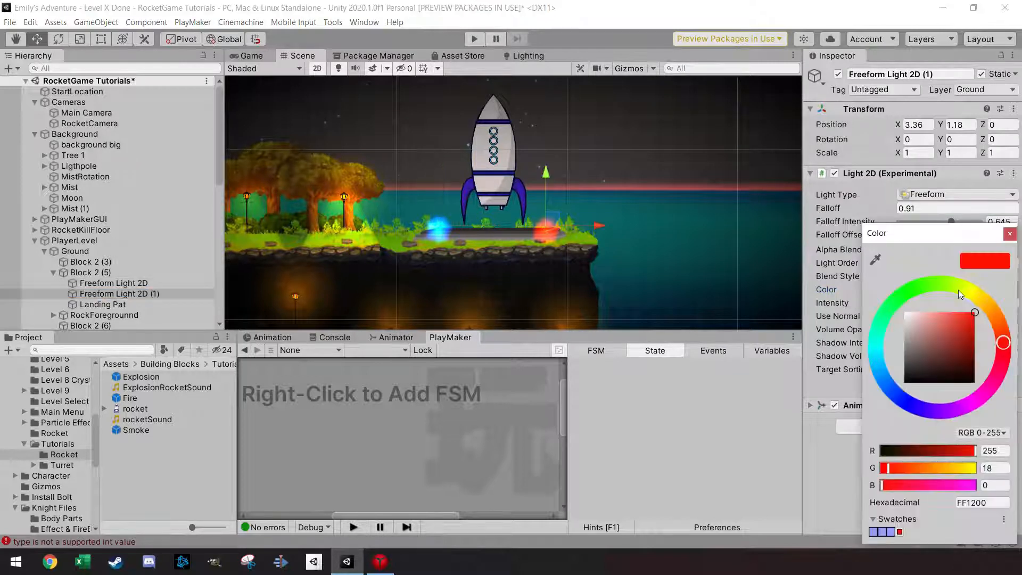
left_click(899, 398)
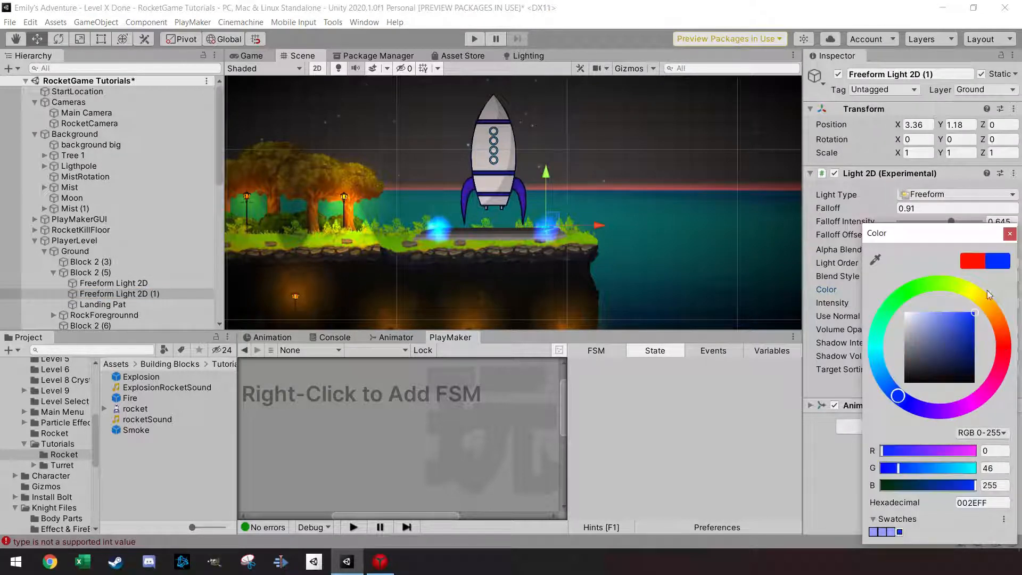
left_click(1010, 233)
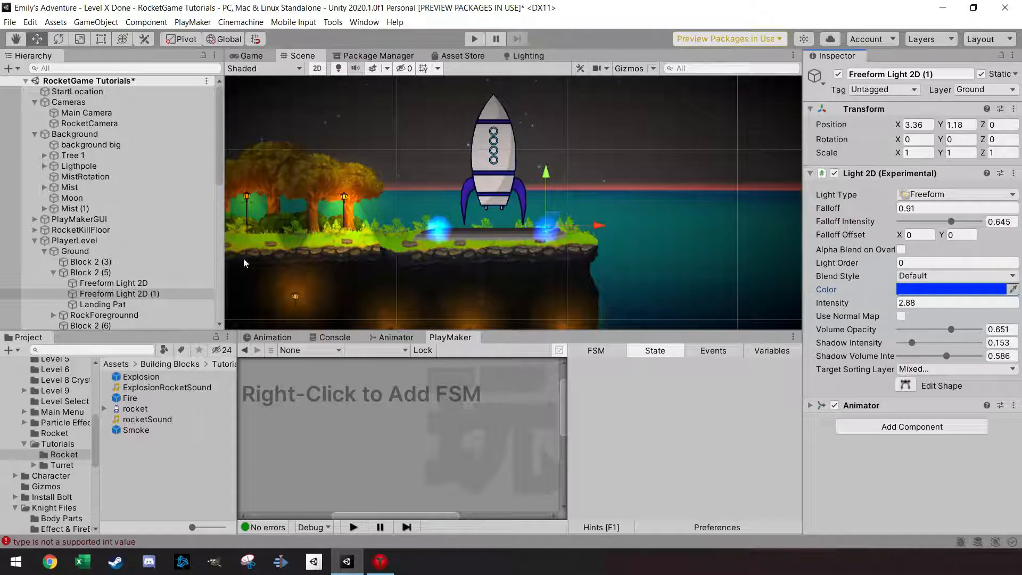
- Collapse the PlayerLevel, Cameras and Background groups in the scene hierarchy
left_click(34, 240)
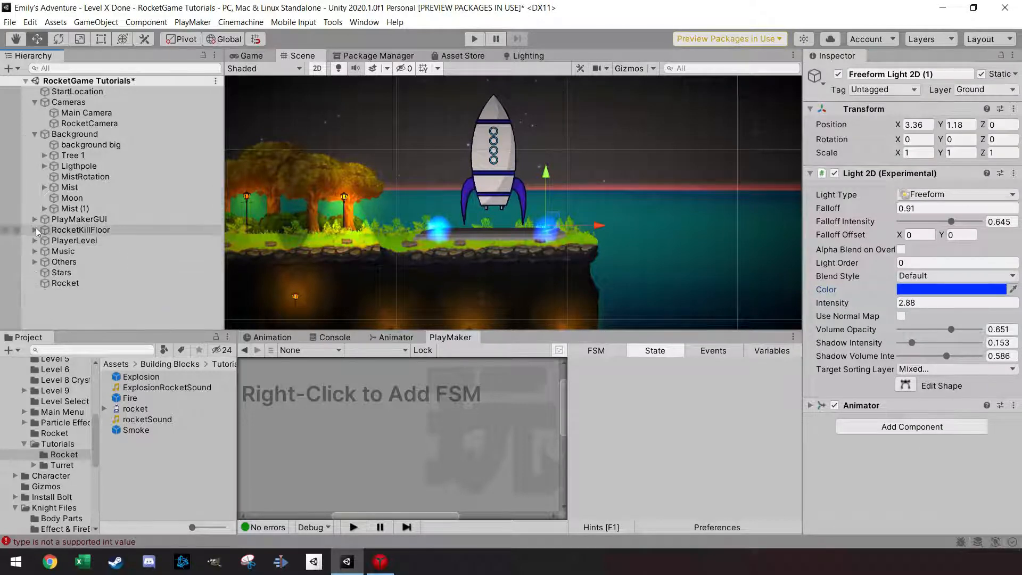
left_click(34, 101)
left_click(35, 113)
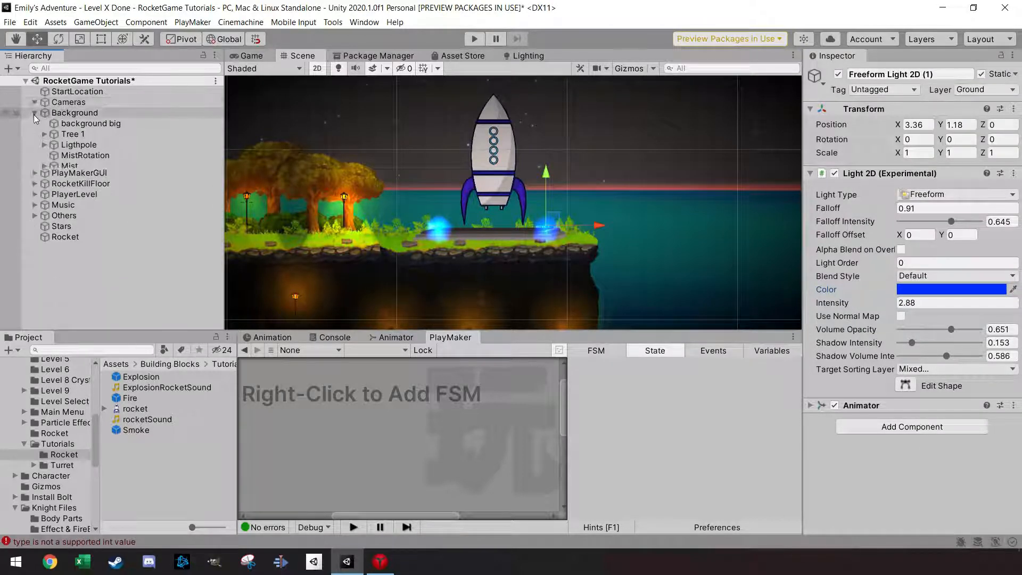
- Place the Fire and Smoke prefabs from the Rocket tutorial folder side by side in the scene, to the right of the Rocket
left_click(66, 188)
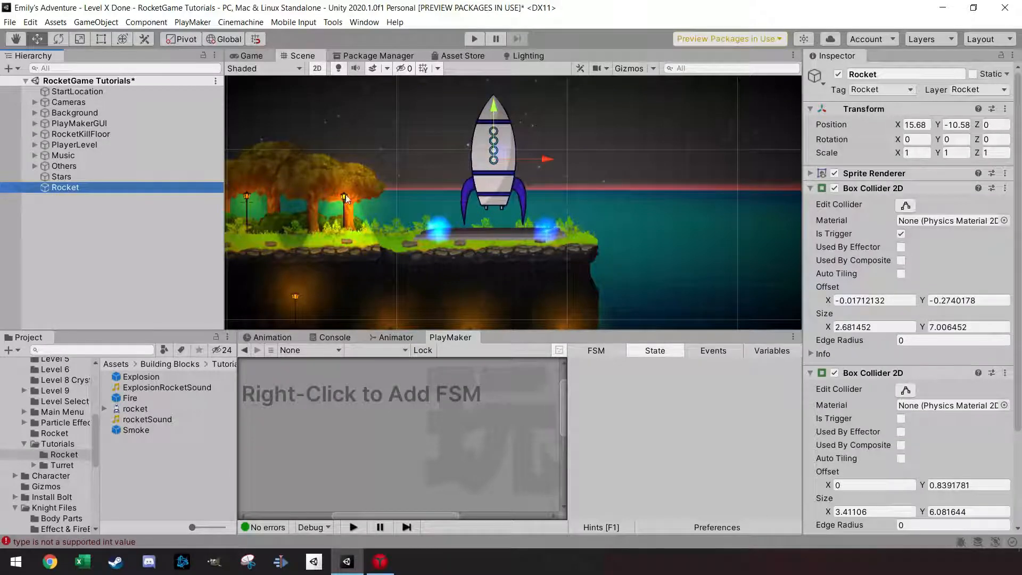
key("f")
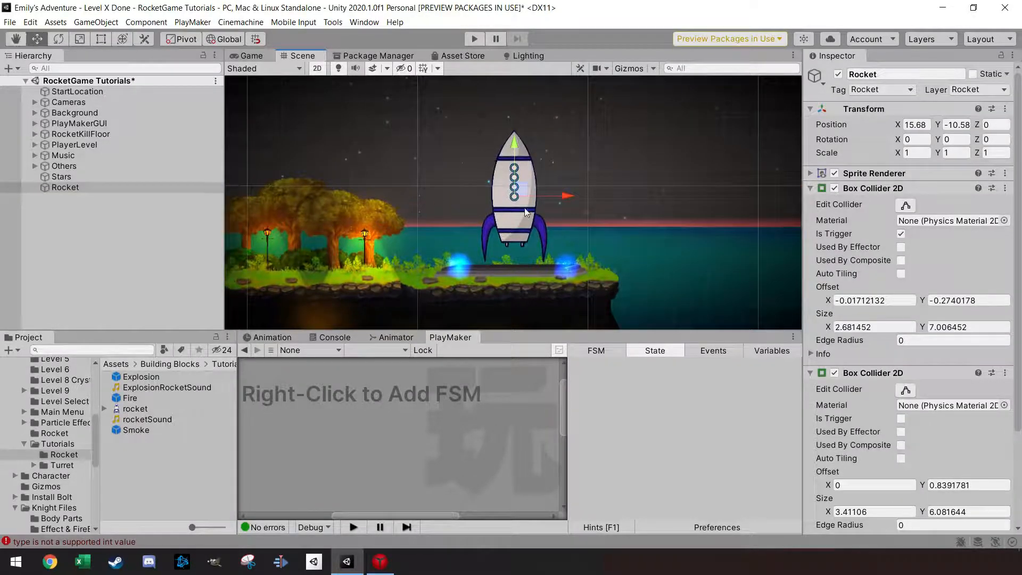
scroll(523, 214, "down", 5)
mouse_move(485, 171)
middle_mouse_down()
mouse_move(493, 193)
mouse_move(483, 188)
middle_mouse_up()
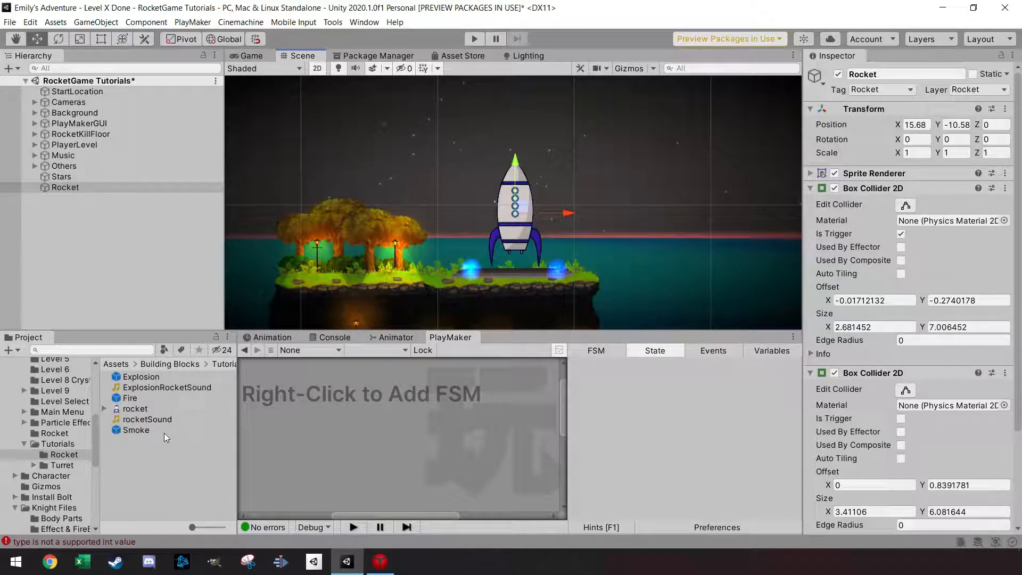
left_click_drag(129, 400, 625, 167)
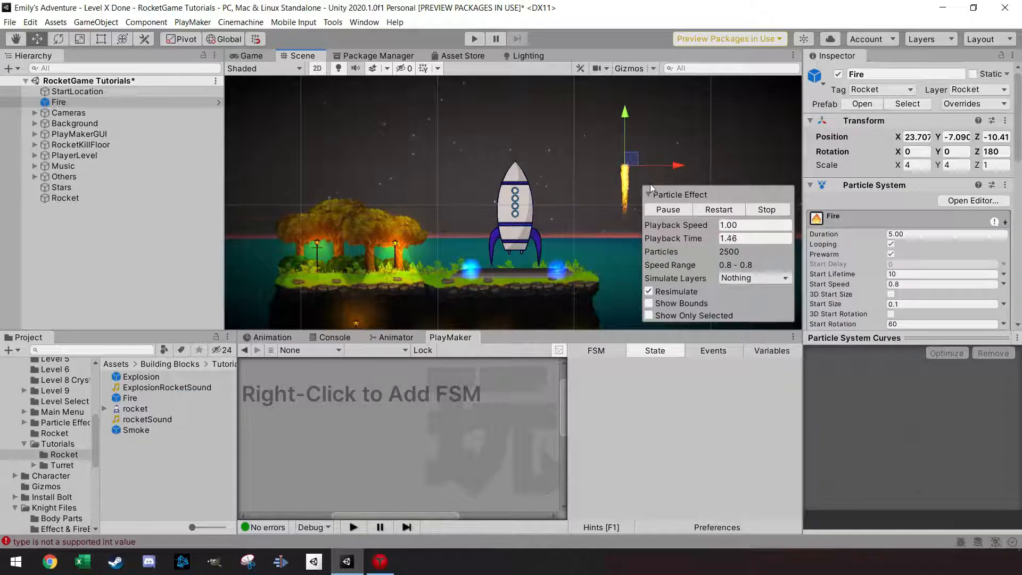
left_click_drag(129, 431, 599, 170)
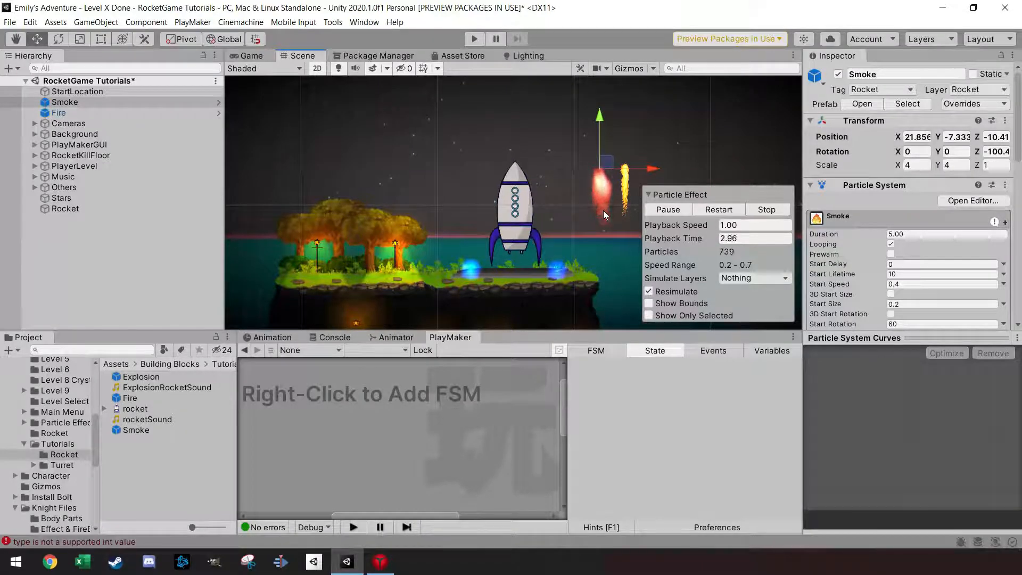
- Examine the Fire particle system's shape, size over lifetime, rotation over lifetime and collision settings
left_click(63, 114)
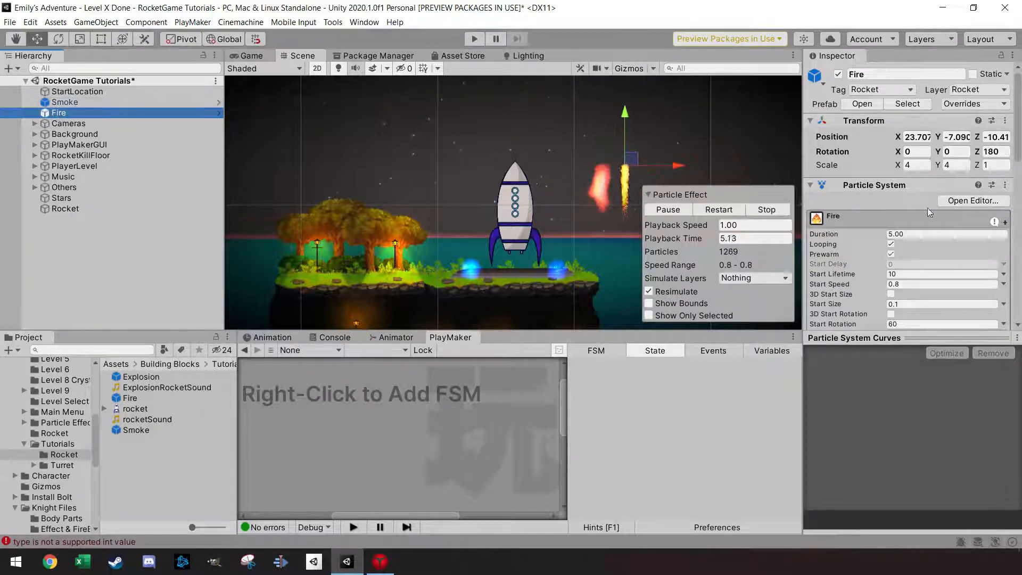
mouse_move(1018, 137)
left_mouse_down()
mouse_move(1019, 240)
mouse_move(1020, 123)
left_mouse_up()
left_click(835, 184)
left_click(851, 232)
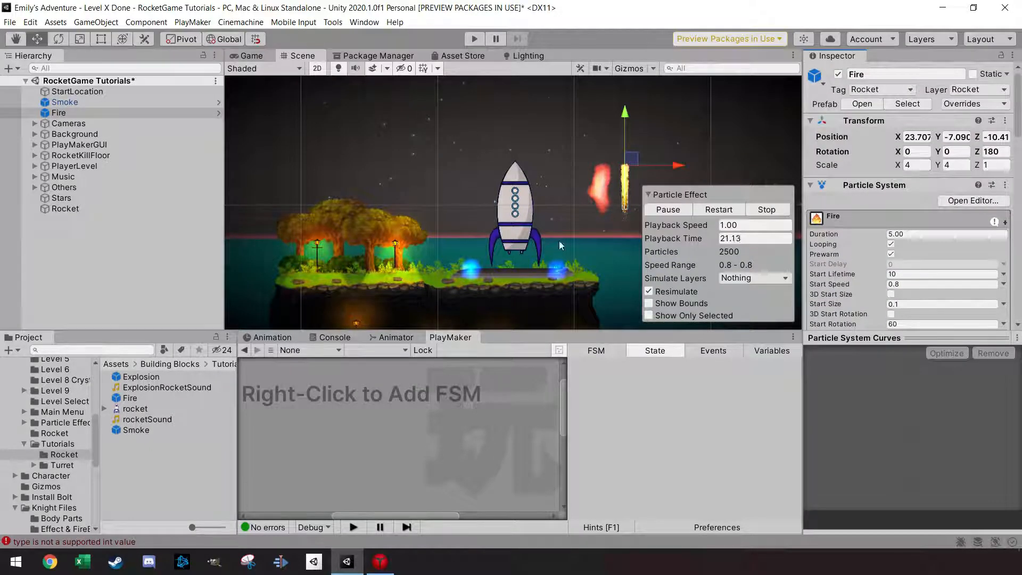
left_click_drag(1019, 118, 1019, 282)
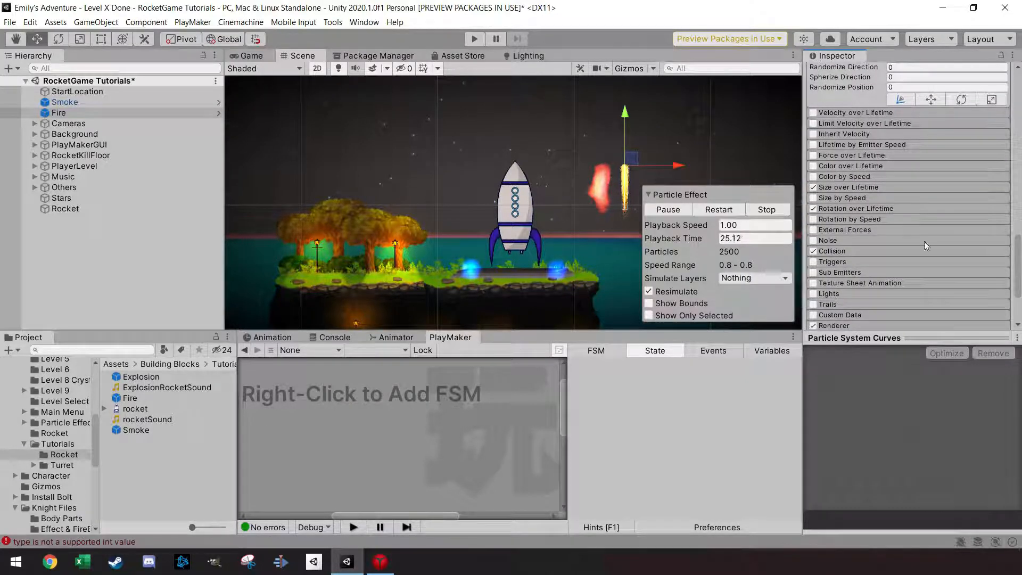
left_click(866, 187)
scroll(974, 240, "down", 3)
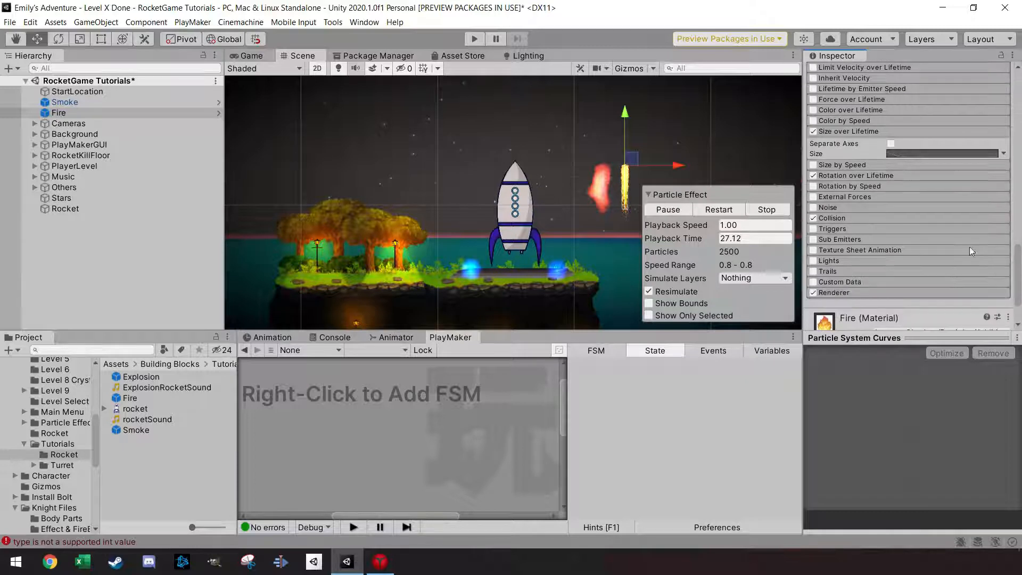
left_click(861, 178)
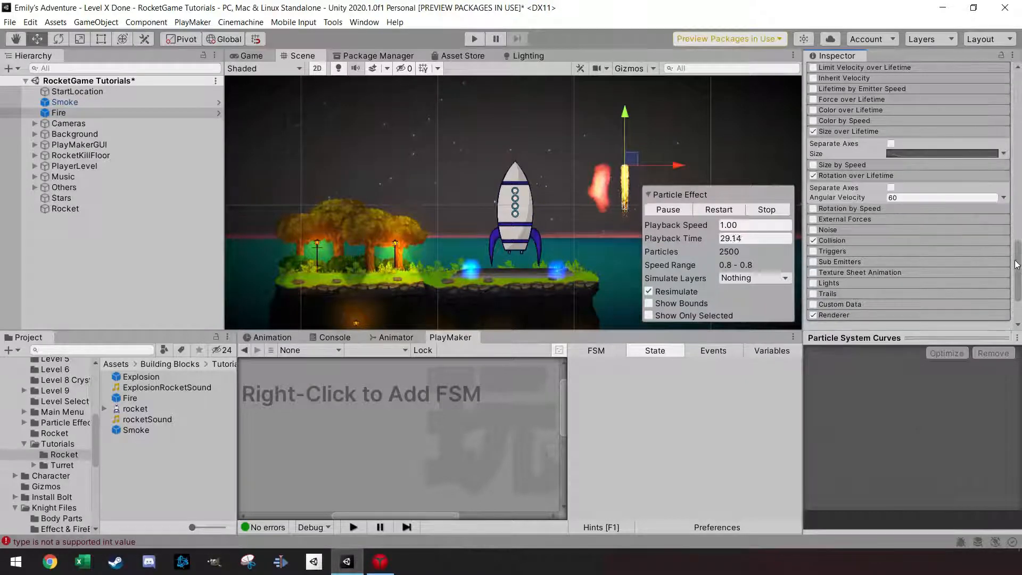
left_click(872, 241)
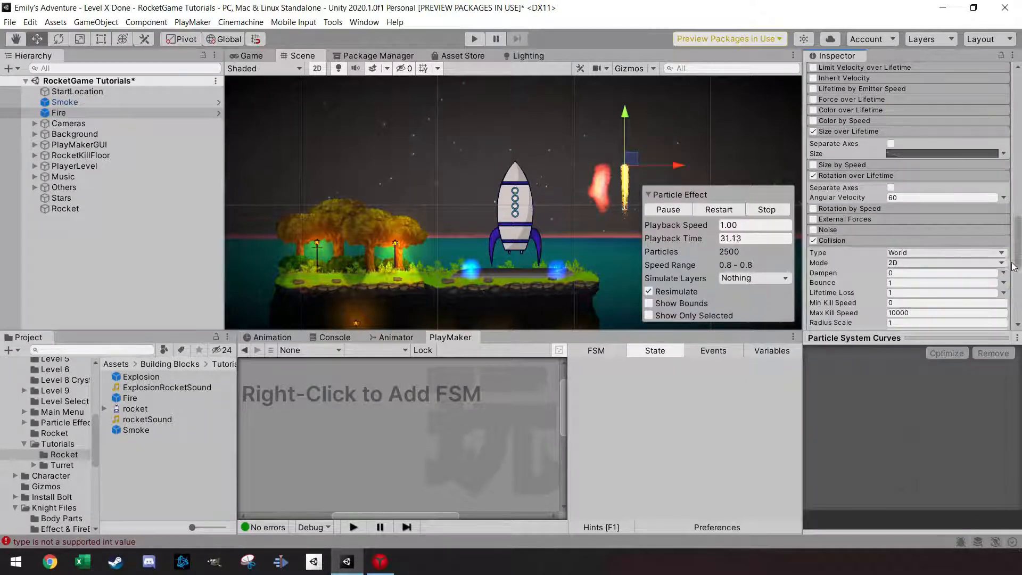
left_click_drag(1019, 261, 1021, 281)
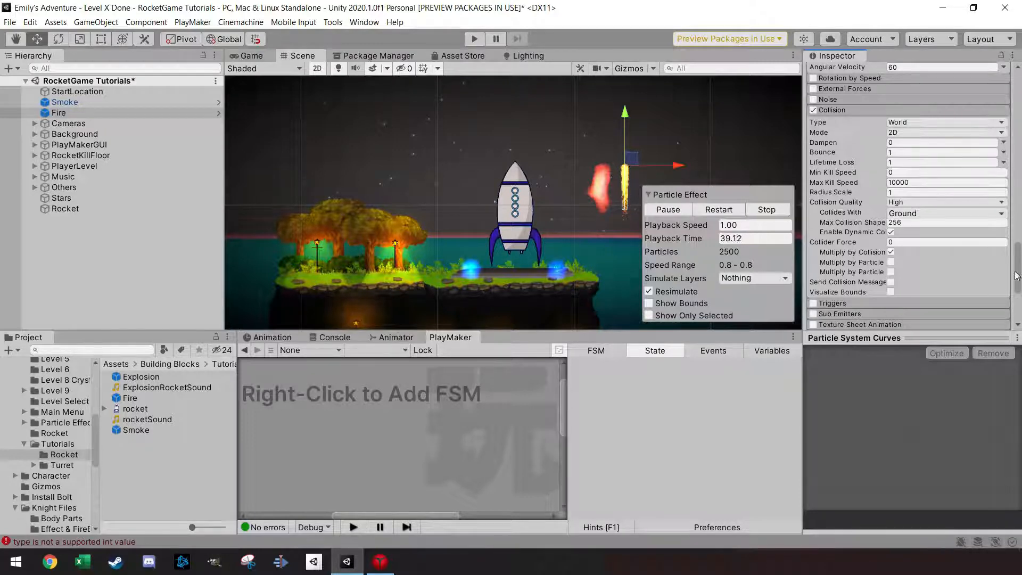
- Examine the Fire particle system's renderer settings and locate its Fire material in the project assets
scroll(869, 270, "down", 5)
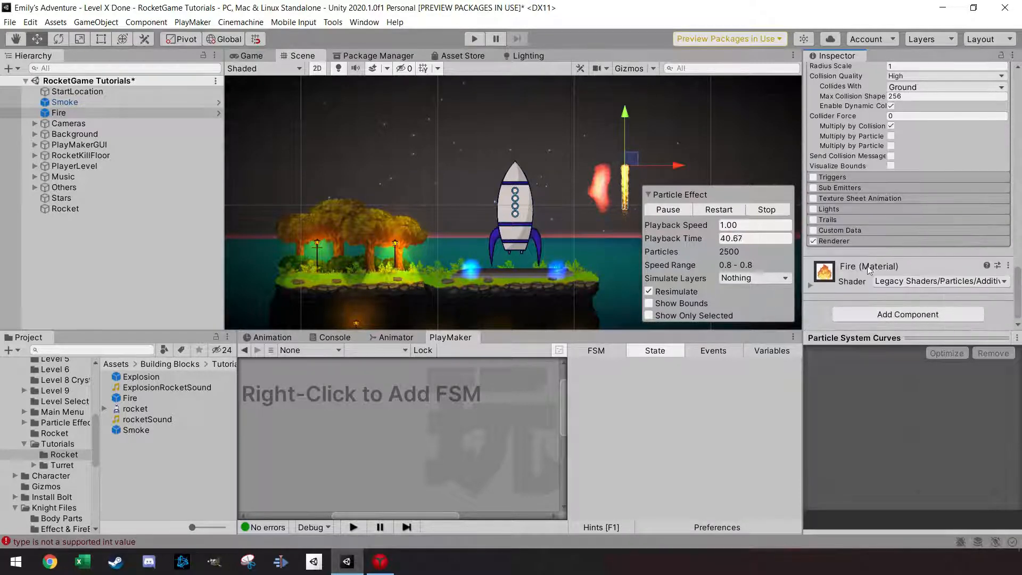
left_click(844, 243)
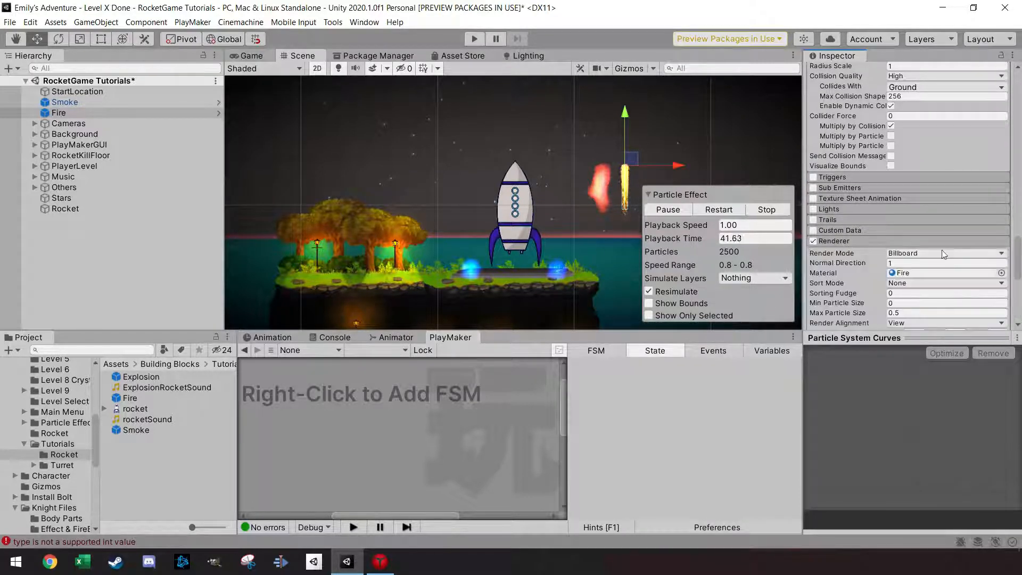
left_click(954, 276)
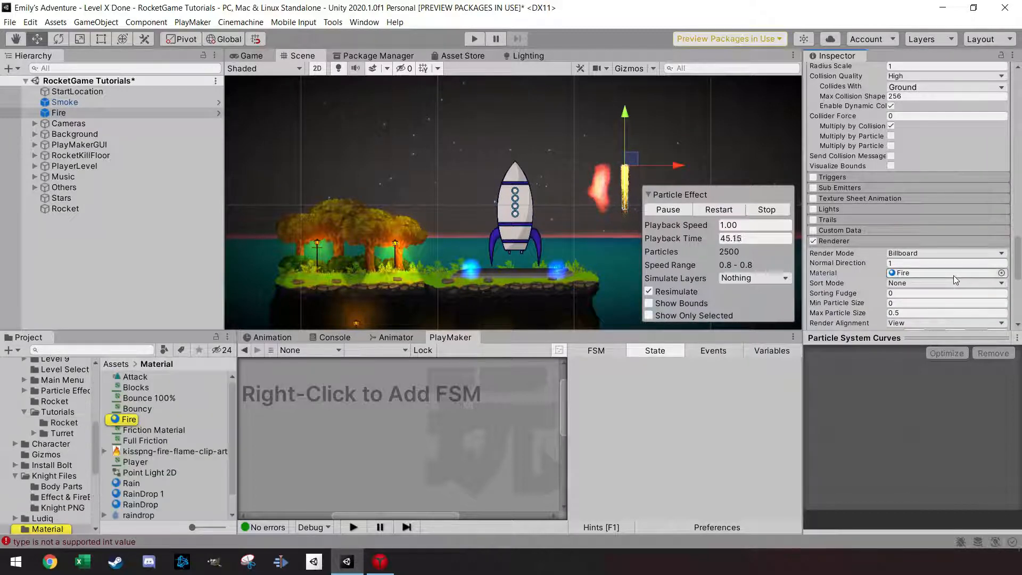
left_click(130, 421)
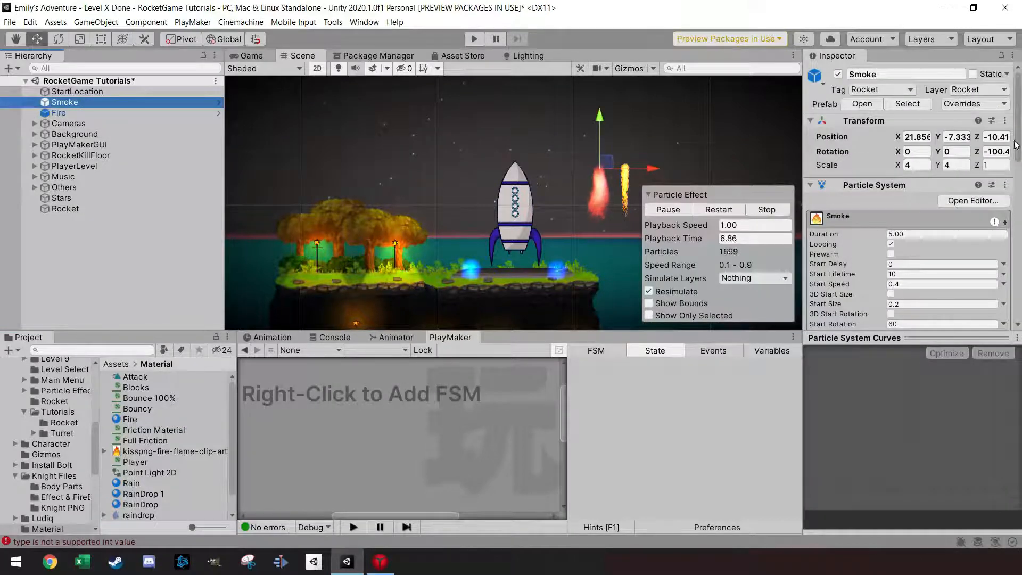
- Examine the Smoke particle system's shape, emission and noise settings
left_click_drag(1017, 153, 1020, 253)
left_click(833, 190)
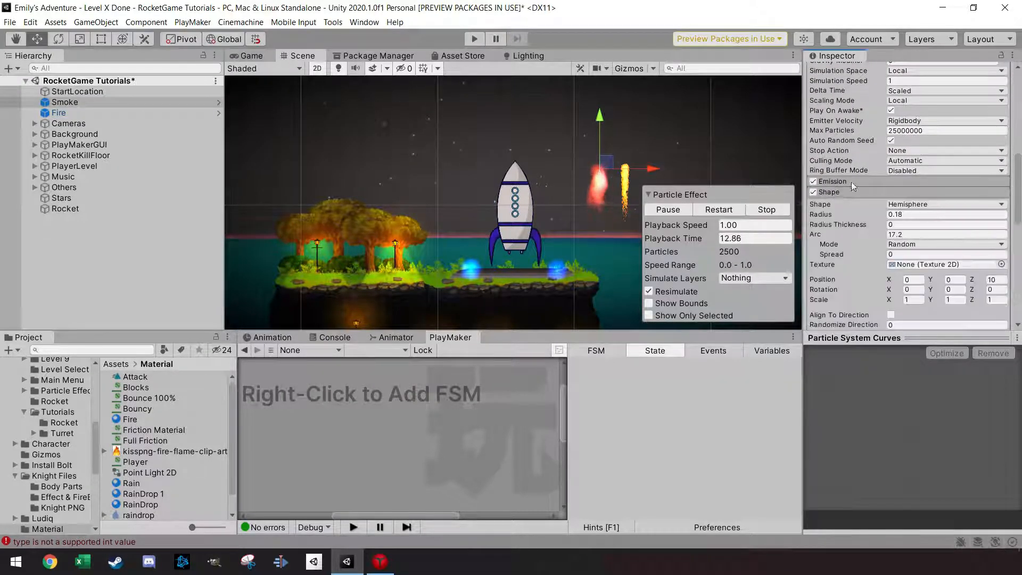
left_click(969, 181)
left_click_drag(1019, 198, 1020, 283)
left_click(839, 262)
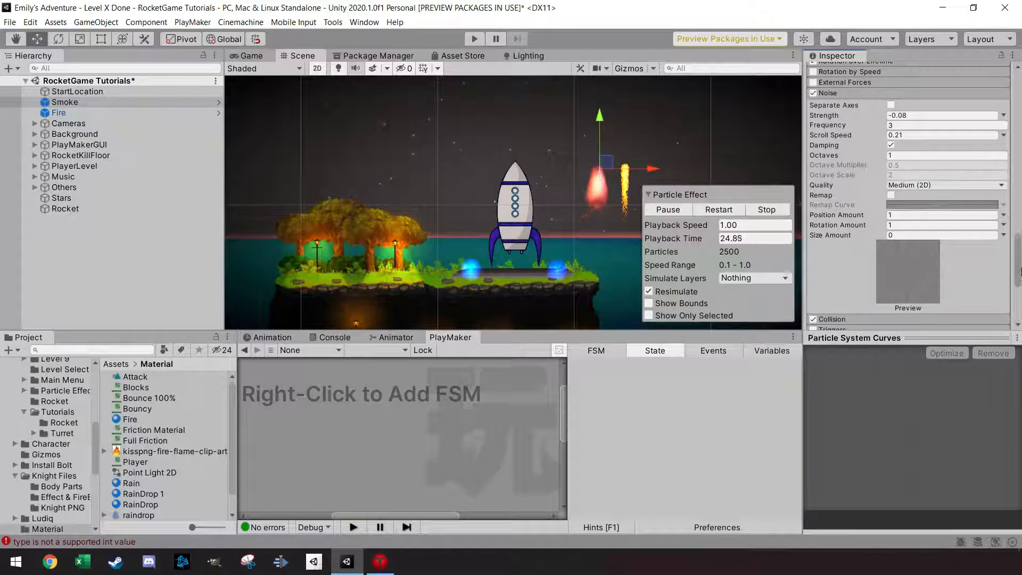
scroll(894, 272, "down", 5)
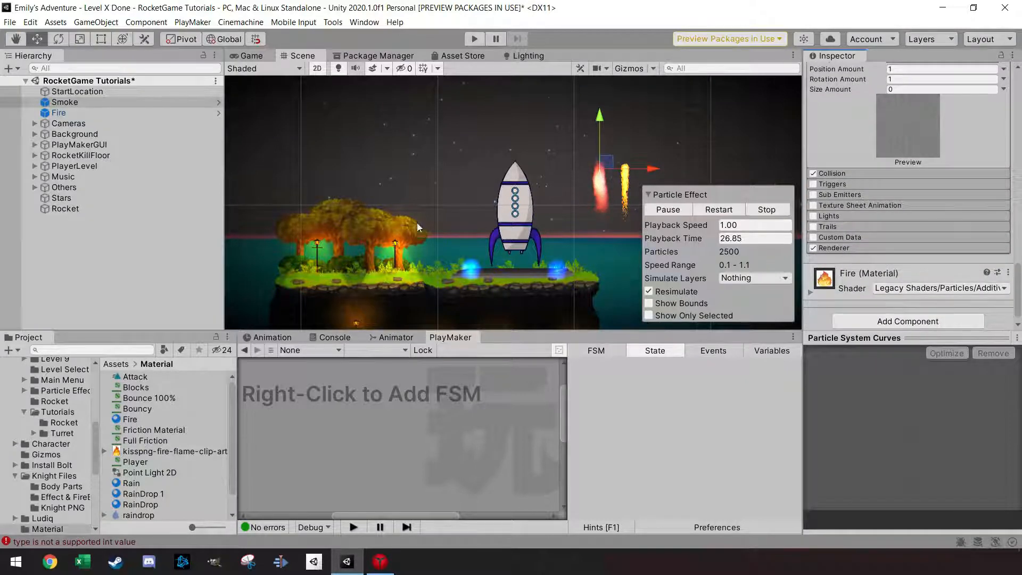
- Place the Explosion prefab from the Rocket tutorial folder above the trees and replay its particle effect
left_click(63, 114)
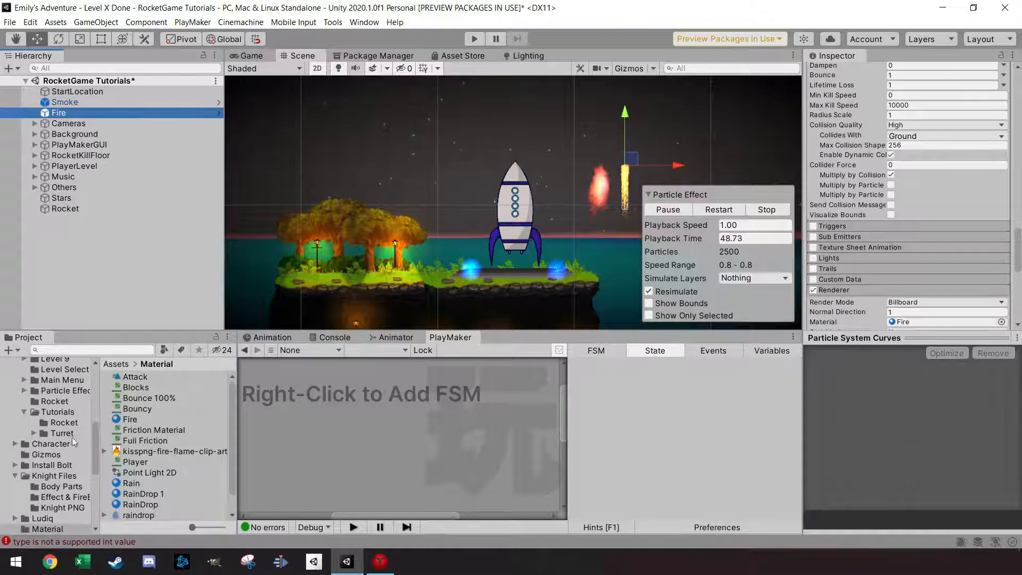
left_click(63, 423)
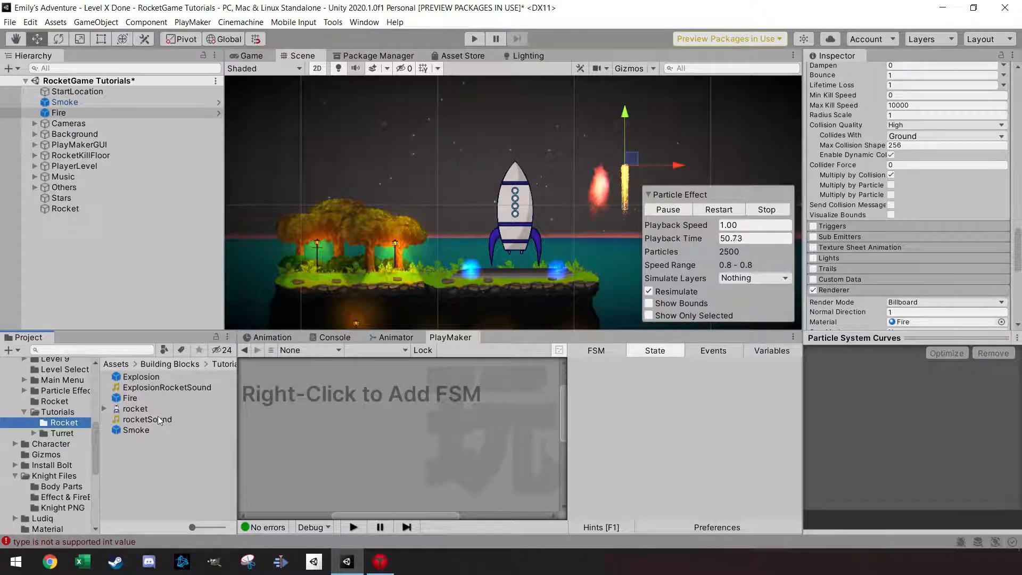
left_click_drag(145, 376, 411, 146)
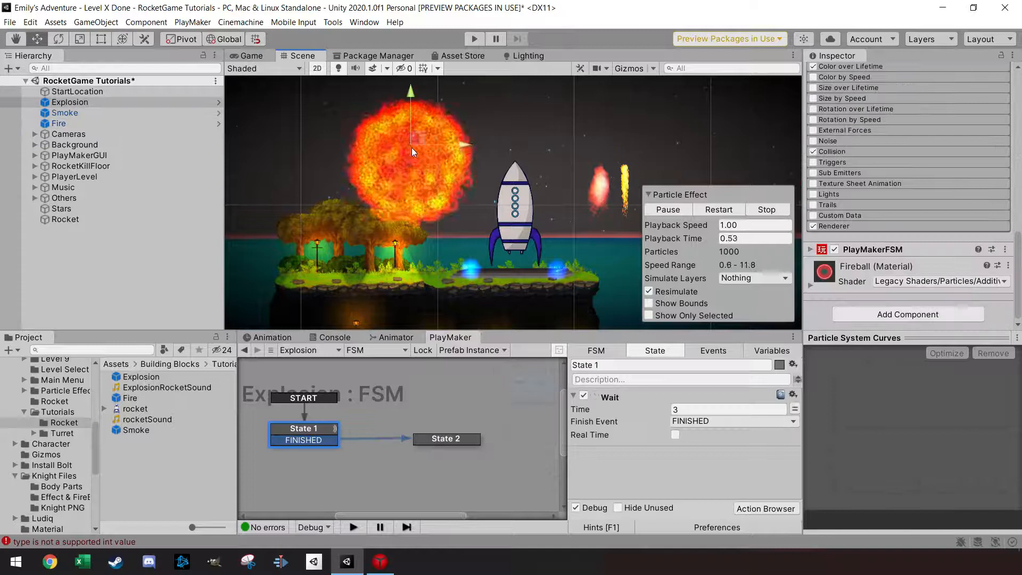
left_click(695, 209)
left_click(711, 209)
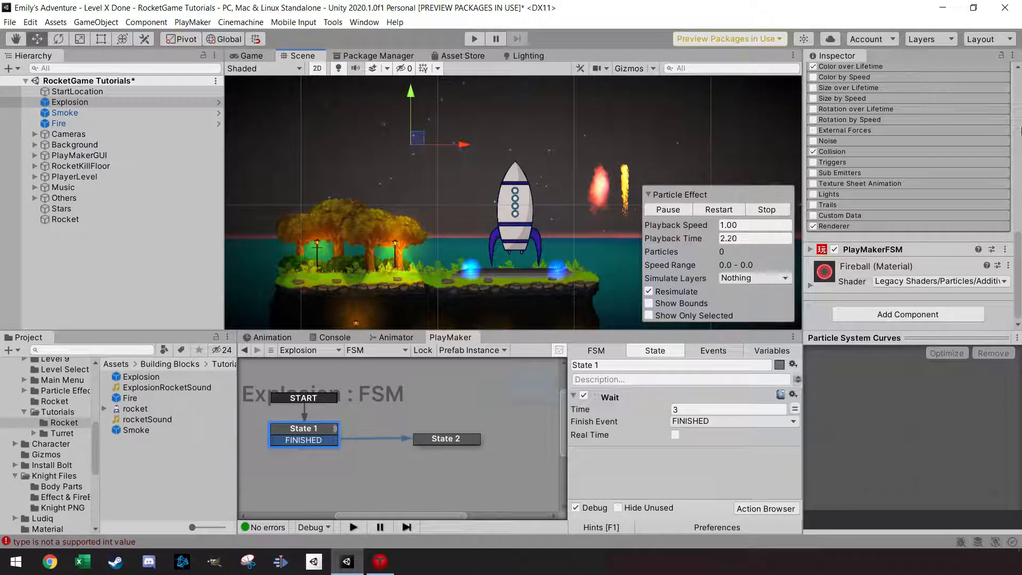
- Examine the Explosion particle system's renderer, collision and main emission settings
left_click(861, 226)
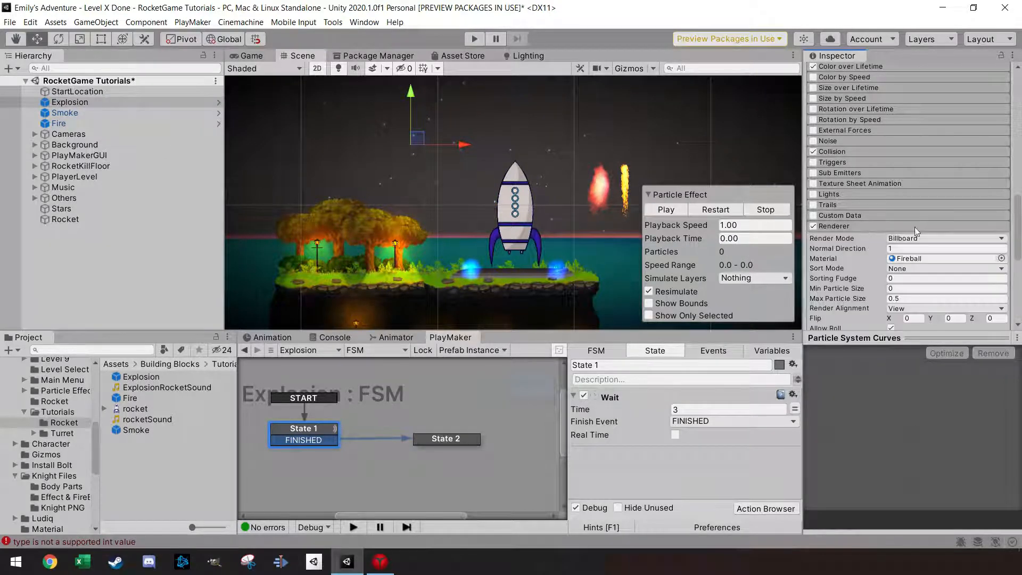
left_click(832, 153)
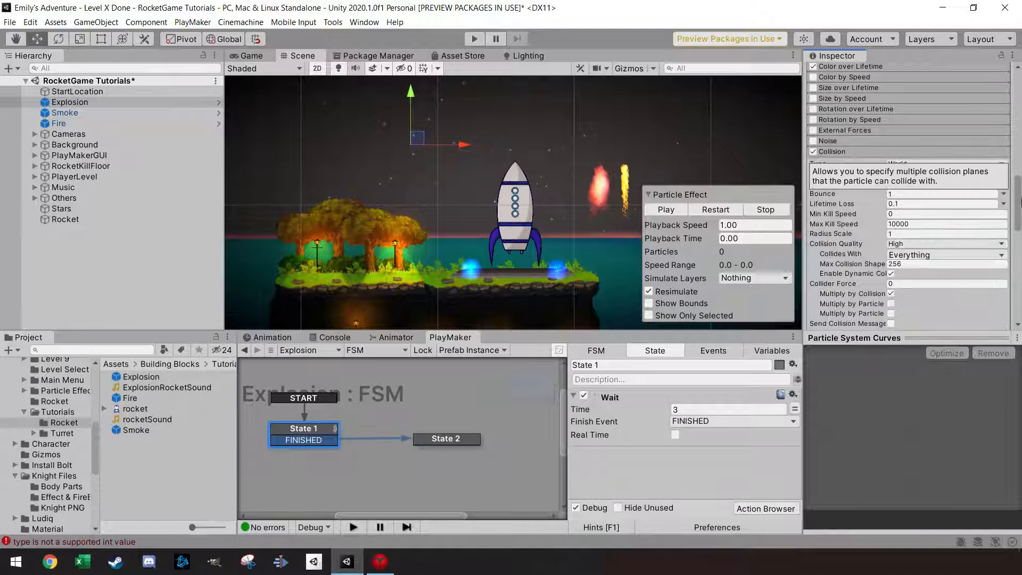
scroll(1019, 213, "down", 2)
left_click_drag(1019, 214, 1016, 133)
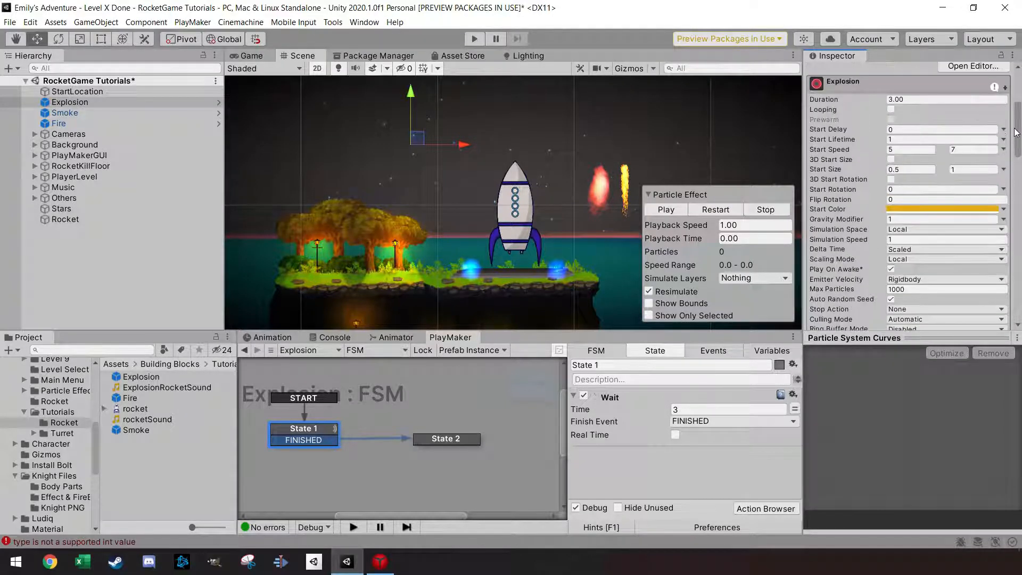
- Delete the Explosion object from the scene, keeping Smoke and Fire
left_click(53, 125, "shift")
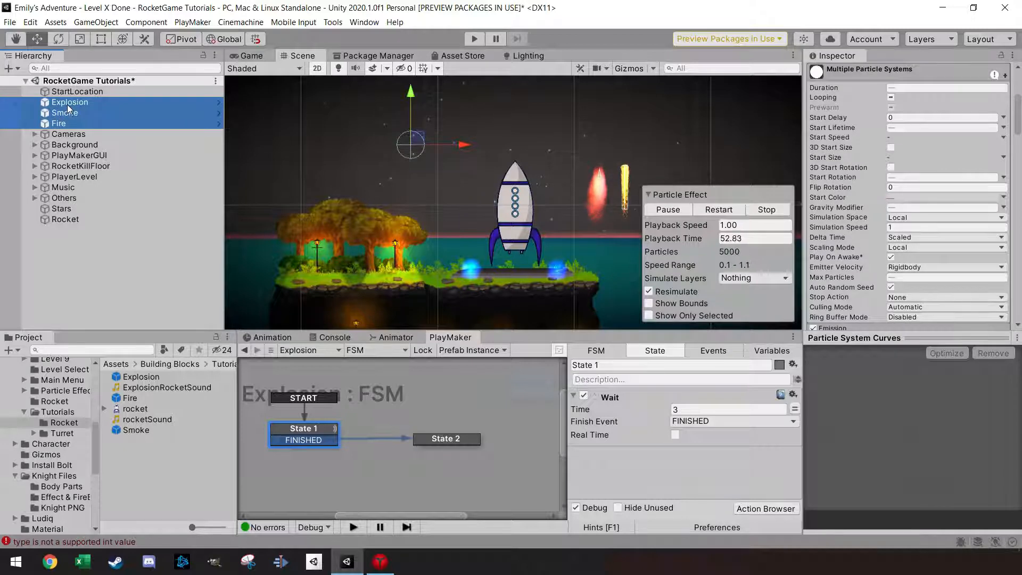
left_click(72, 102)
key("Delete")
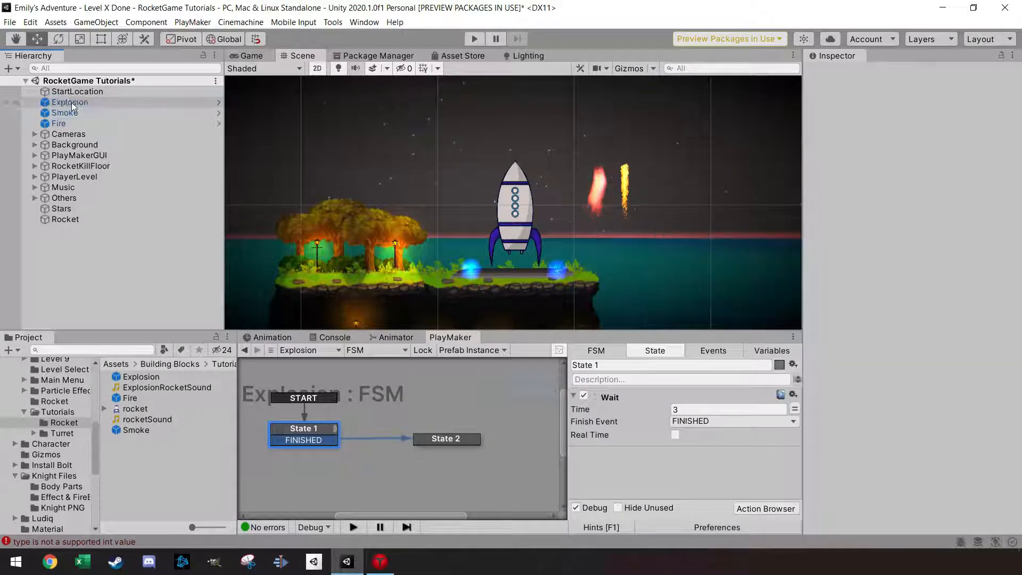
- Make Fire and Smoke children of the Rocket and move both effects to the rocket's left nozzle
left_click_drag(59, 114, 65, 208)
left_click_drag(65, 102, 66, 198)
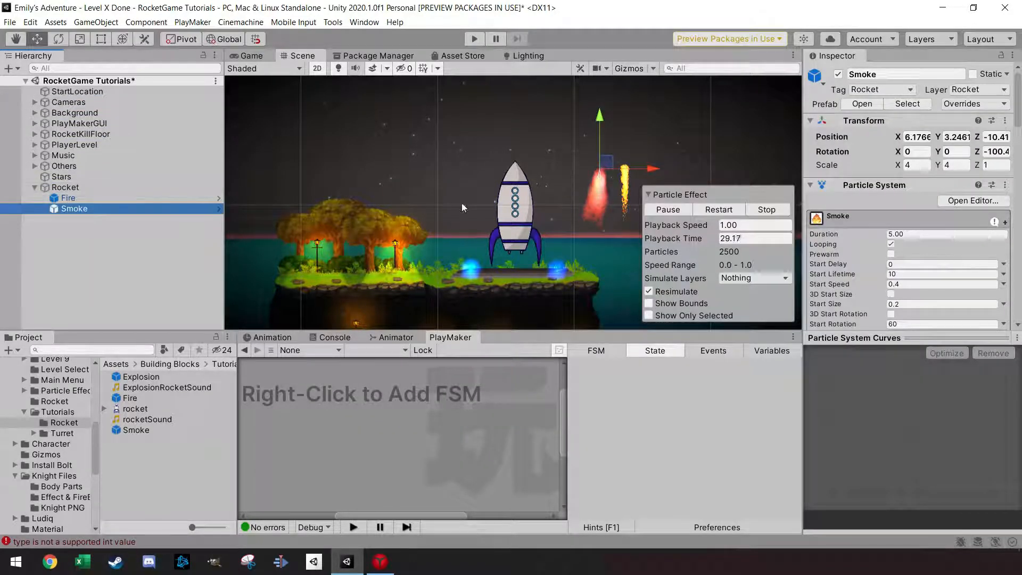
left_click_drag(607, 161, 507, 238)
scroll(519, 244, "up", 4)
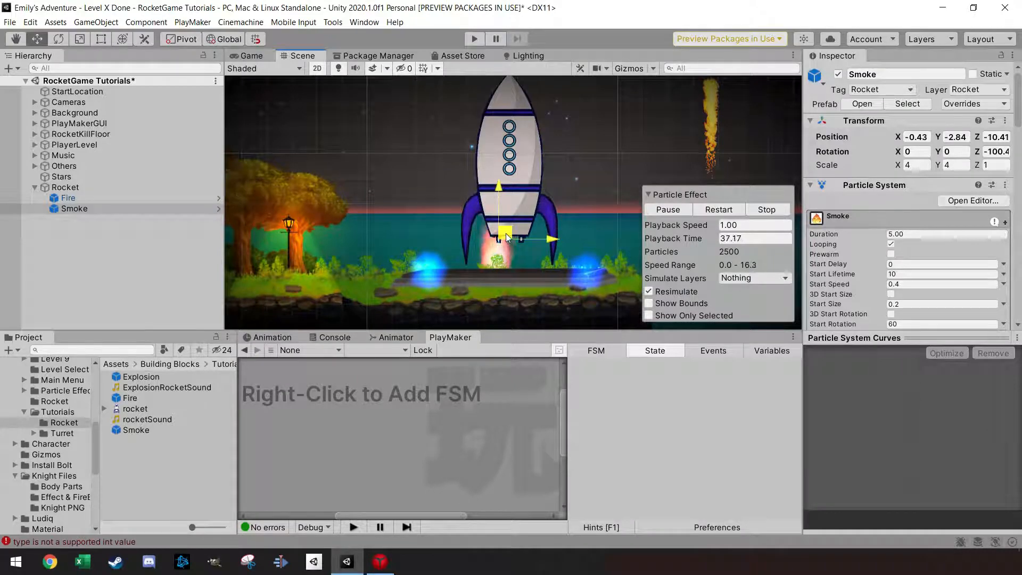
left_click(62, 198)
scroll(632, 126, "down", 2)
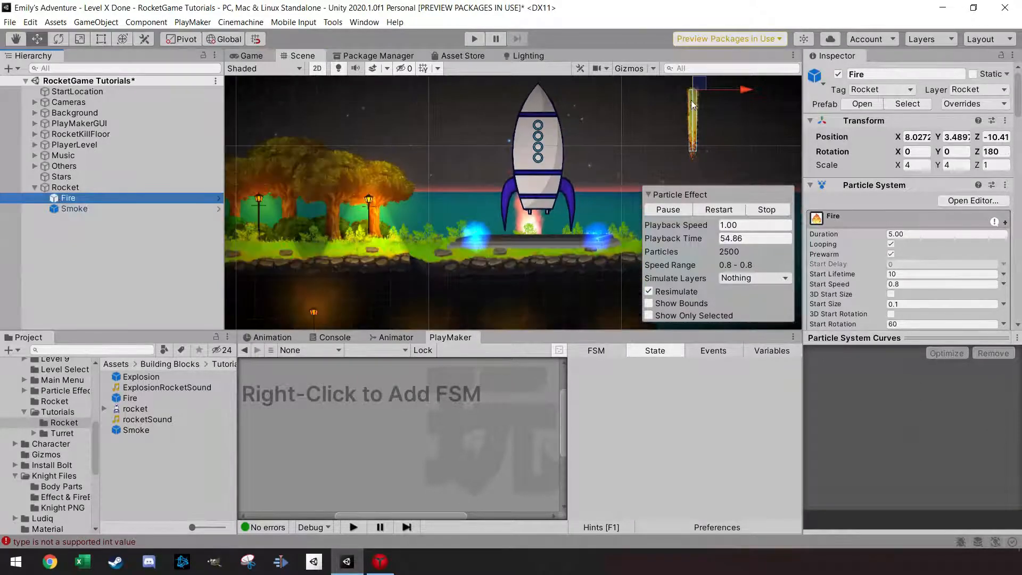
left_click_drag(679, 103, 532, 206)
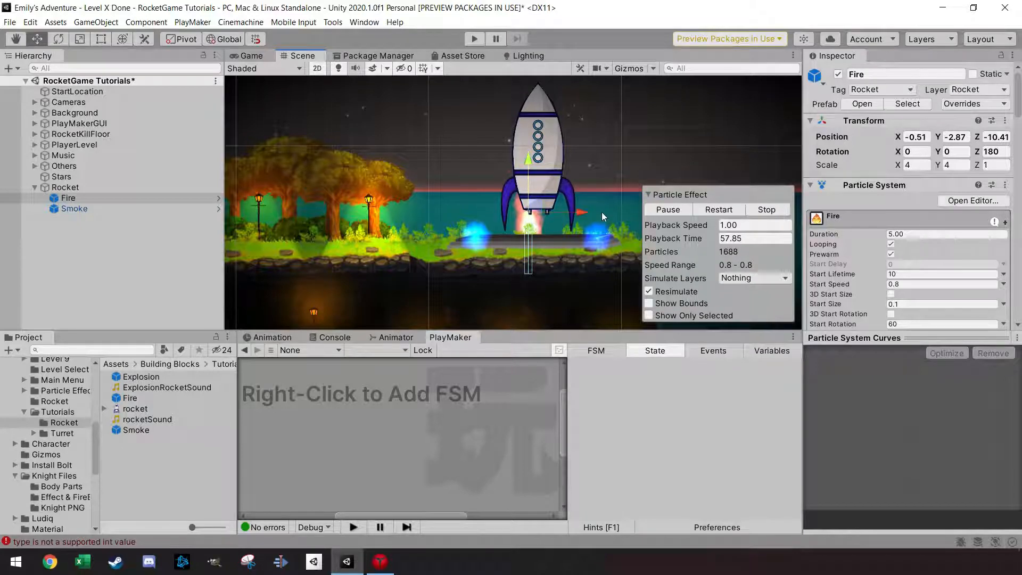
- Duplicate Fire and Smoke for the rocket's right nozzle and raise all four effects slightly
left_click(84, 208, "shift")
key("ctrl+d")
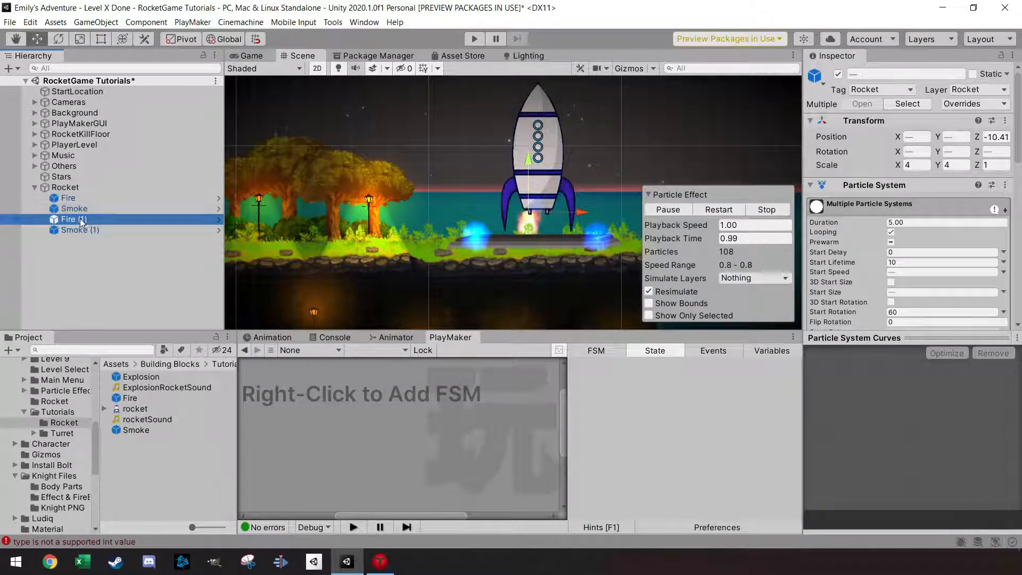
left_click(80, 219)
left_click(80, 230, "shift")
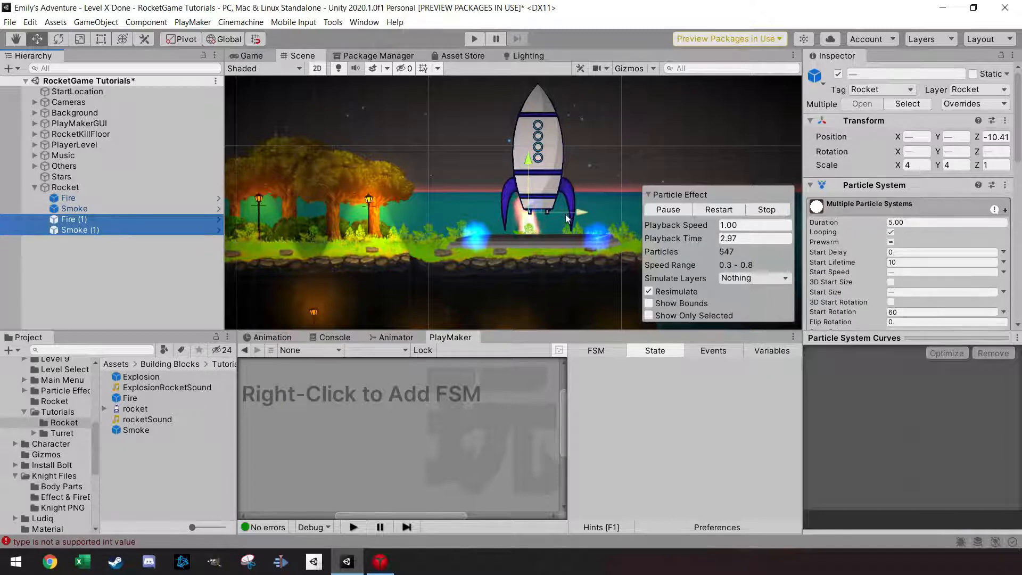
left_click_drag(565, 214, 586, 212)
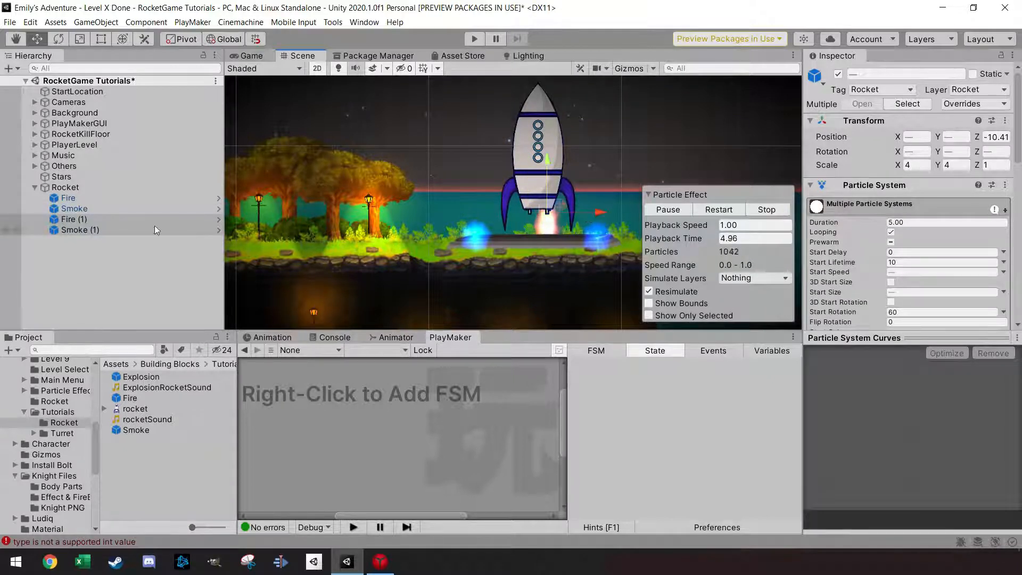
left_click(92, 200, "shift")
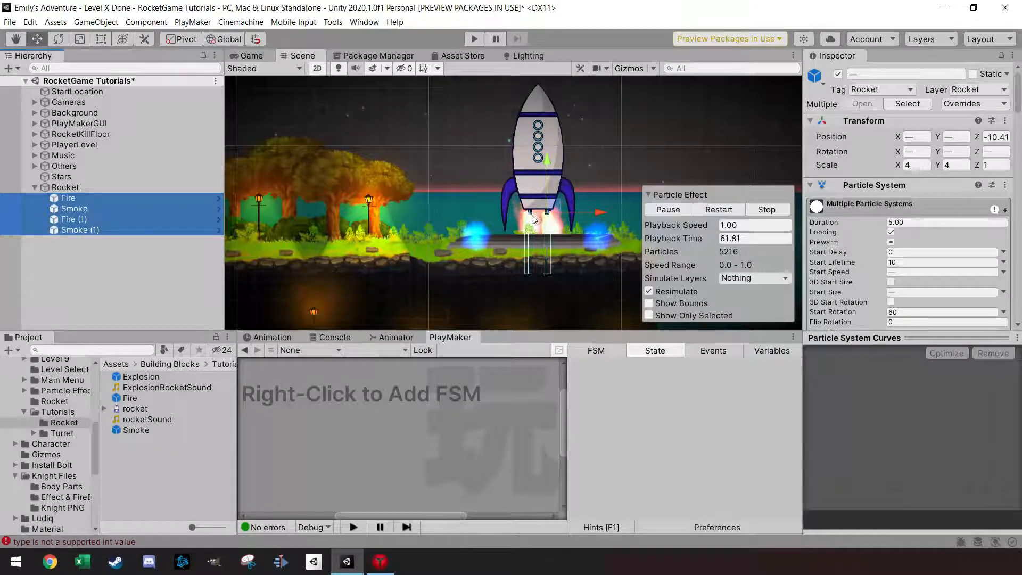
left_click(547, 195)
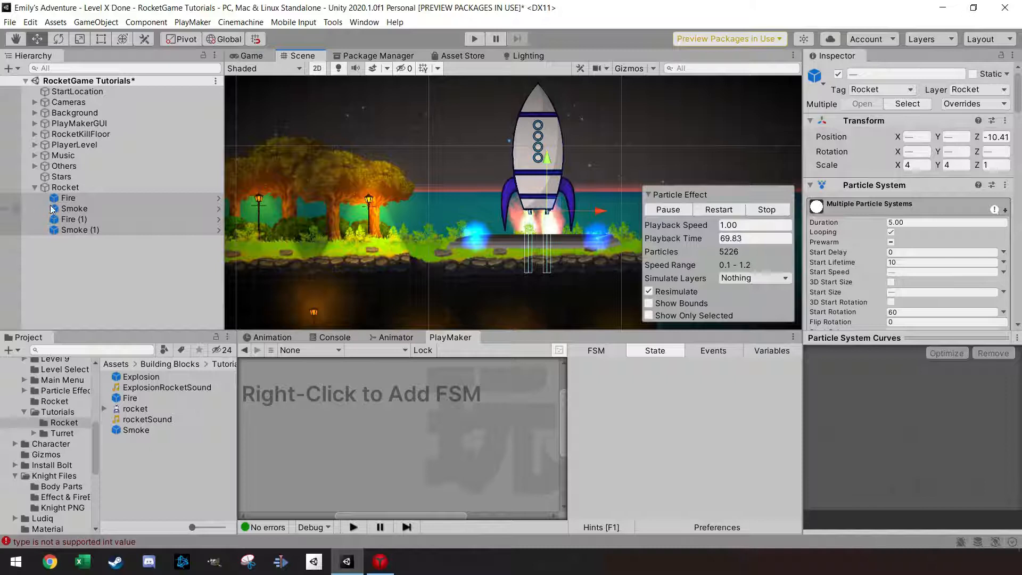
- Add a Freeform Light 2D as a child of the Rocket
scroll(579, 128, "down", 3)
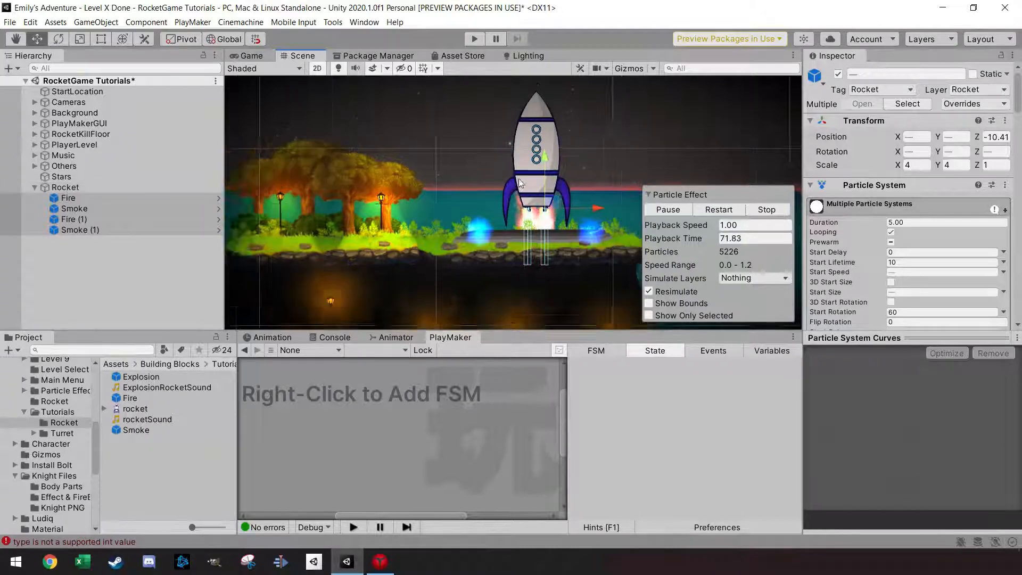
middle_click_drag(554, 148, 520, 180)
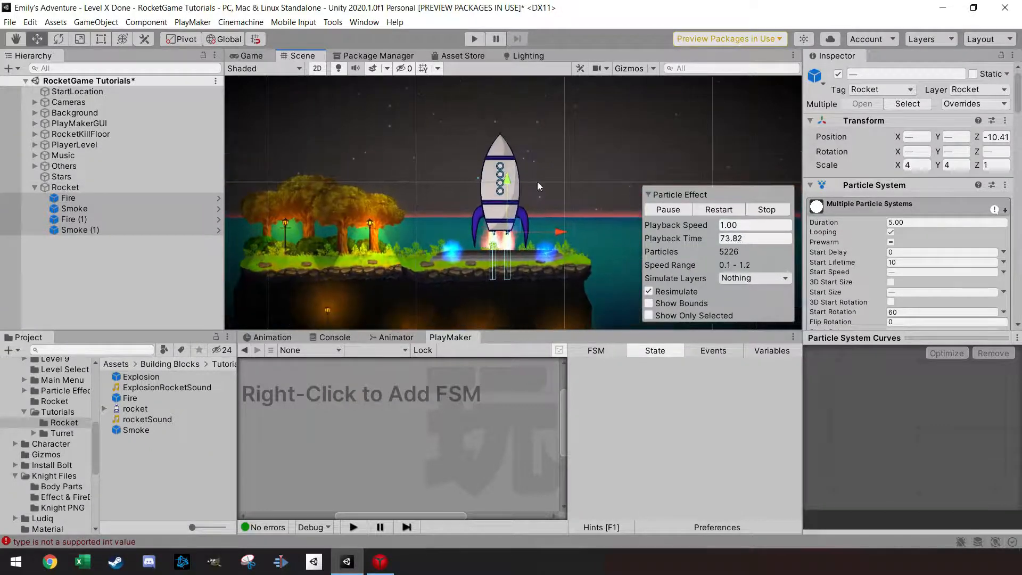
left_click(64, 187)
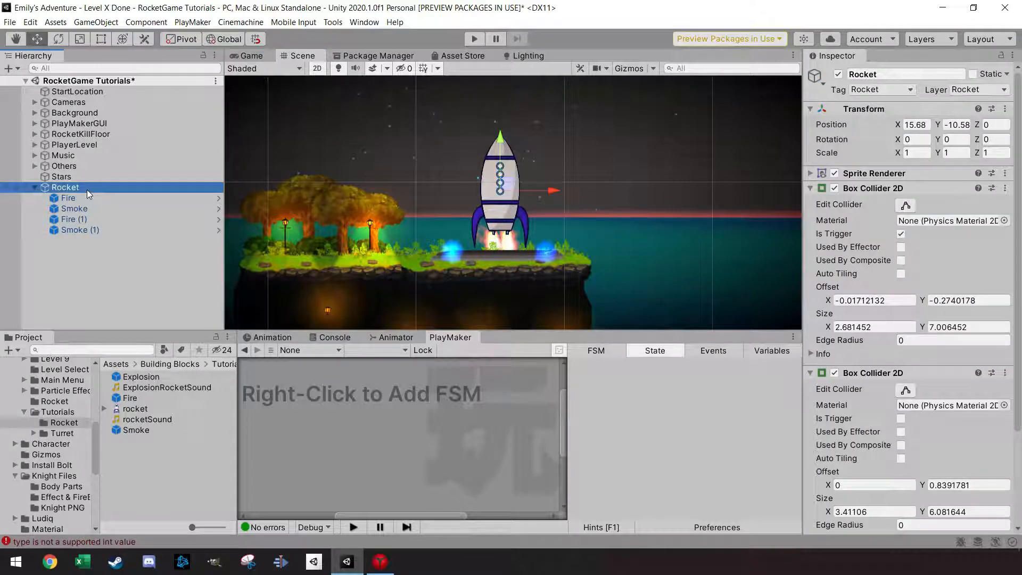
right_click(79, 190)
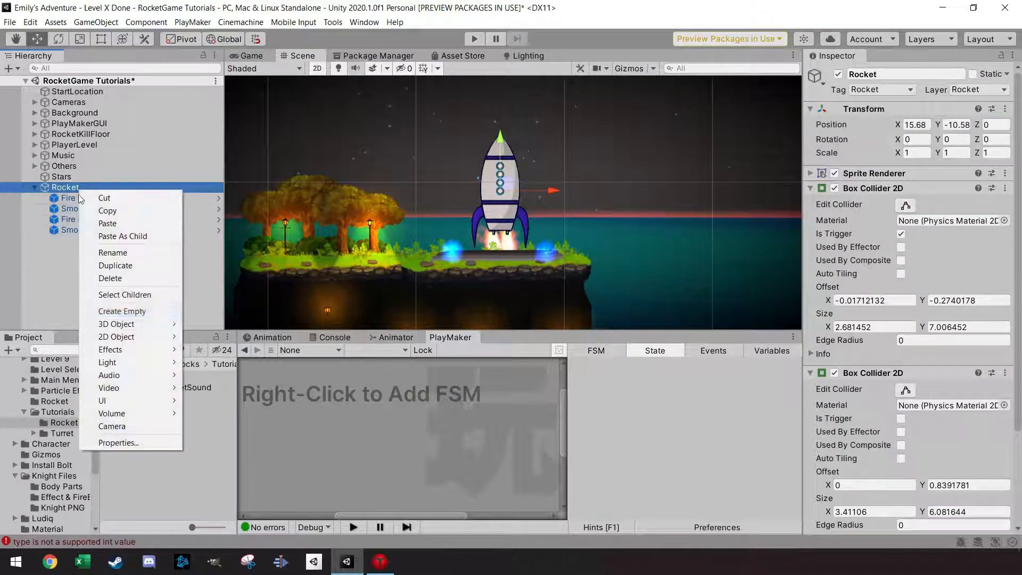
mouse_move(144, 362)
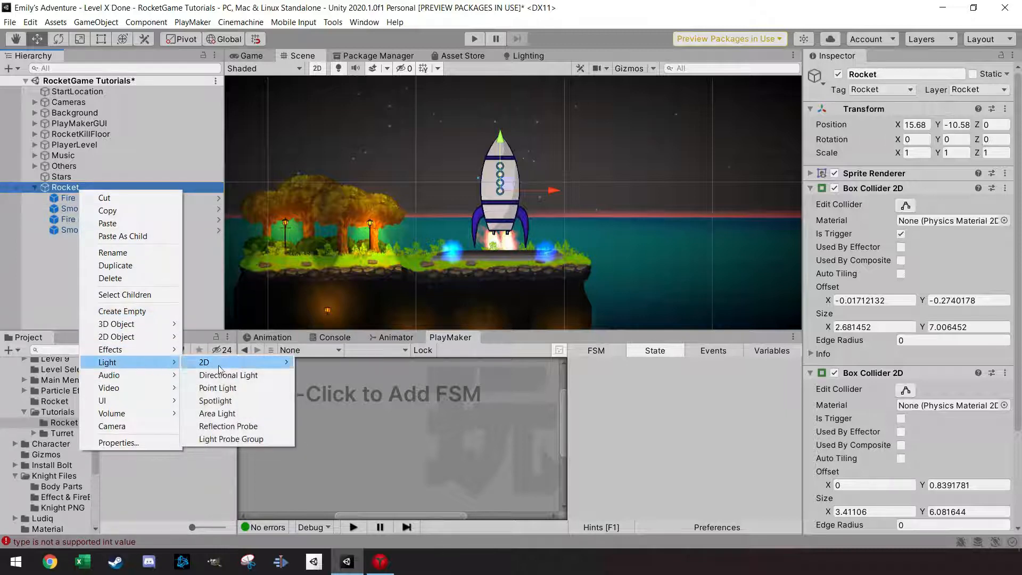
mouse_move(219, 367)
left_click(387, 364)
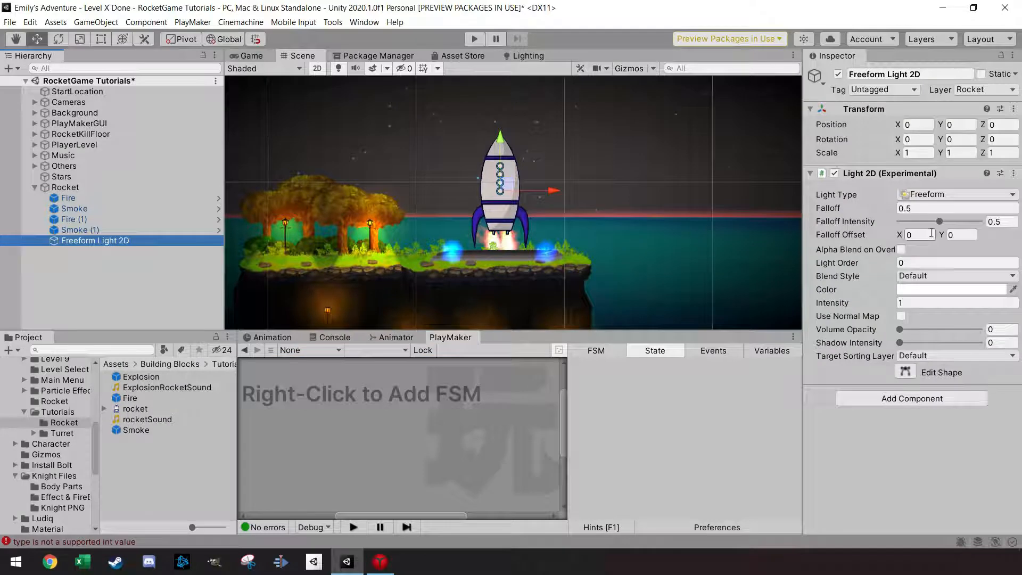
- Shape the freeform light's outline to follow the rocket's nose, body, fins and nozzles
left_click(904, 372)
left_click_drag(502, 168, 481, 159)
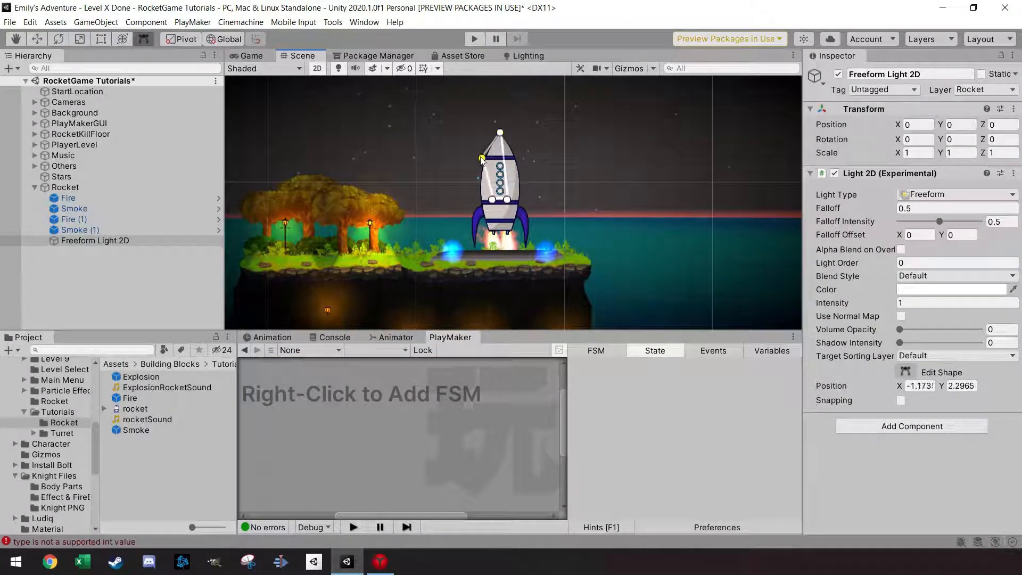
left_click_drag(492, 199, 519, 160)
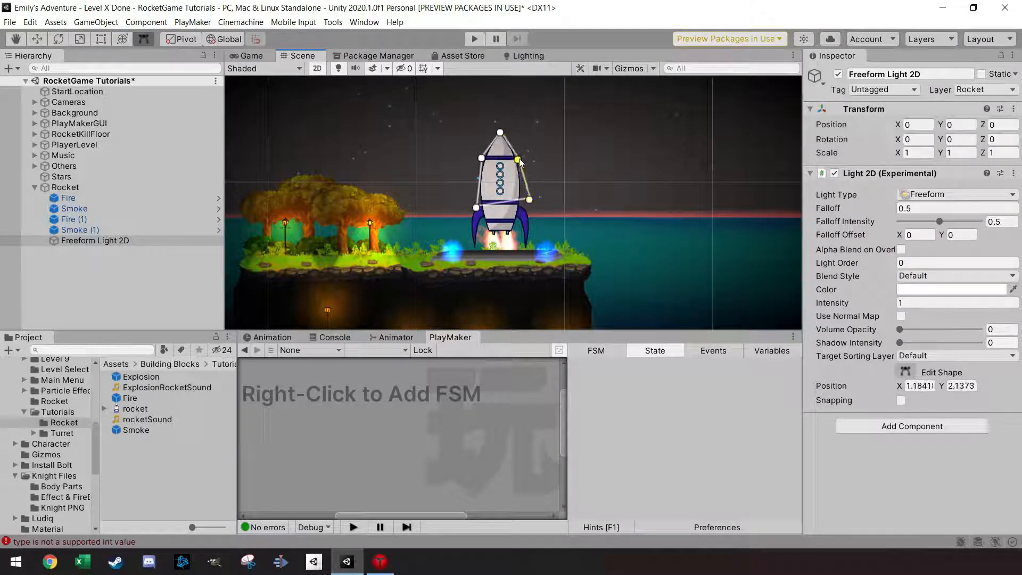
left_click_drag(529, 199, 470, 244)
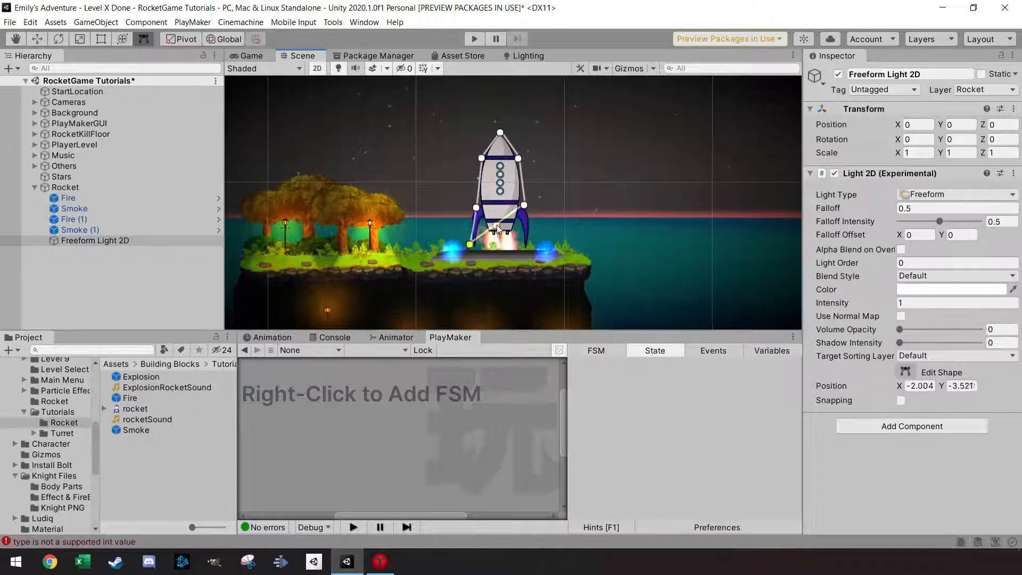
left_click_drag(510, 216, 492, 231)
left_click(492, 245)
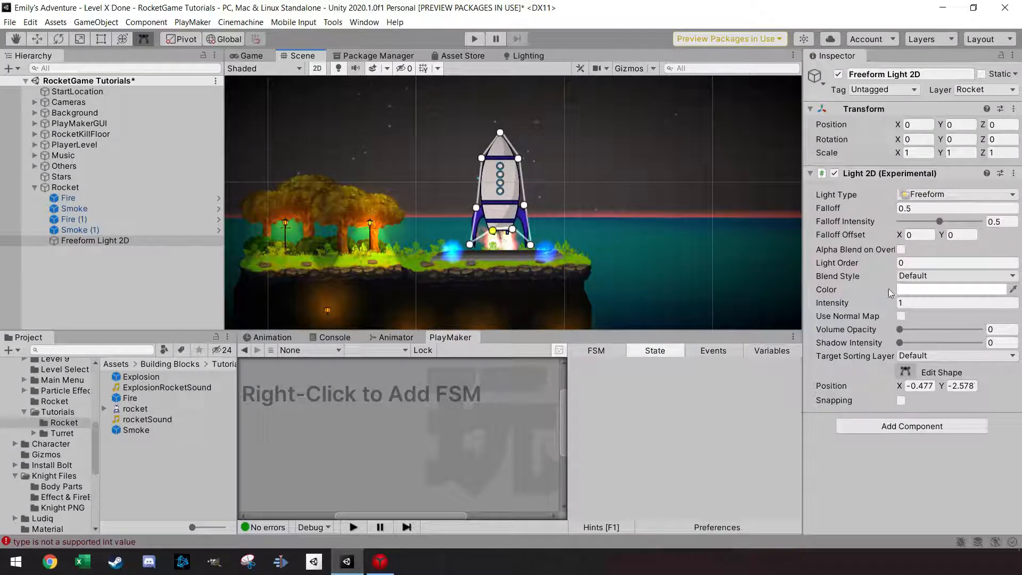
- Set the freeform light's volume opacity to 0.134 and its intensity to 1.81
left_click_drag(898, 330, 910, 332)
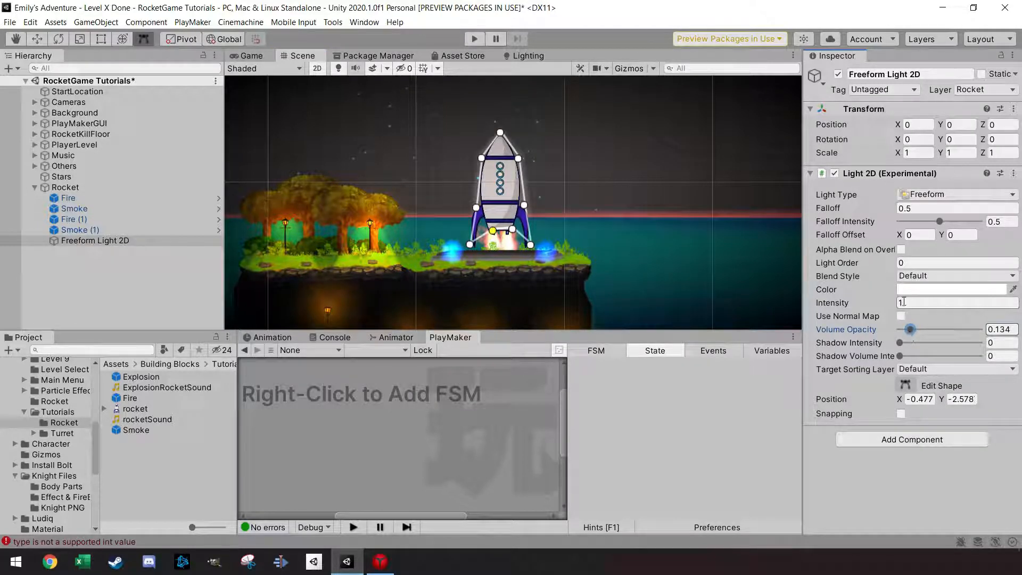
left_click(903, 302)
type("1.81")
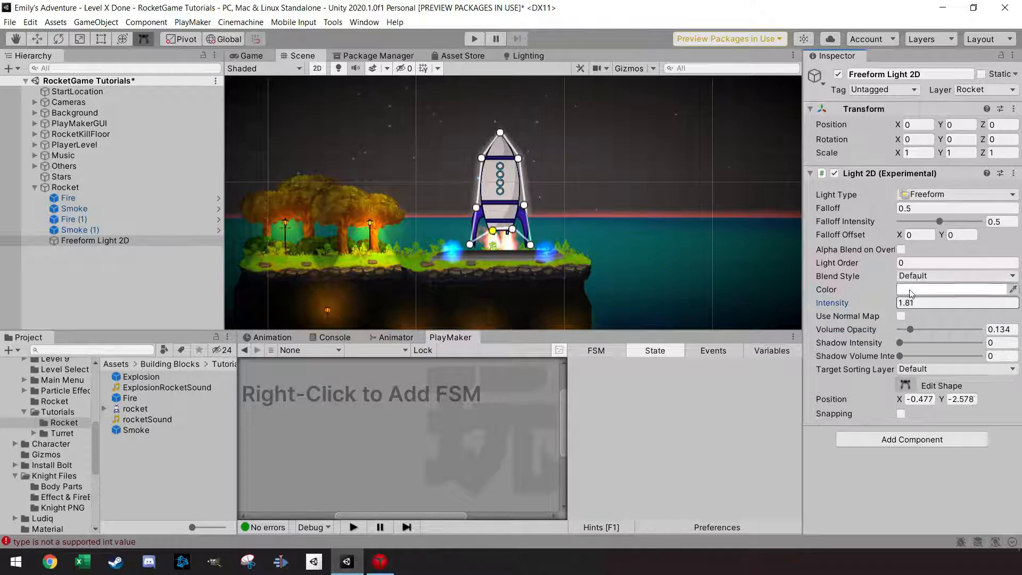
- Set the freeform light's colour to yellow-orange, F3C444
left_click(909, 288)
left_click_drag(911, 314, 953, 321)
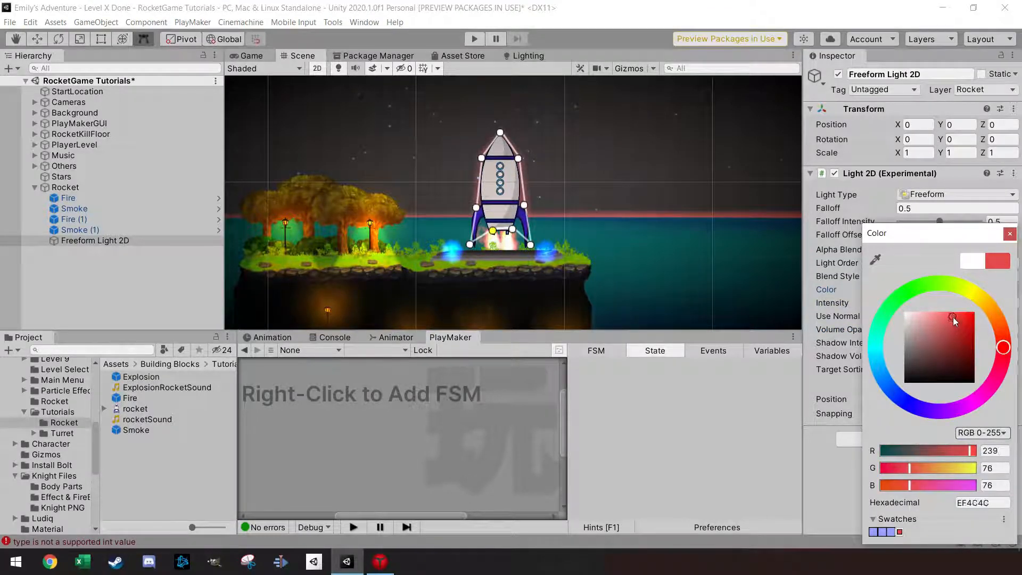
left_click(988, 303)
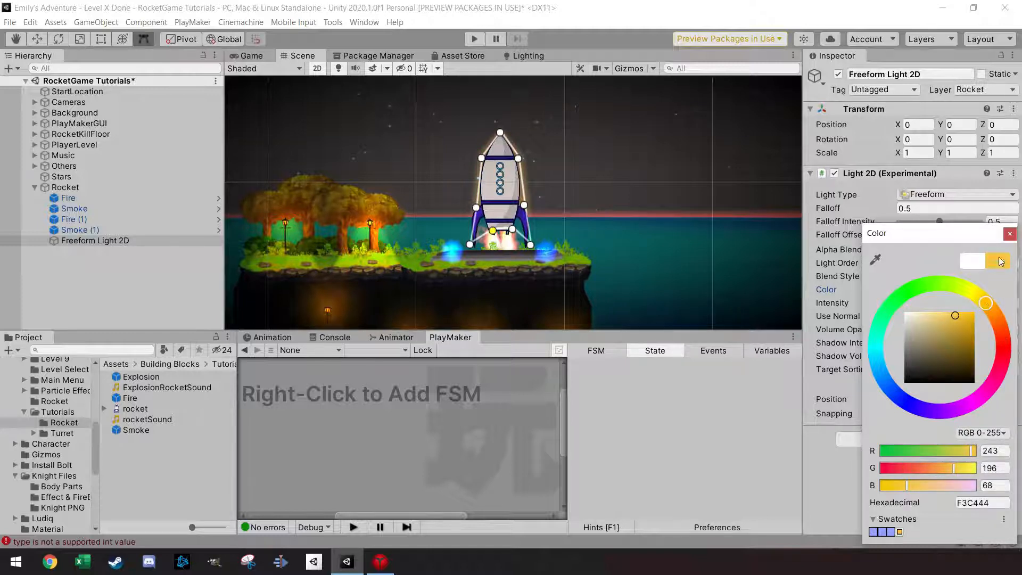
left_click(1010, 234)
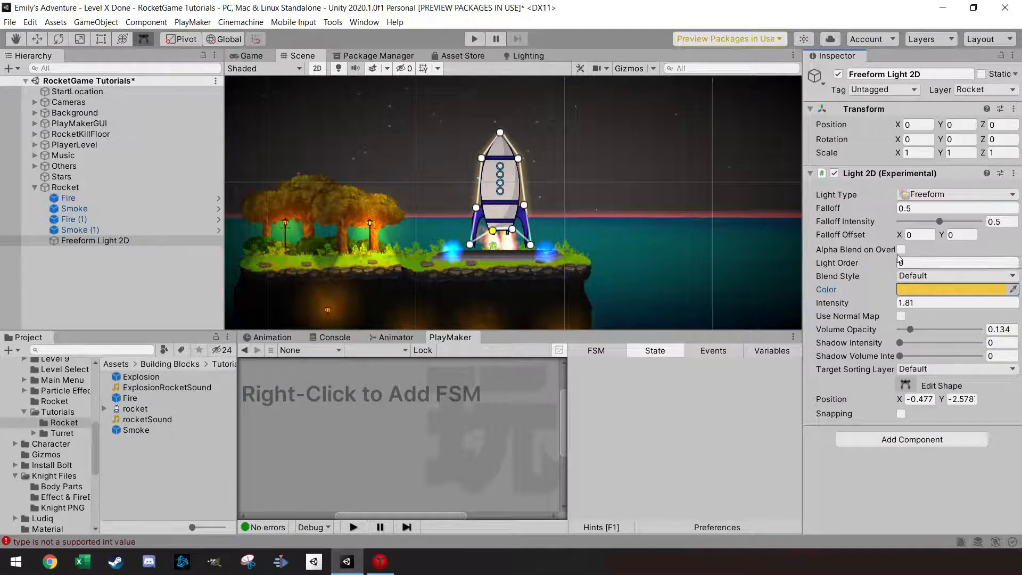
- Set the light's falloff to 1.34 and falloff intensity to 0.836, and change its colour to blue, 4482F3
left_click_drag(883, 214, 970, 228)
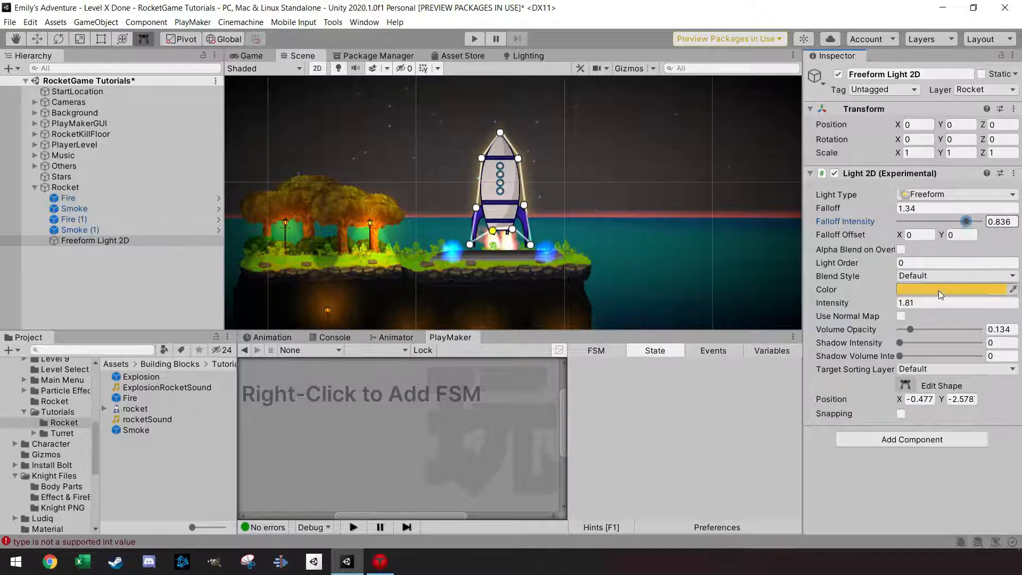
left_click(941, 290)
left_click(891, 389)
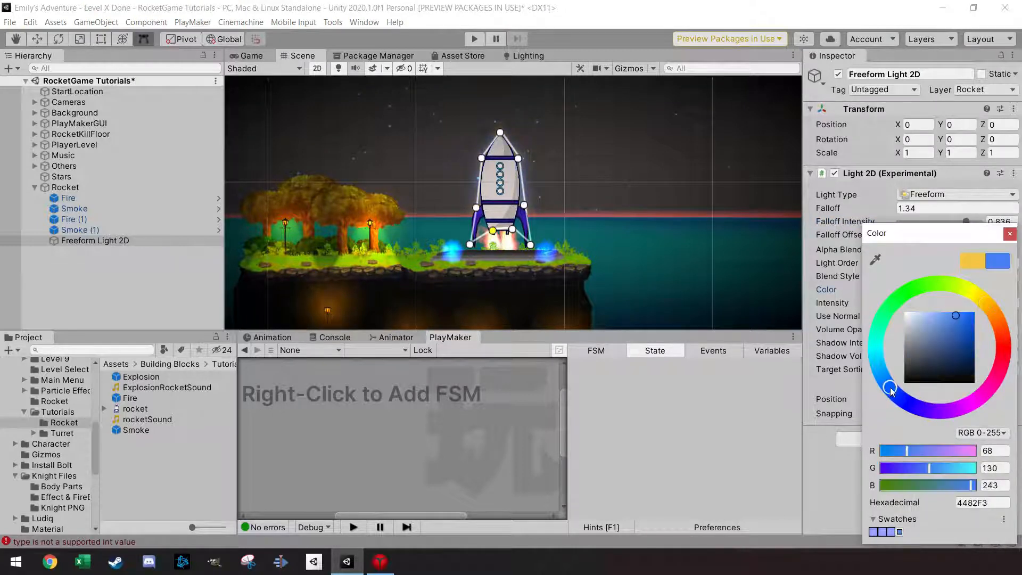
left_click(1009, 233)
- Widen the light's outline around both rocket fins and add a point at the inner foot of each fin
left_click(474, 208)
left_click_drag(474, 248, 464, 248)
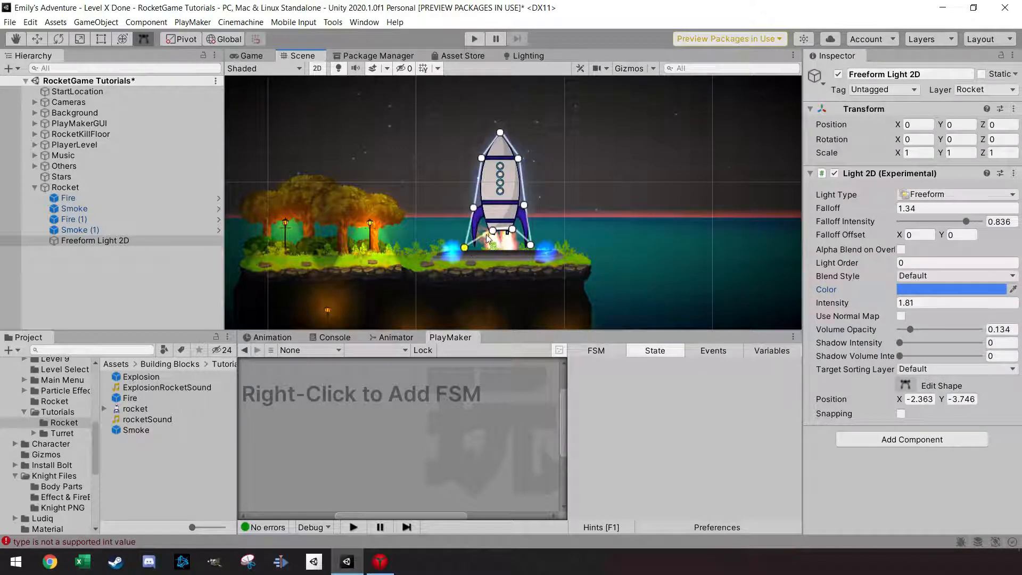
left_click(482, 243)
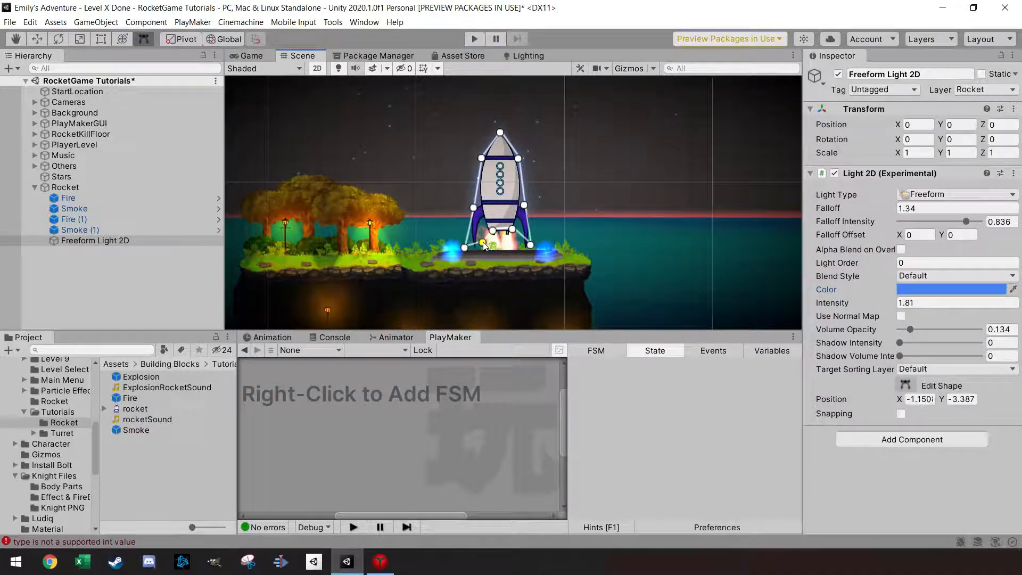
mouse_move(534, 243)
left_mouse_down()
mouse_move(547, 242)
mouse_move(536, 249)
left_mouse_up()
left_click(525, 244)
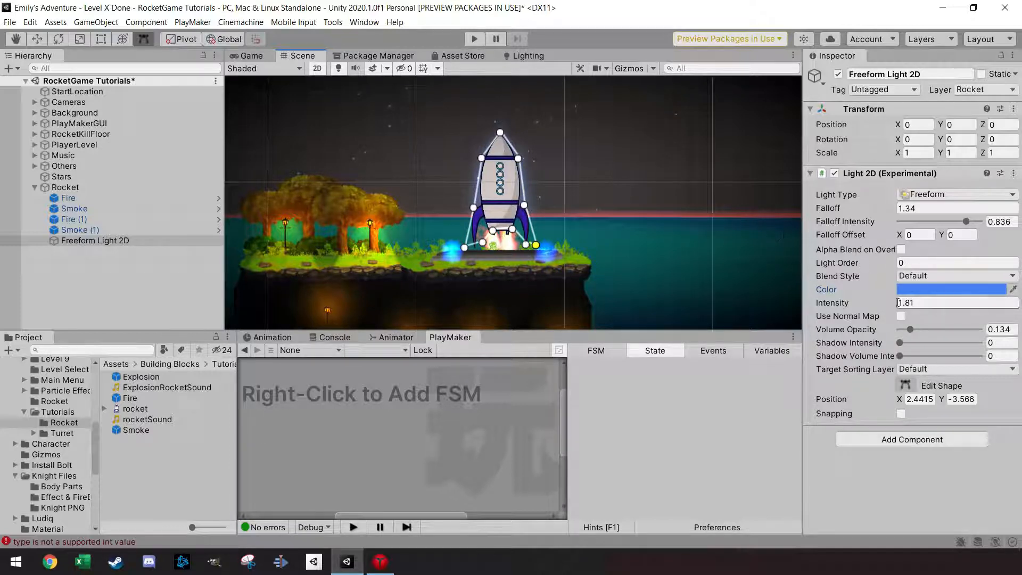
- Lower the freeform light's volume opacity to 0.042 and add Player to its target sorting layers
mouse_move(910, 331)
left_mouse_down()
mouse_move(933, 330)
mouse_move(903, 333)
left_mouse_up()
left_click(925, 370)
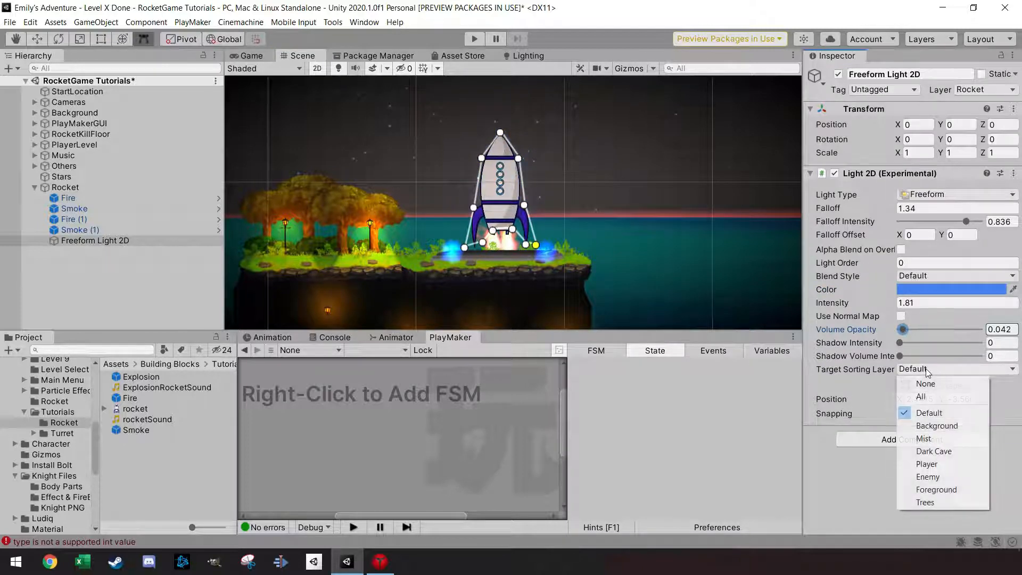
left_click(945, 463)
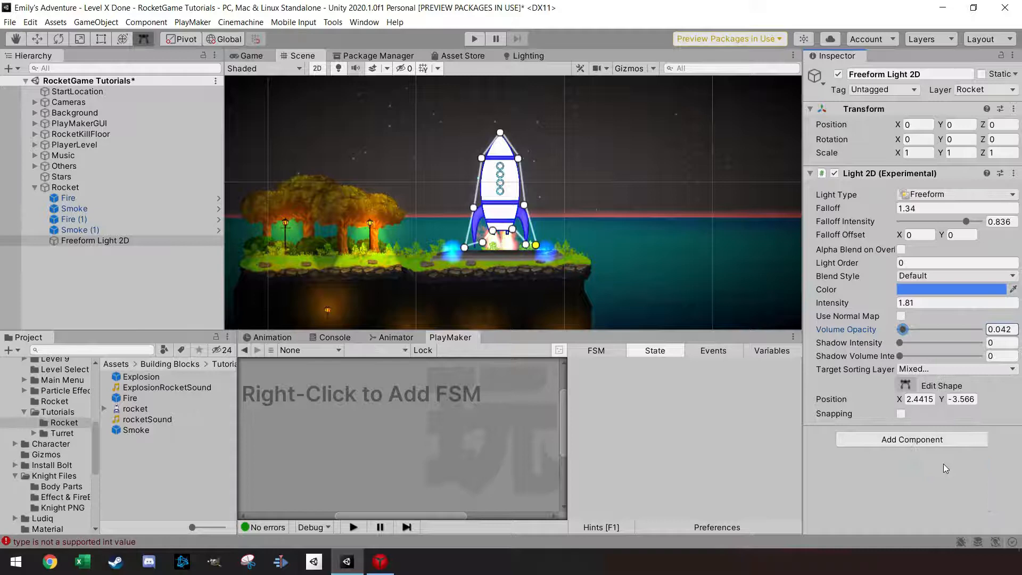
- Set the light's intensity to 0.47 and volume opacity to 0.226, and raise its outline's tip slightly above the rocket's nose
left_click_drag(885, 302, 859, 304)
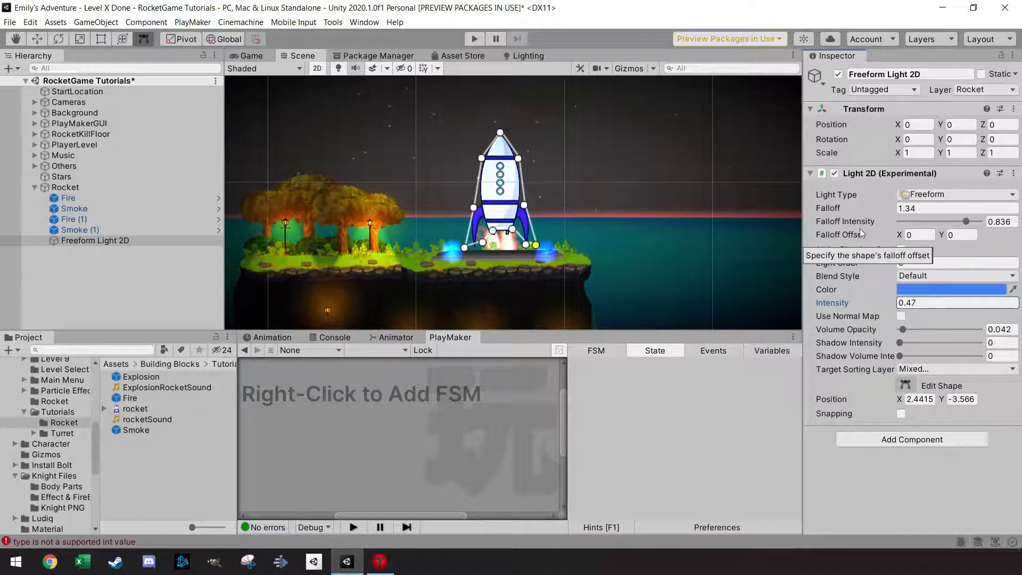
left_click_drag(903, 331, 917, 333)
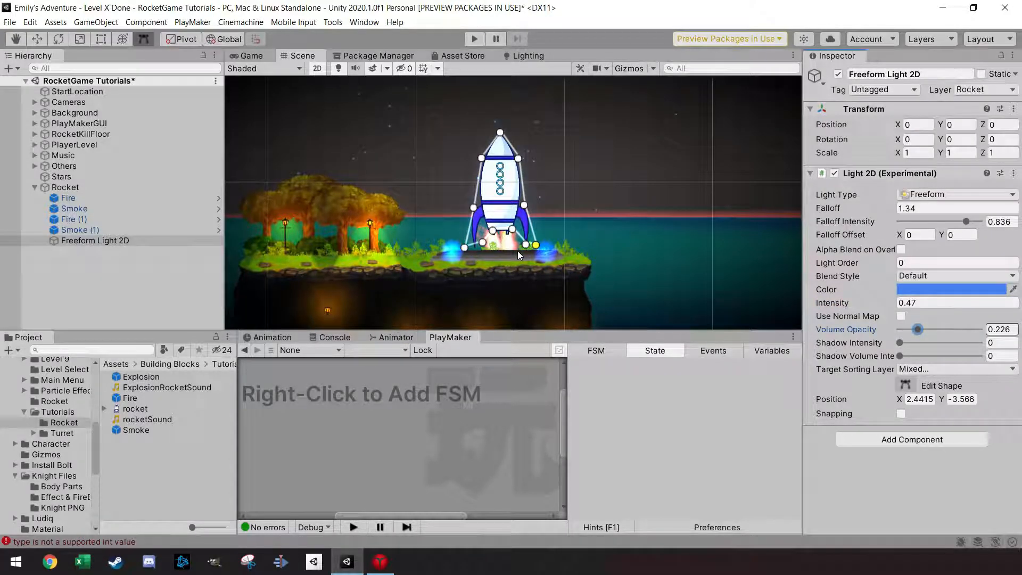
left_click_drag(500, 133, 497, 129)
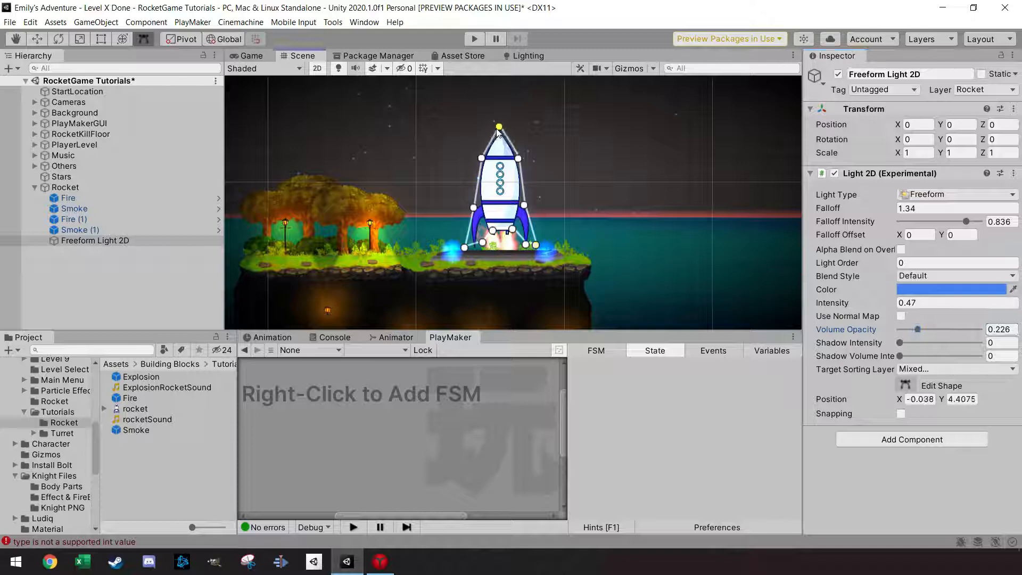
- Review the RocketCamera's follow settings and the Rocket's child objects, box colliders and audio source
left_click(105, 241)
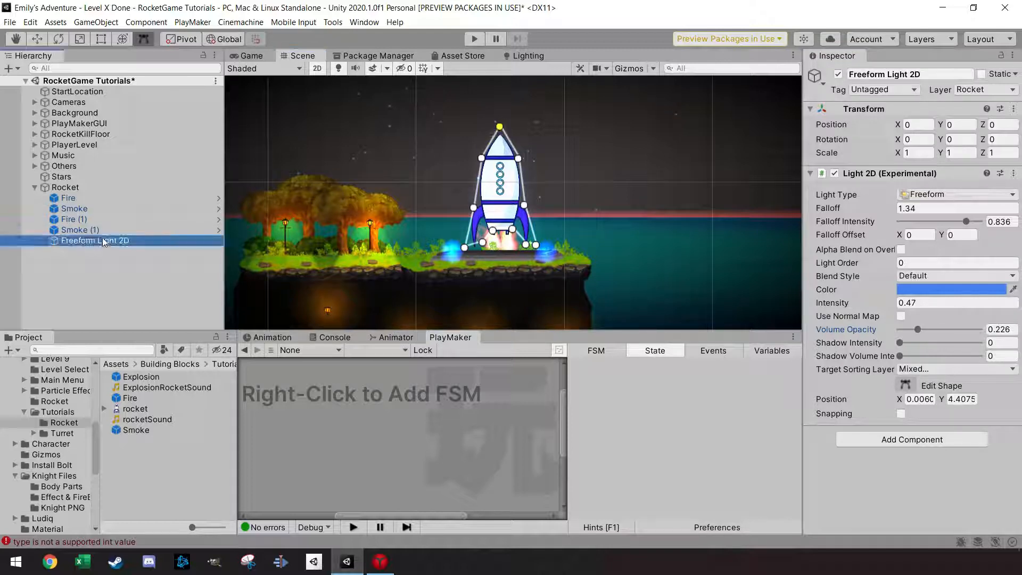
left_click(65, 187)
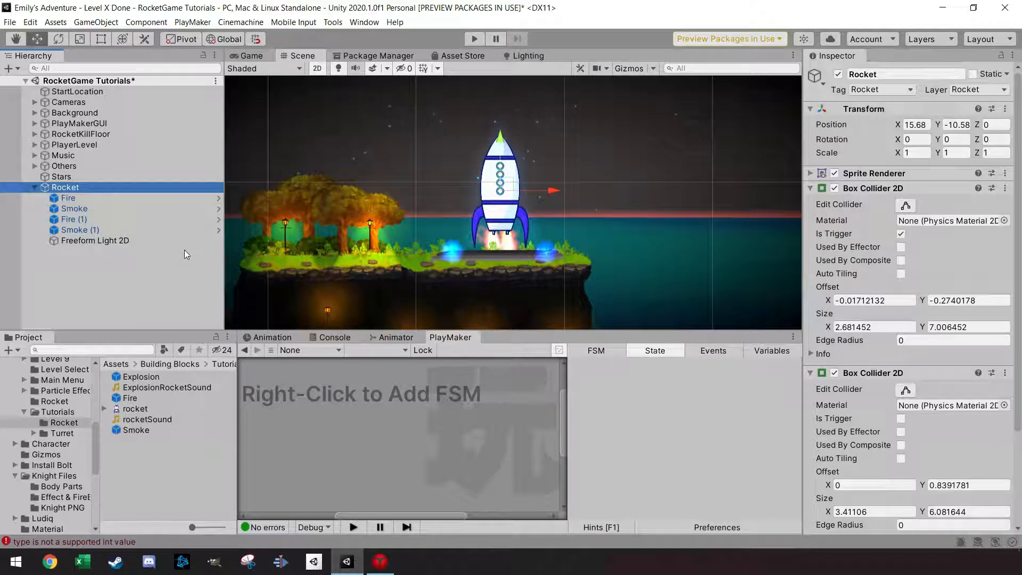
left_click(35, 102)
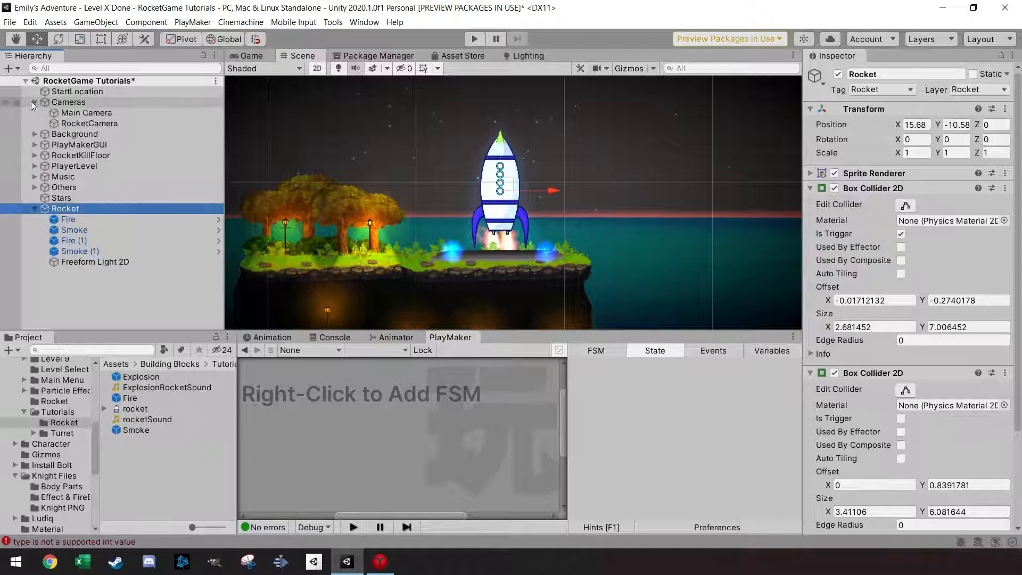
left_click(73, 123)
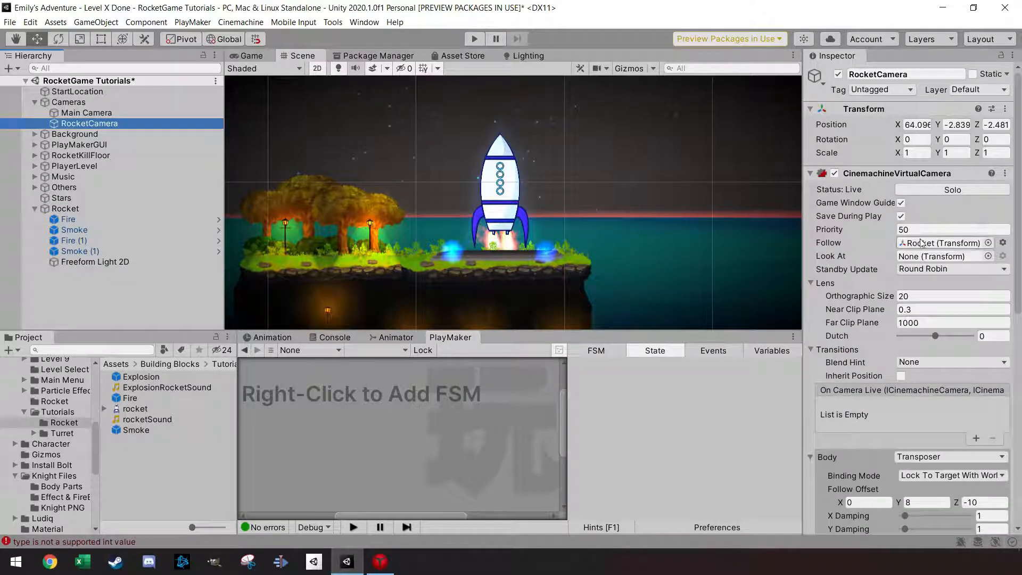
left_click(34, 102)
left_click(51, 188)
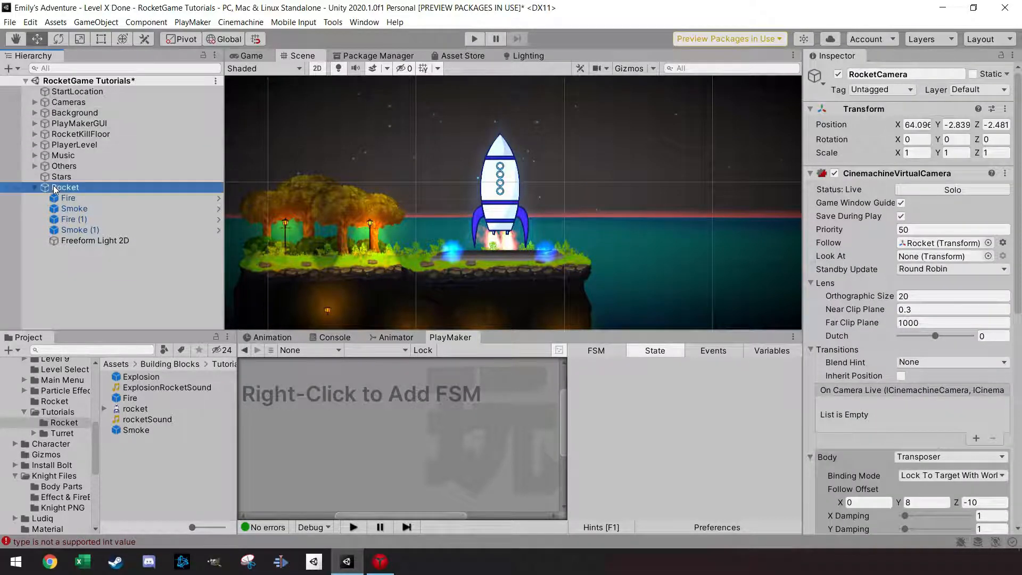
left_click(34, 187)
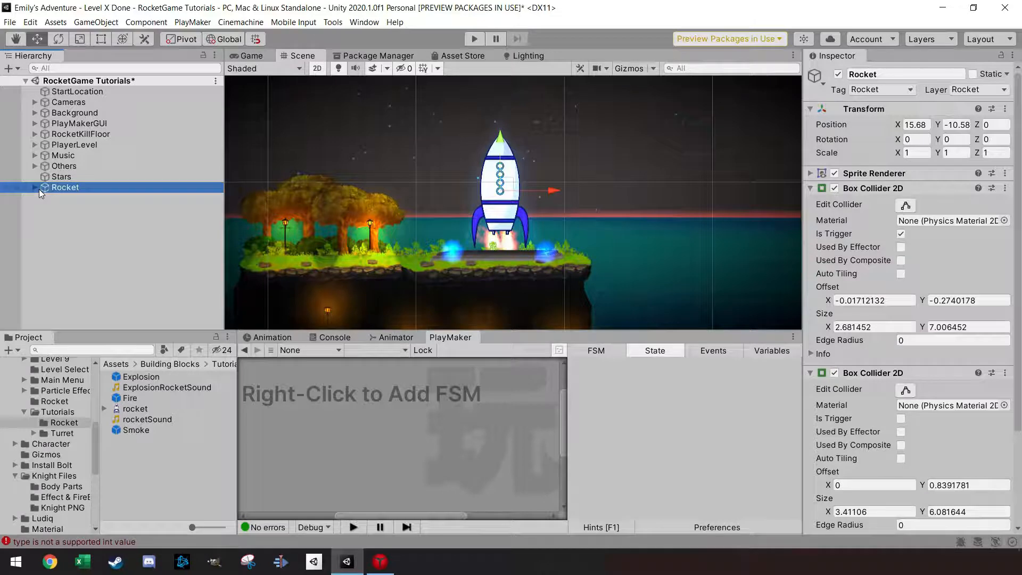
left_click(810, 188)
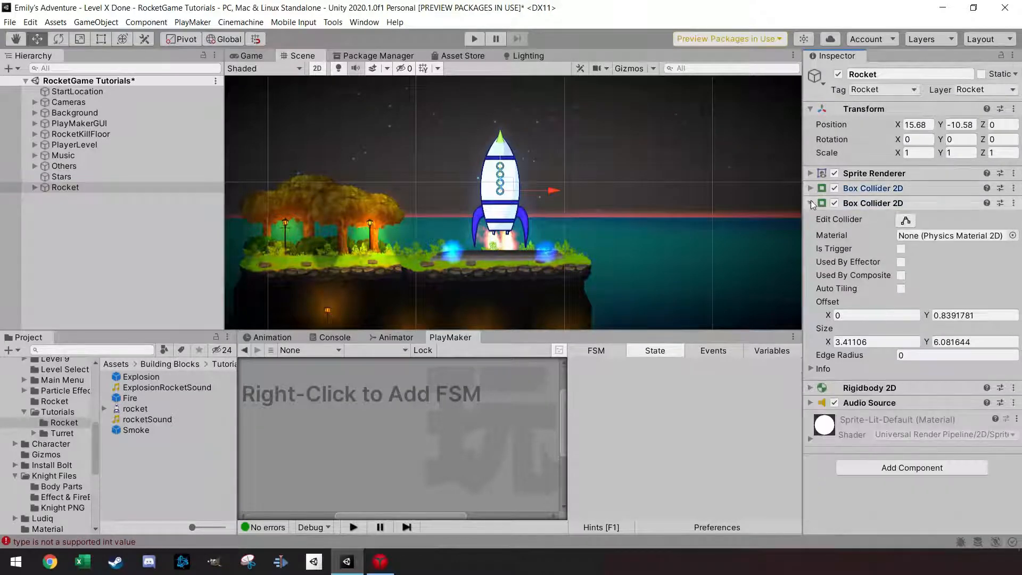
left_click(810, 204)
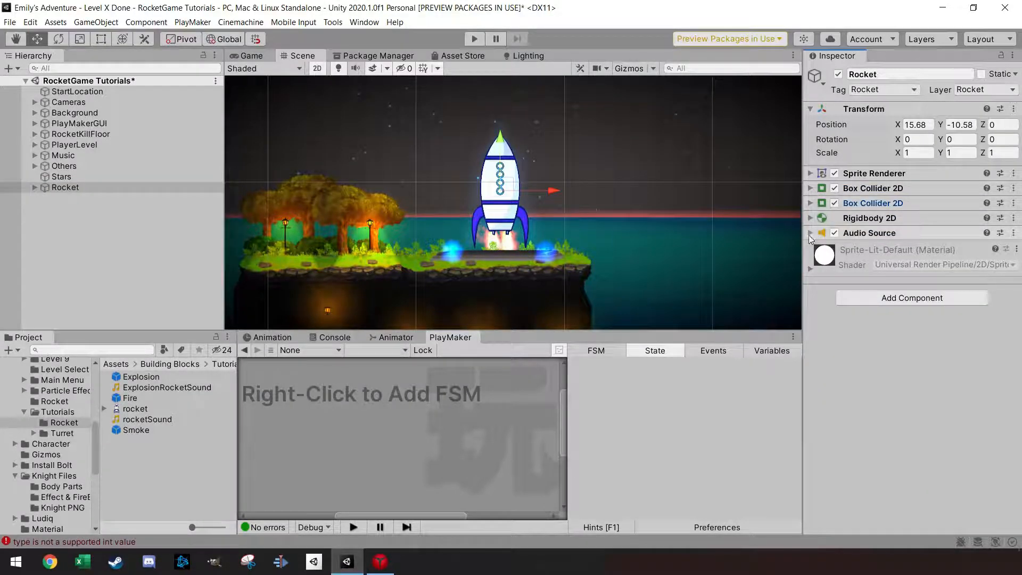
left_click(810, 233)
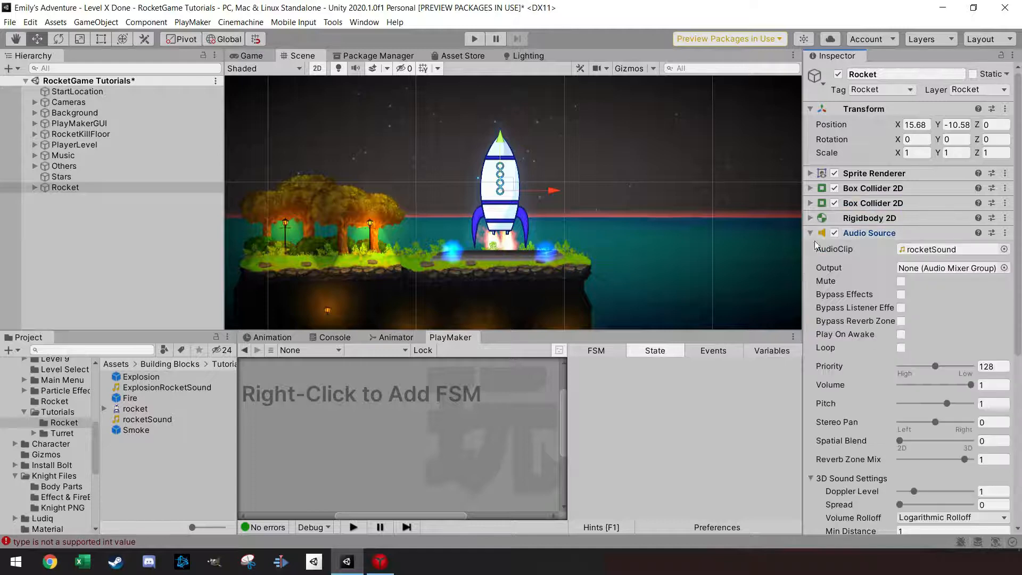
left_click(810, 233)
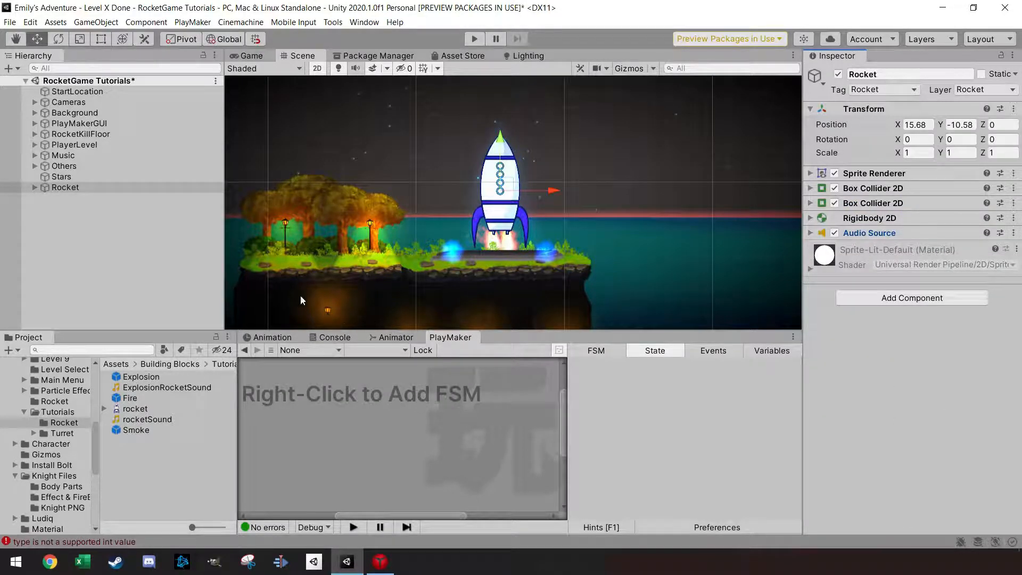
- Add a PlayMaker FSM to the Rocket and name it Add Force
right_click(349, 401)
left_click(379, 407)
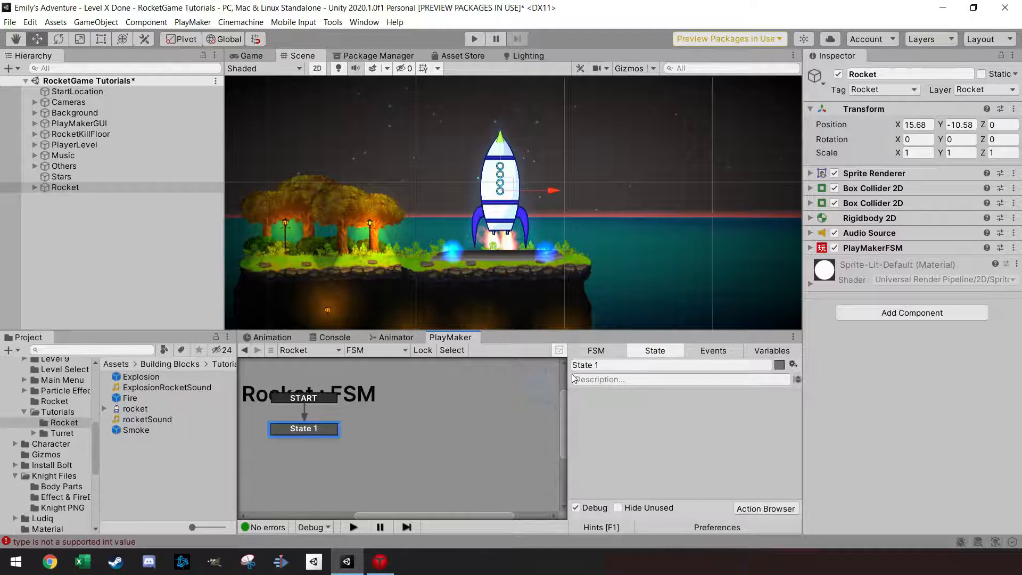
left_click(596, 351)
left_click(615, 366)
type("Add Force")
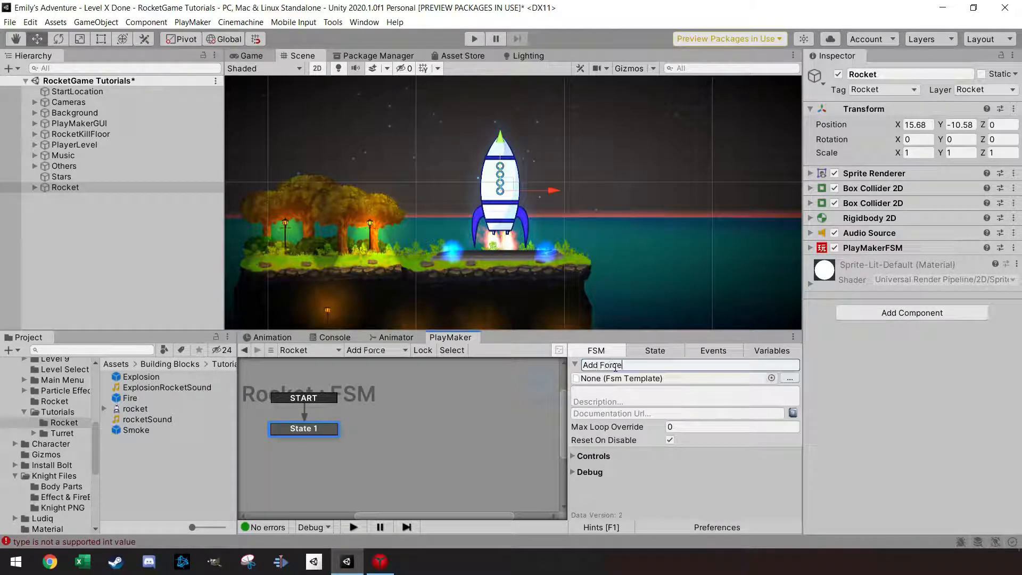
- Reposition the FSM's first state in the graph and rename it Stop Particles
left_click(334, 434)
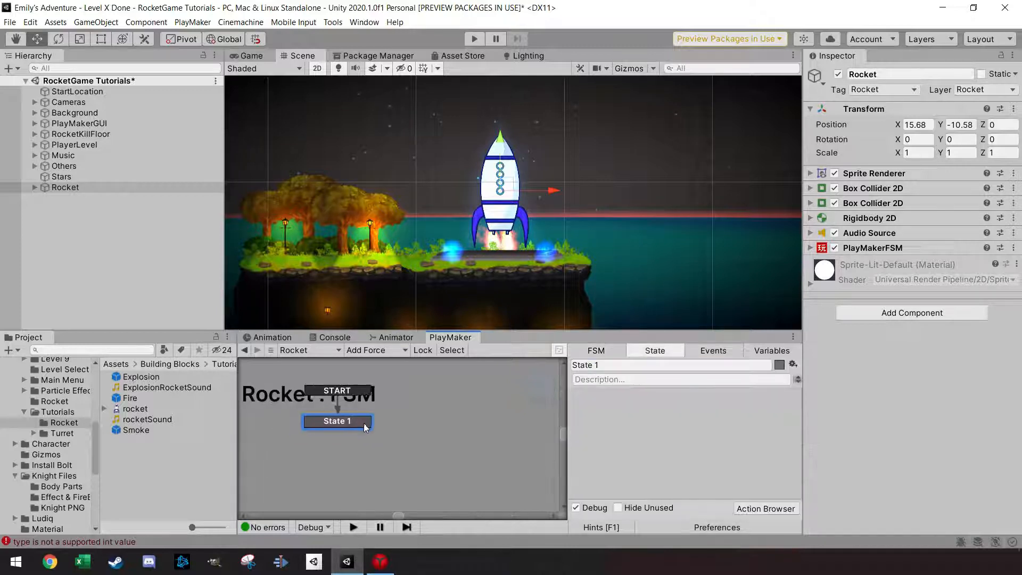
left_click(593, 352)
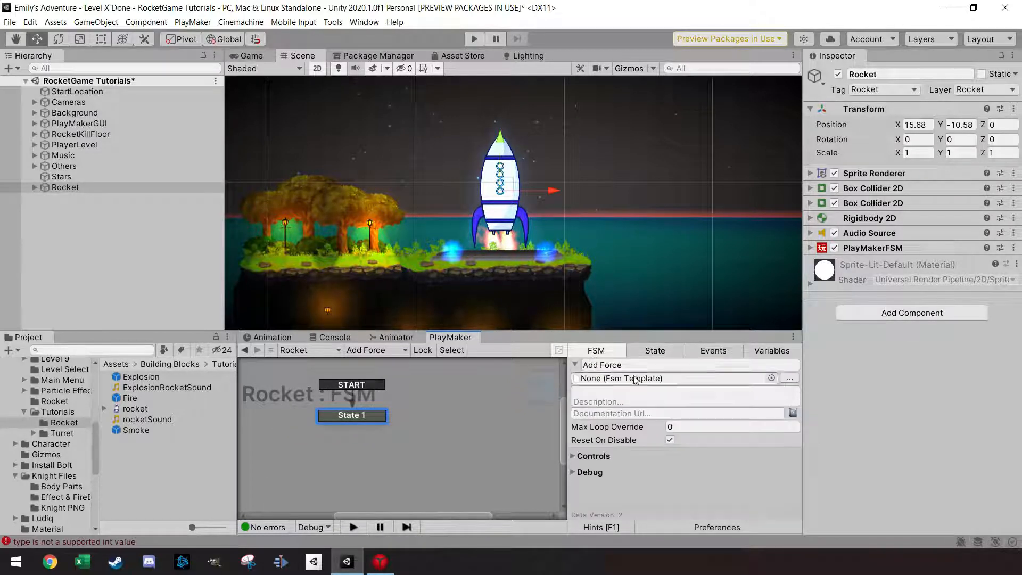
left_click(649, 353)
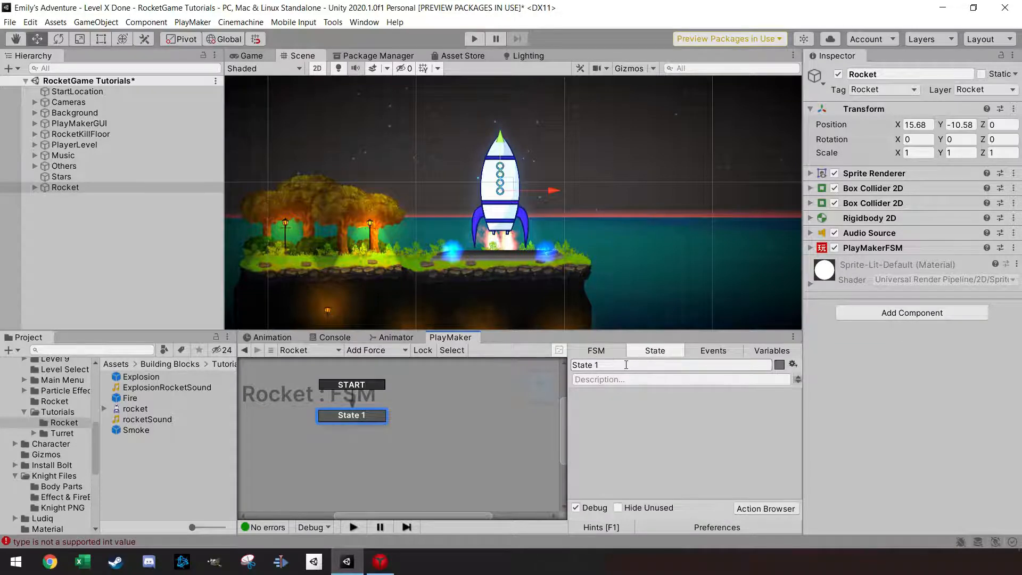
left_click(626, 365)
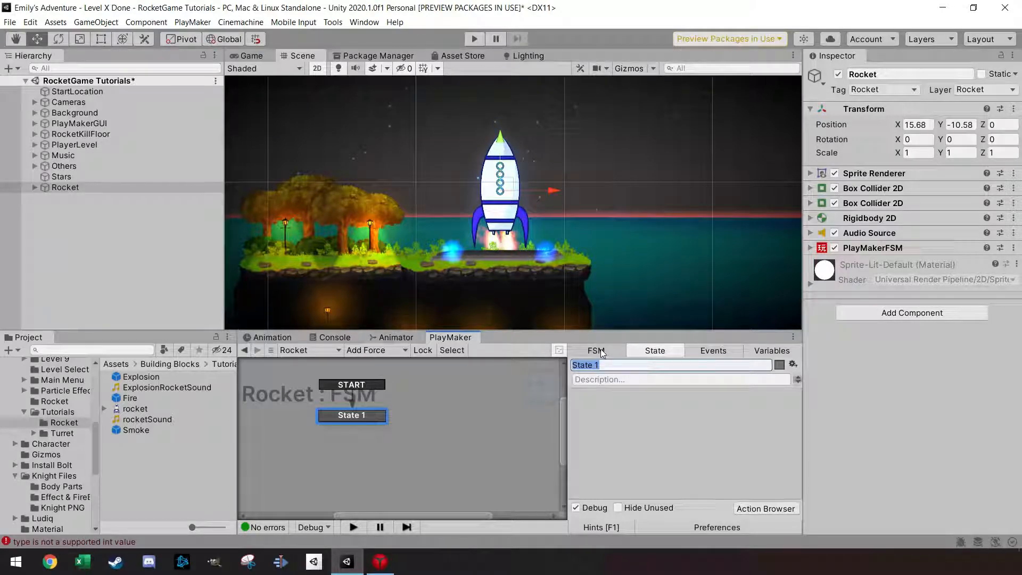
type("Stop Particles")
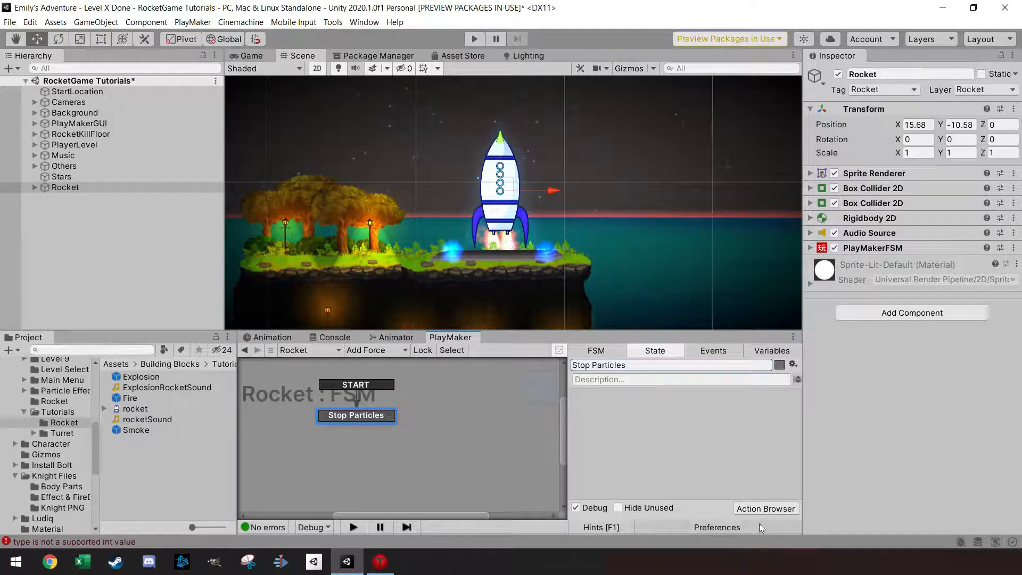
- Add a Particle System Stop action to the Stop Particles state
left_click(764, 509)
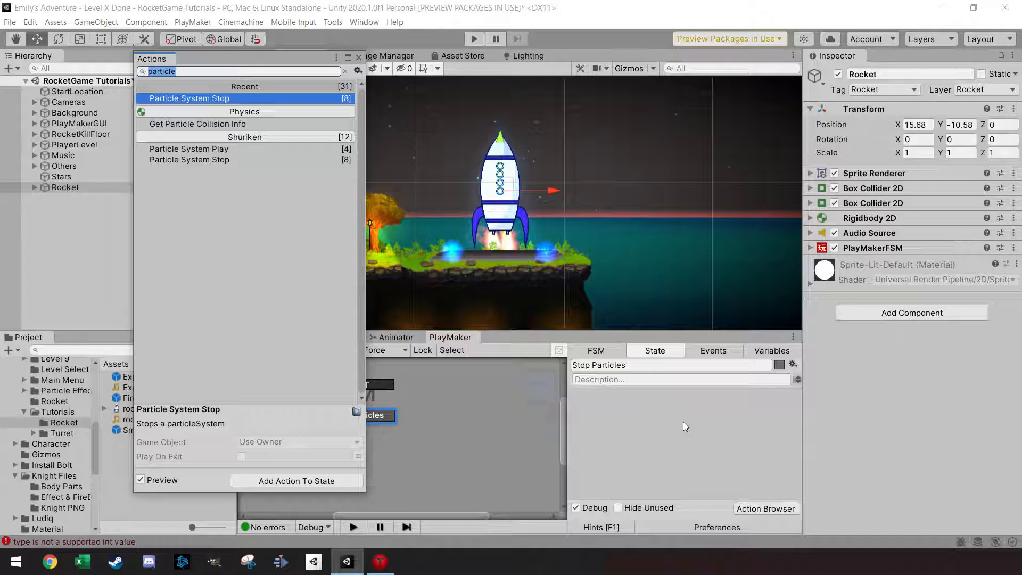
key("Return")
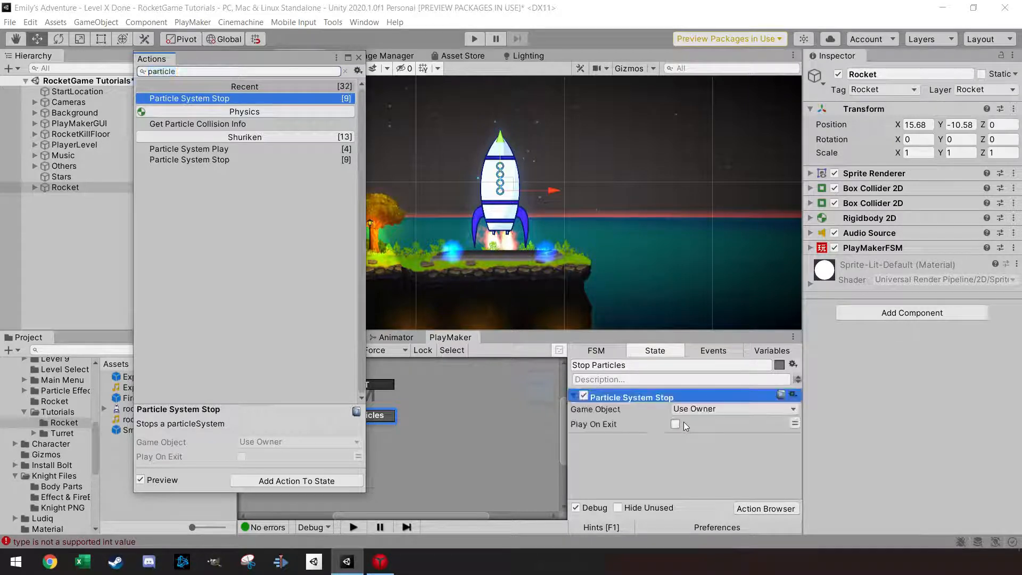
left_click(359, 57)
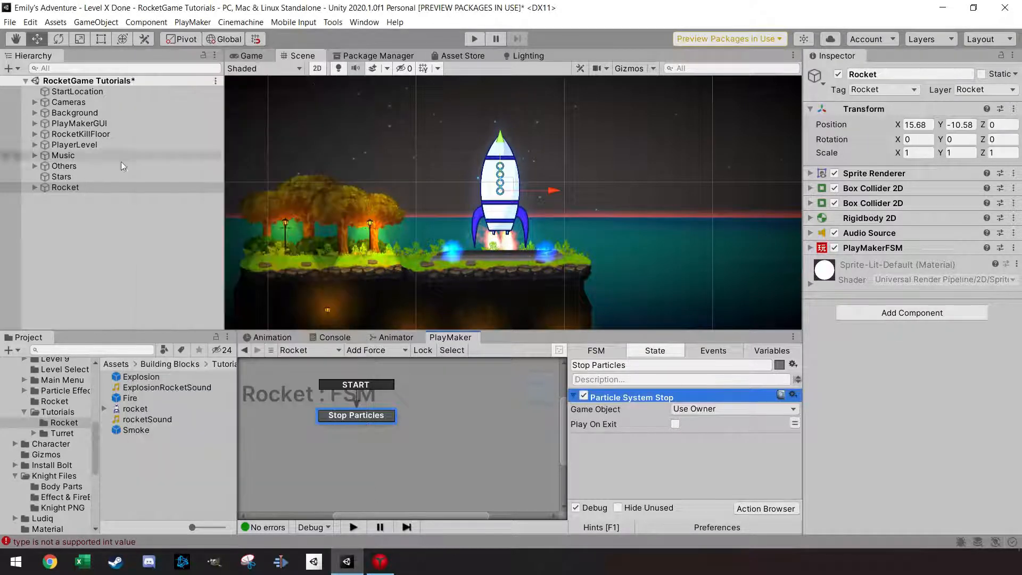
- Lock the FSM editor to the Rocket and specify its Fire child as the Particle System Stop action's game object
left_click(34, 187)
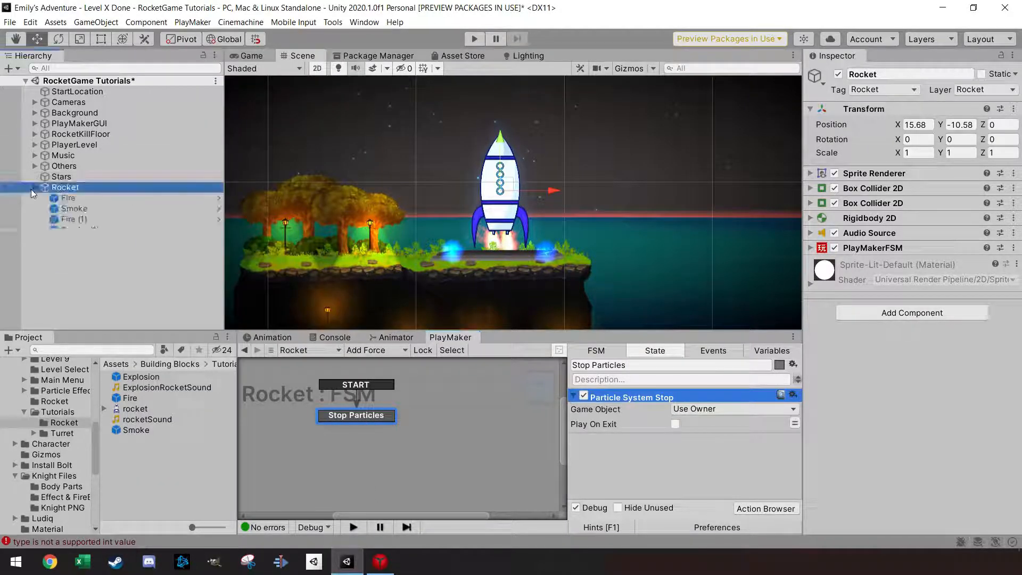
left_click(424, 349)
left_click(765, 409)
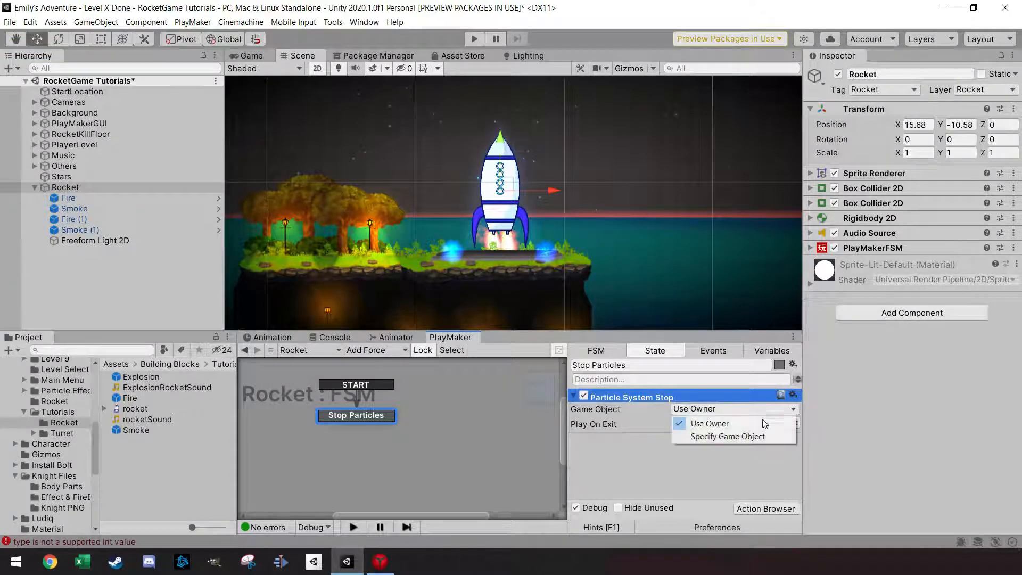
left_click(755, 436)
left_click_drag(85, 199, 703, 424)
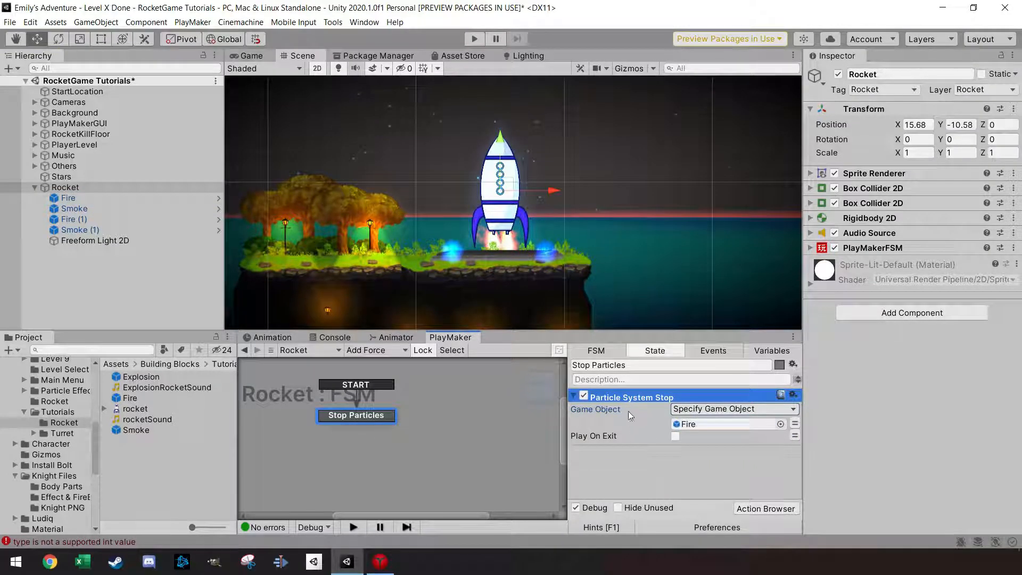
- Duplicate the Particle System Stop action three times, targeting the Fire (1), Smoke and Smoke (1) objects
key("ctrl+v")
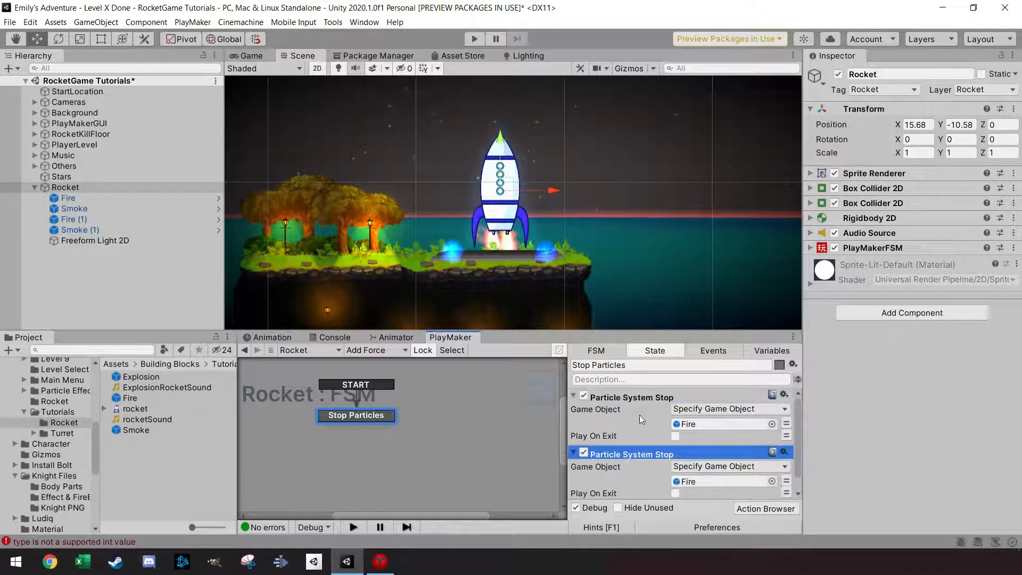
left_click_drag(75, 222, 690, 484)
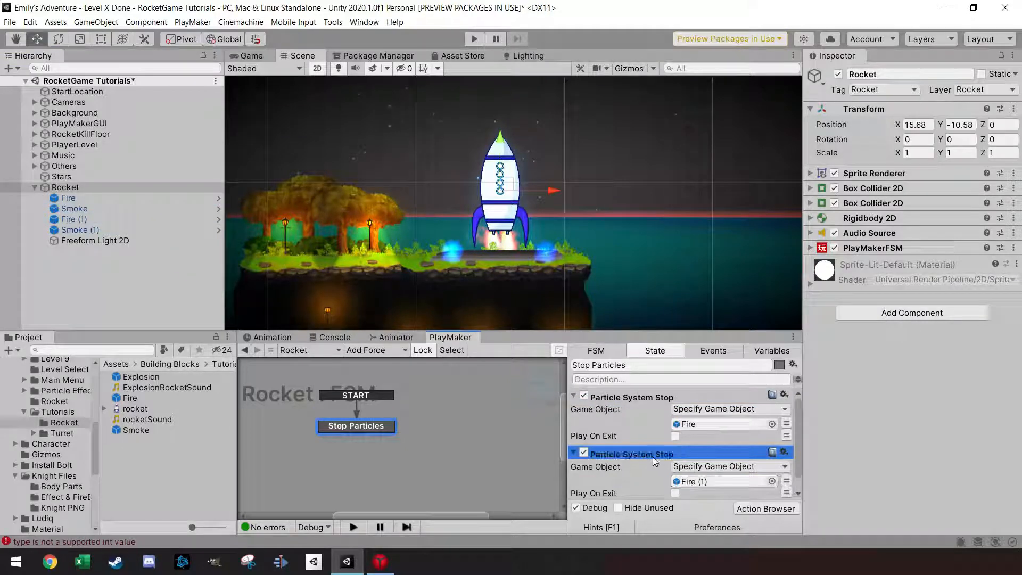
key("ctrl+v")
scroll(652, 457, "down", 2)
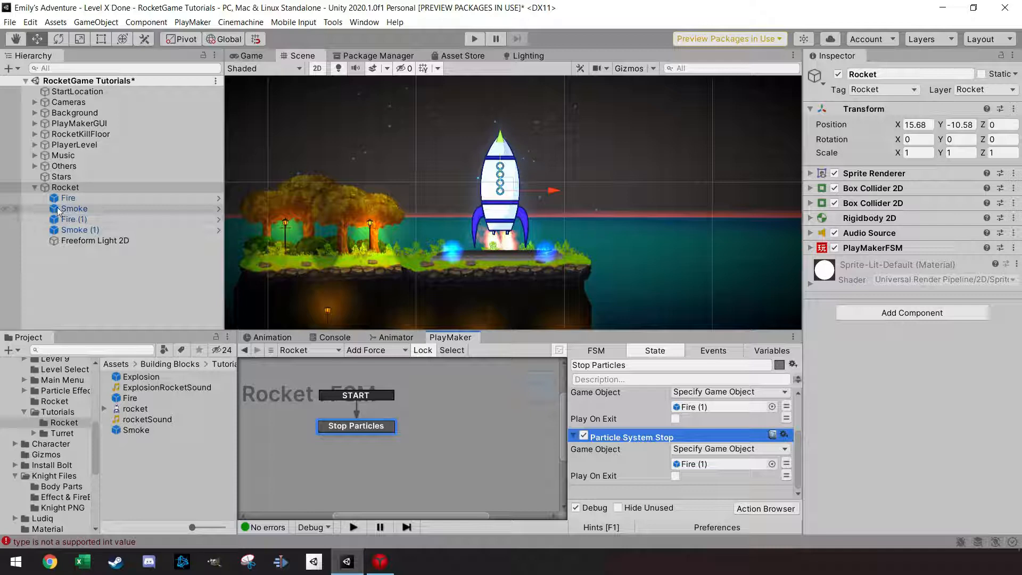
left_click_drag(655, 440, 675, 452)
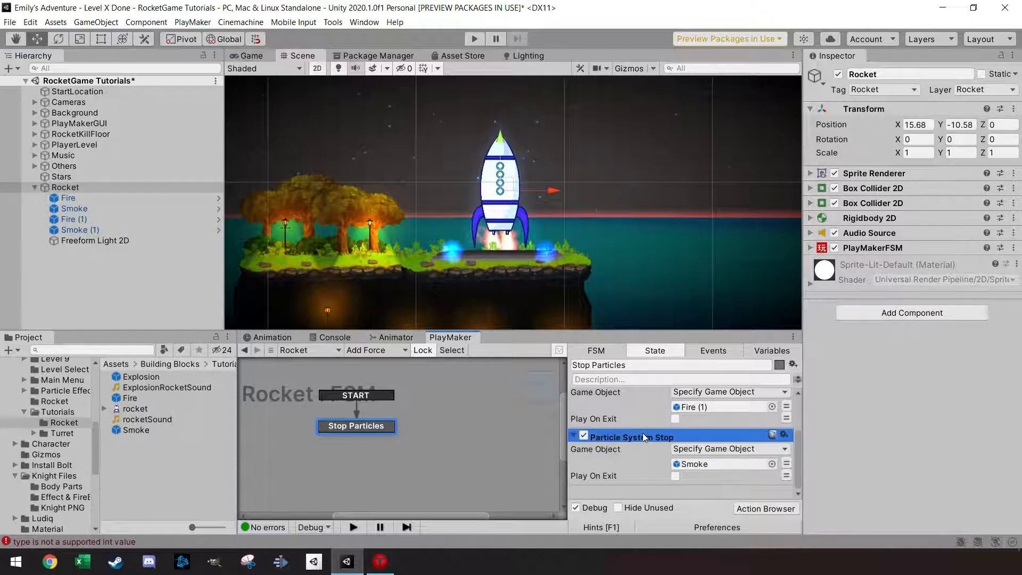
key("ctrl+v")
scroll(646, 437, "down", 3)
left_click_drag(80, 229, 713, 474)
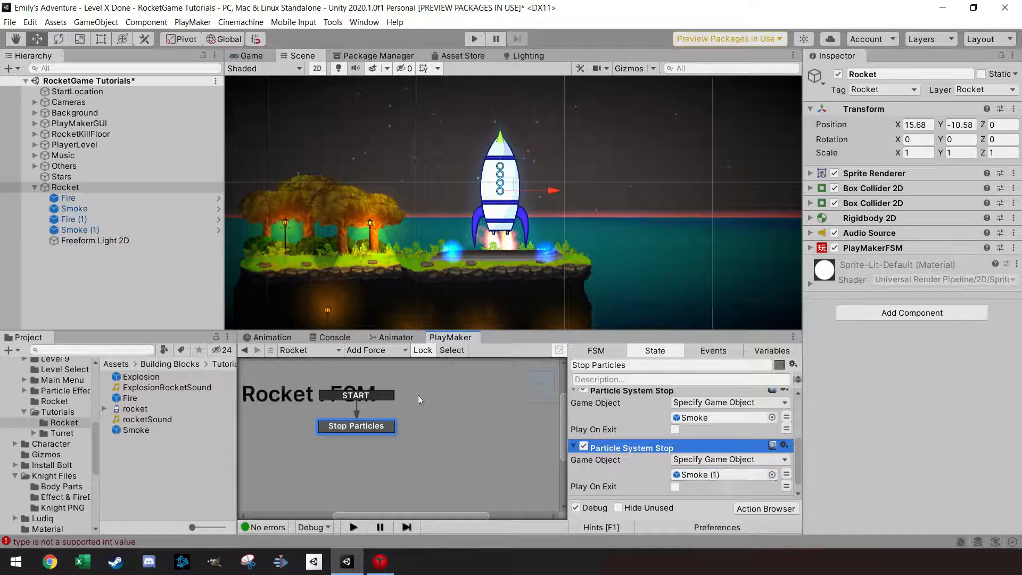
- Add a FINISHED transition to the Stop Particles state
right_click(374, 426)
mouse_move(458, 301)
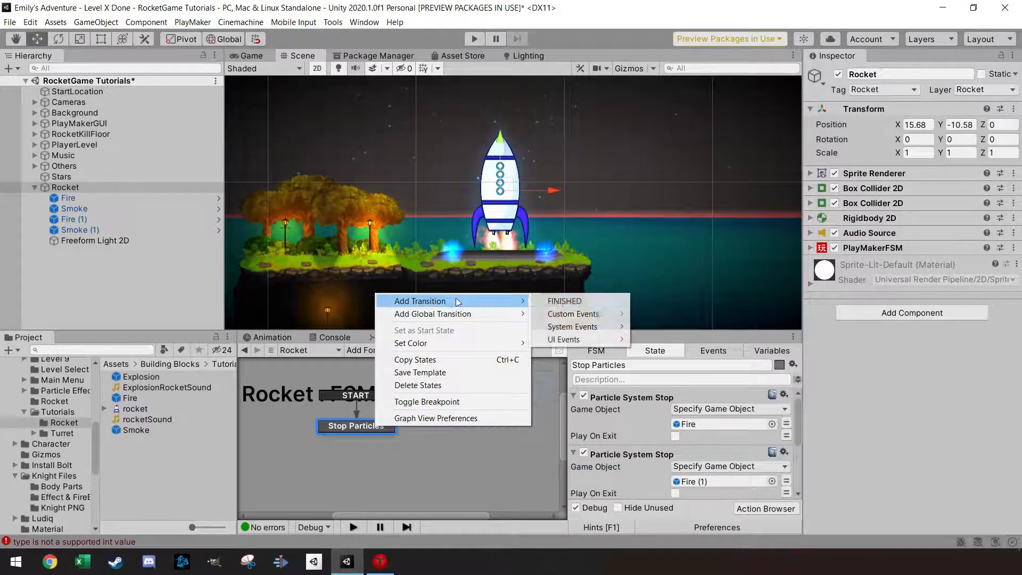
left_click(553, 299)
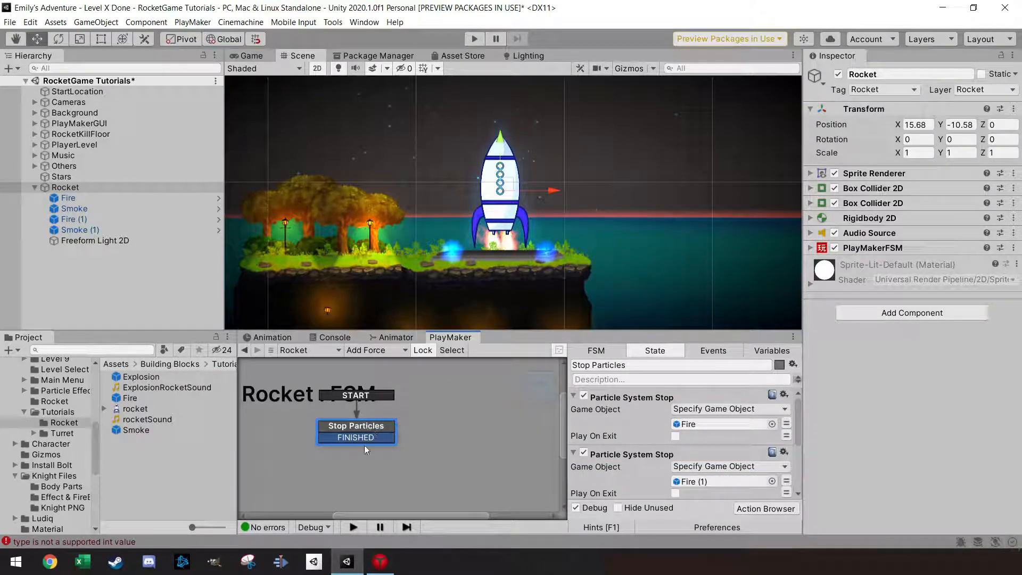
- Connect the FINISHED transition of Stop Particles to a new state and name it Idle
left_click_drag(339, 425, 337, 461)
type("Idle")
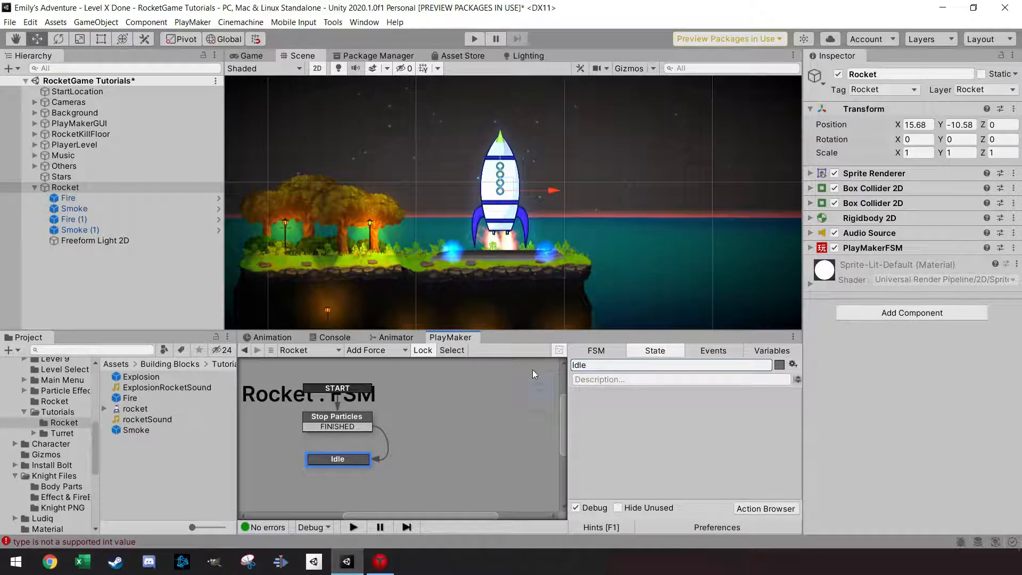
left_click(786, 508)
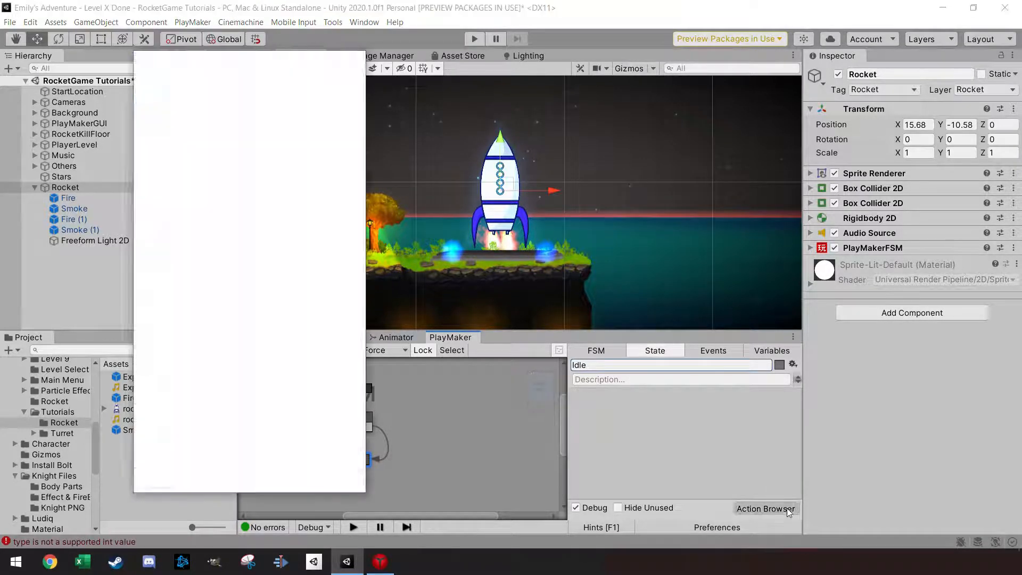
type("audi")
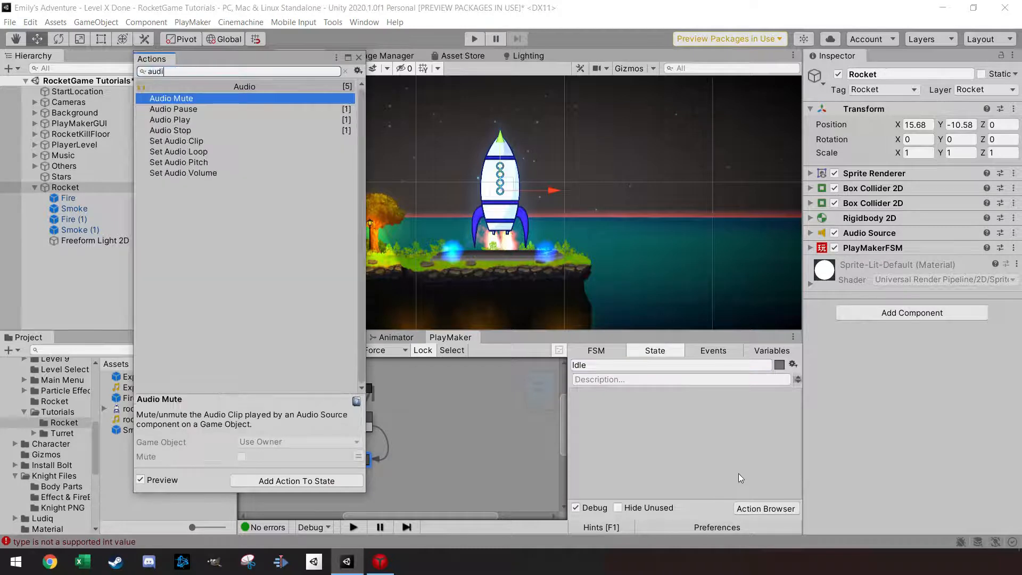
key("Down")
key("Down")
key("Down")
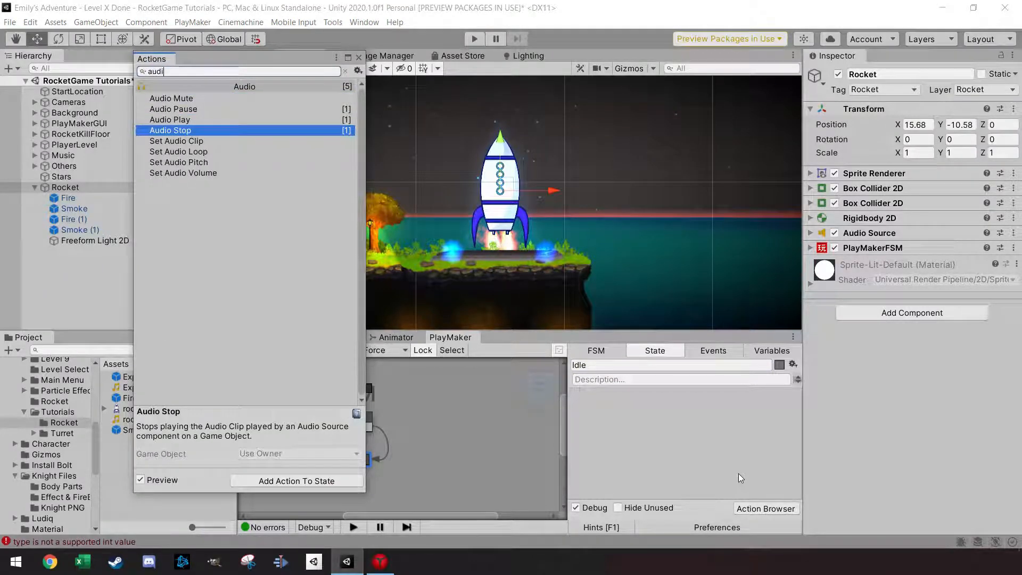
key("Return")
left_click(359, 56)
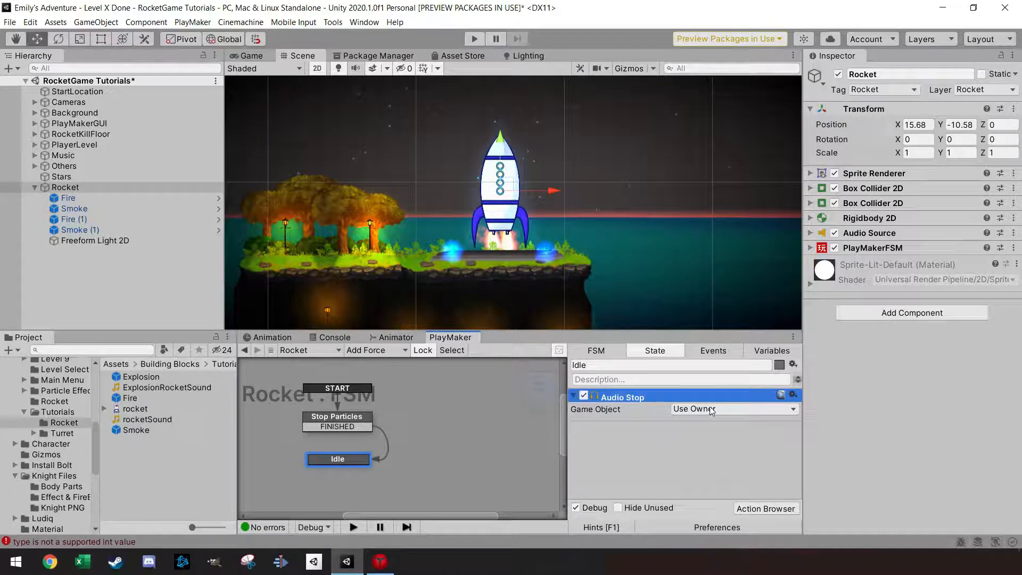
key("Delete")
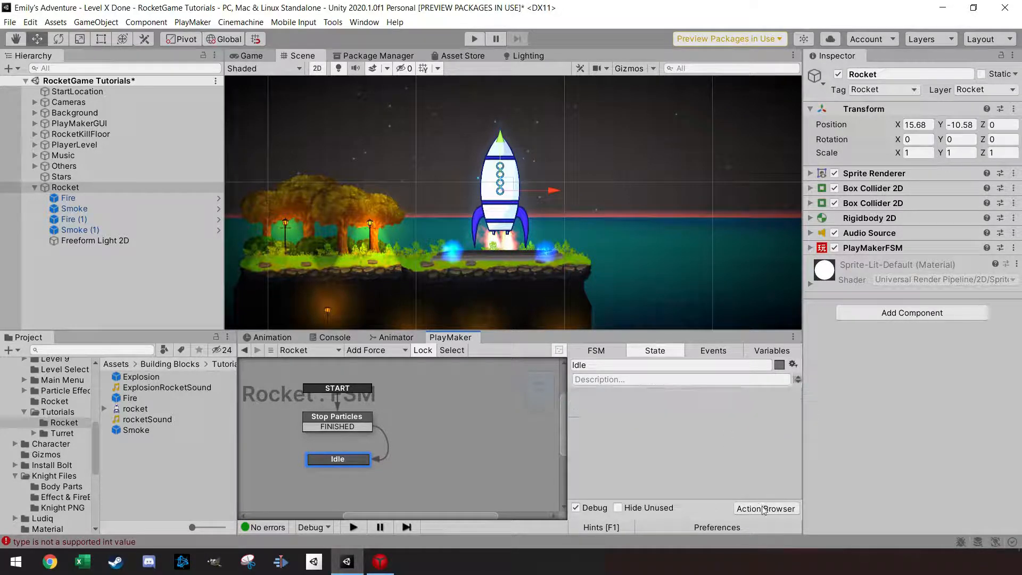
- Add an Audio Pause action to the Idle state
left_click(765, 509)
type("audio")
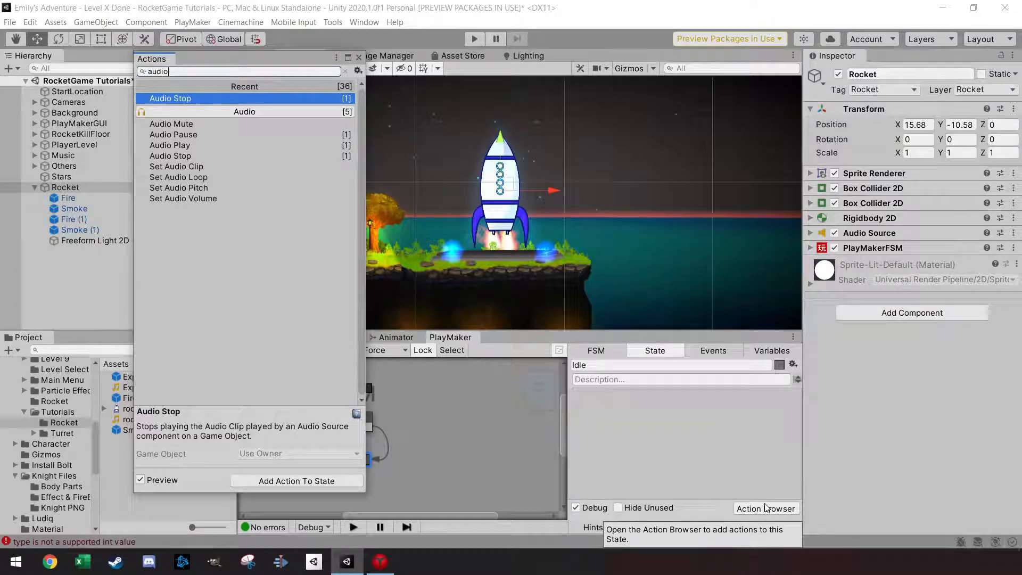
double_click(220, 135)
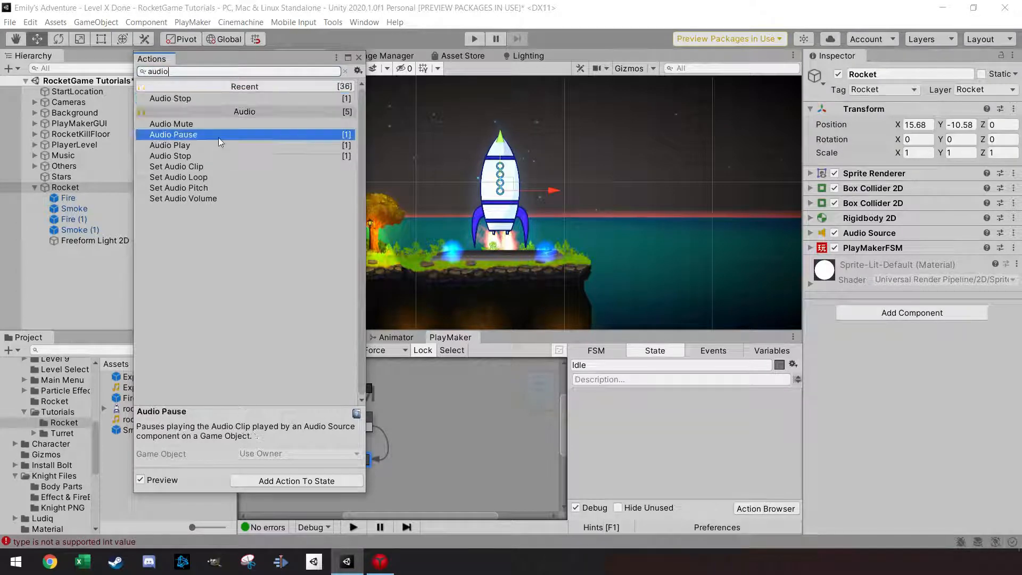
left_click(359, 57)
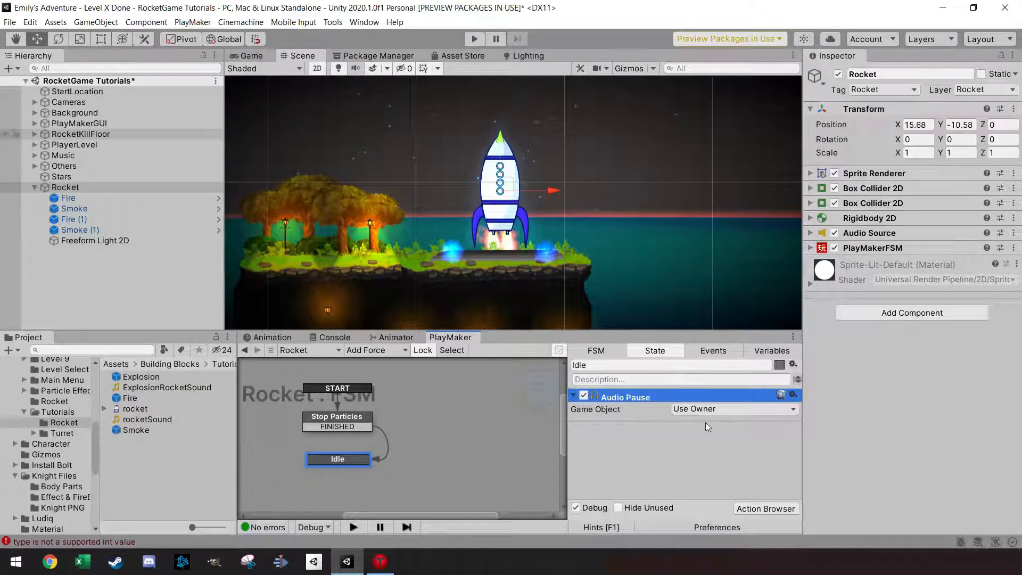
left_click_drag(343, 457, 345, 456)
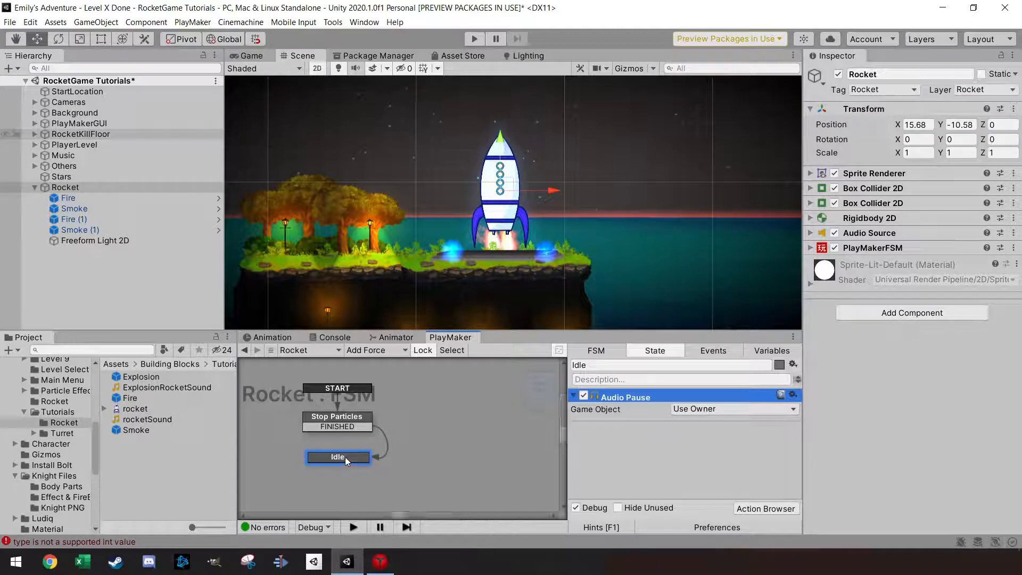
- Add a Get Key Down action to the Idle state, with Space as the key and FINISHED as the sent event
left_click(755, 509)
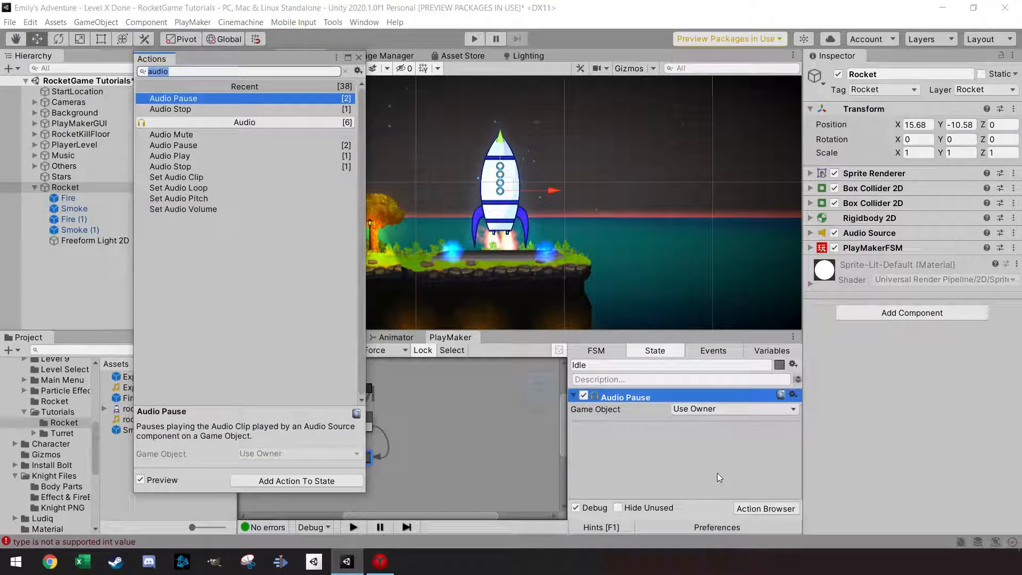
type("key dow")
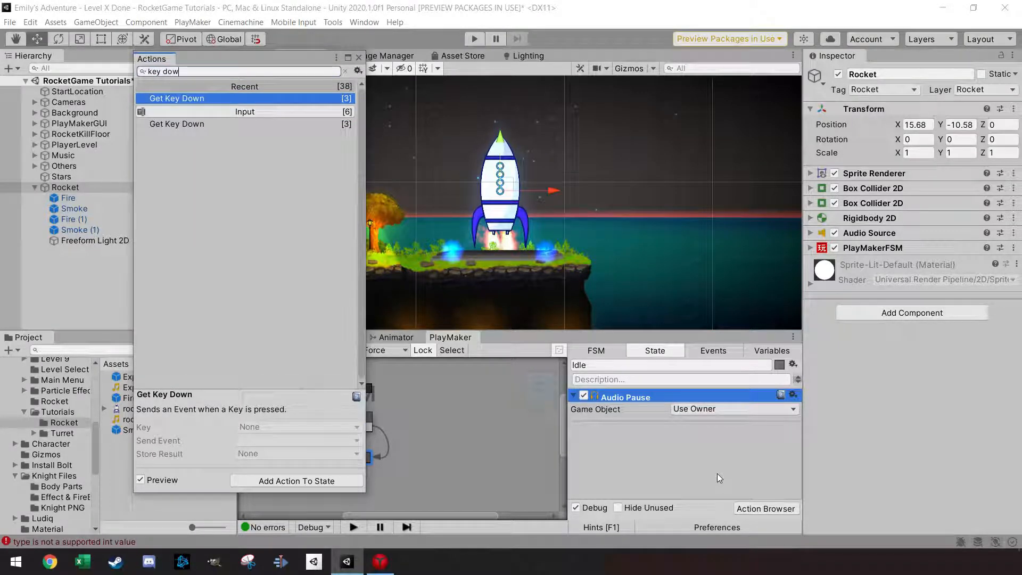
key("Return")
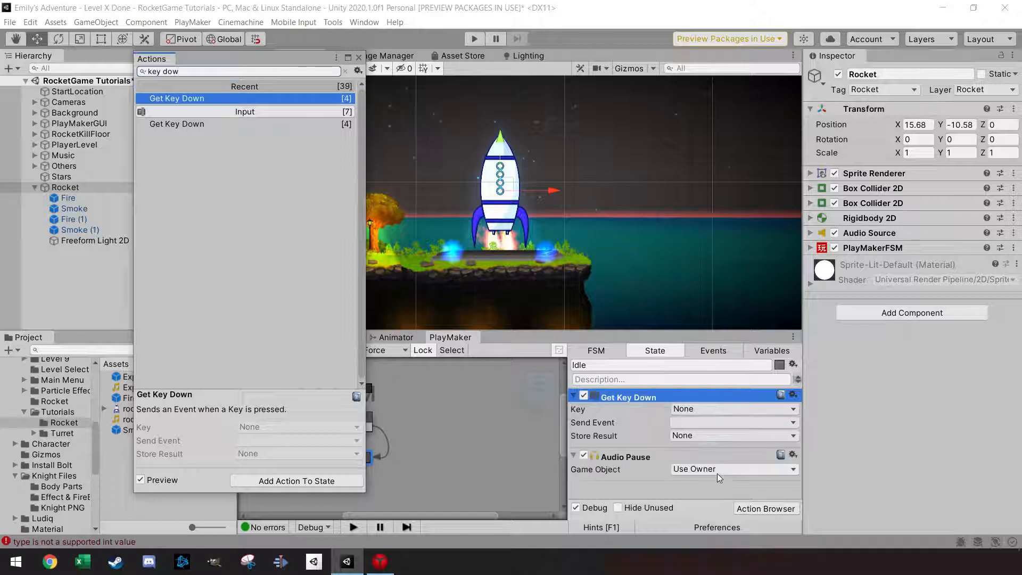
key("Escape")
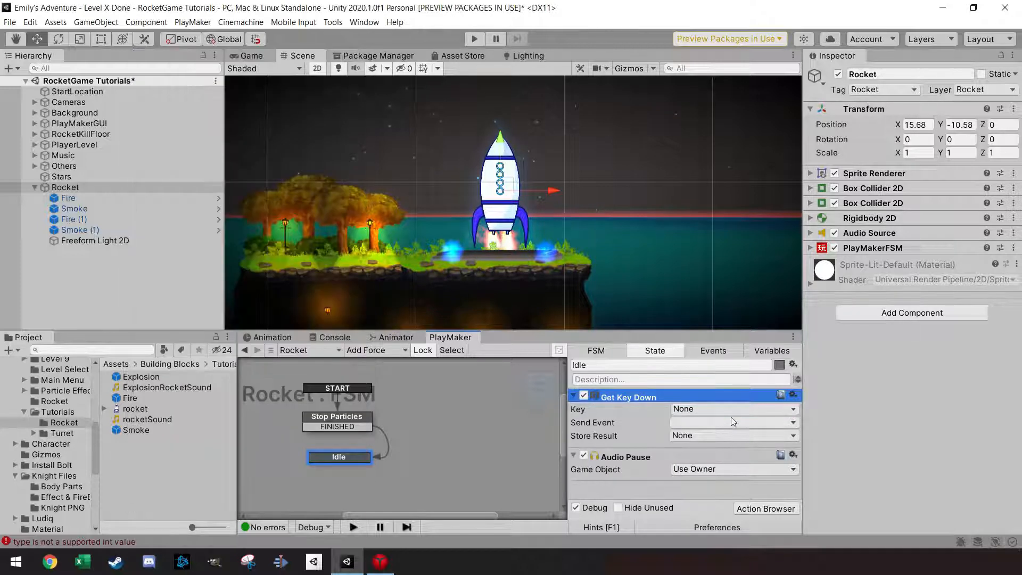
left_click(727, 409)
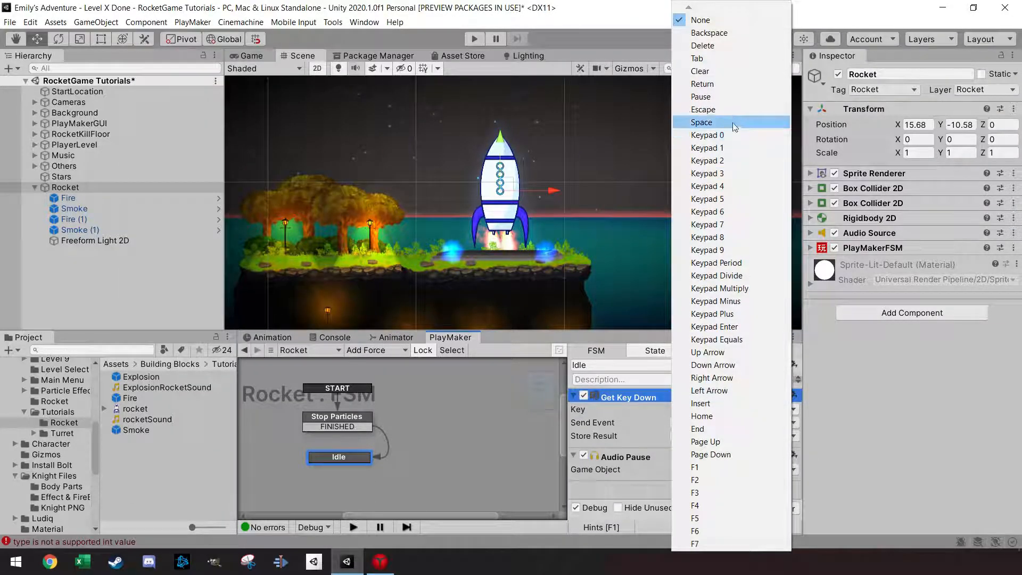
left_click(702, 122)
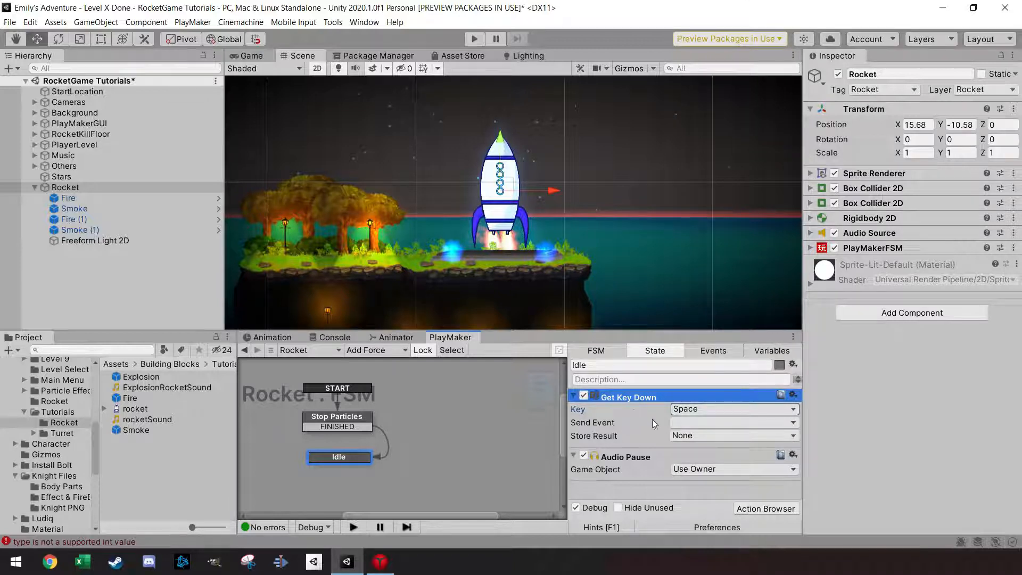
left_click(687, 424)
left_click(705, 449)
- Add a FINISHED transition to Idle, connect it to a new state beside it and name that state Add Force
right_click(351, 459)
mouse_move(394, 333)
left_click(532, 333)
left_click_drag(355, 471, 452, 454)
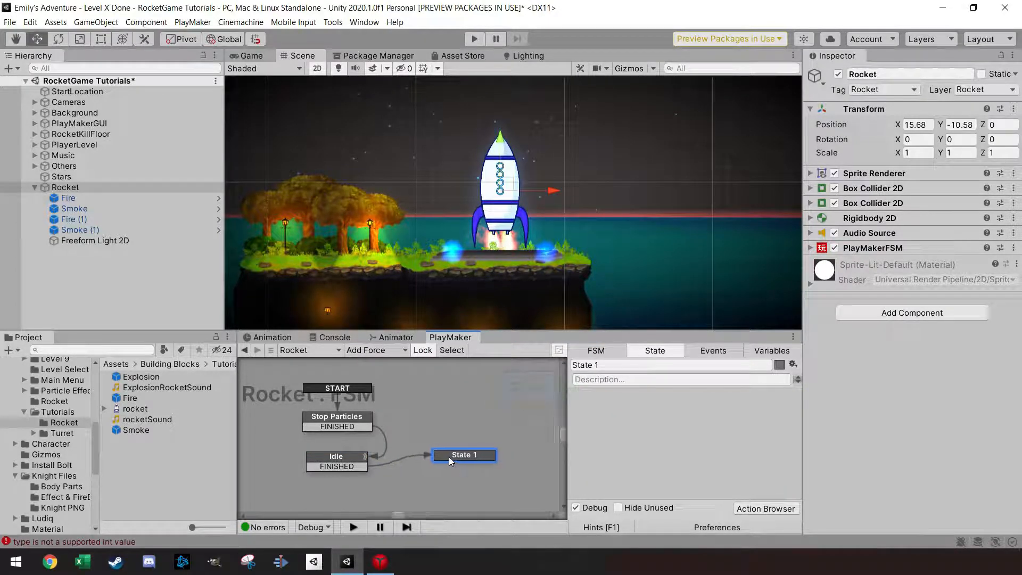
left_click(576, 364)
type("Add Force")
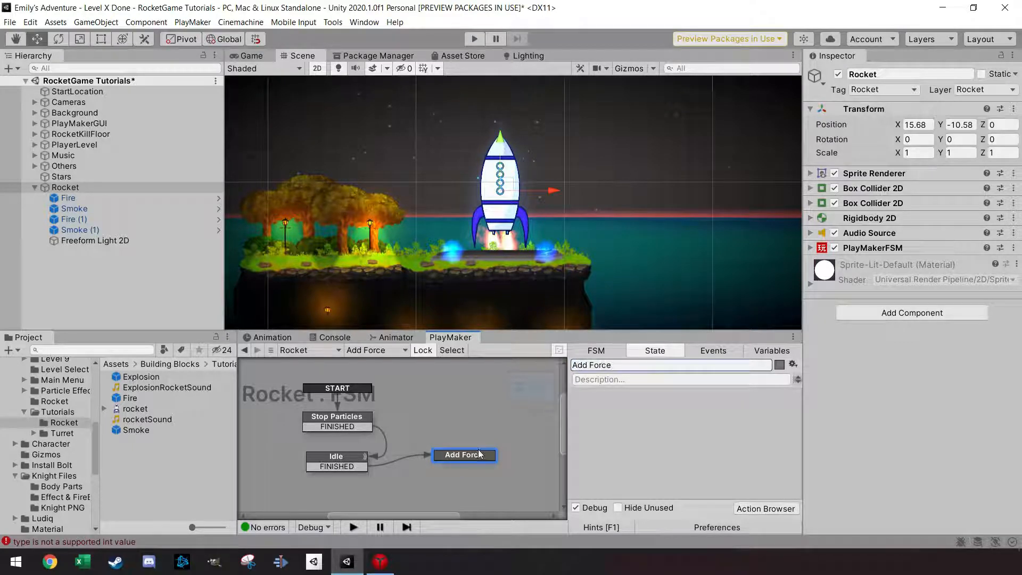
left_click_drag(470, 454, 465, 455)
- Add a Get Key Up action to the Add Force state, with Space as the key and FINISHED as the sent event
left_click(770, 509)
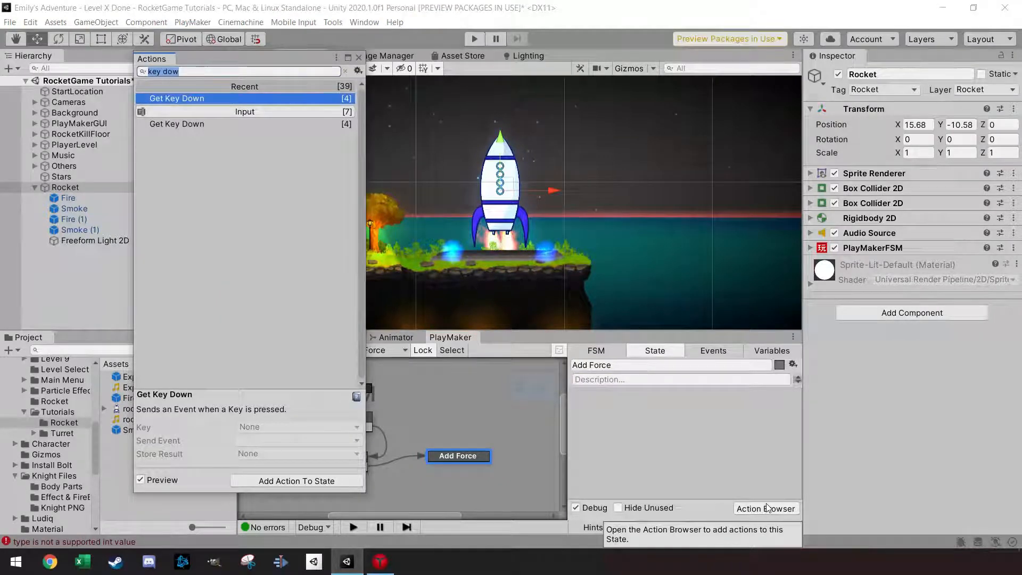
type("get key")
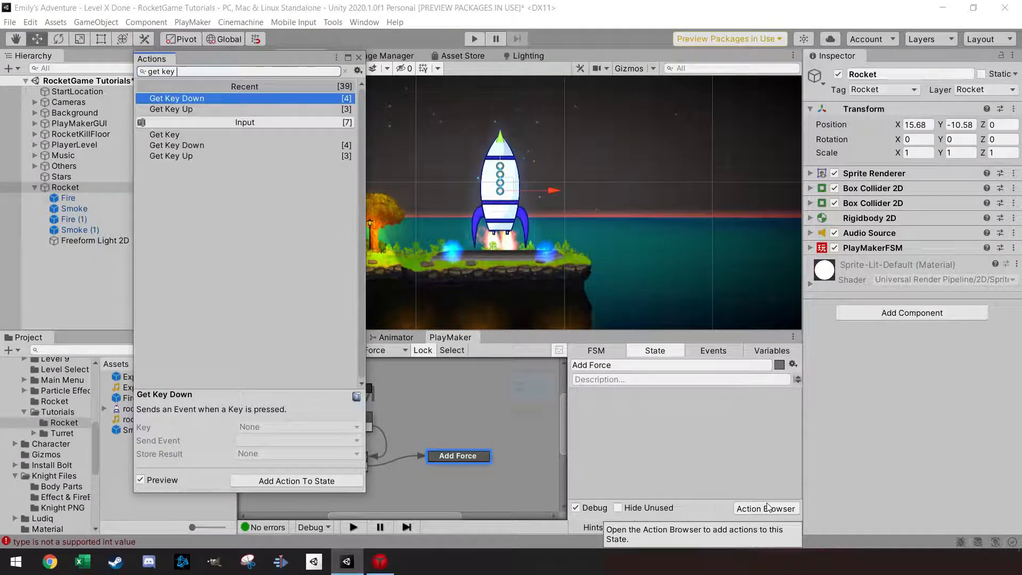
key("Down")
key("Return")
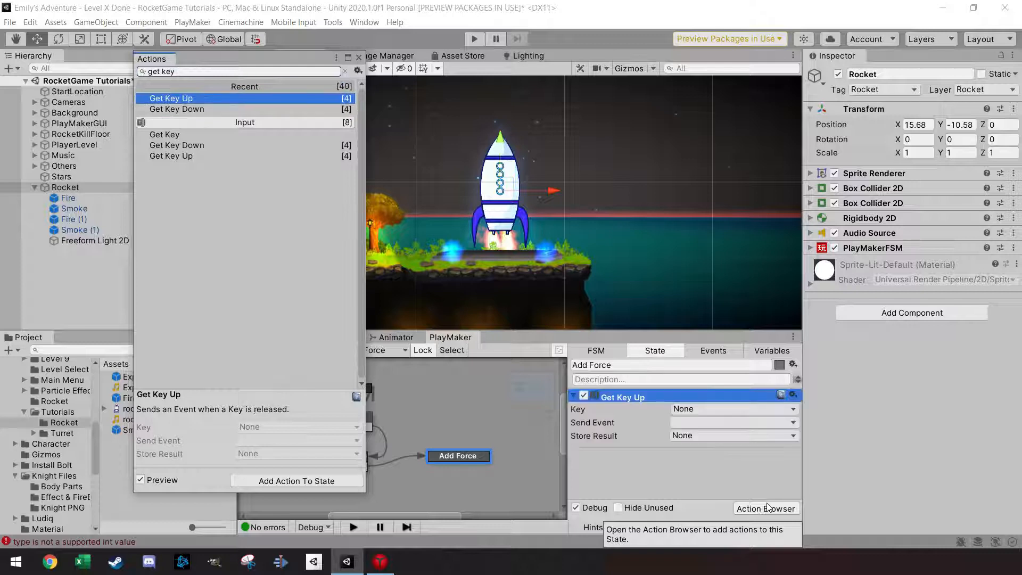
left_click(358, 57)
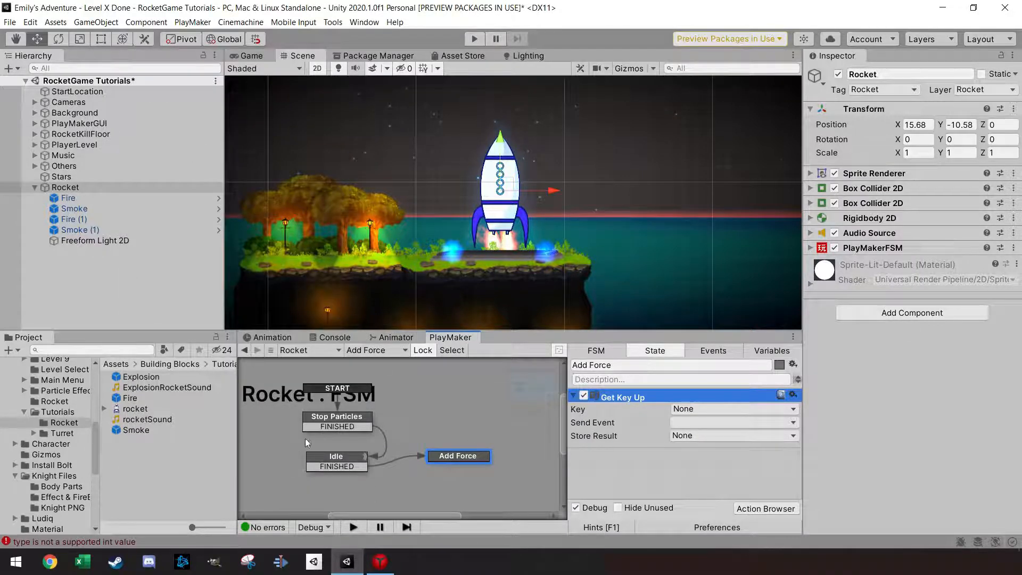
left_click(703, 409)
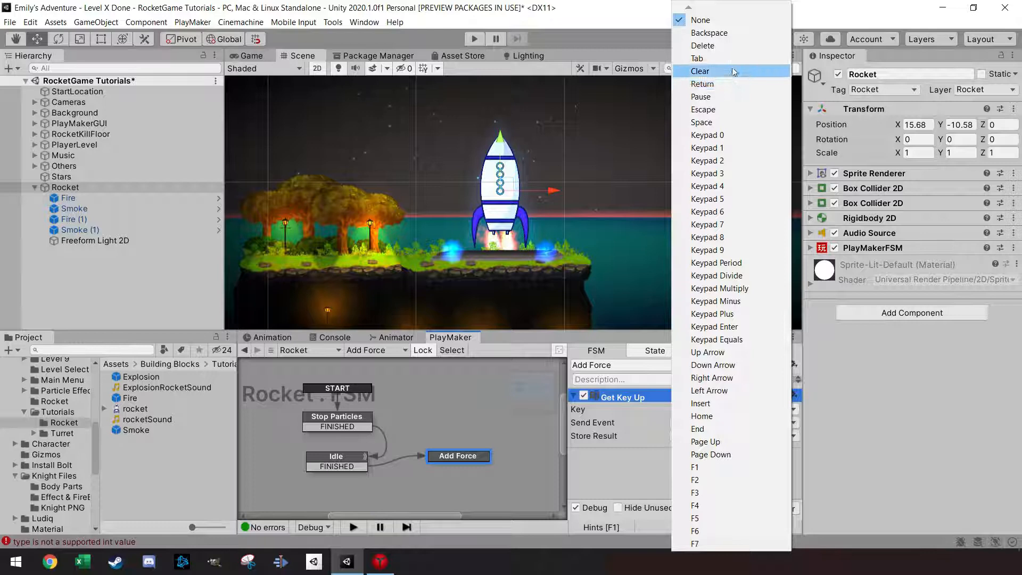
left_click(701, 122)
left_click(701, 423)
left_click(718, 449)
- Add a FINISHED transition to the Add Force state and connect it back to Idle
right_click(462, 458)
mouse_move(532, 336)
left_click(639, 335)
left_click_drag(446, 467, 332, 464)
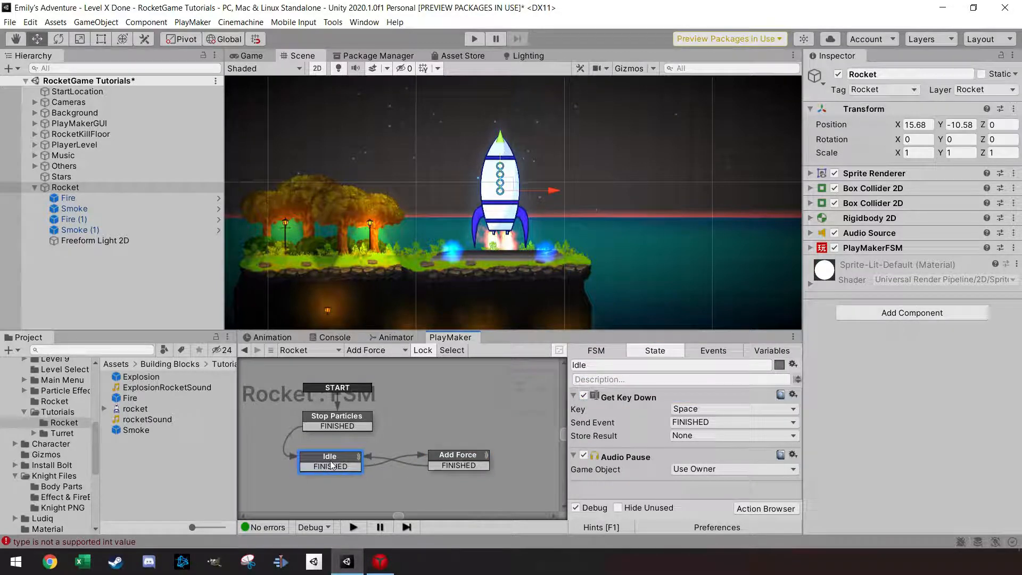
- Add an Add Relative Force 2d action to the Add Force state
left_click(460, 456)
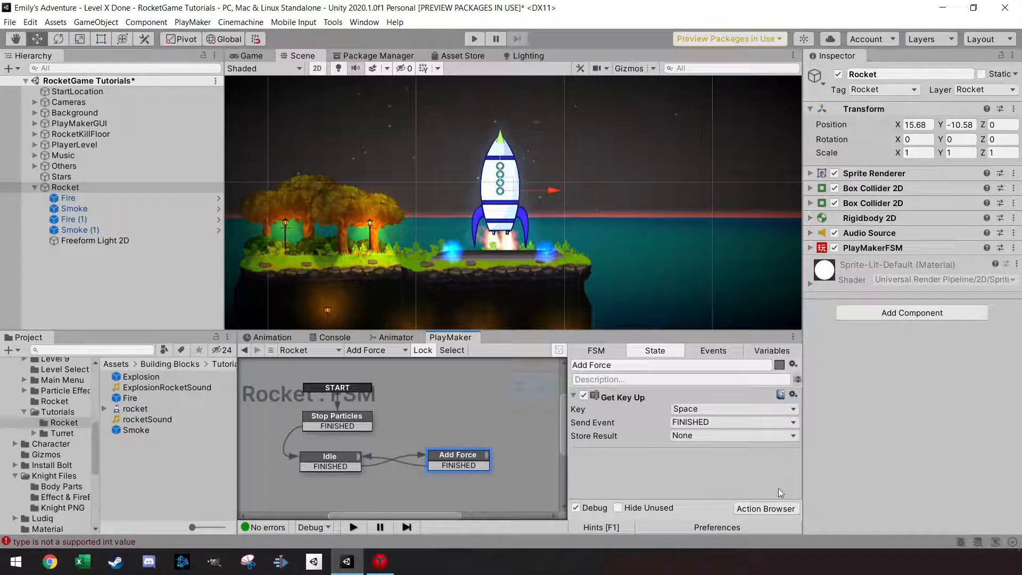
left_click(765, 508)
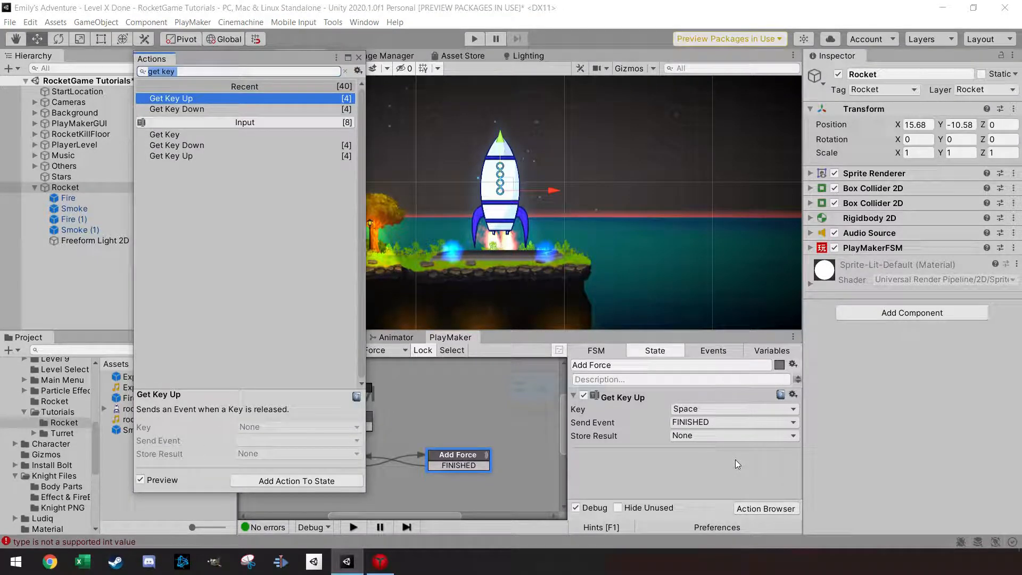
type("add re")
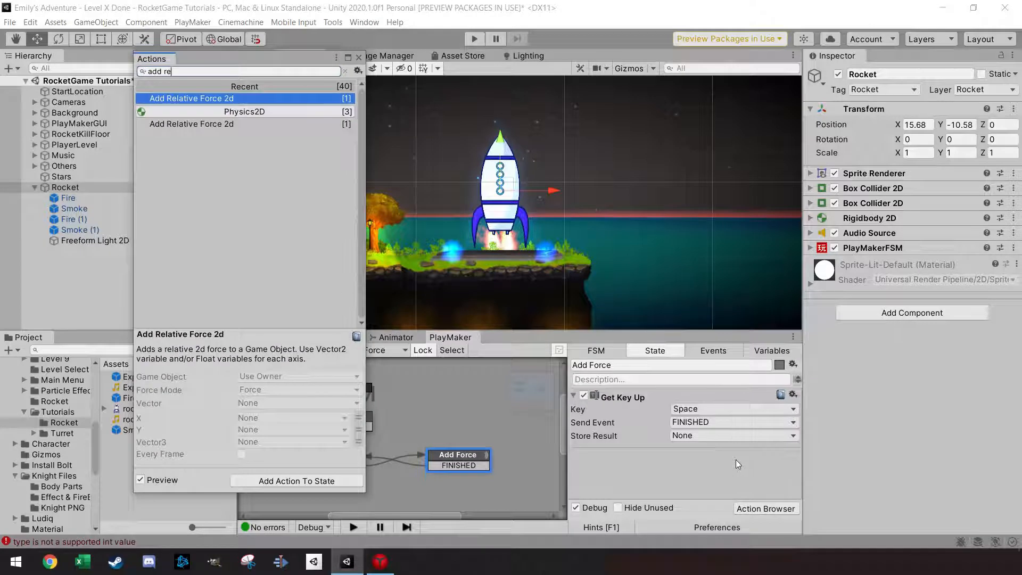
key("Return")
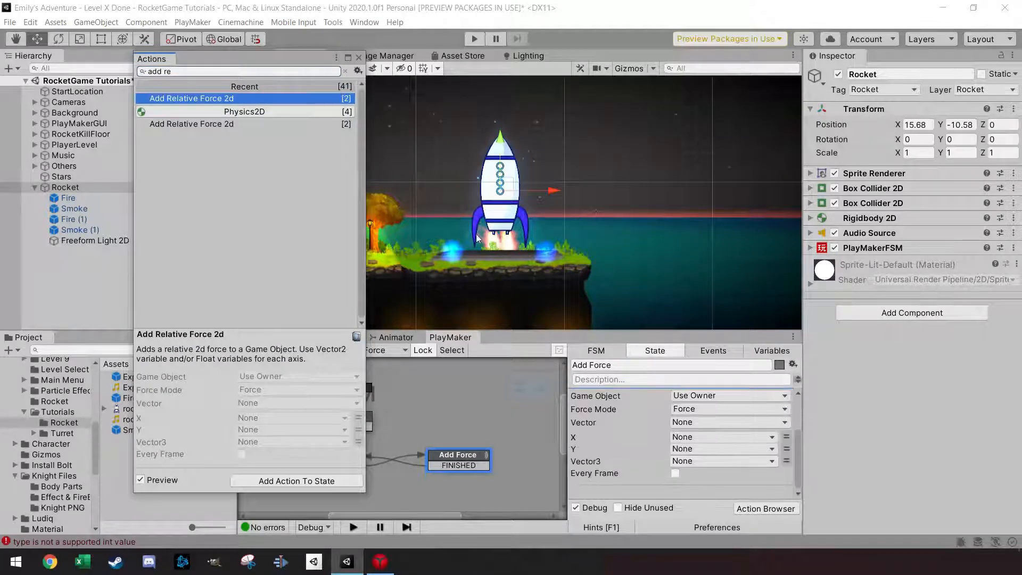
left_click(361, 58)
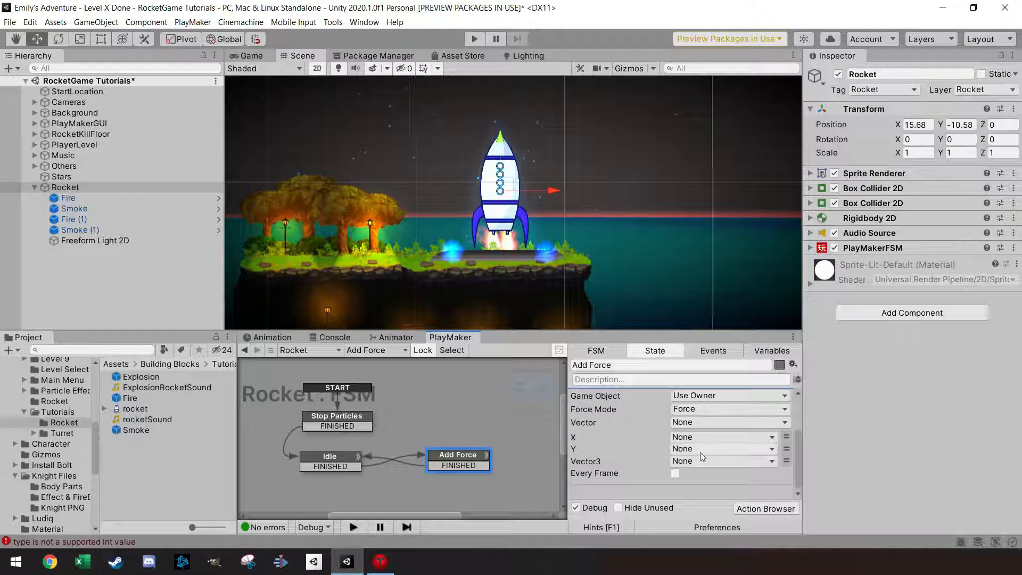
- Set the relative force's Y value to 150 and make it apply every frame
left_click(786, 448)
type("150")
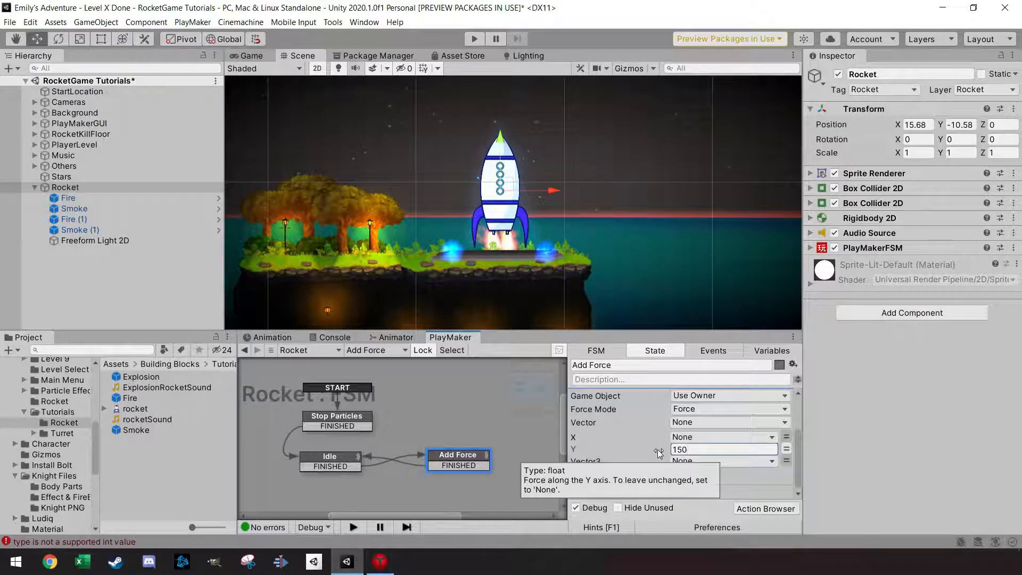
left_click(675, 473)
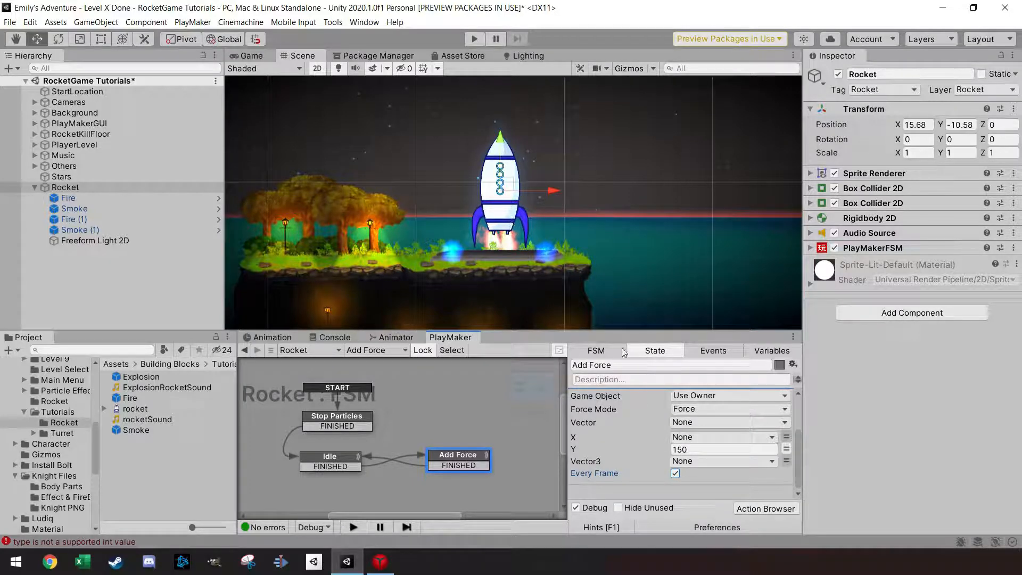
scroll(657, 442, "up", 2)
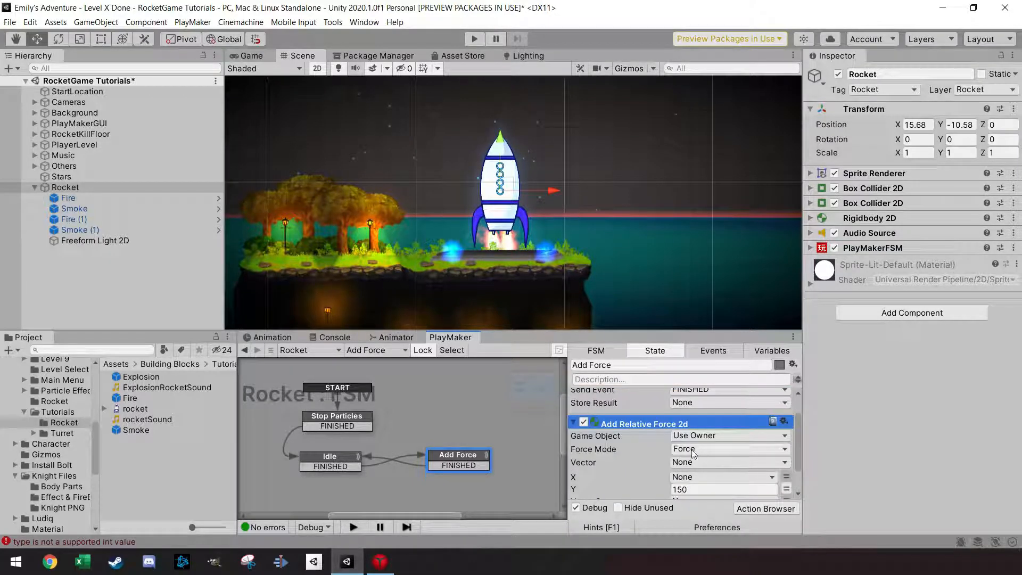
scroll(644, 457, "down", 2)
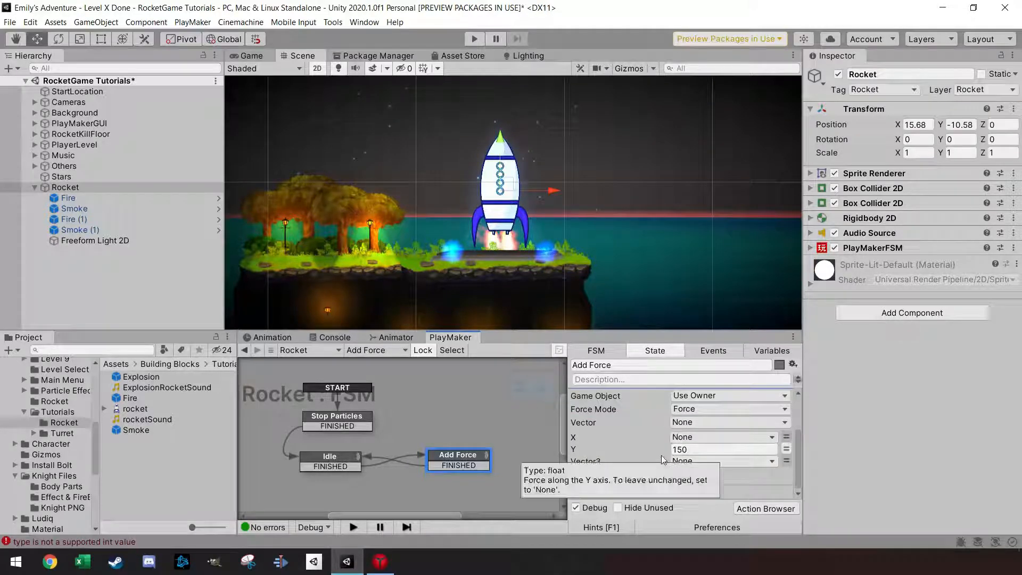
scroll(665, 452, "up", 4)
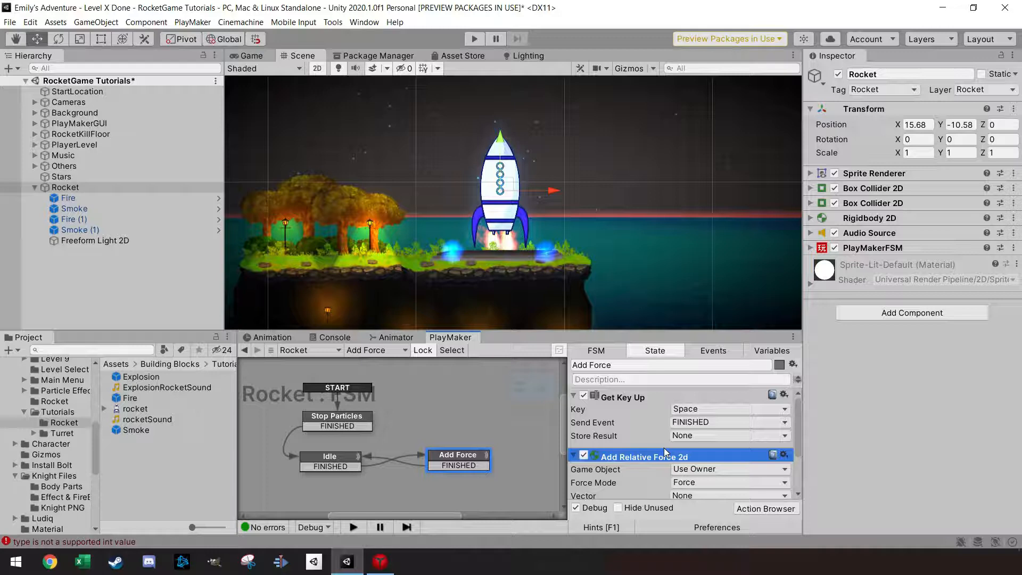
scroll(660, 464, "down", 4)
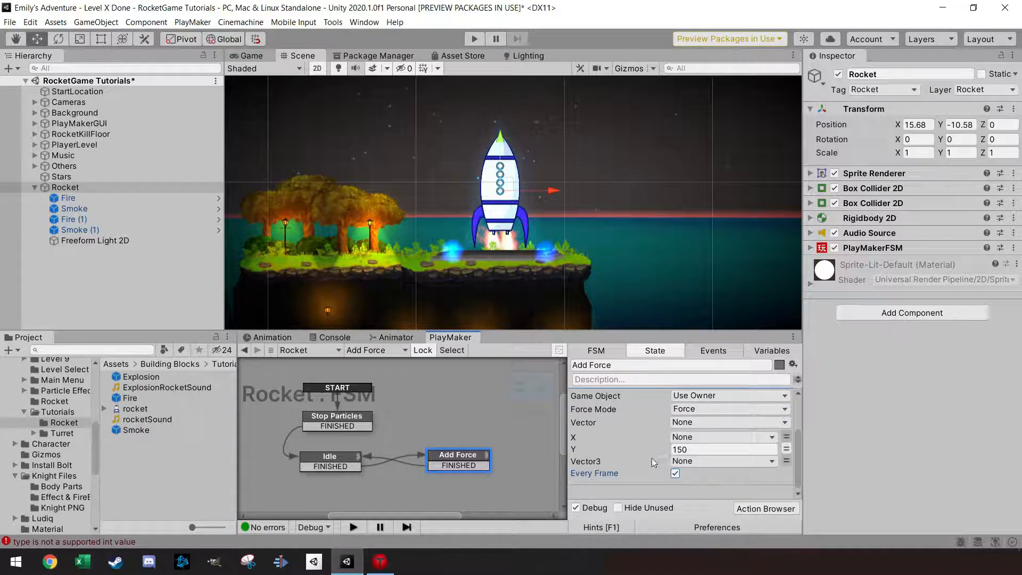
scroll(654, 461, "up", 4)
scroll(649, 461, "down", 4)
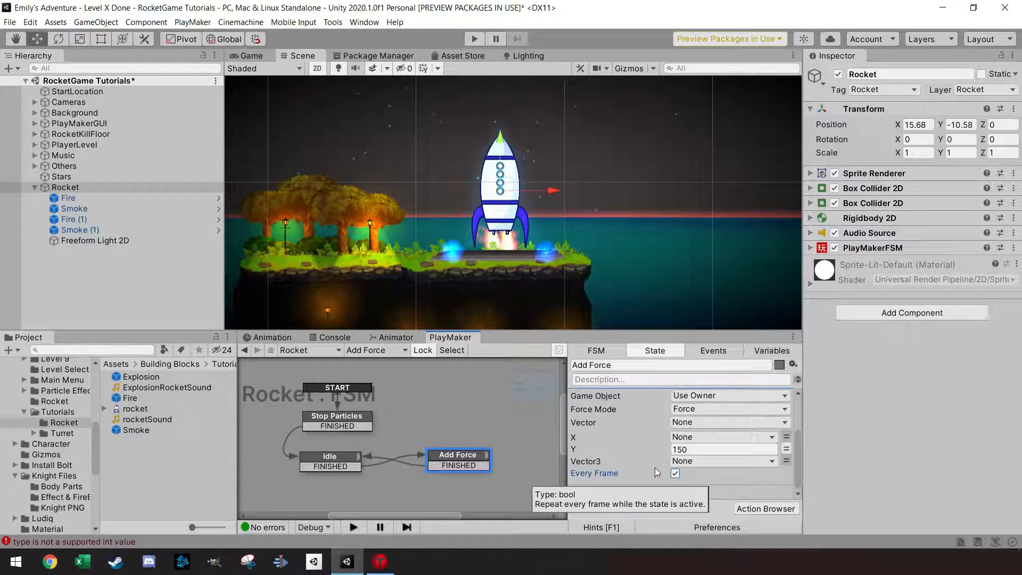
scroll(655, 471, "up", 4)
scroll(665, 477, "down", 4)
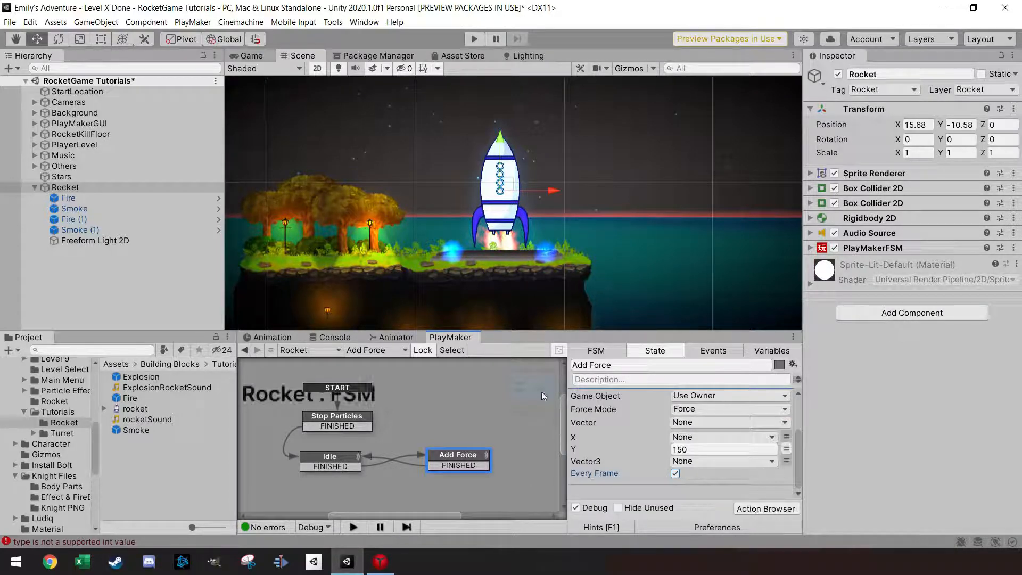
- Add an Audio Play action to the Add Force state
left_click(759, 509)
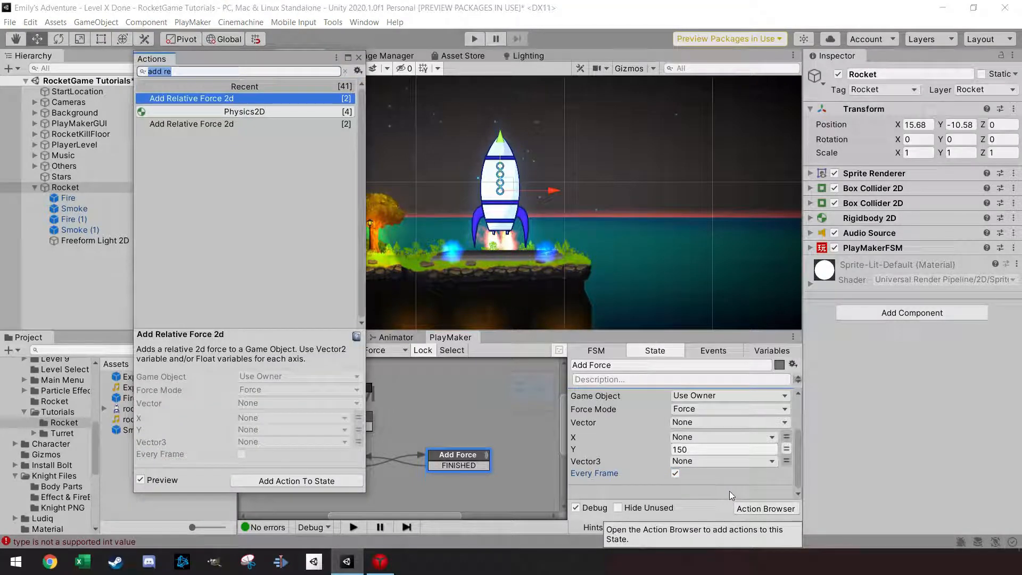
type("play")
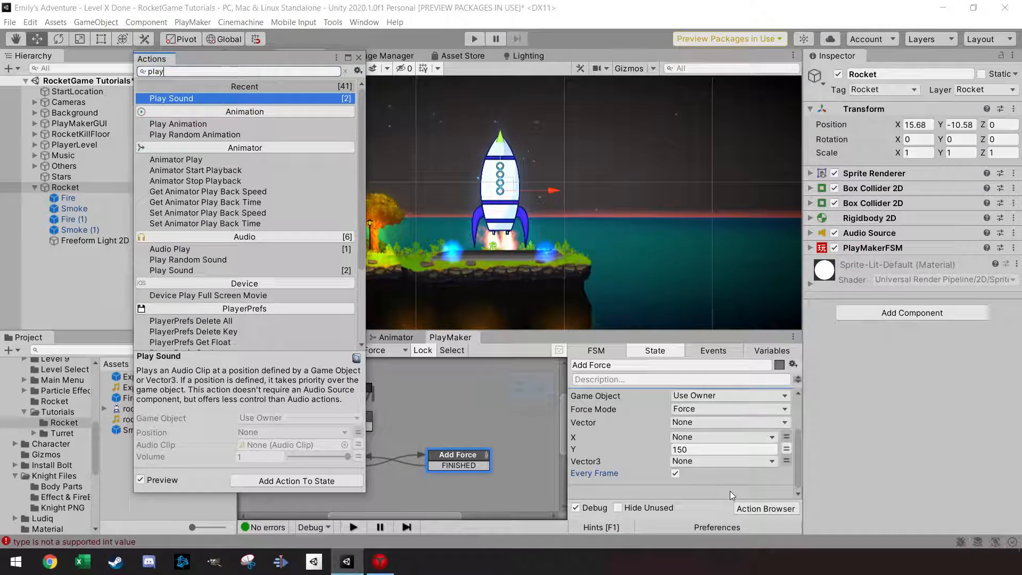
type(" aud")
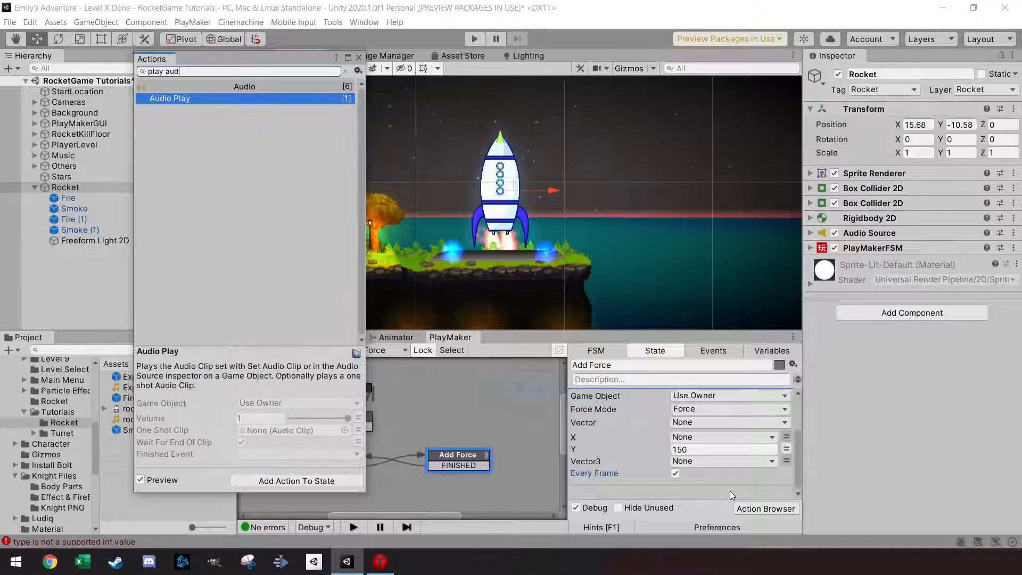
key("Return")
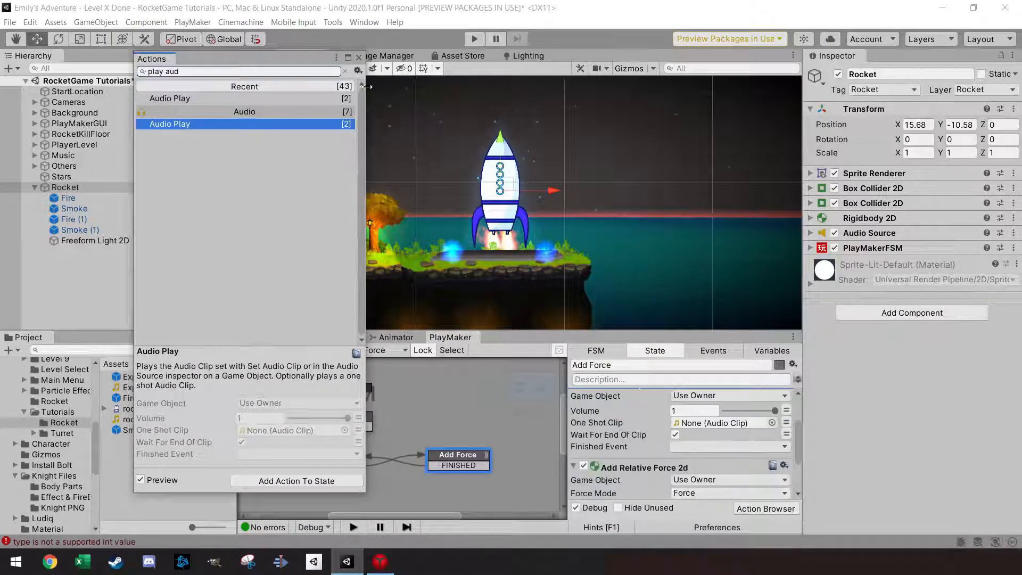
left_click(359, 57)
- Set the Audio Play action's volume to about 0.68 and turn off Wait For End Of Clip
scroll(606, 445, "down", 3)
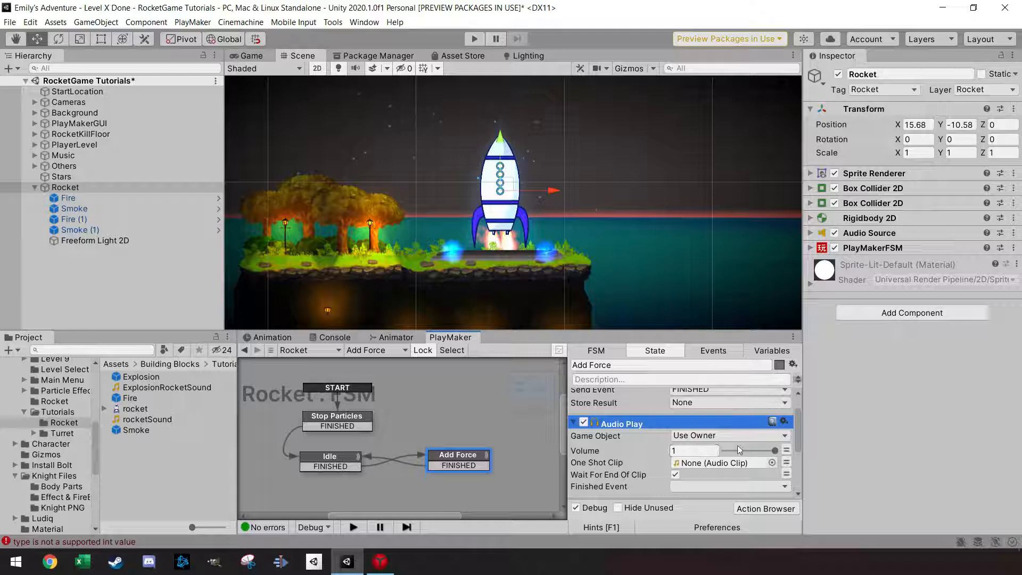
left_click_drag(773, 451, 762, 454)
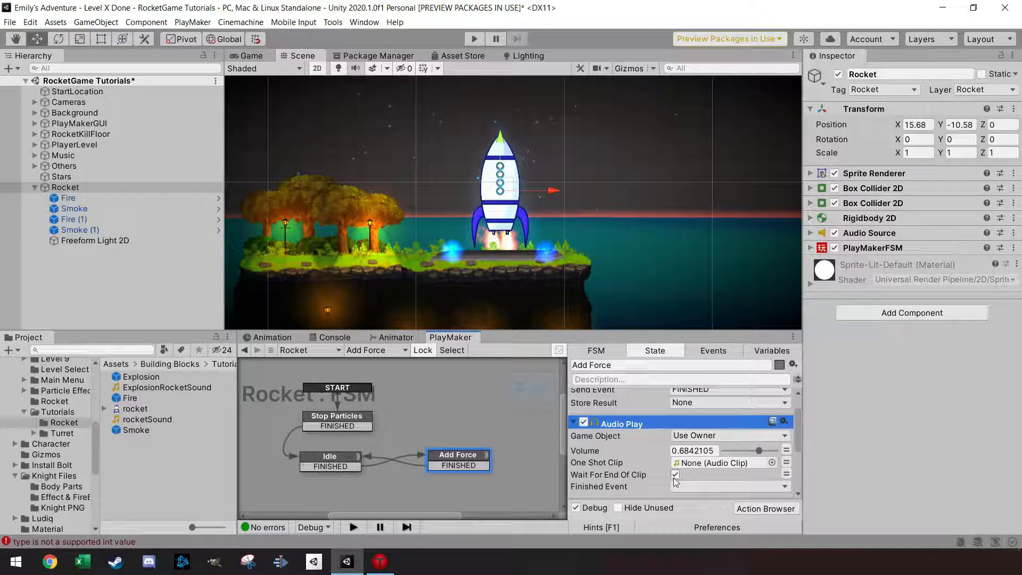
left_click(675, 475)
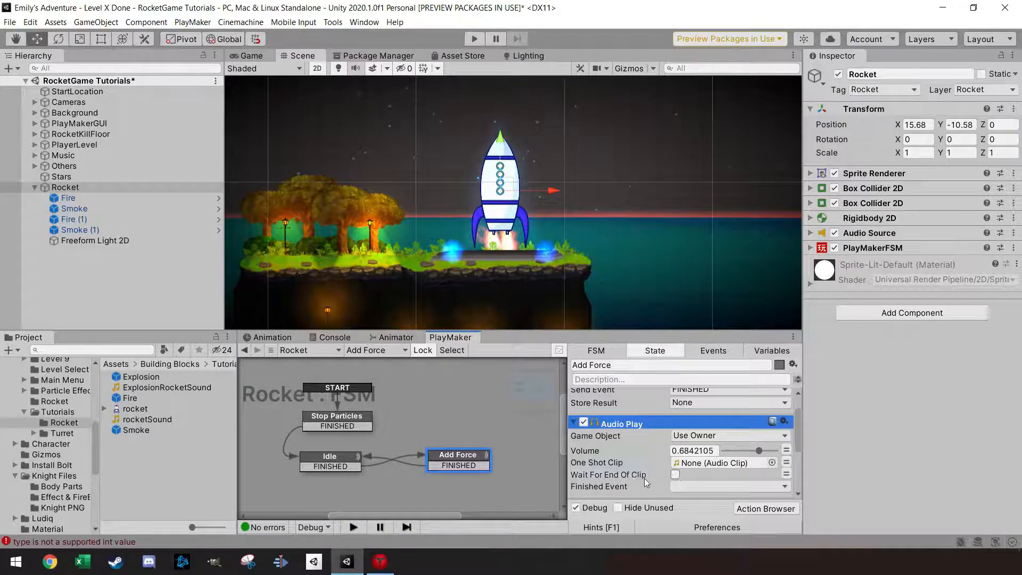
scroll(643, 478, "up", 1)
scroll(644, 478, "down", 3)
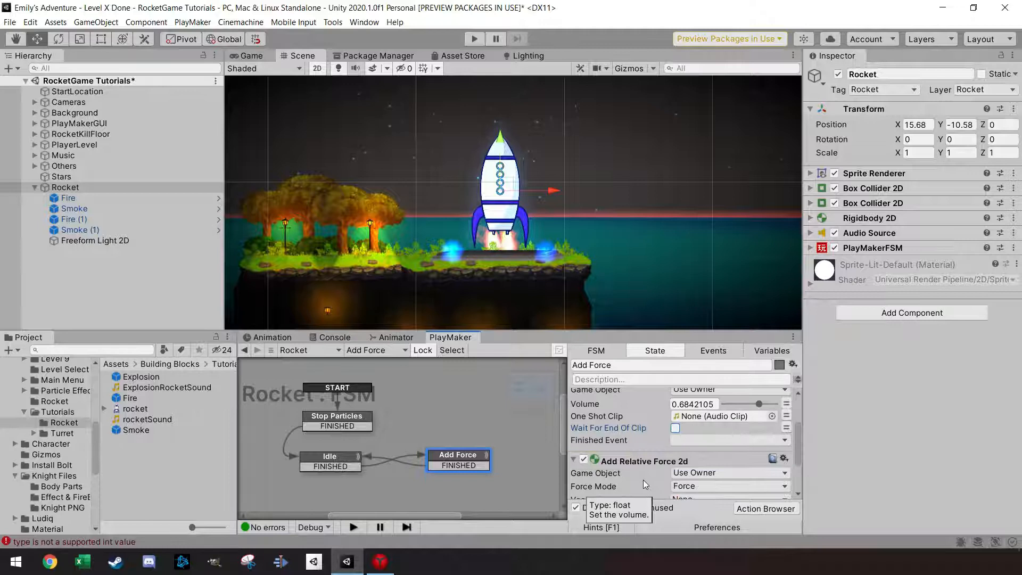
scroll(643, 480, "up", 3)
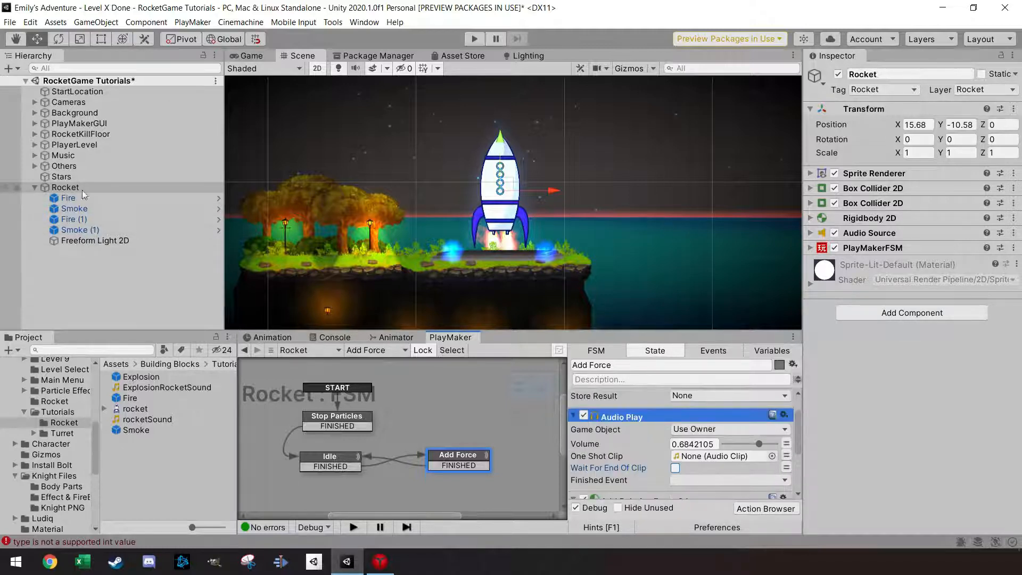
- Enable looping on the Rocket's Audio Source component
left_click(865, 232)
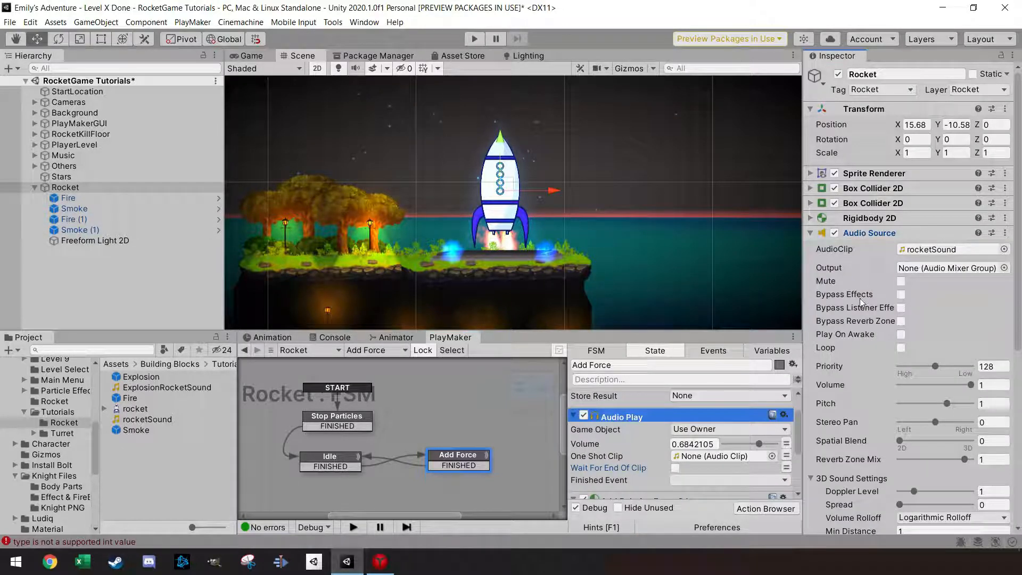
left_click(900, 347)
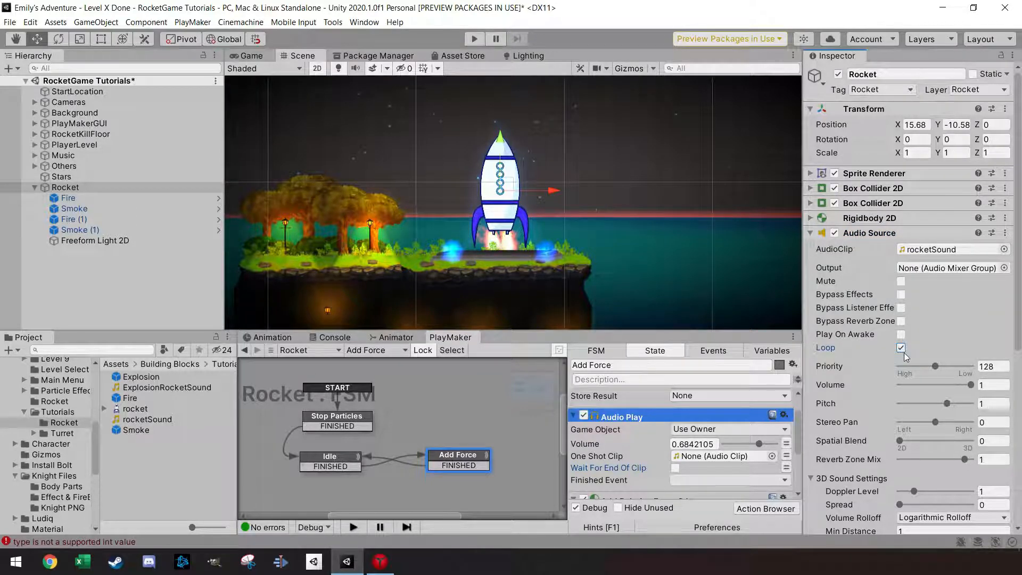
left_click(811, 234)
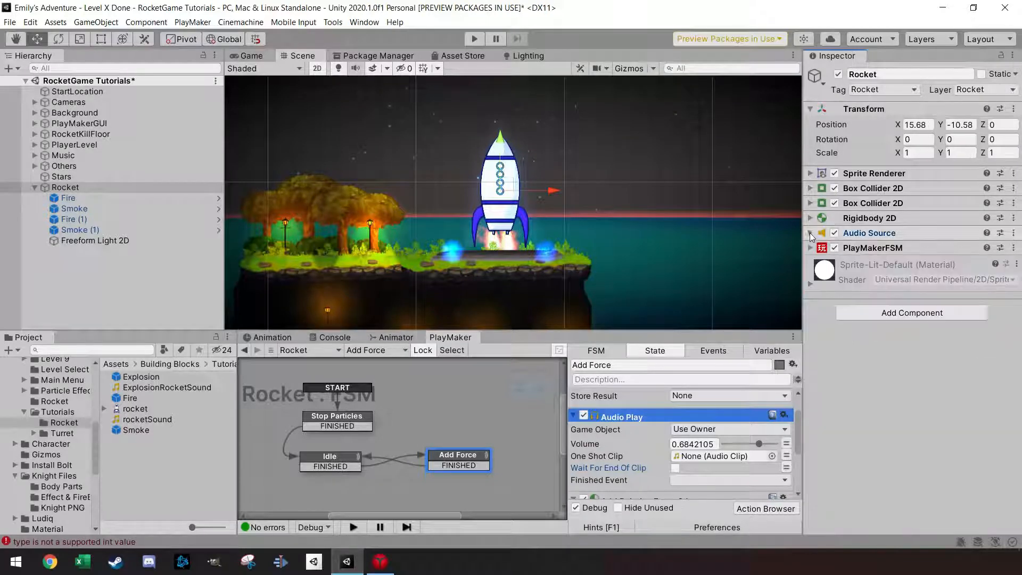
- Add a Particle System Play action to the Add Force state
scroll(650, 427, "up", 2)
scroll(650, 434, "down", 6)
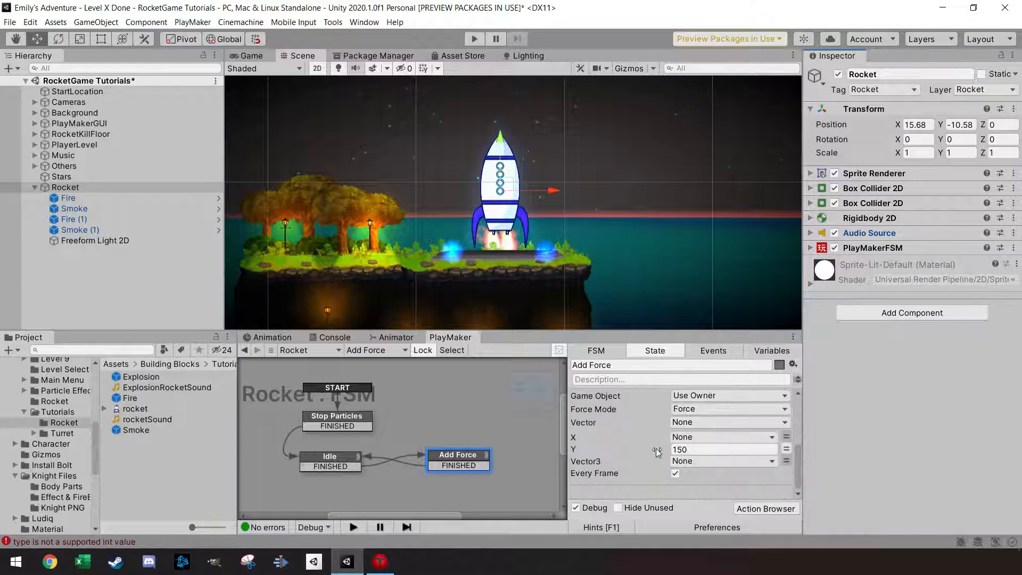
left_click(781, 509)
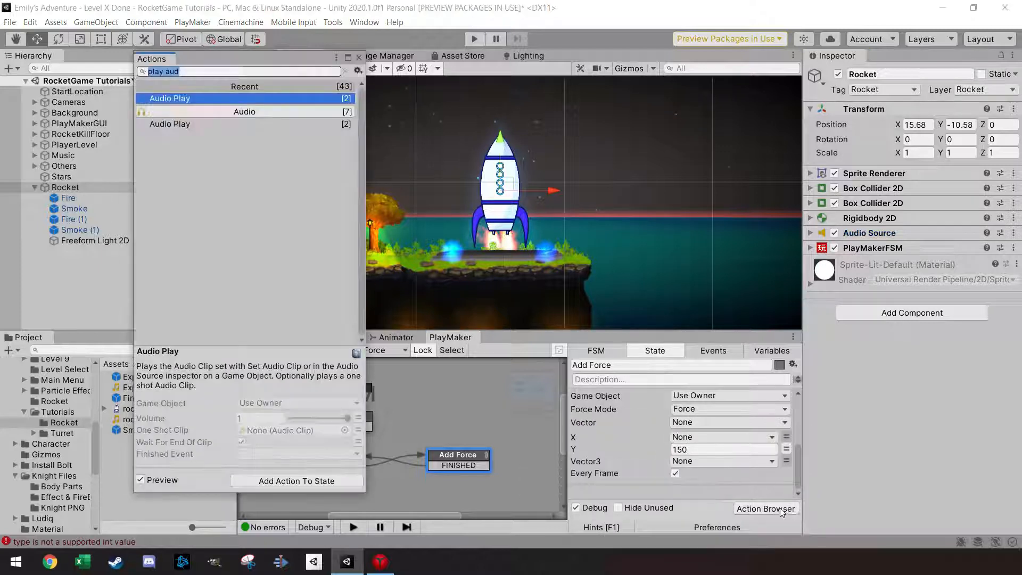
type("parti")
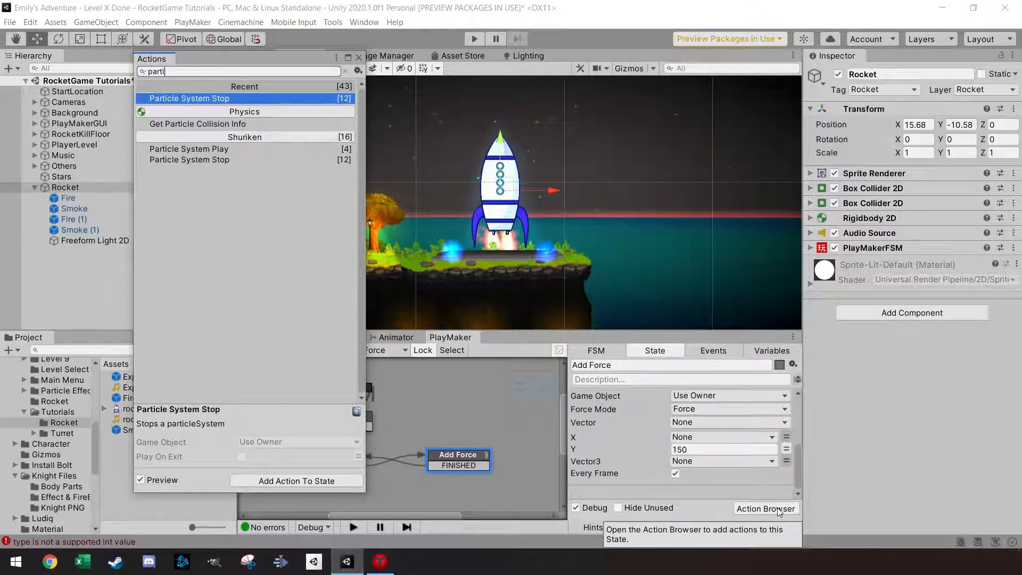
key("Down")
key("Down")
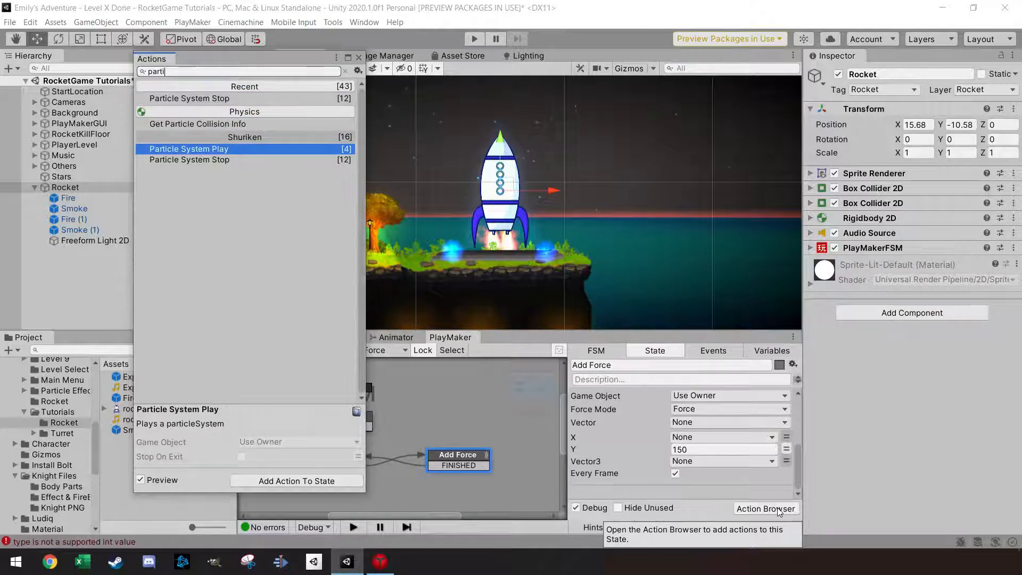
key("Return")
left_click(358, 58)
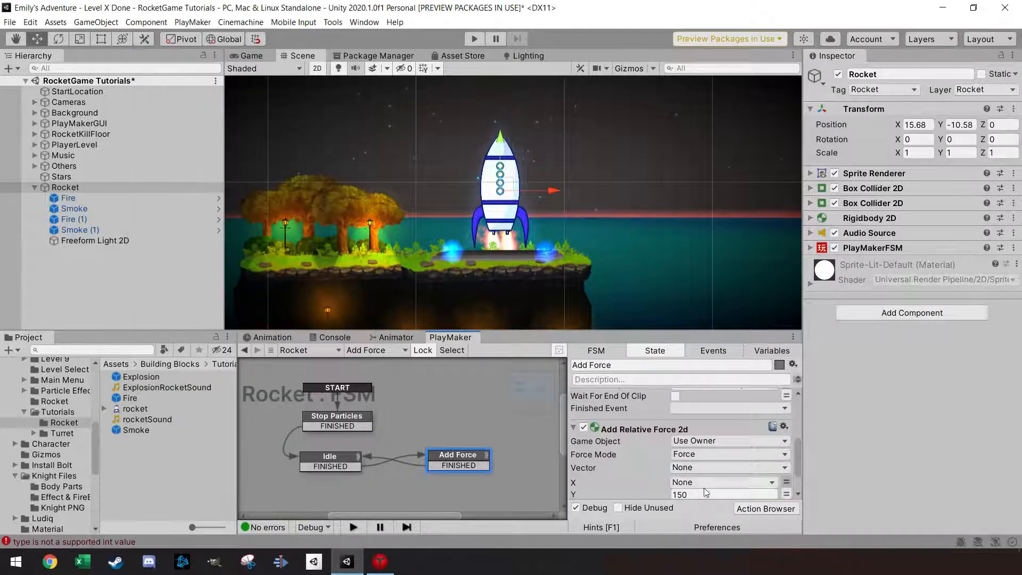
- Make the Particle System Play action use a specified game object and assign the Rocket's Fire object to it
left_click(694, 432)
left_click(703, 448)
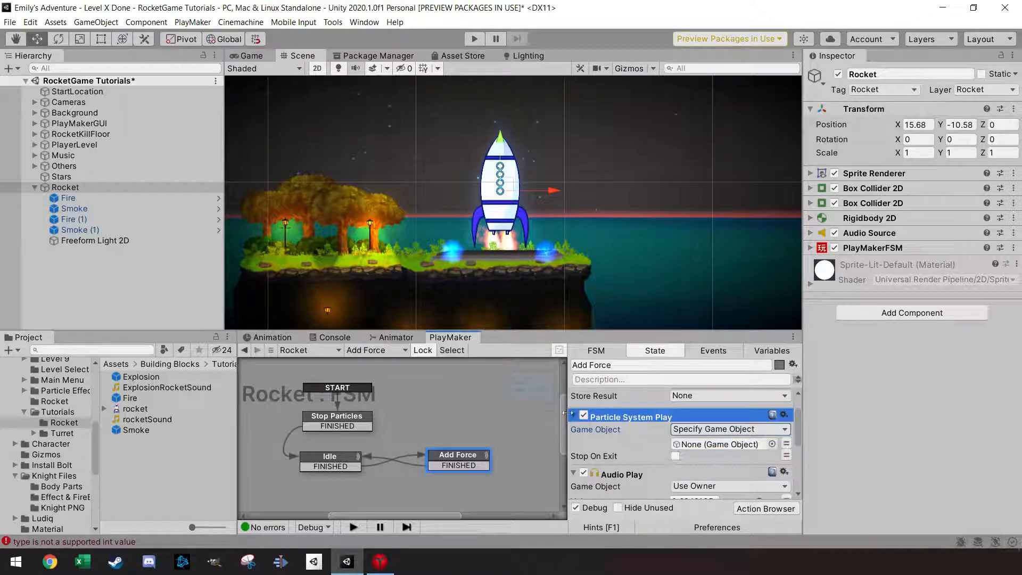
left_click_drag(68, 200, 712, 461)
- Place the Particle System Play action below Add Relative Force 2d and enable its Stop On Exit option
scroll(670, 452, "down", 2)
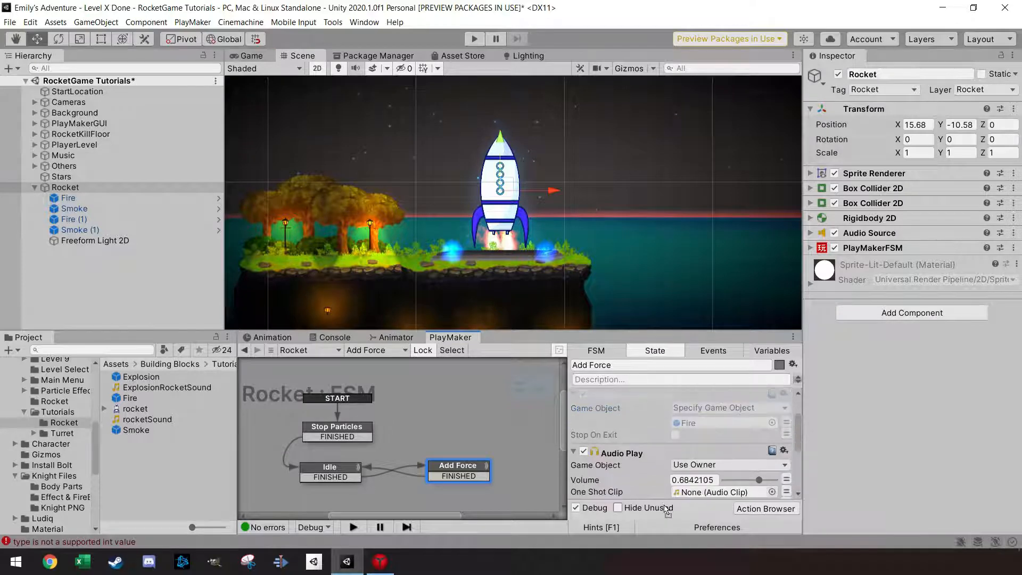
scroll(676, 487, "down", 8)
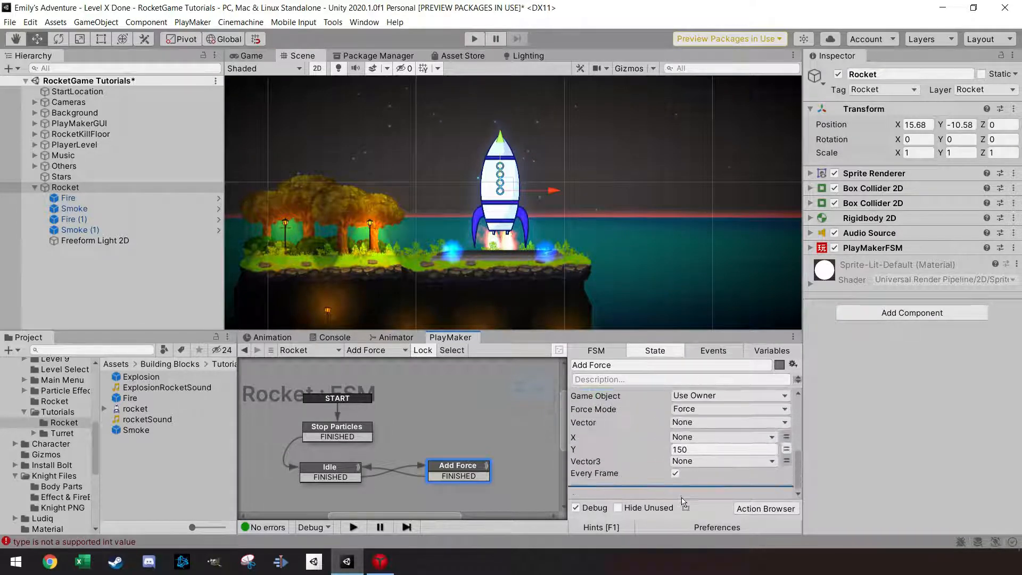
scroll(682, 484, "down", 3)
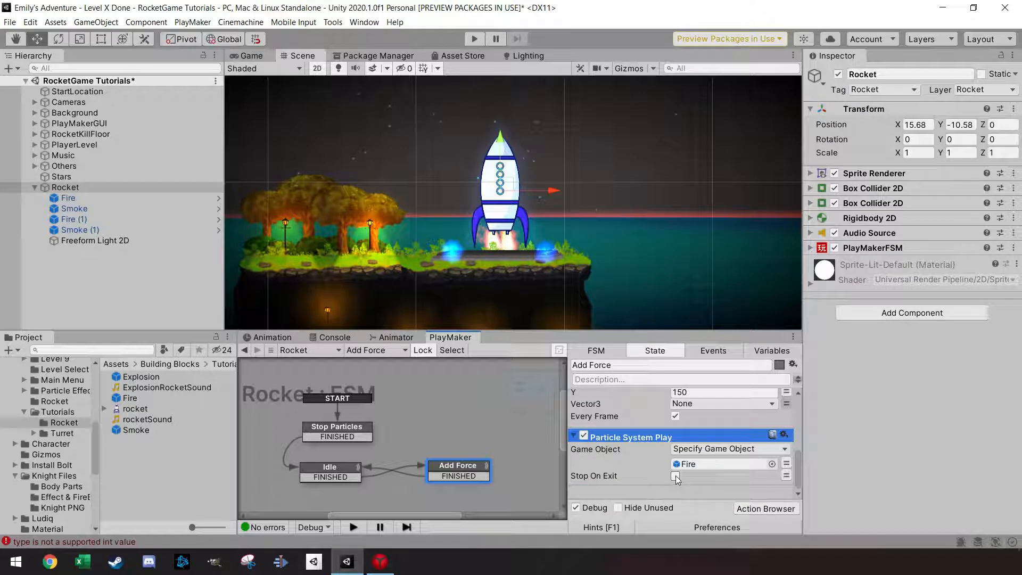
left_click(675, 475)
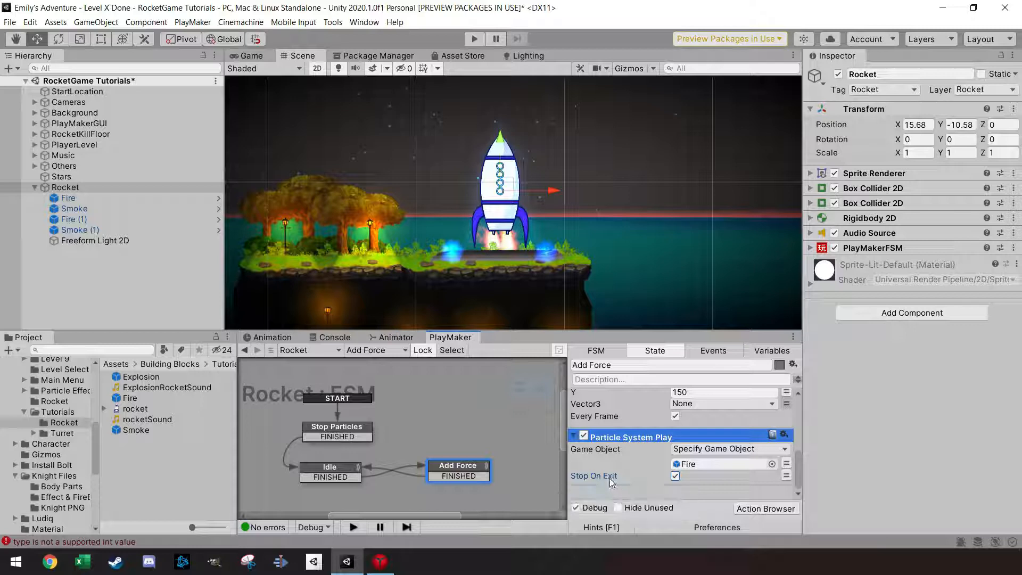
scroll(623, 474, "up", 5)
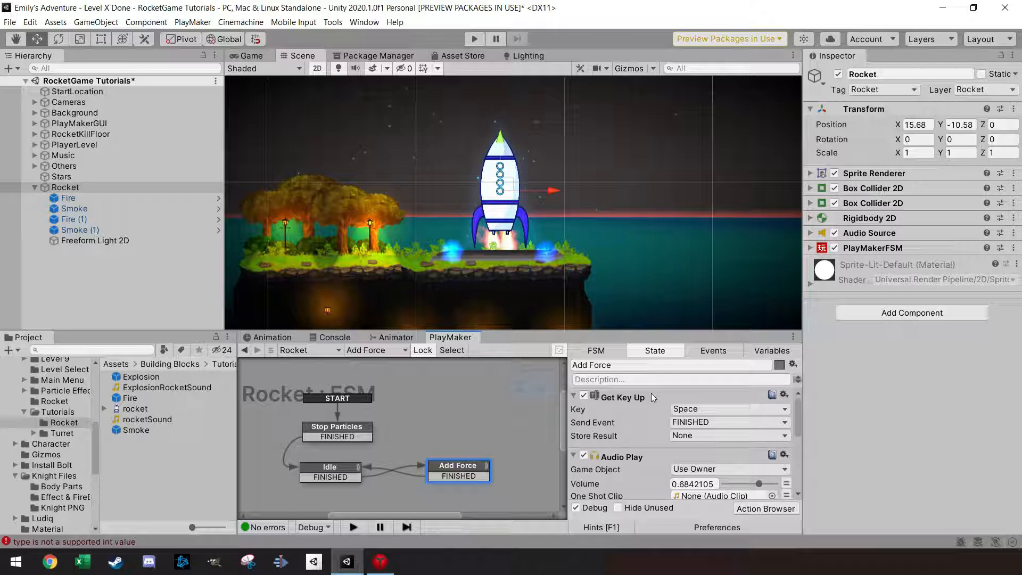
left_click(340, 470)
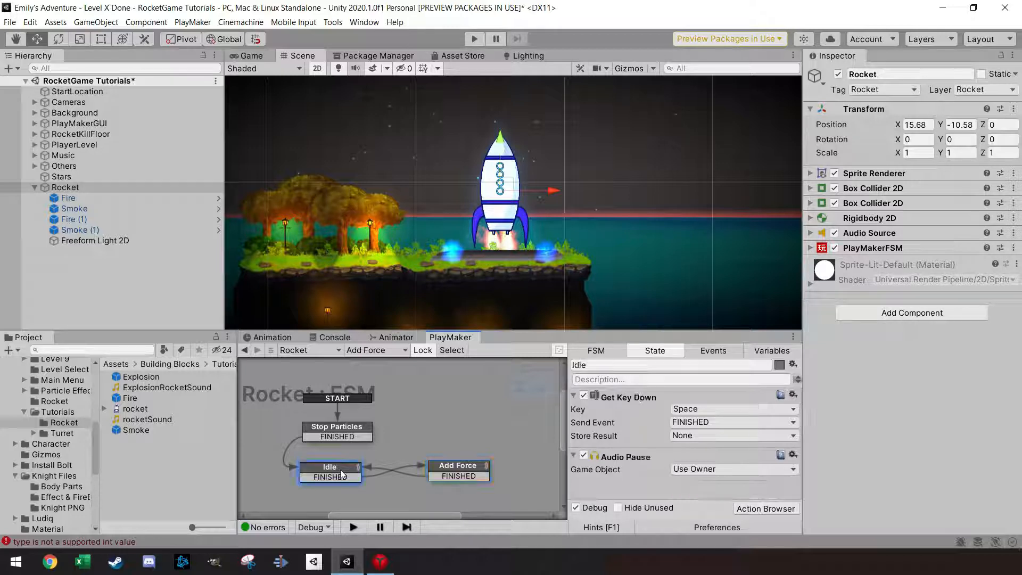
left_click(461, 466)
- Duplicate the Particle System Play action in the Add Force state and assign Fire (1) to the copy
scroll(644, 415, "down", 4)
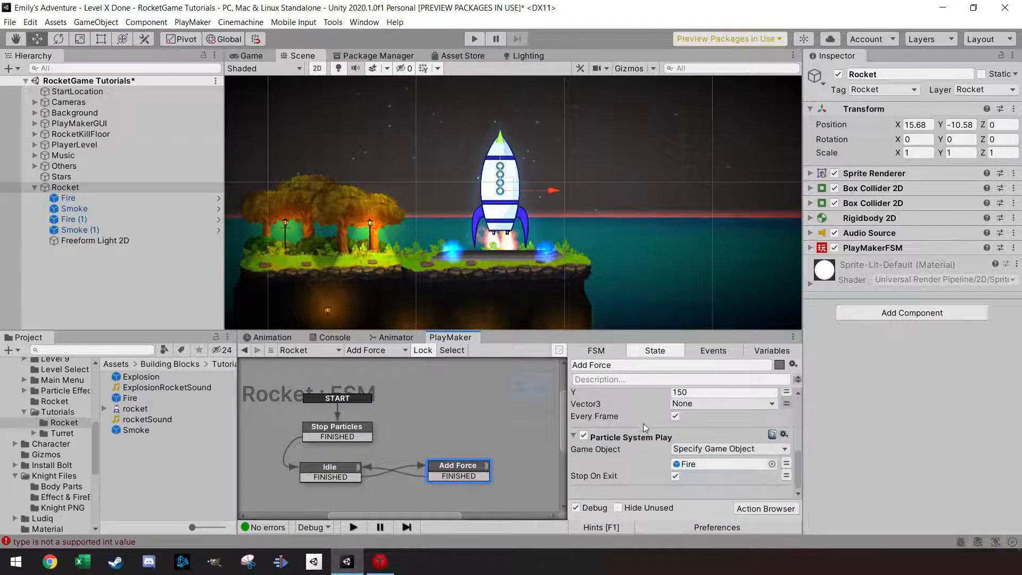
left_click(628, 439)
key("ctrl+v")
left_click_drag(78, 223, 703, 462)
- Duplicate the Particle System Play action two more times, assigning Smoke to one copy and Smoke (1) to the other
left_click_drag(655, 439, 656, 442)
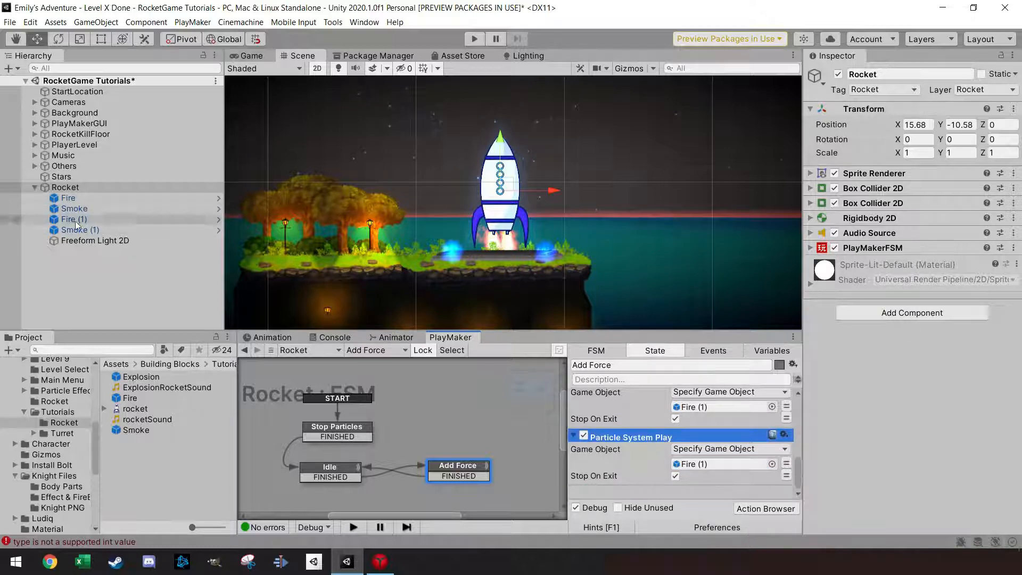
left_click_drag(71, 209, 703, 464)
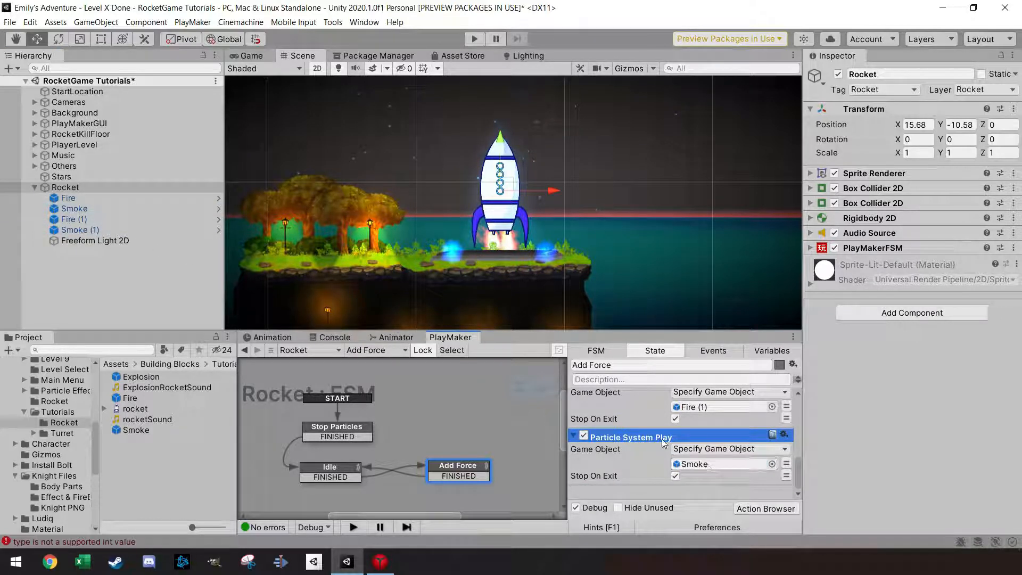
left_click_drag(656, 439, 654, 439)
left_click_drag(80, 229, 698, 469)
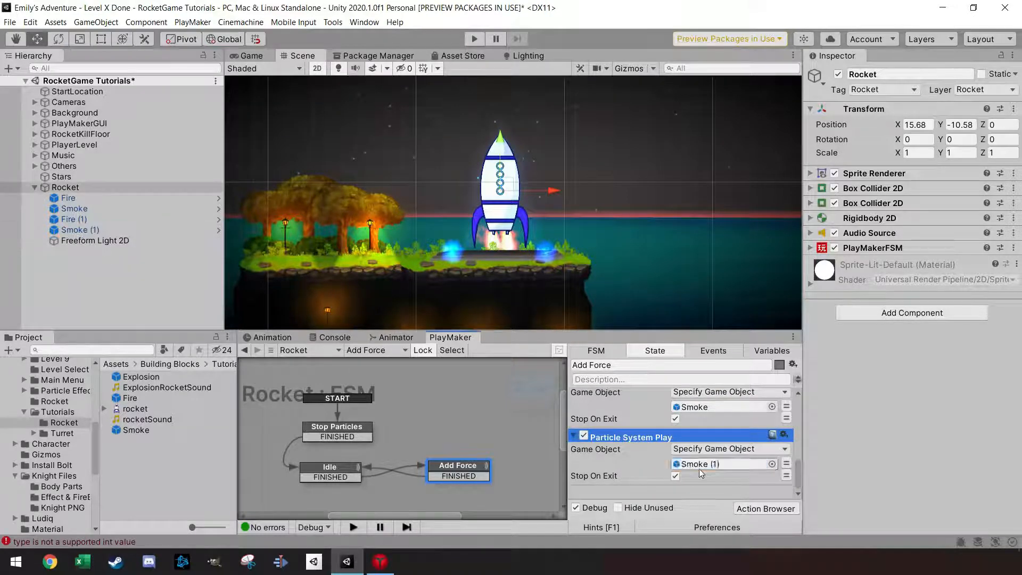
scroll(643, 456, "up", 6)
scroll(641, 456, "down", 3)
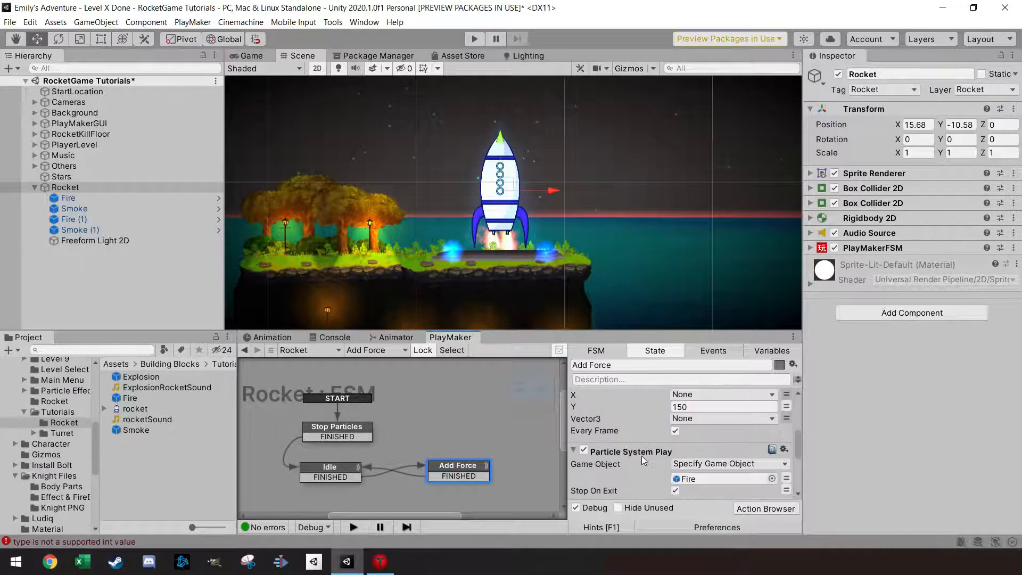
scroll(641, 456, "down", 3)
scroll(641, 456, "up", 6)
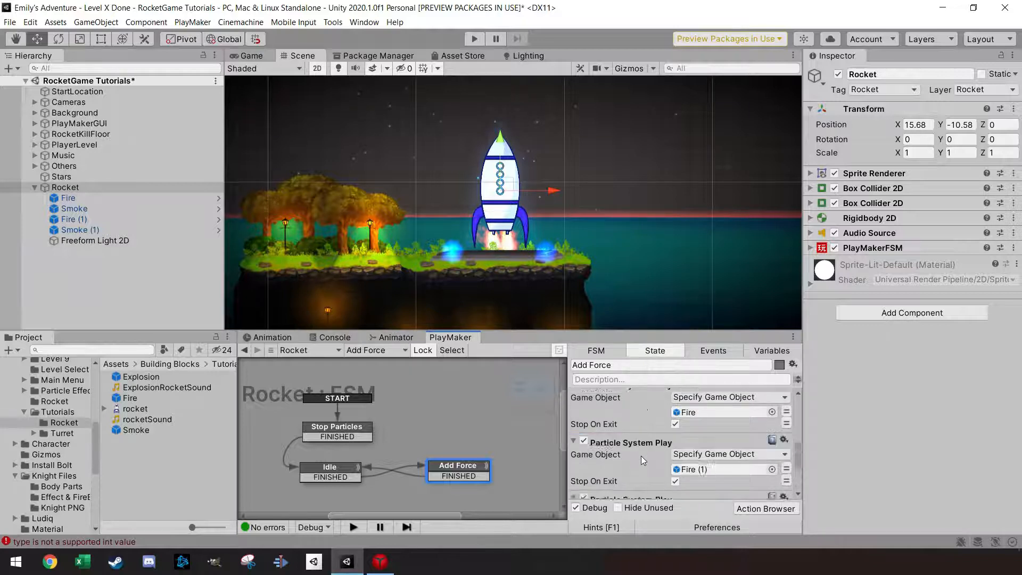
scroll(648, 458, "up", 2)
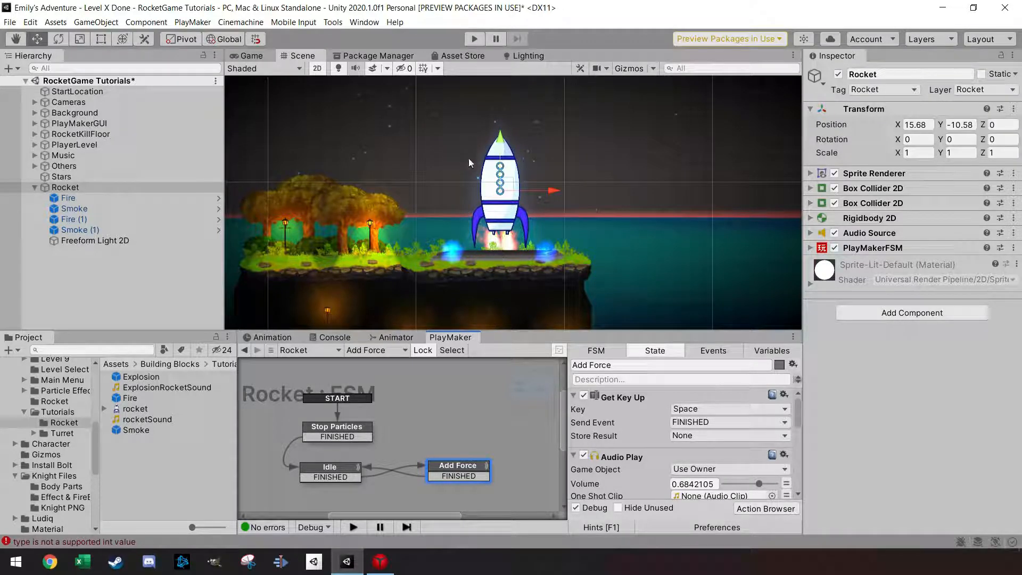
- Add another FSM to the Rocket and open the new FSM's general settings
left_click(394, 350)
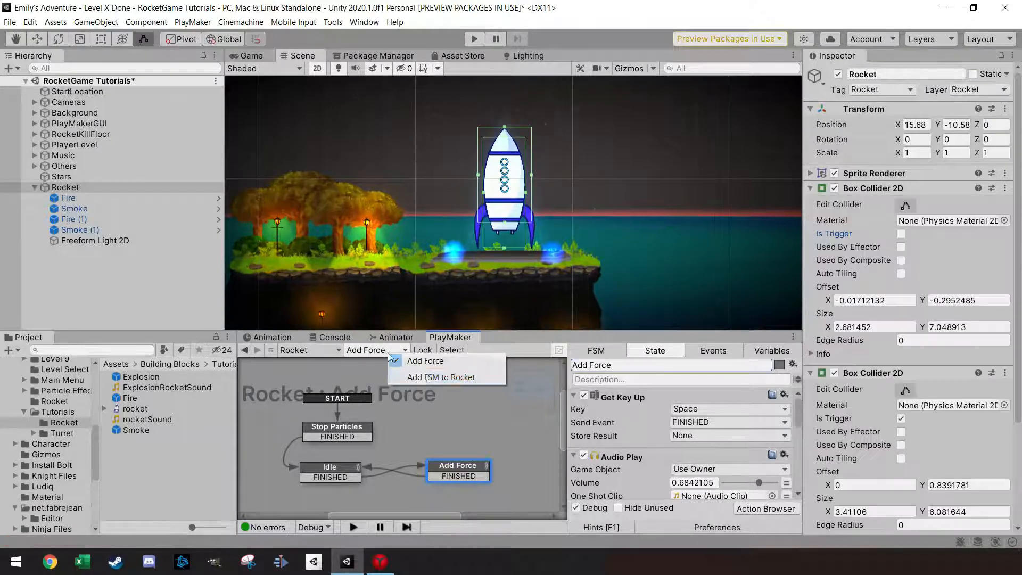
left_click(424, 378)
left_click(604, 354)
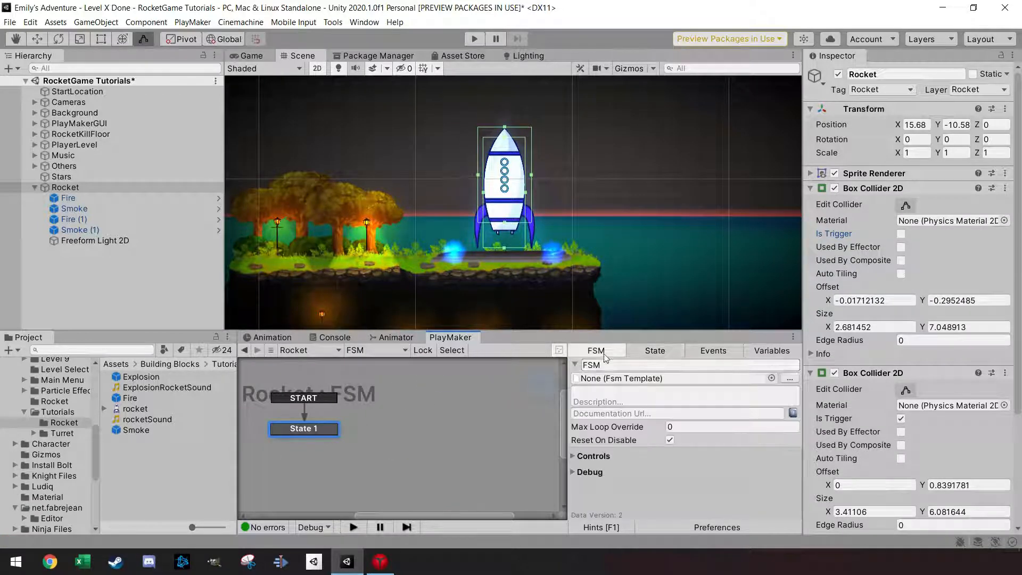
- Name the Rocket's new FSM TurnLeft
type("Left")
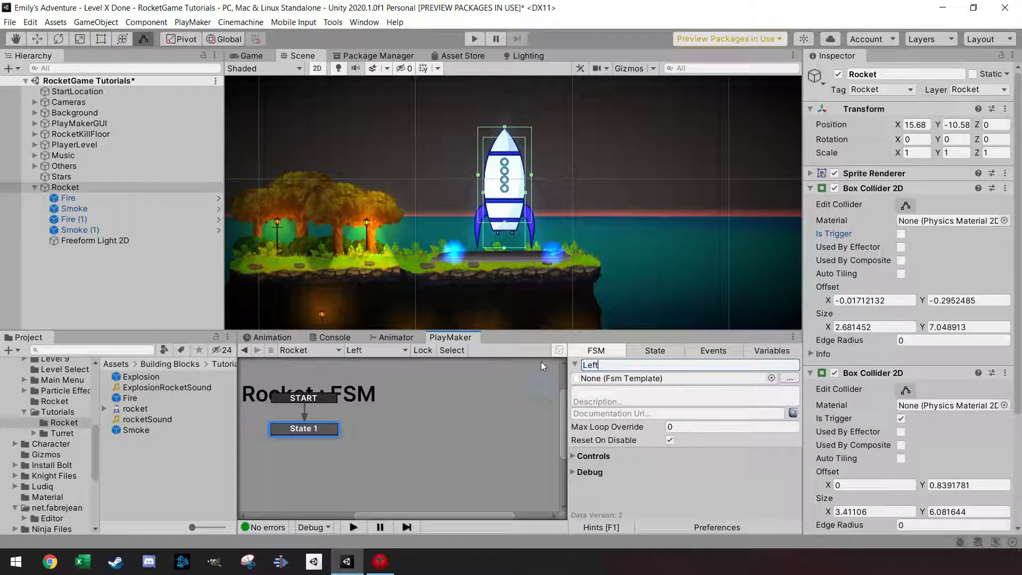
key("BackSpace")
key("BackSpace")
key("BackSpace")
key("BackSpace")
type("TurnLeft")
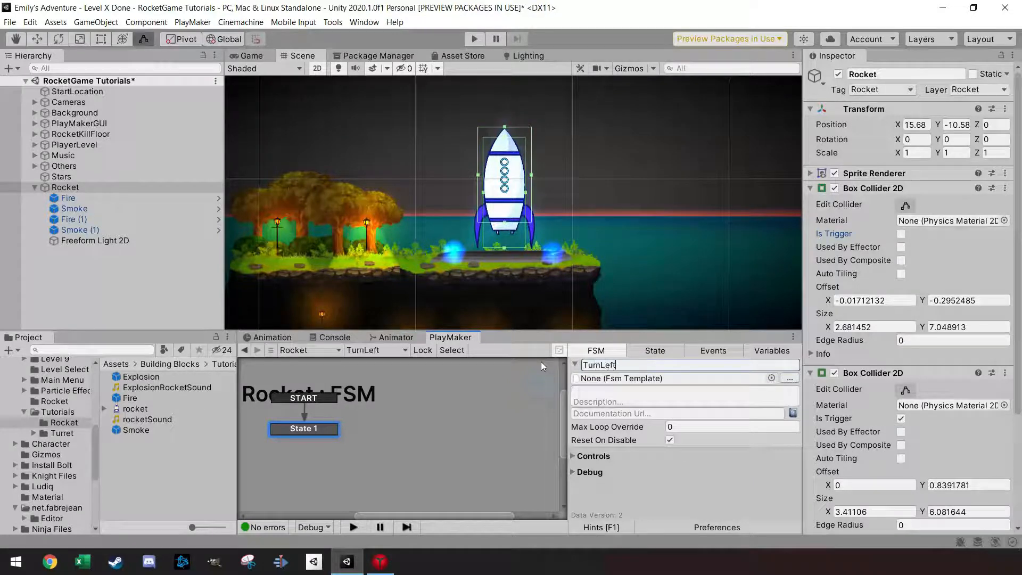
- Rename the start state of the TurnLeft FSM to Idle
left_click(640, 352)
left_click(612, 365)
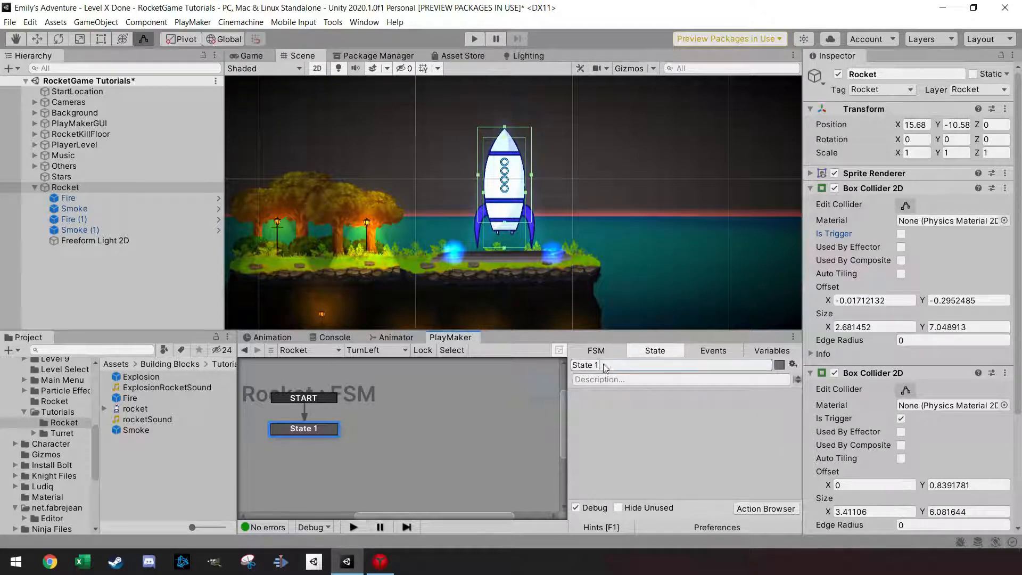
type("Idle")
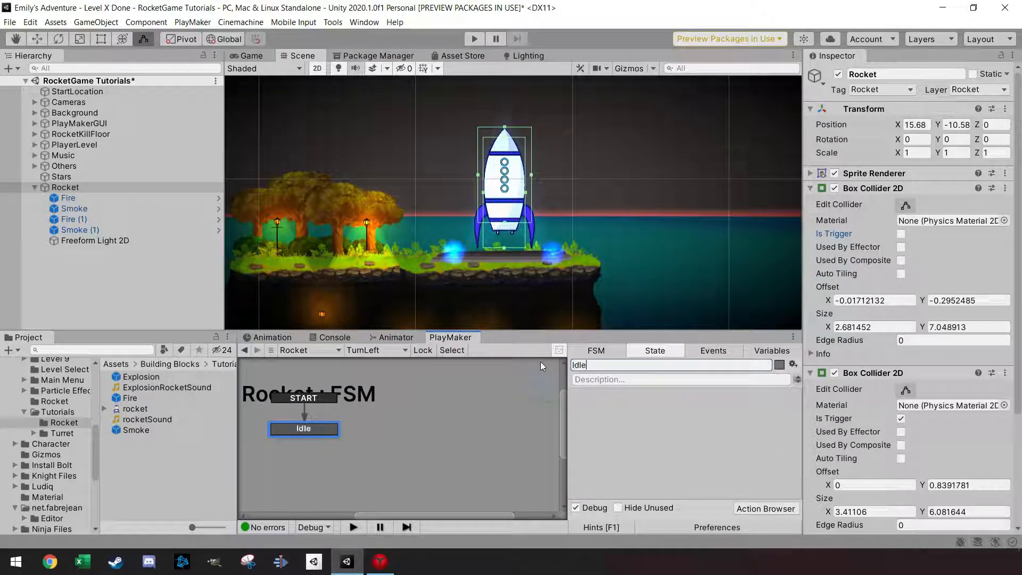
- Add a Get Key Down action to the Idle state and set its key to Left Arrow
left_click(769, 508)
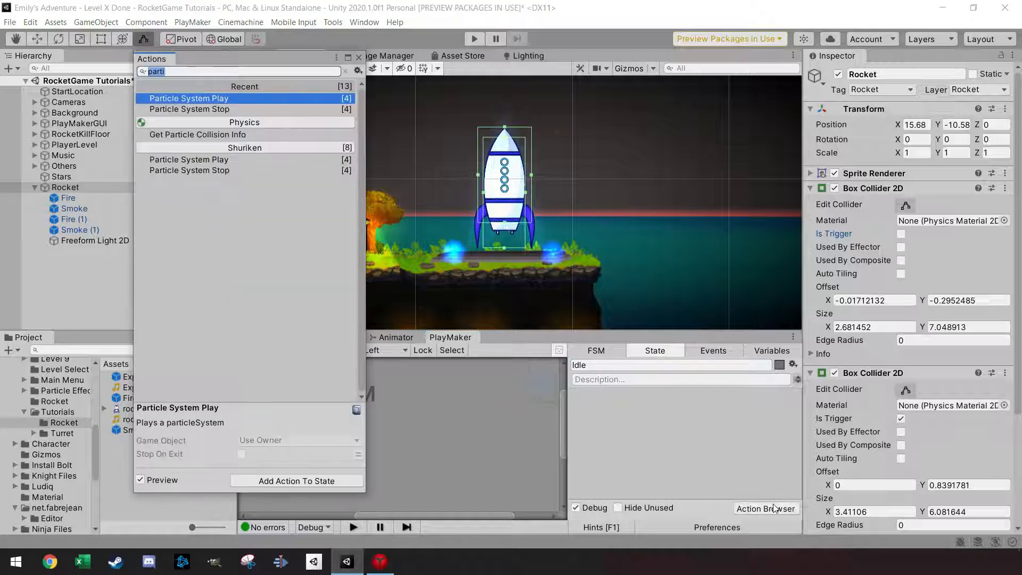
type("get key")
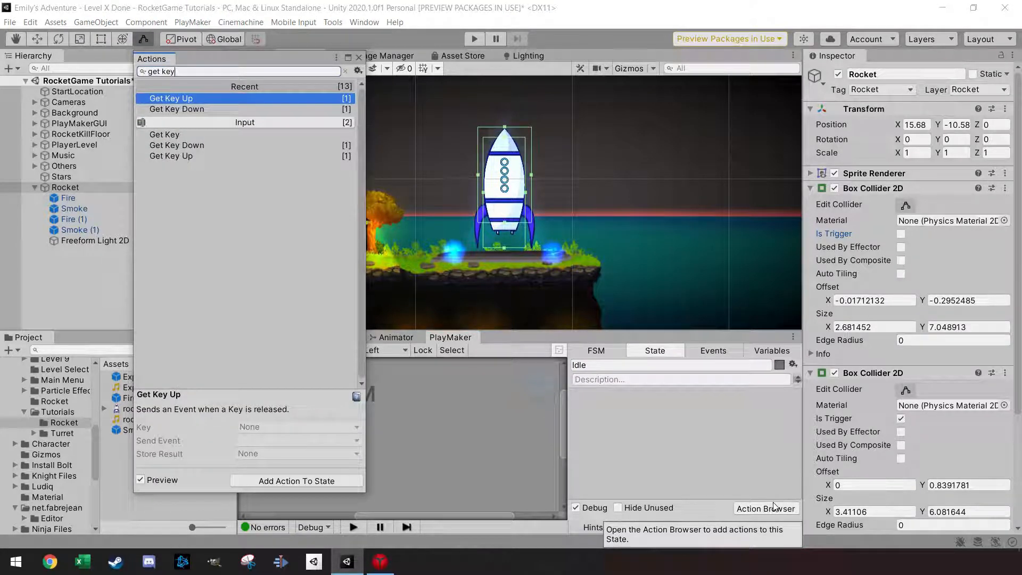
key("Down")
key("Return")
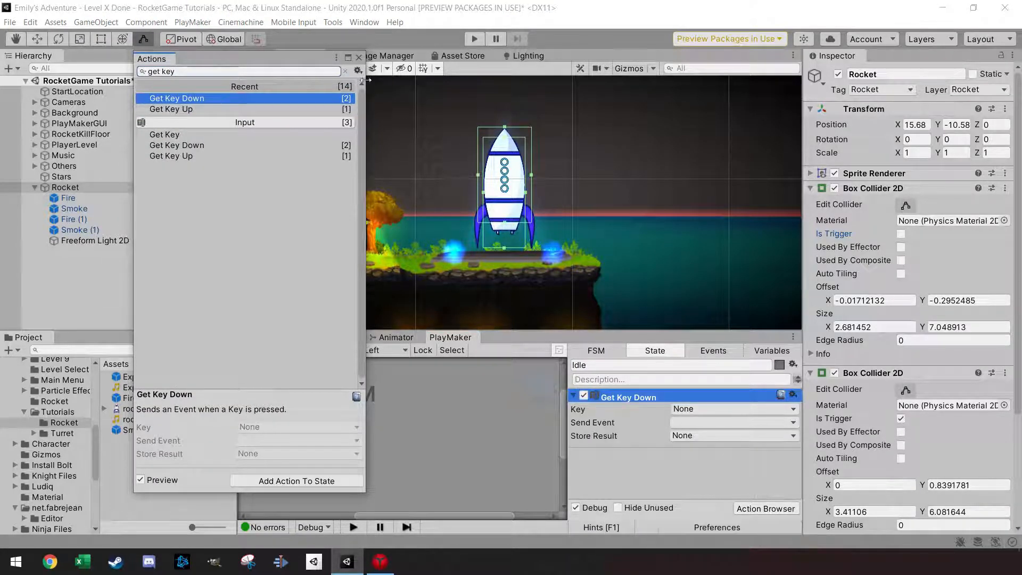
left_click(359, 58)
left_click(720, 409)
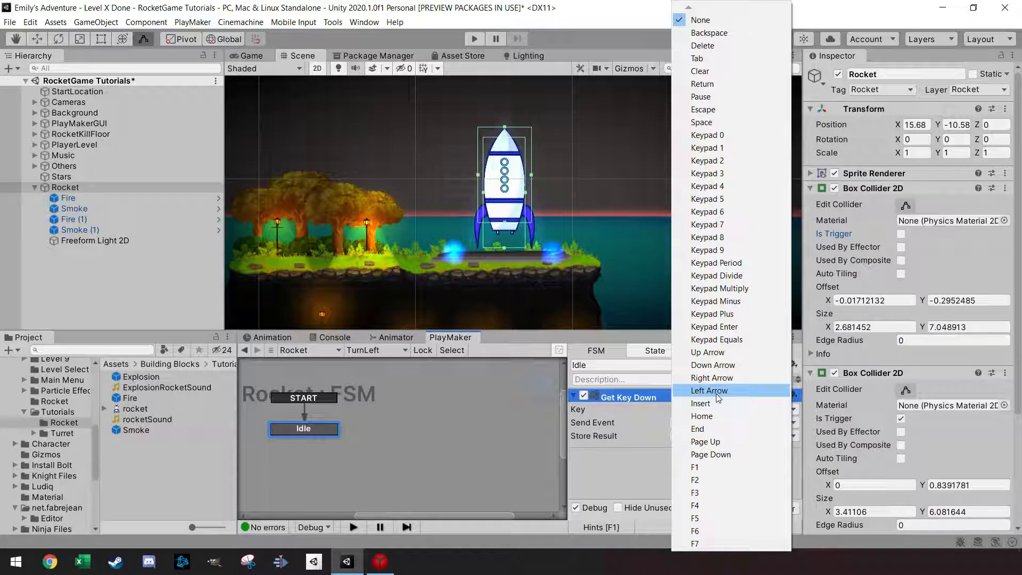
left_click(717, 393)
- Add a FINISHED transition to the Idle state and make Get Key Down send the FINISHED event
left_click(695, 424)
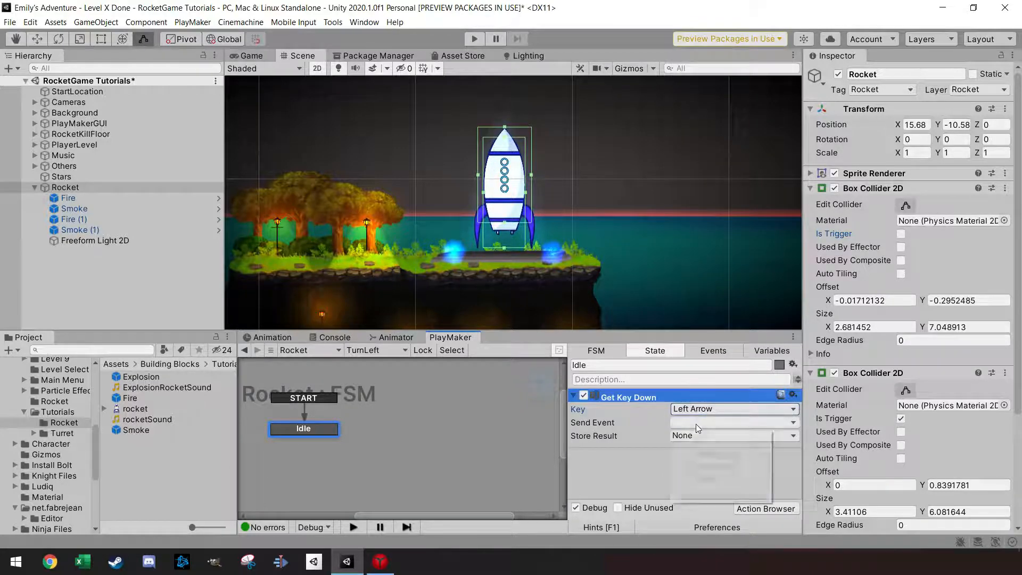
left_click(695, 424)
right_click(319, 432)
mouse_move(386, 309)
left_click(507, 308)
left_click(694, 425)
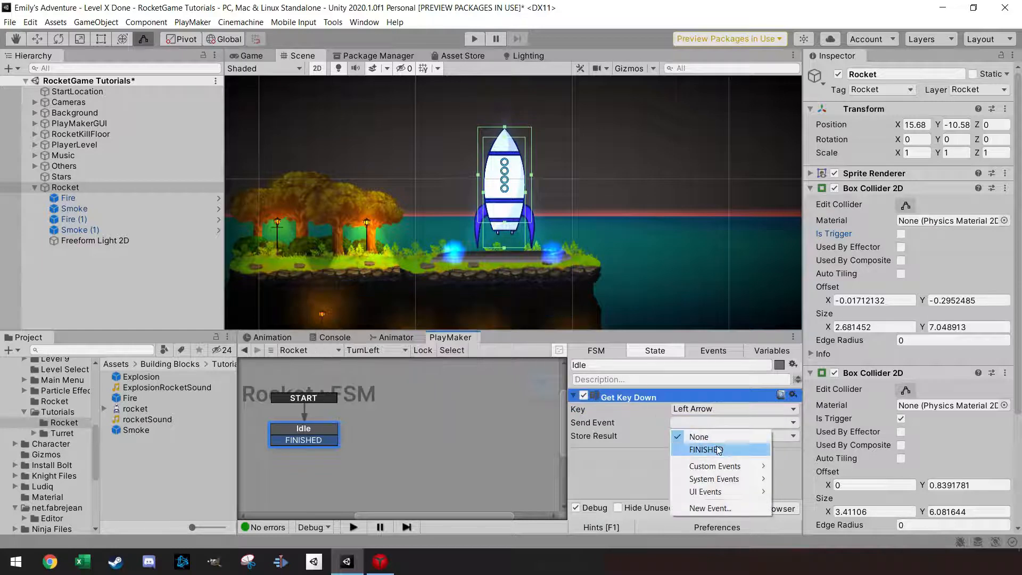
left_click(714, 450)
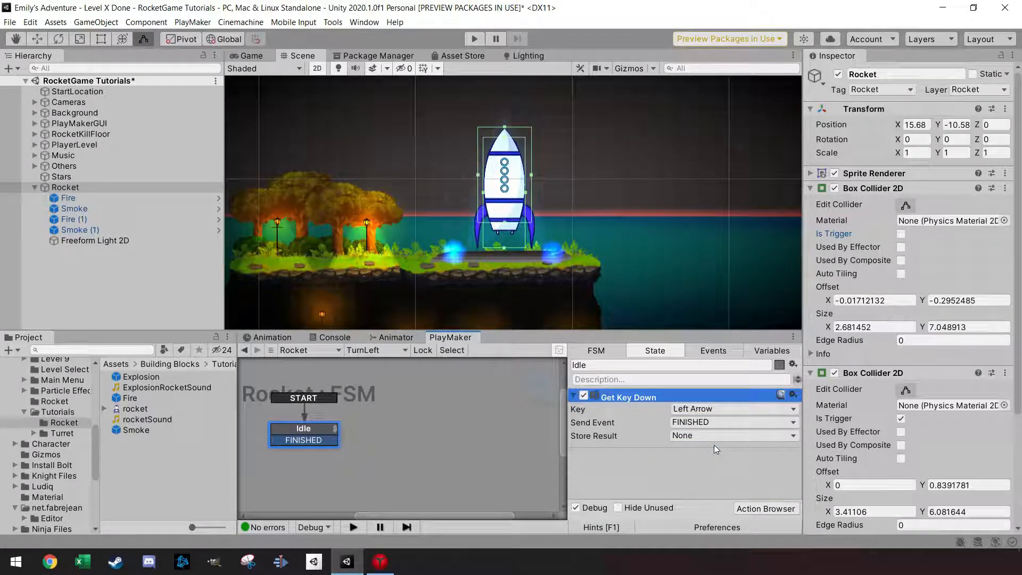
- Connect Idle's FINISHED transition to a new state beside it and name that state TuurnLeft
left_click_drag(334, 441, 449, 429)
left_click(610, 366)
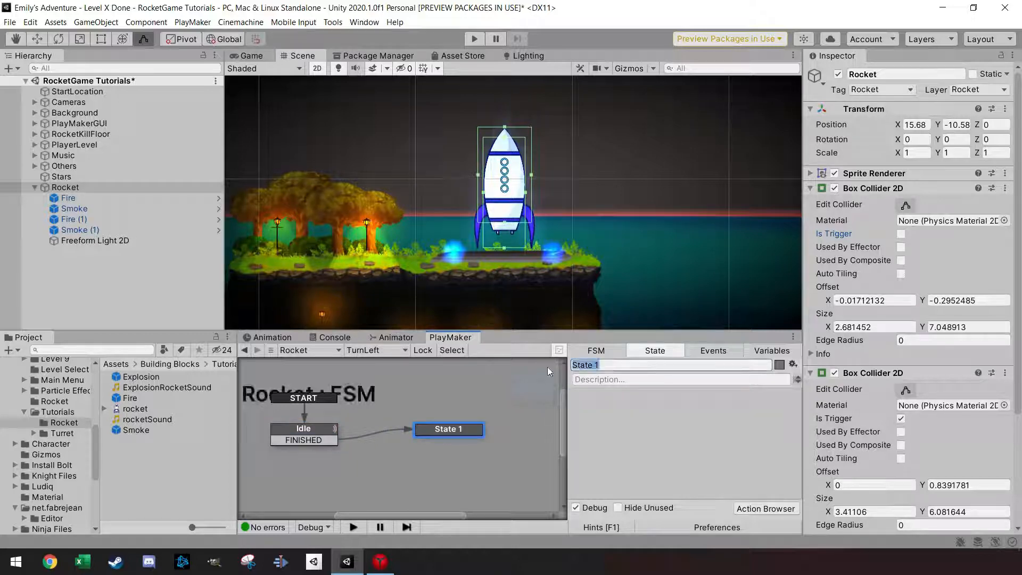
type("TuurnLeft")
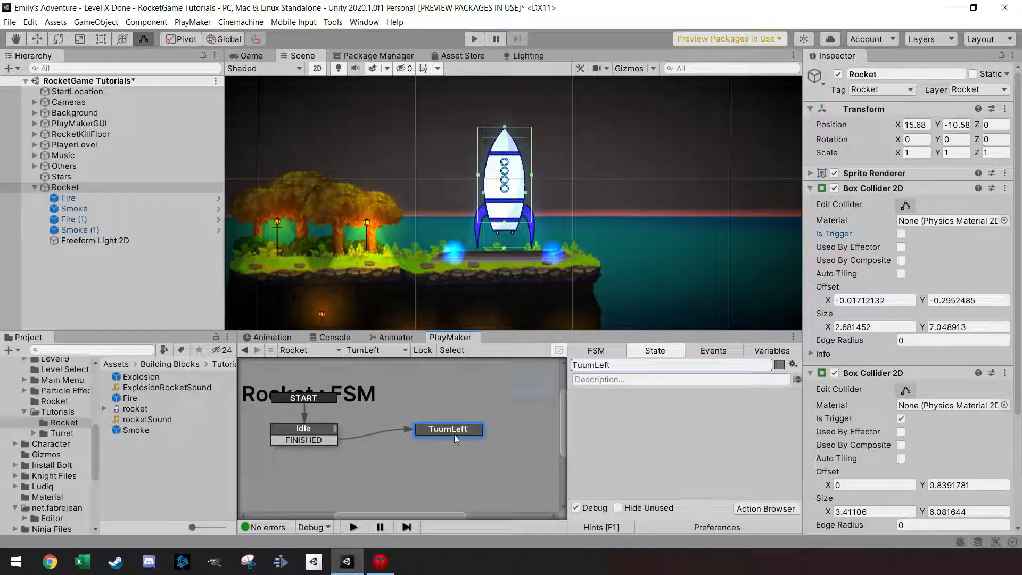
- Move the state linked from Idle slightly closer to it and correct its name to TurnLeft
left_click_drag(454, 435, 444, 435)
left_click(580, 365)
left_click(583, 366)
key("BackSpace")
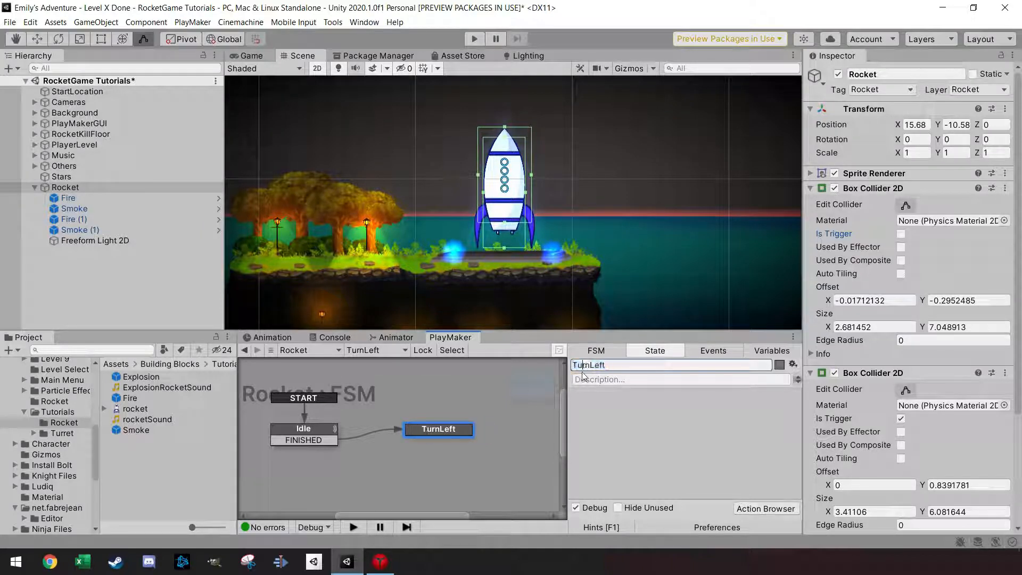
- Add a Get Key Up action to the TurnLeft state with the Left Arrow key and FINISHED as its sent event
left_click(765, 509)
double_click(236, 108)
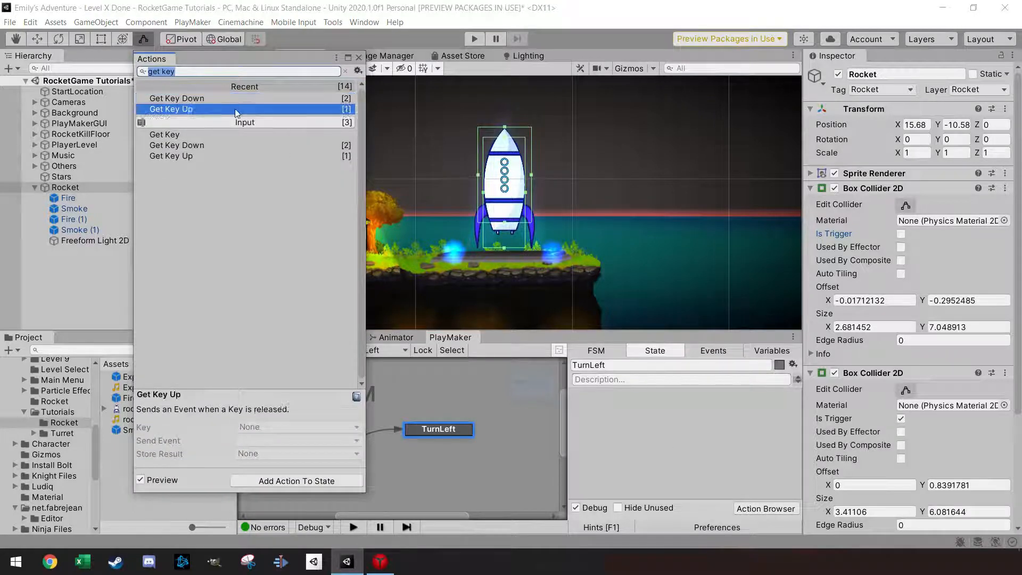
left_click(358, 57)
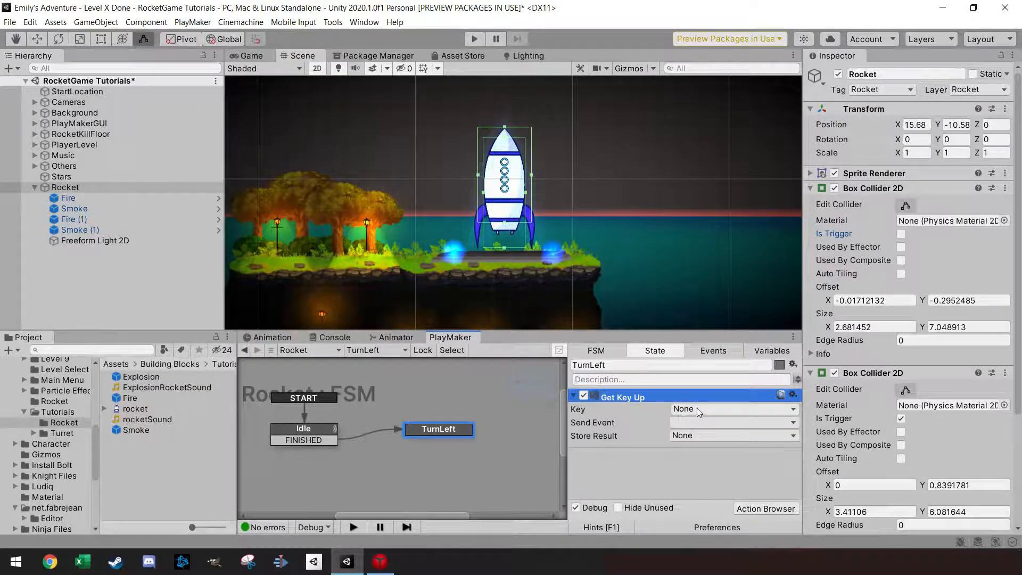
left_click(712, 409)
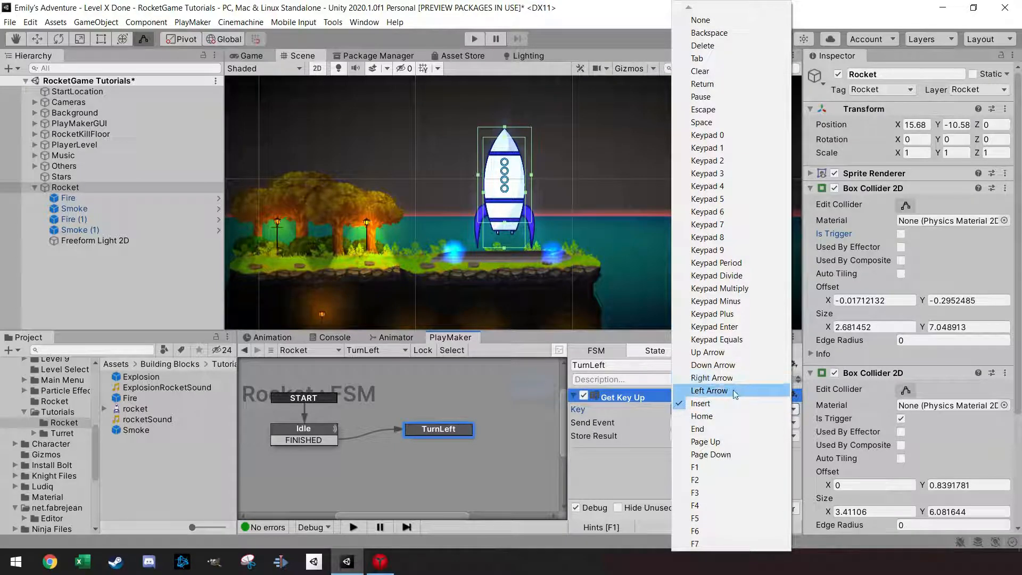
left_click(735, 394)
left_click(712, 420)
left_click(713, 449)
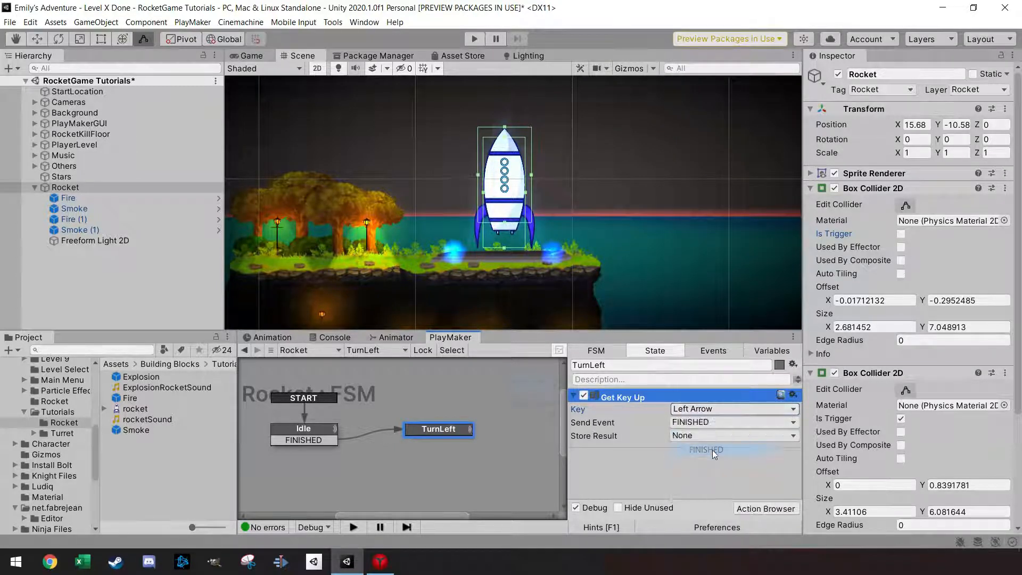
- Add a FINISHED transition to the TurnLeft state and link it back to Idle
right_click(451, 431)
mouse_move(532, 305)
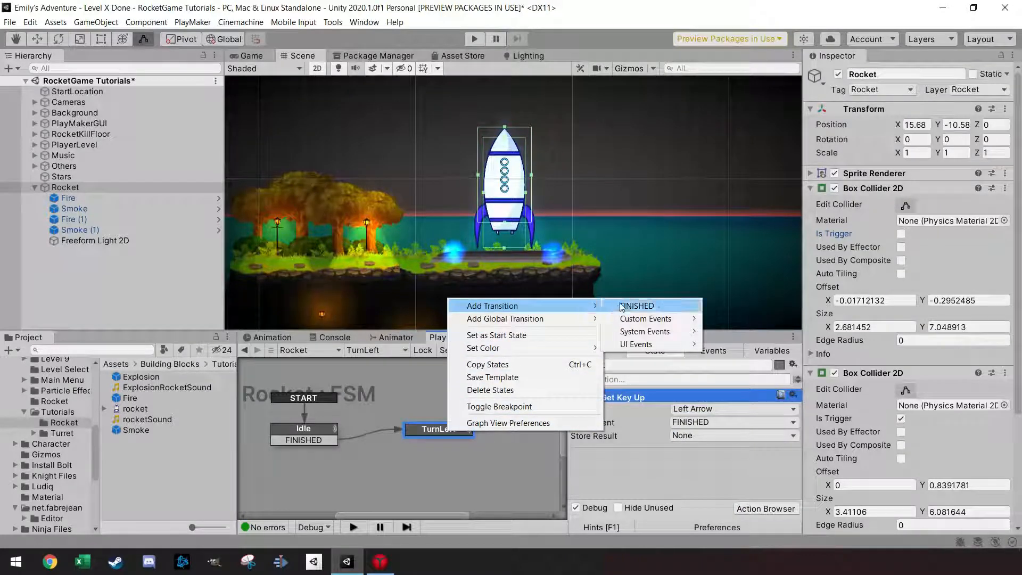
left_click(637, 306)
mouse_move(429, 442)
left_mouse_down()
mouse_move(321, 432)
mouse_move(426, 429)
left_mouse_up()
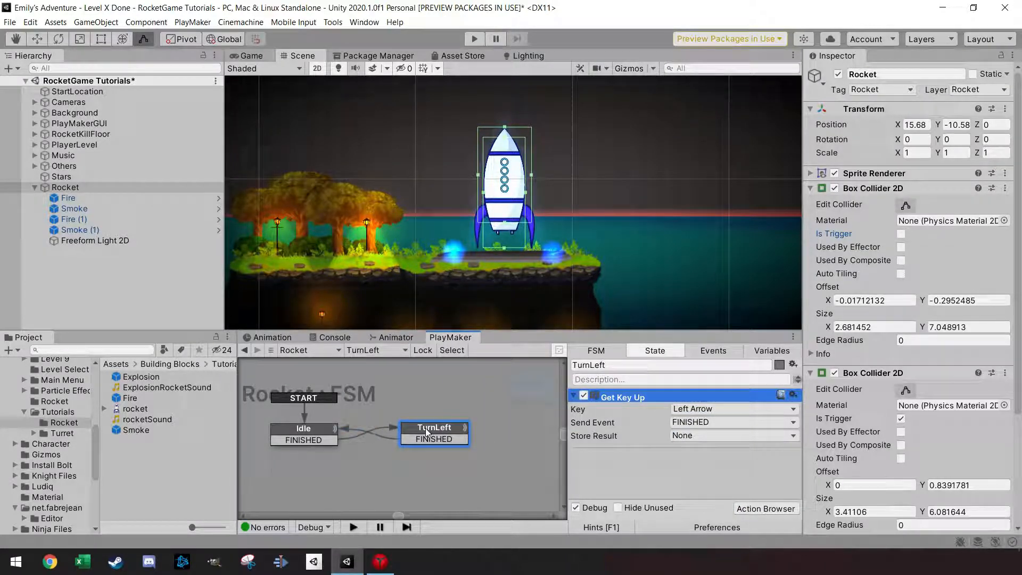
- Find the Rotate action and add it to the TurnLeft state above Get Key Up
left_click(765, 509)
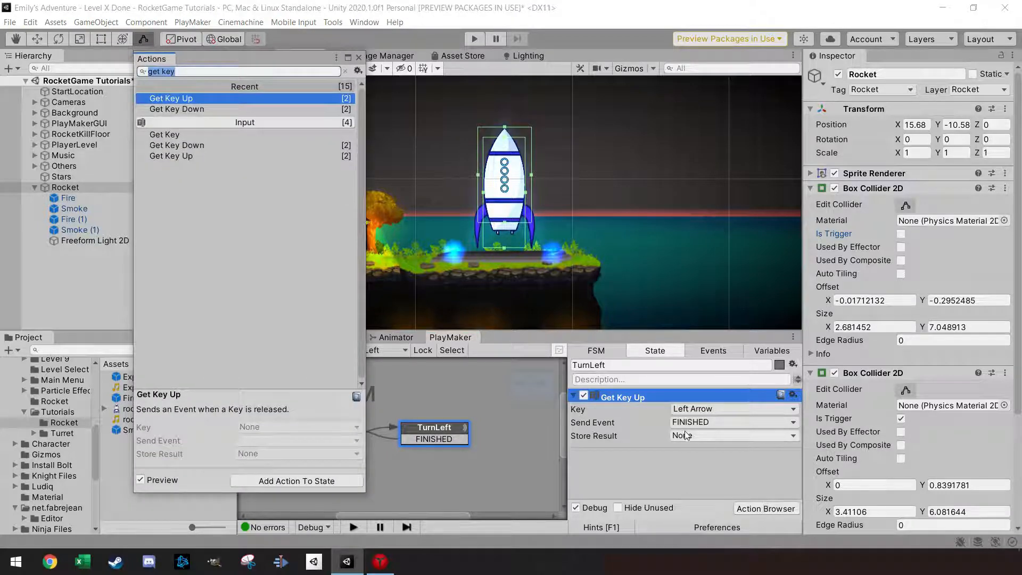
type("ro")
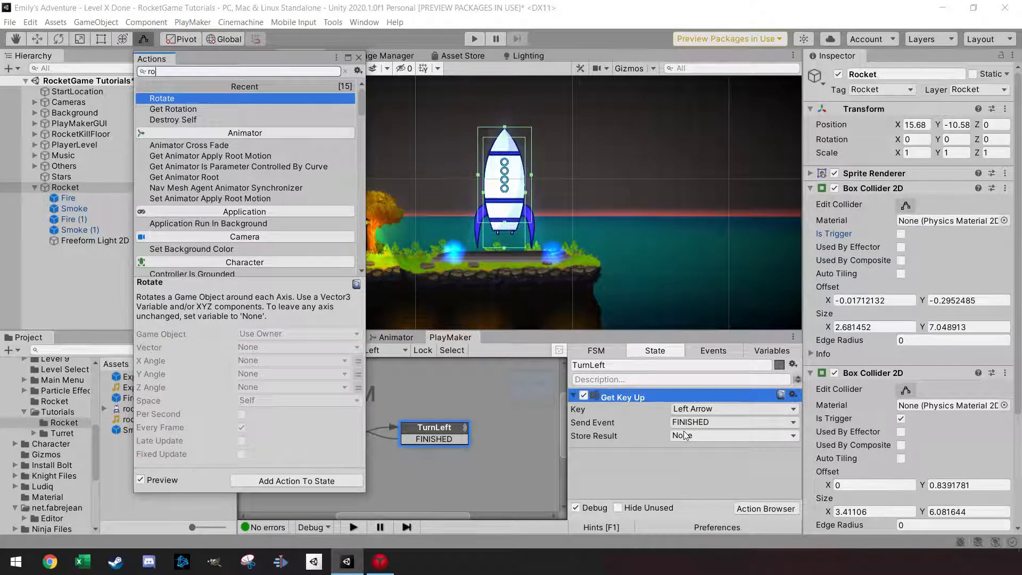
type("t")
key("Return")
left_click(359, 58)
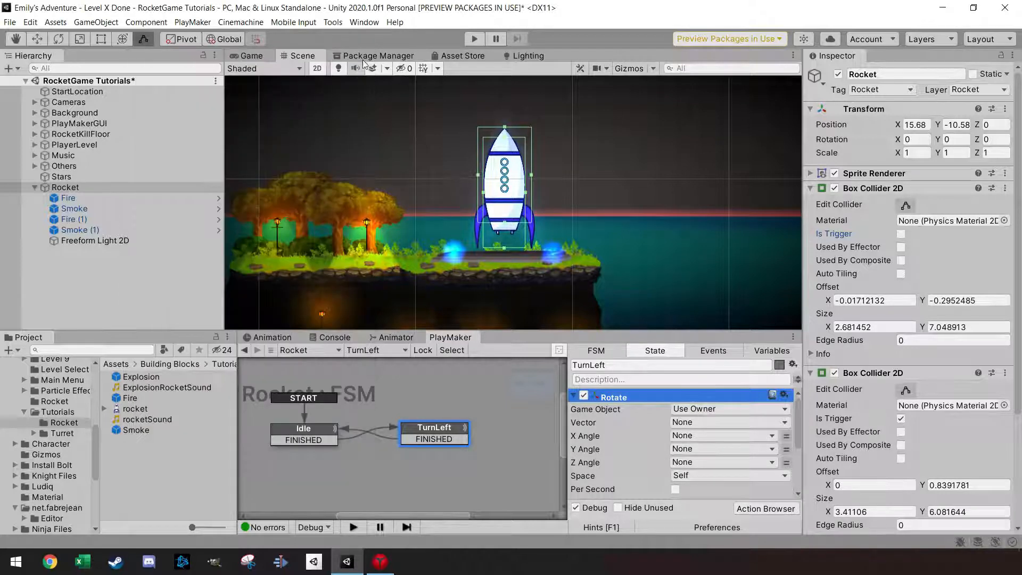
- Set the Rotate action's Z Angle to 1 and enable Fixed Update
left_click(787, 462)
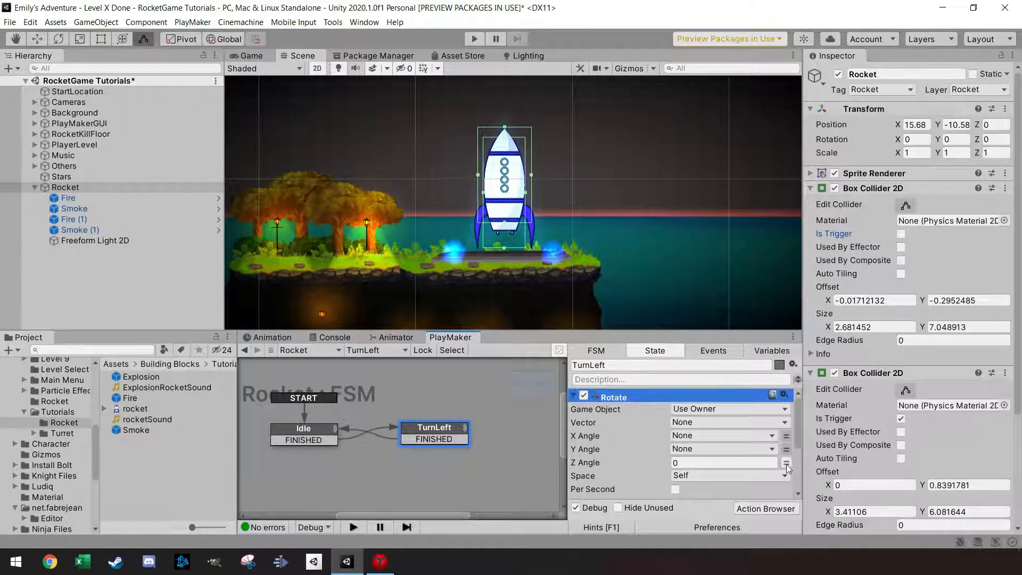
left_click(747, 462)
type("1")
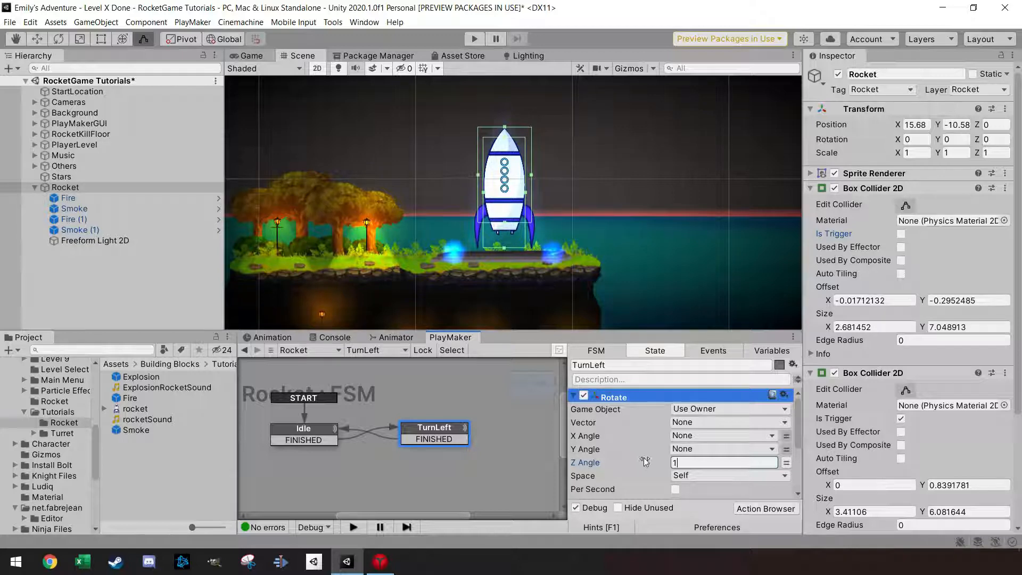
left_click_drag(797, 435, 802, 455)
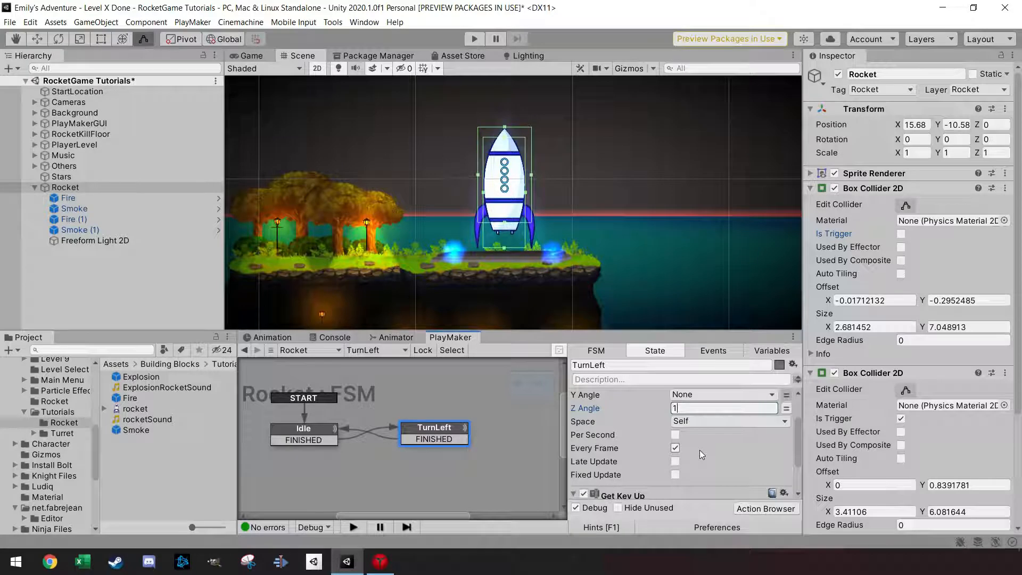
left_click(619, 477)
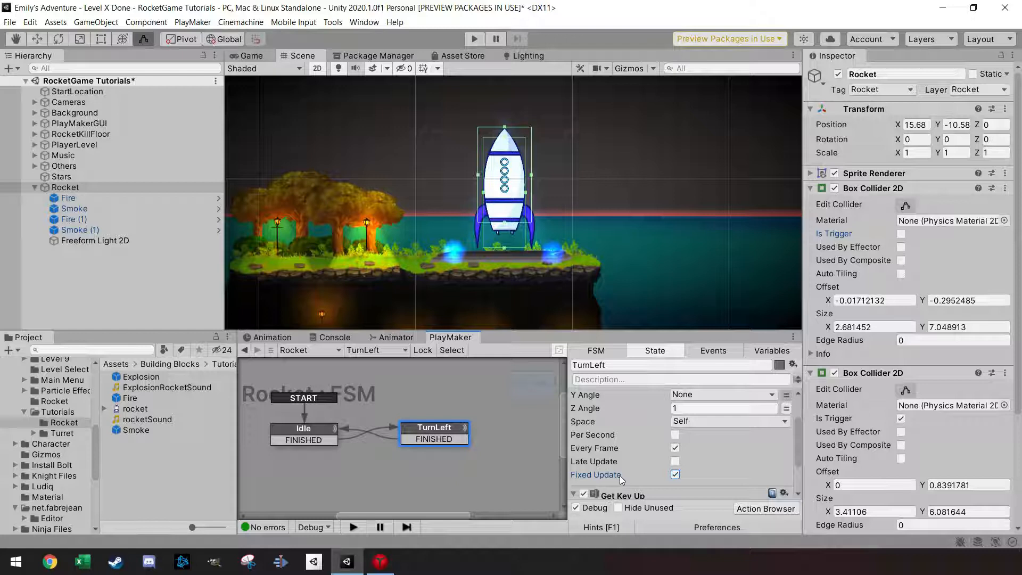
mouse_move(619, 475)
scroll(794, 442, "up", 1)
left_click_drag(795, 440, 798, 471)
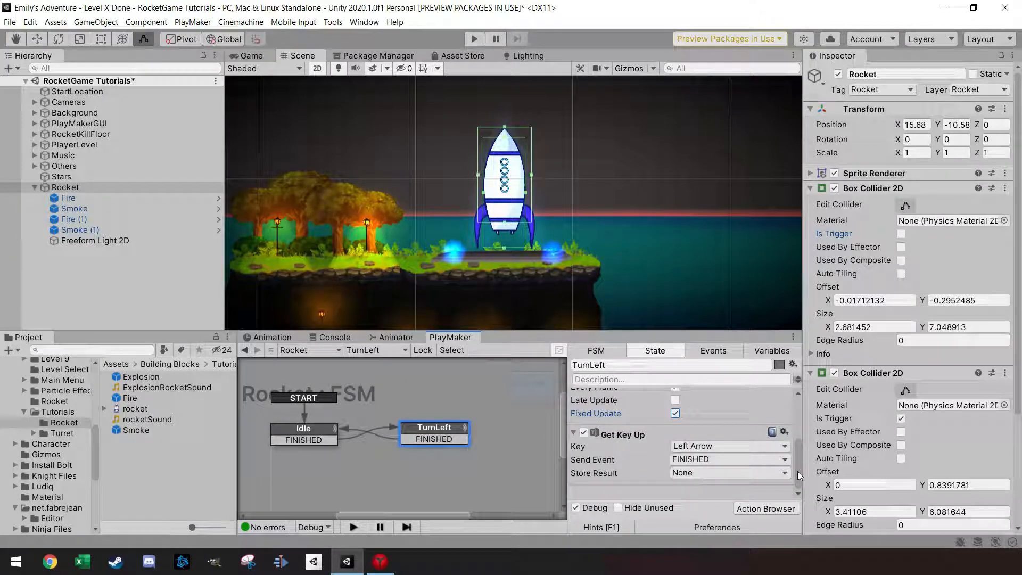
left_click_drag(797, 471, 794, 458)
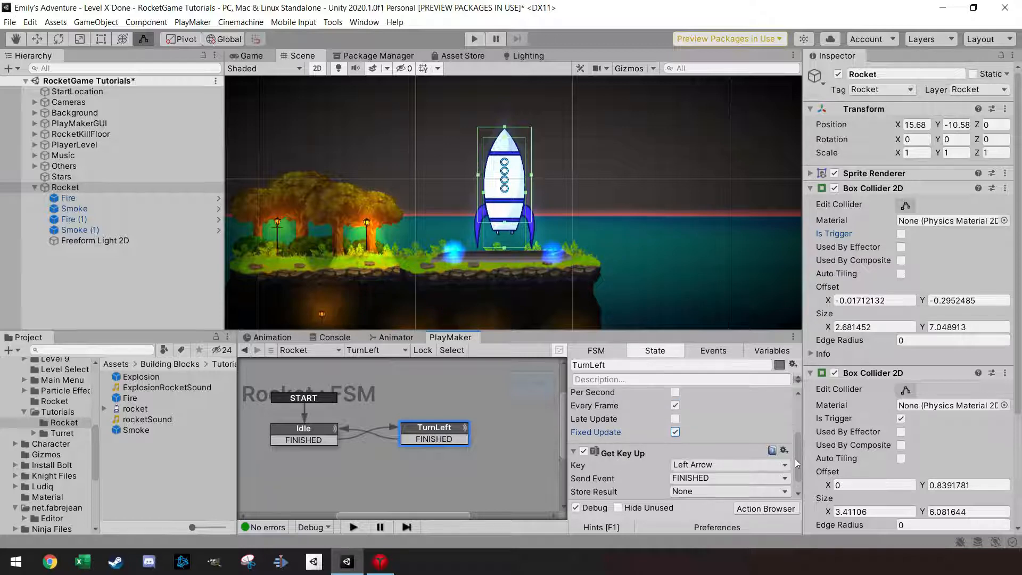
scroll(794, 458, "down", 2)
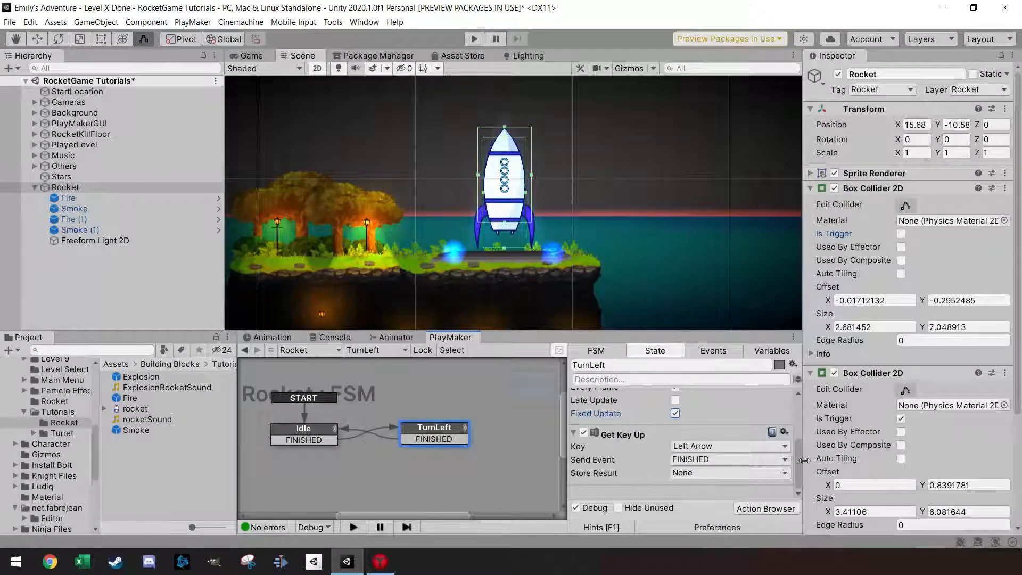
mouse_move(799, 459)
left_mouse_down()
mouse_move(797, 415)
mouse_move(794, 451)
left_mouse_up()
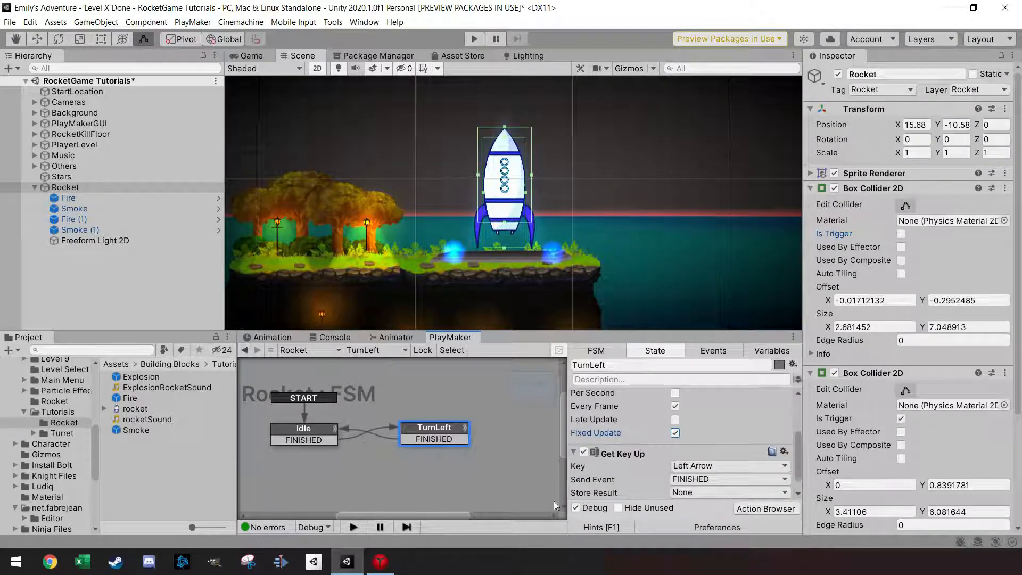
- Select all states of the TurnLeft FSM, and add a new FSM named Right to the Rocket
left_click(469, 503)
key("ctrl+a")
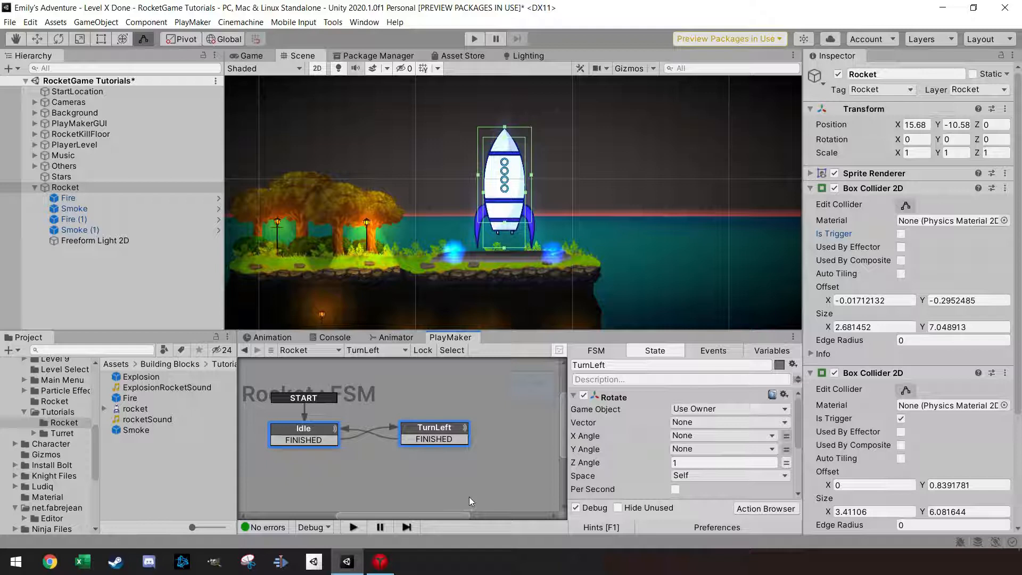
left_click(378, 349)
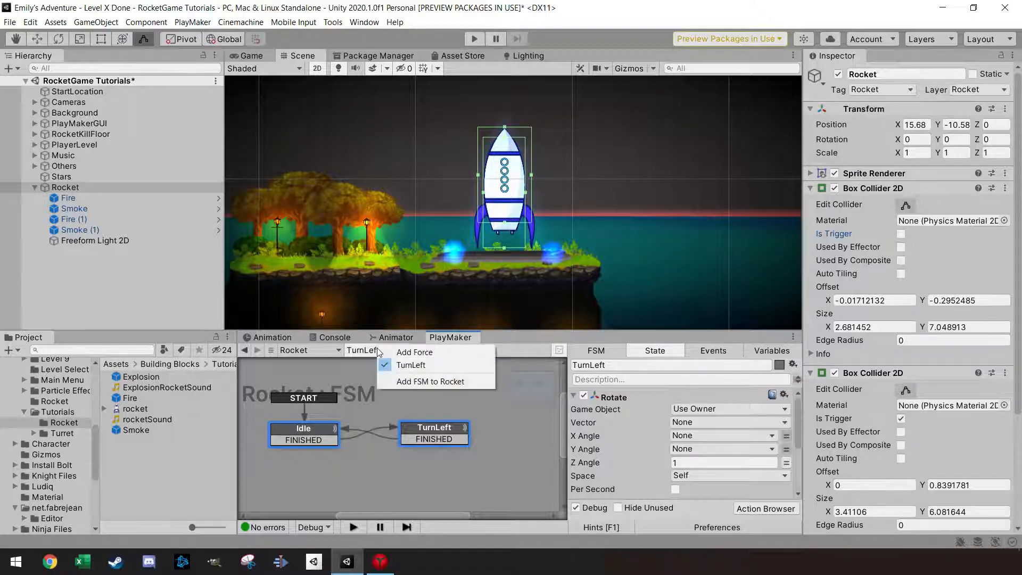
left_click(426, 383)
left_click(569, 365)
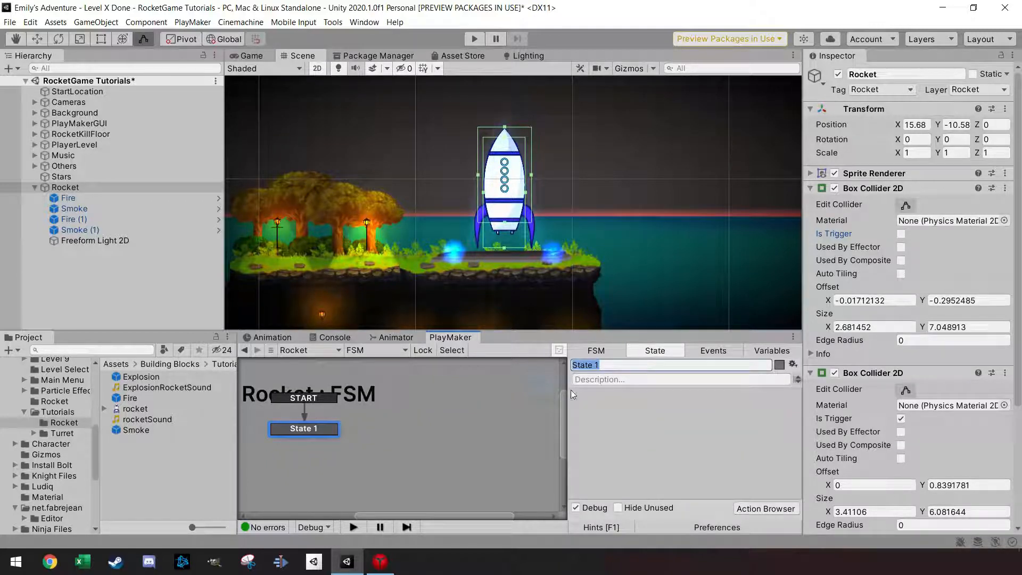
left_click(599, 353)
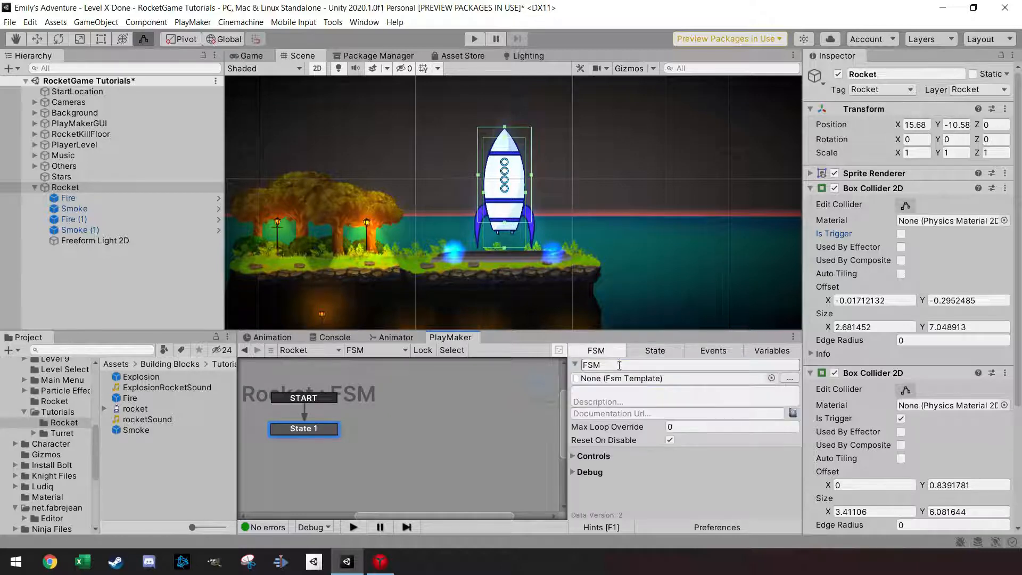
type("Right")
left_click(422, 451)
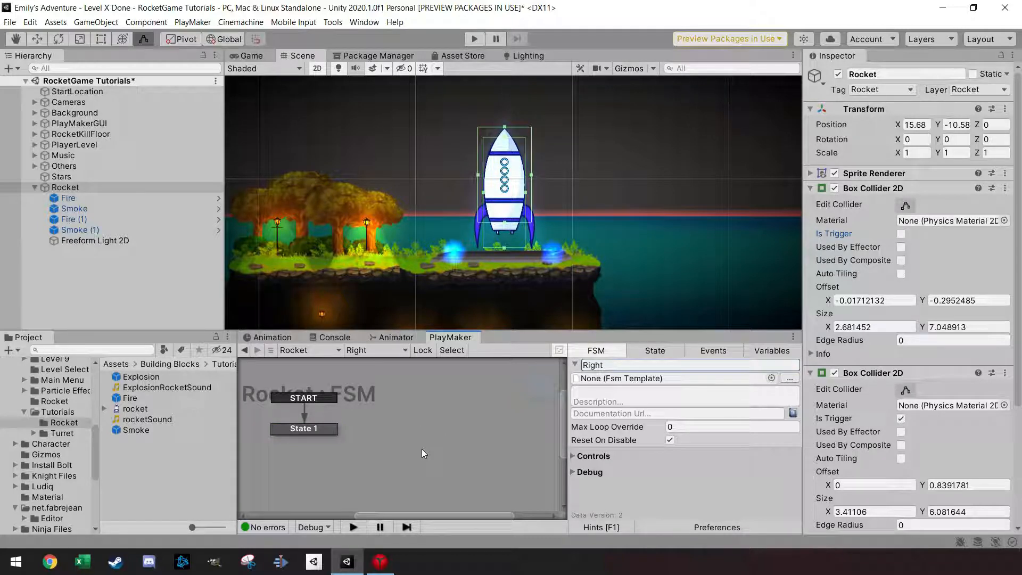
- Rename the Rocket's new FSM to TurnRight
left_click(385, 353)
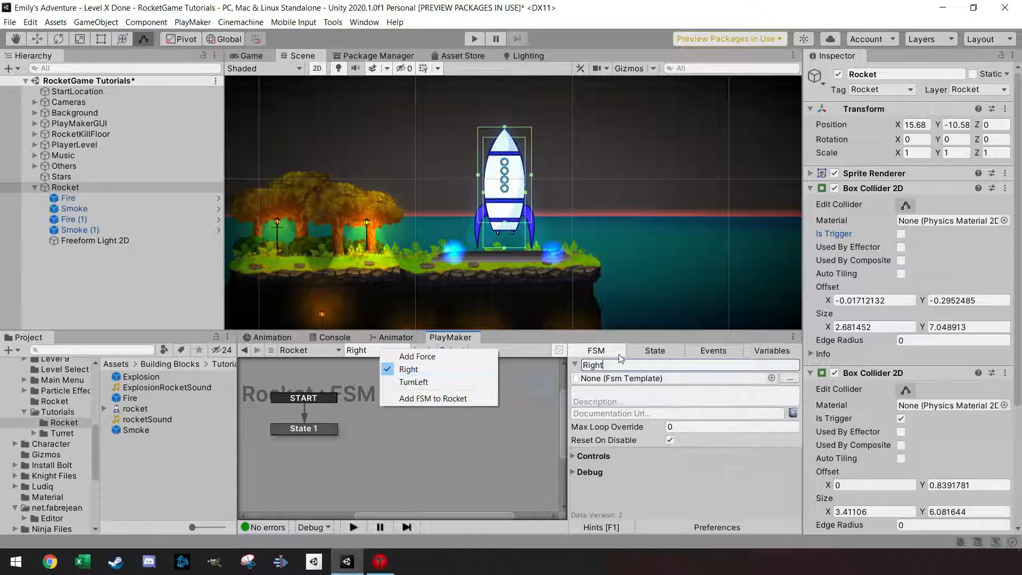
left_click(583, 365)
type("Turn")
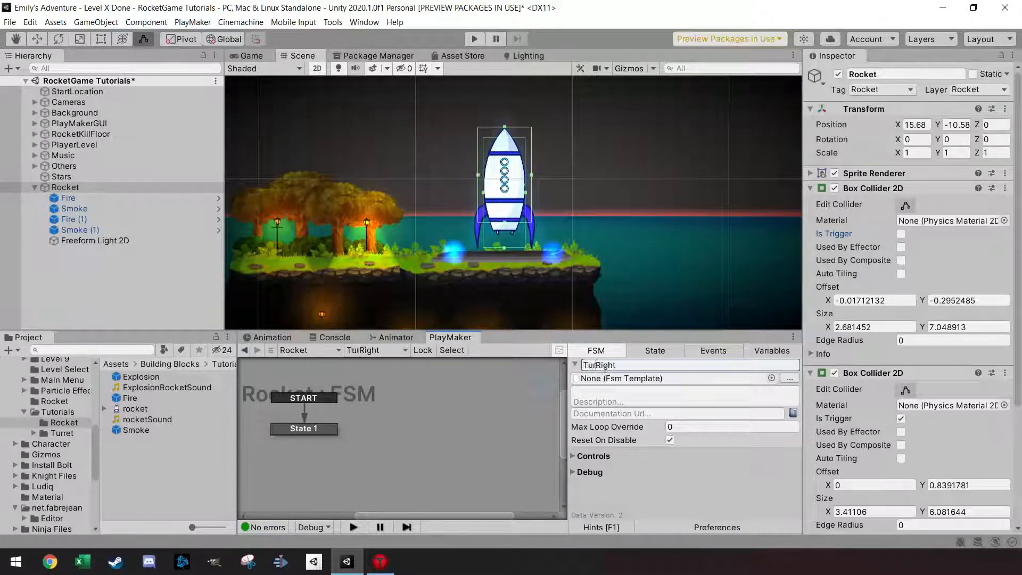
- Copy the TurnLeft FSM's states into the TurnRight FSM, replacing the start state, and delete the leftover State 1
left_click(375, 350)
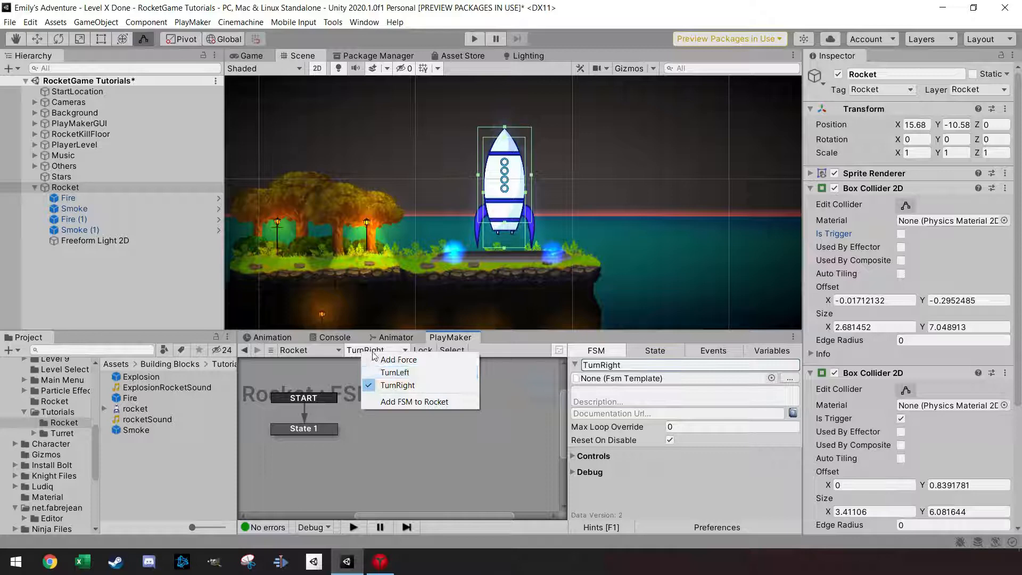
left_click(397, 385)
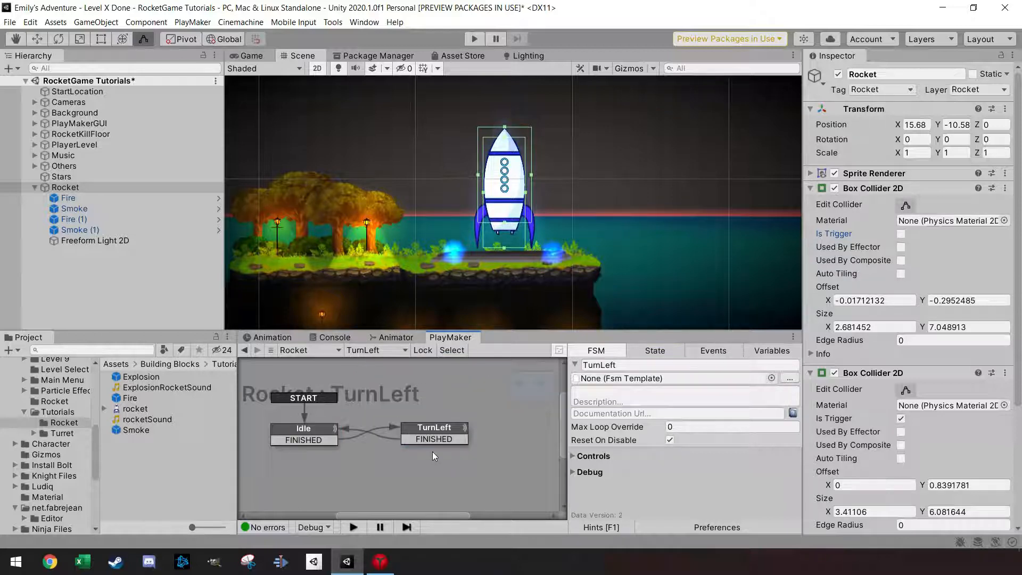
left_click(379, 349)
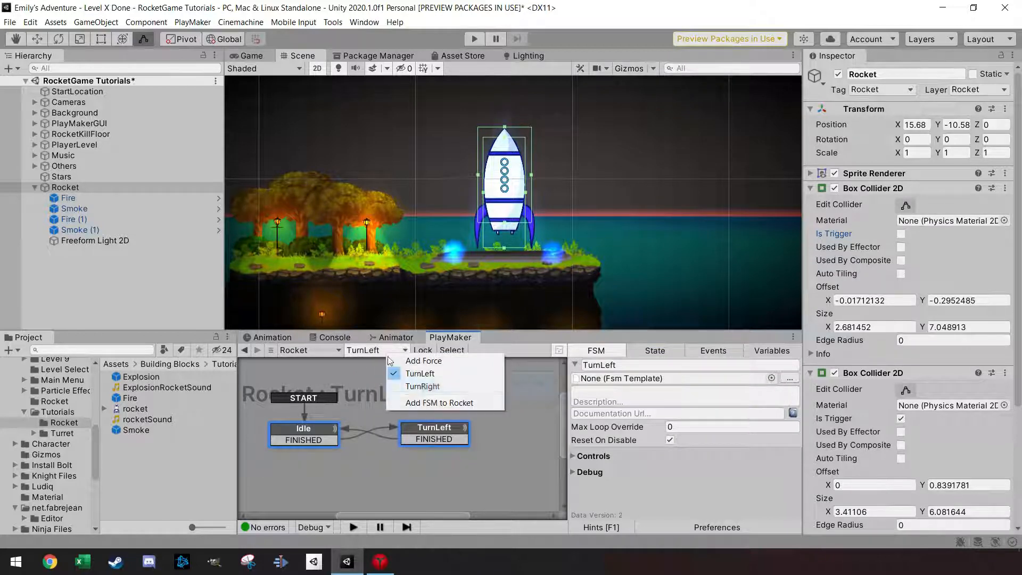
left_click(421, 386)
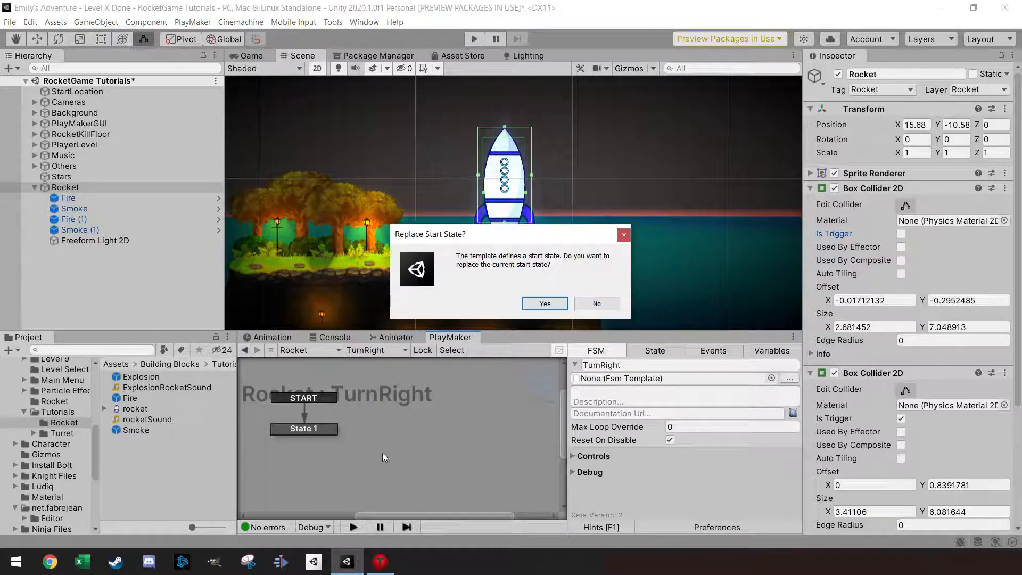
left_click(545, 304)
left_click(312, 429)
key("Delete")
- Set the Get Key Down key of the TurnRight FSM's Idle state to Right Arrow
middle_click_drag(452, 473, 332, 441)
left_click(330, 432)
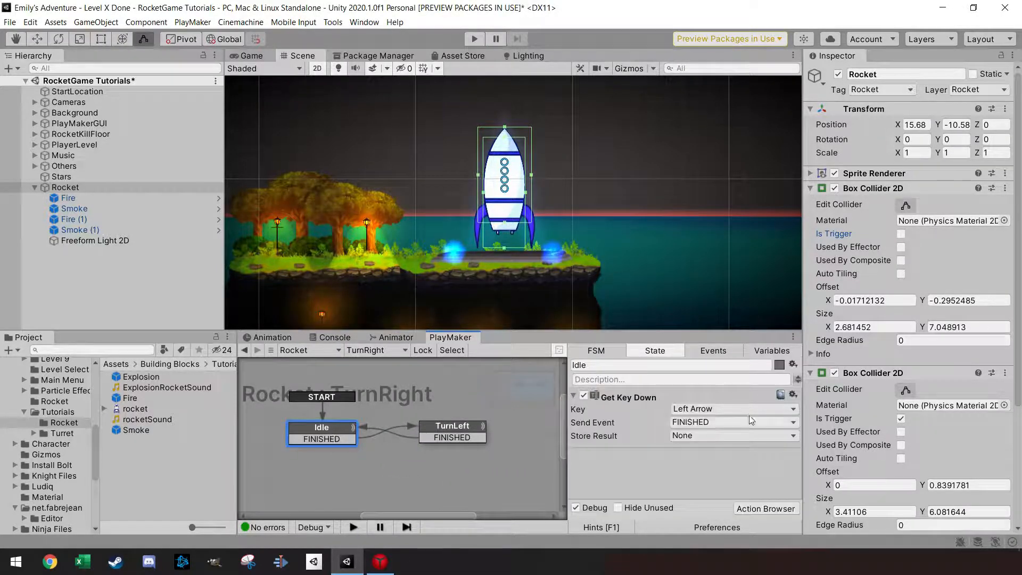
left_click(733, 409)
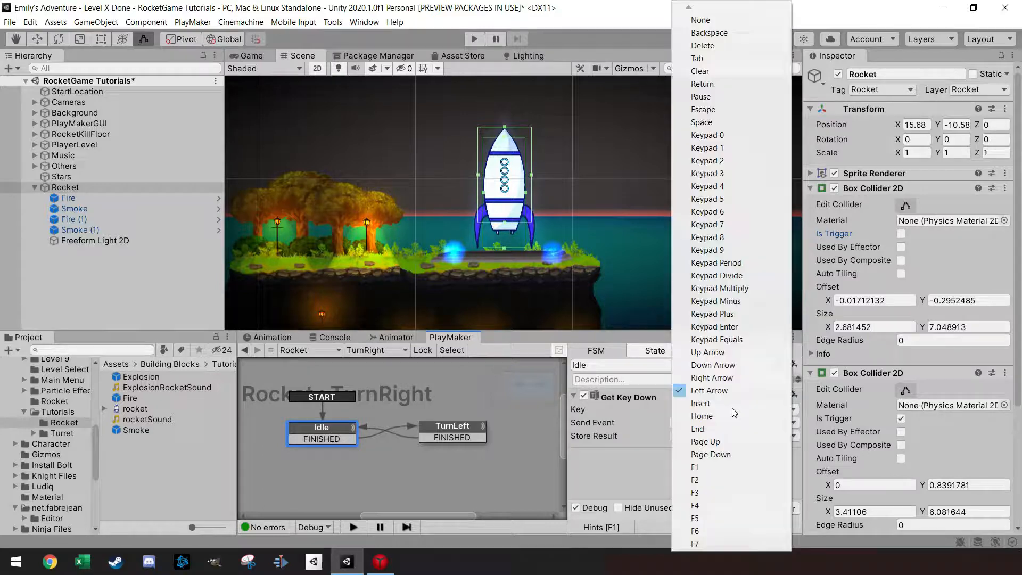
left_click(737, 379)
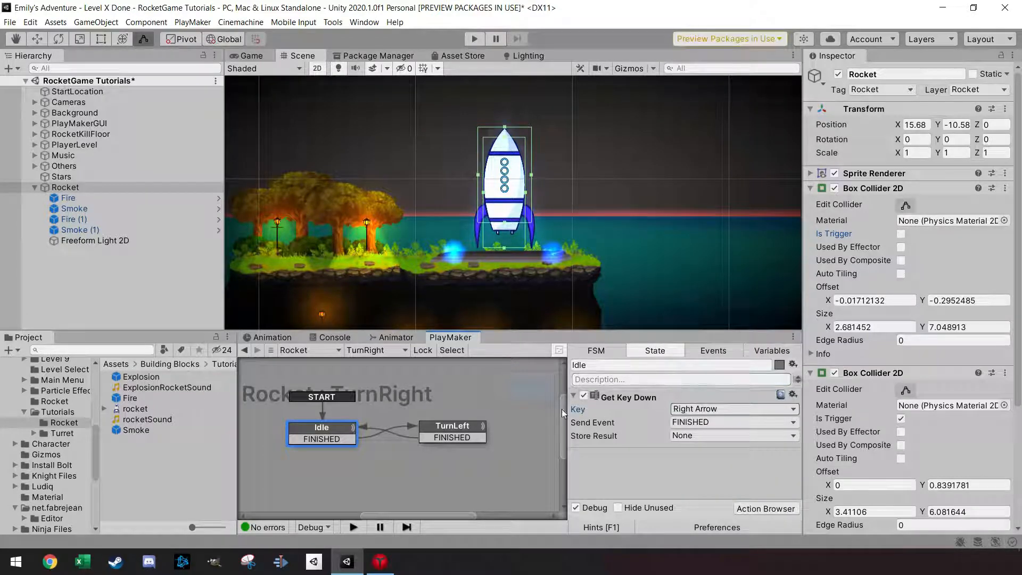
- Rename the copied TurnLeft state to TurnRigth and set its Rotate Z Angle to -1
left_click(459, 431)
left_click_drag(607, 365, 592, 366)
type("Rigth")
left_click(675, 462)
type("-1")
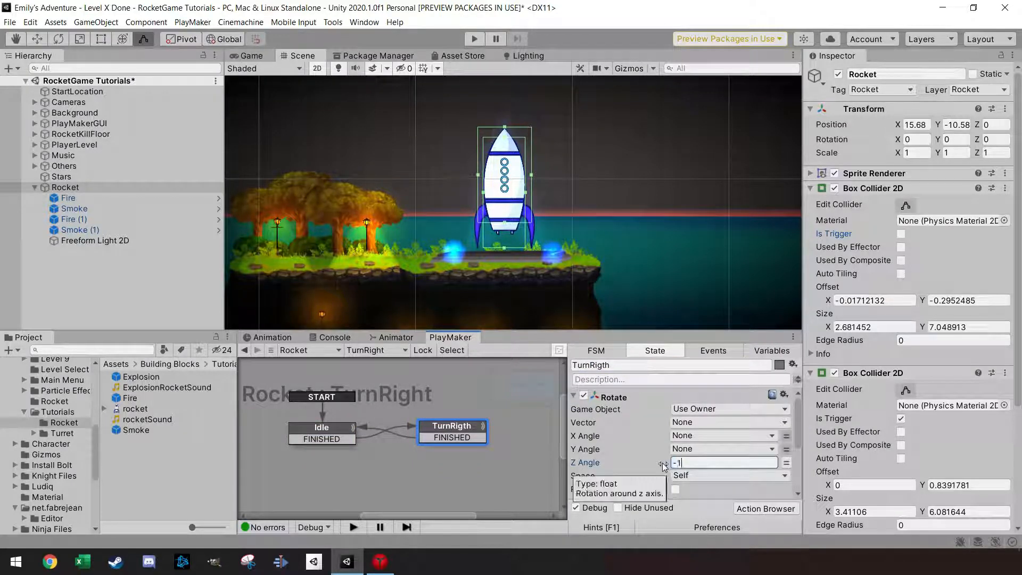
- Set the TurnRigth state's Get Key Up key to Right Arrow
left_click_drag(797, 431, 803, 475)
left_click(753, 445)
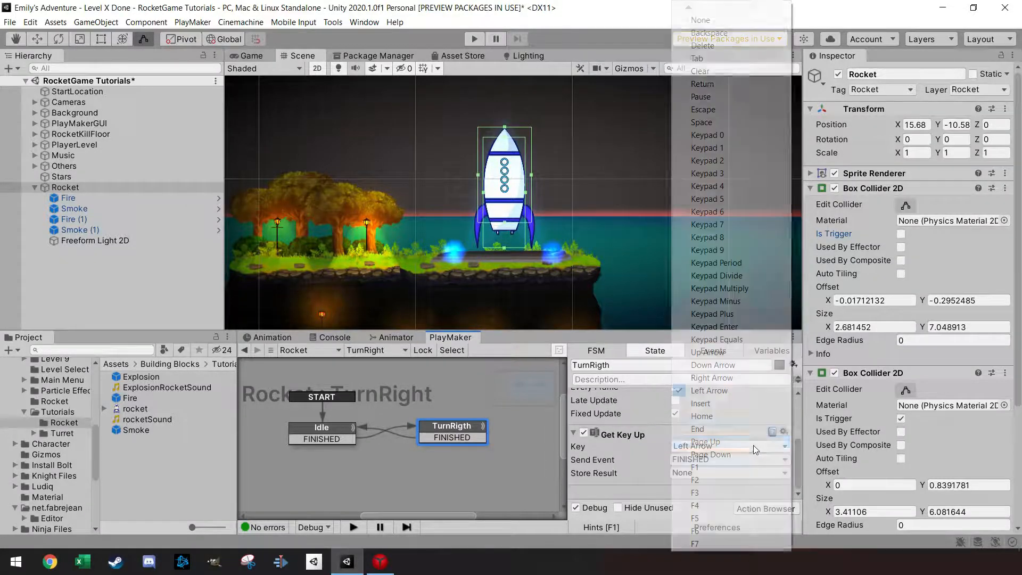
left_click(747, 378)
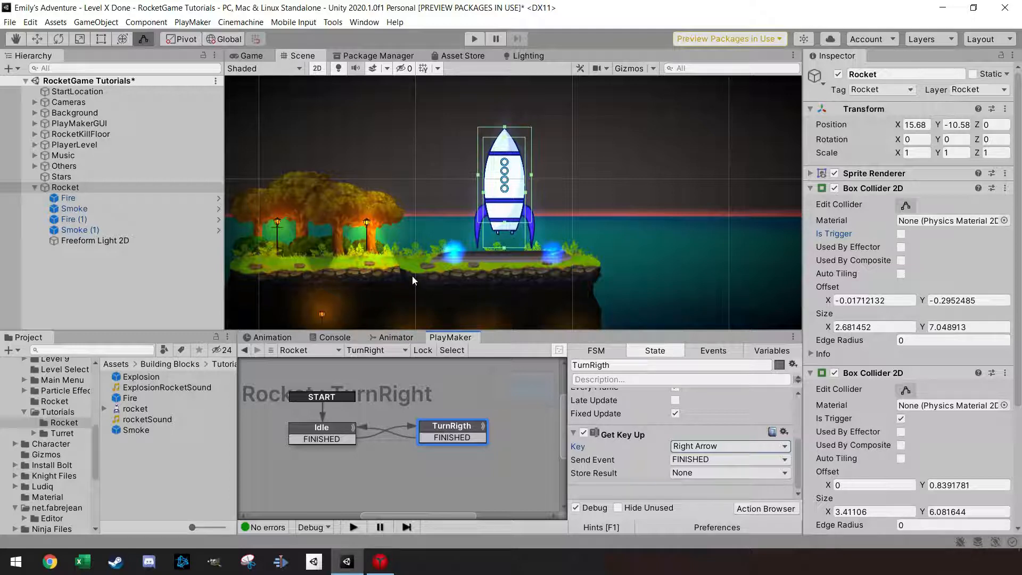
- Play-test the scene by flying the rocket and turning it both left and right, and stop play mode
left_click(473, 39)
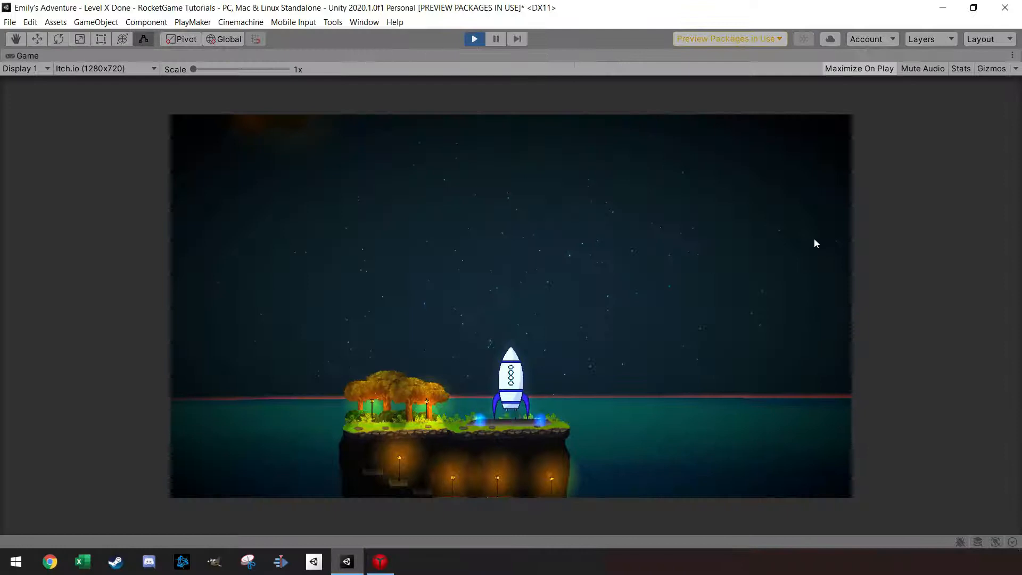
key("d")
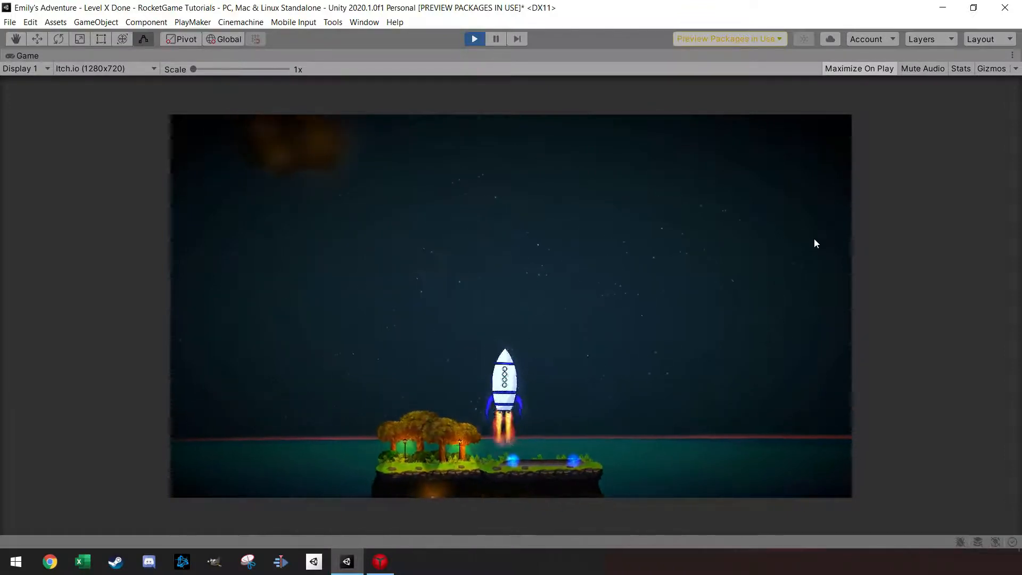
key("a")
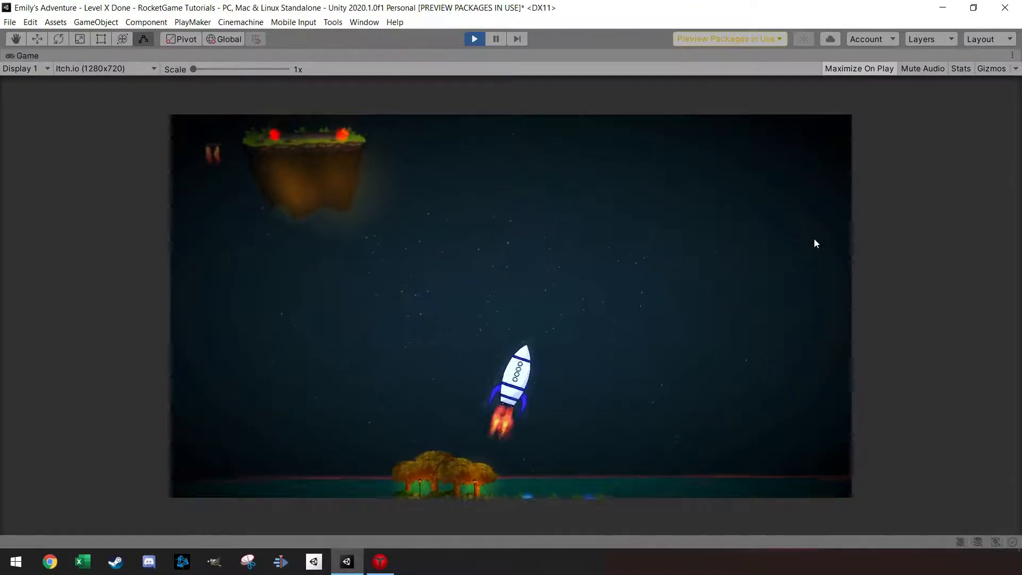
key("a")
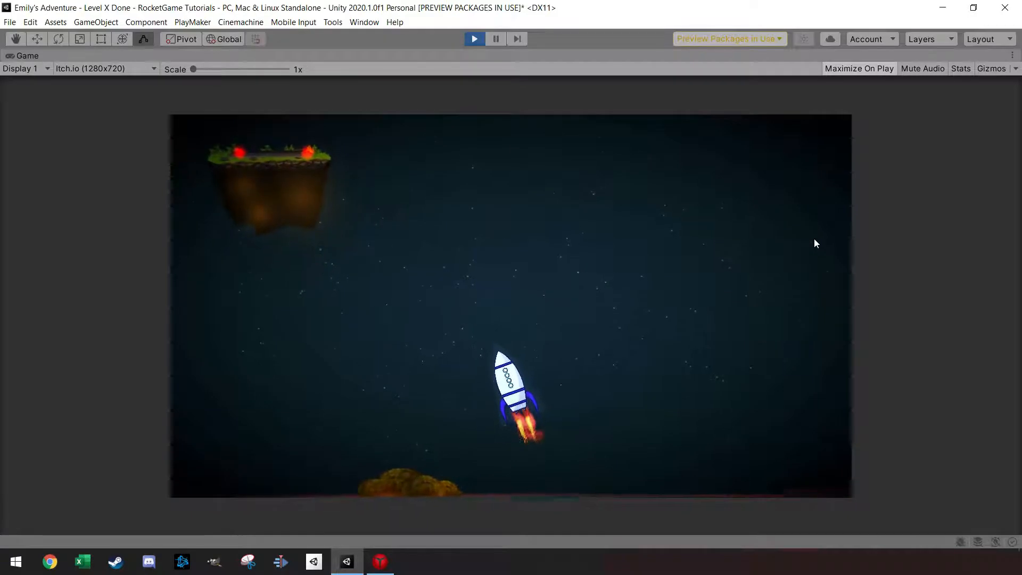
key("d")
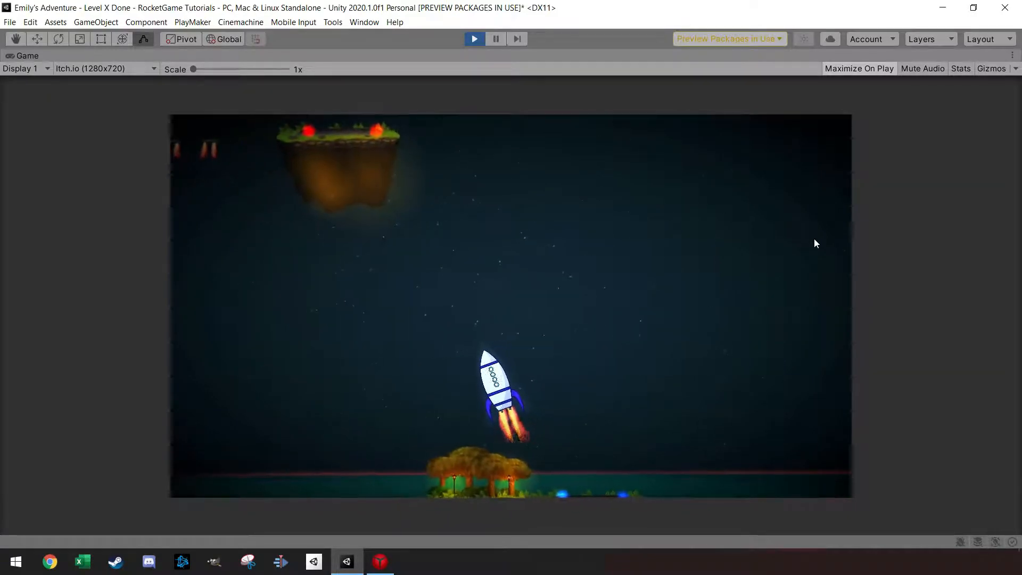
key("d")
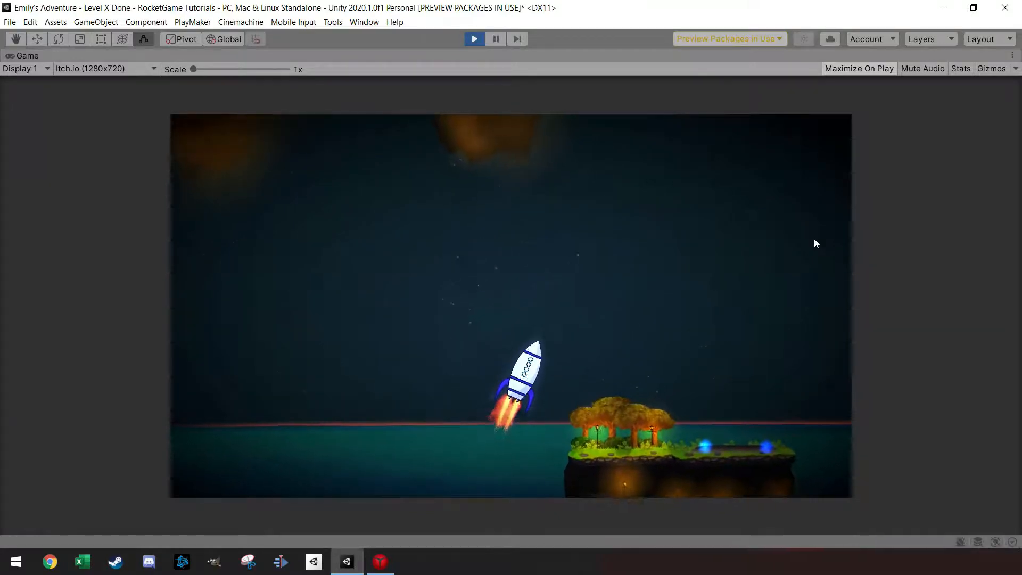
key("a")
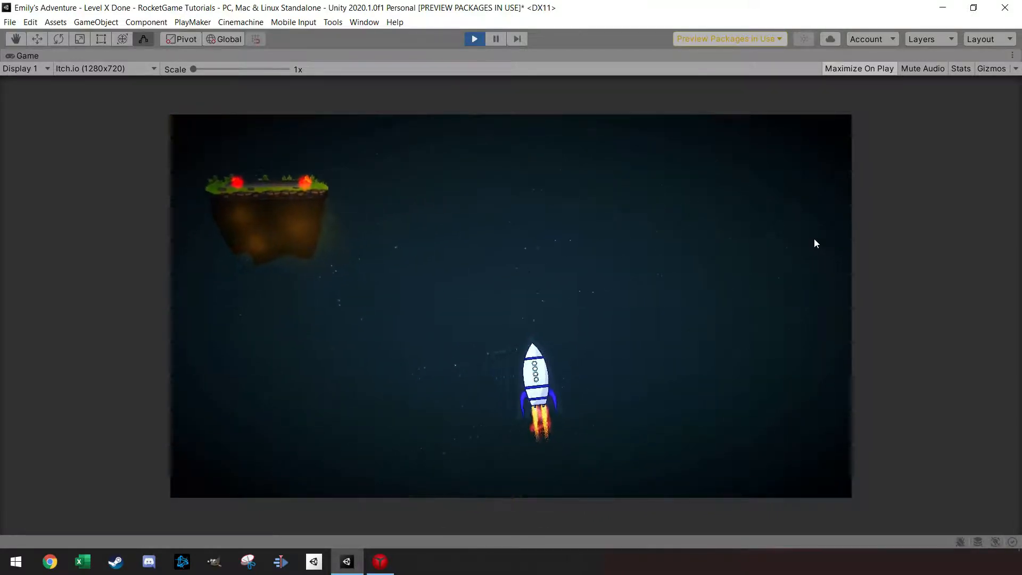
key("a")
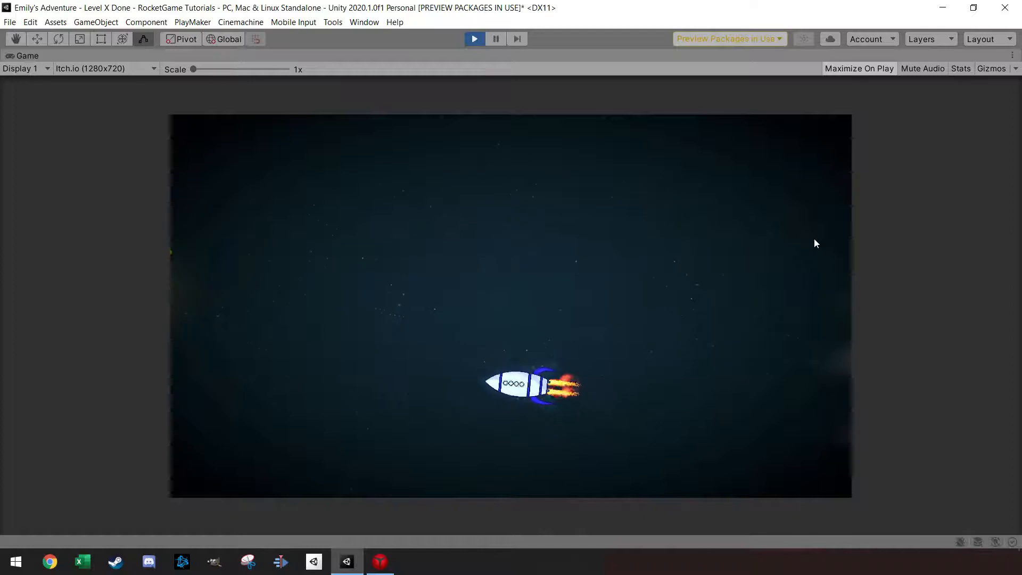
key("d")
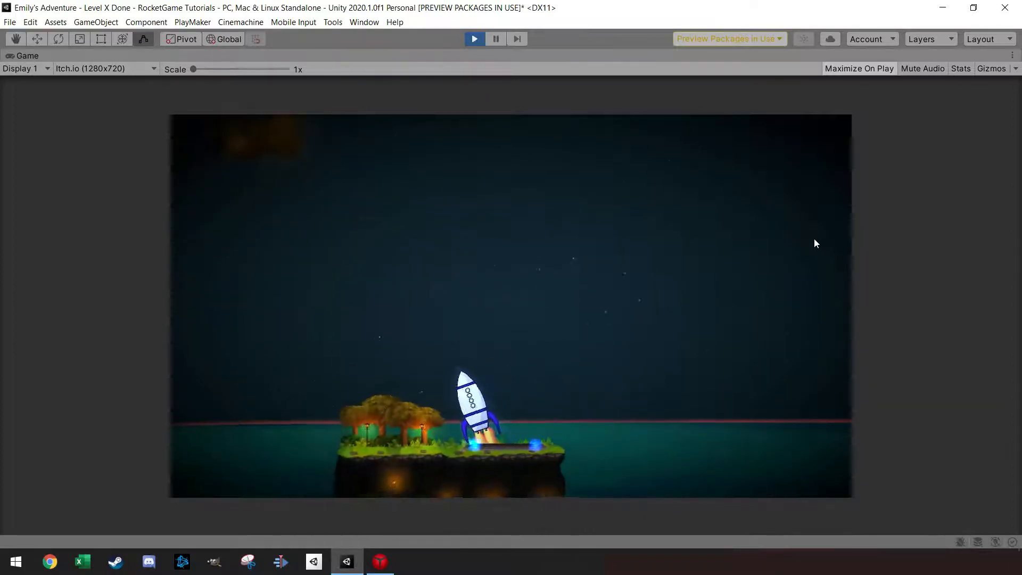
key("d")
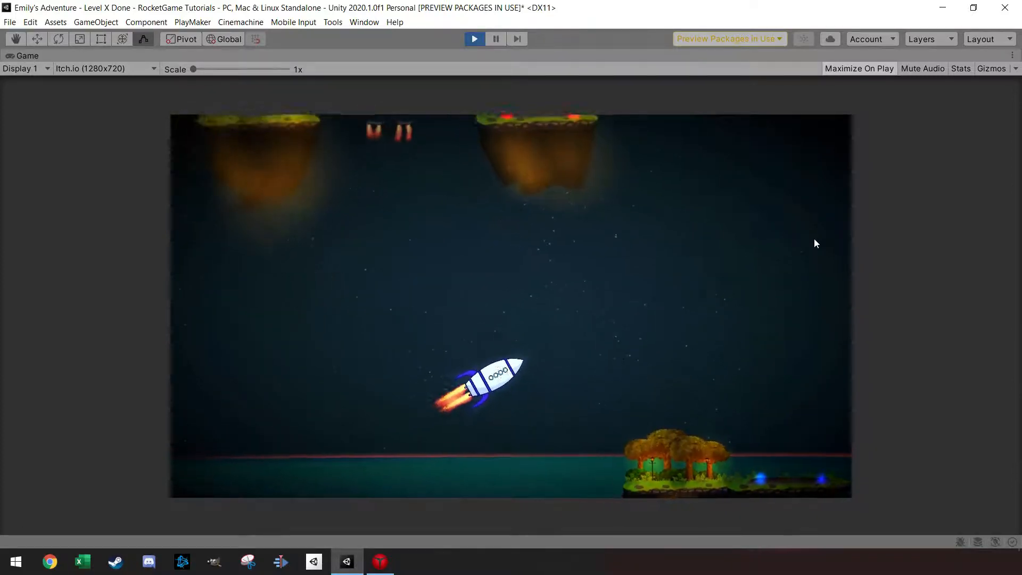
key("a")
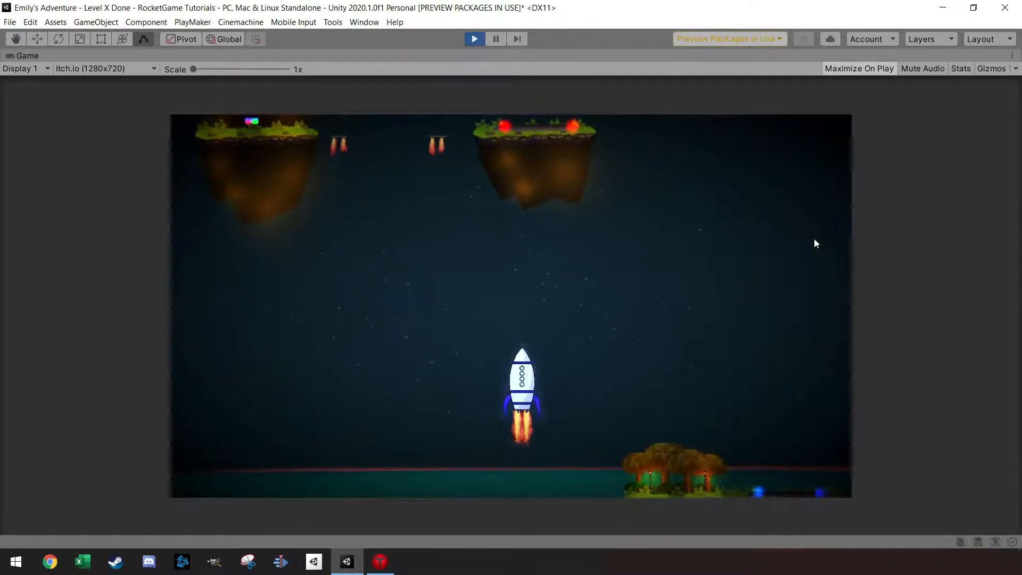
key("a")
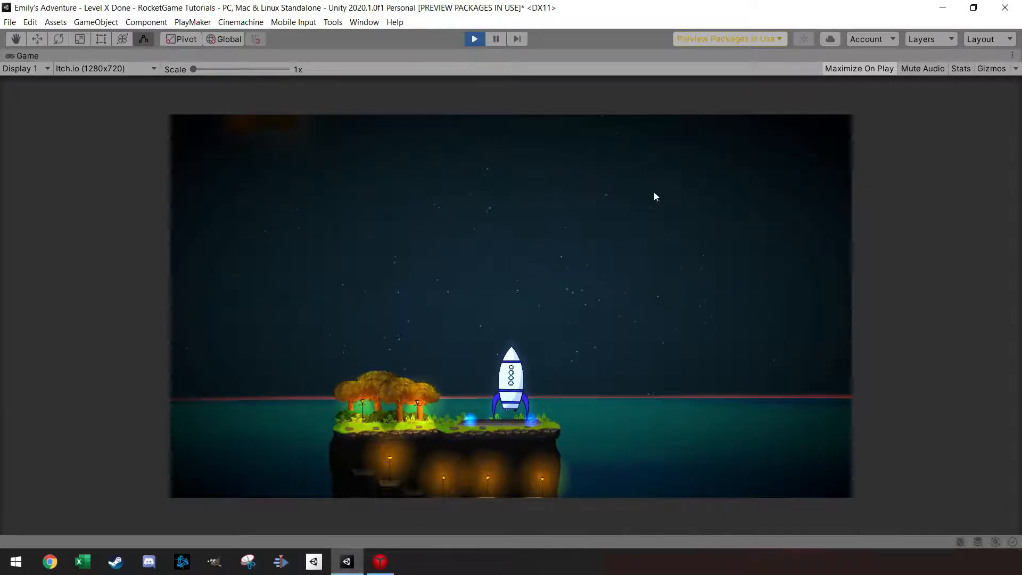
left_click(475, 39)
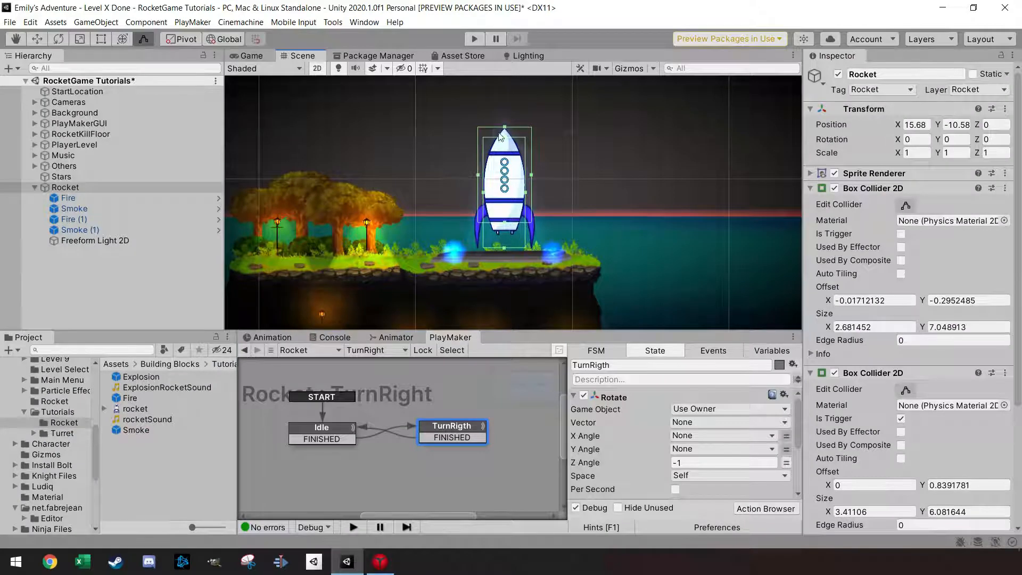
- Add a new FSM to the Rocket and name it Destroy Rocket
left_click(381, 353)
left_click(420, 402)
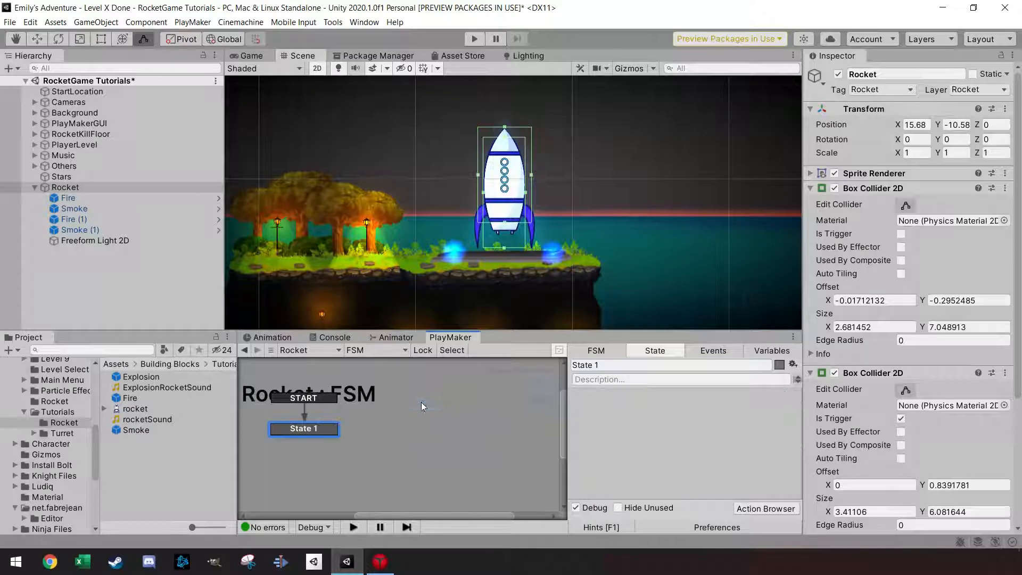
left_click(596, 350)
left_click(601, 366)
type("Destroyu")
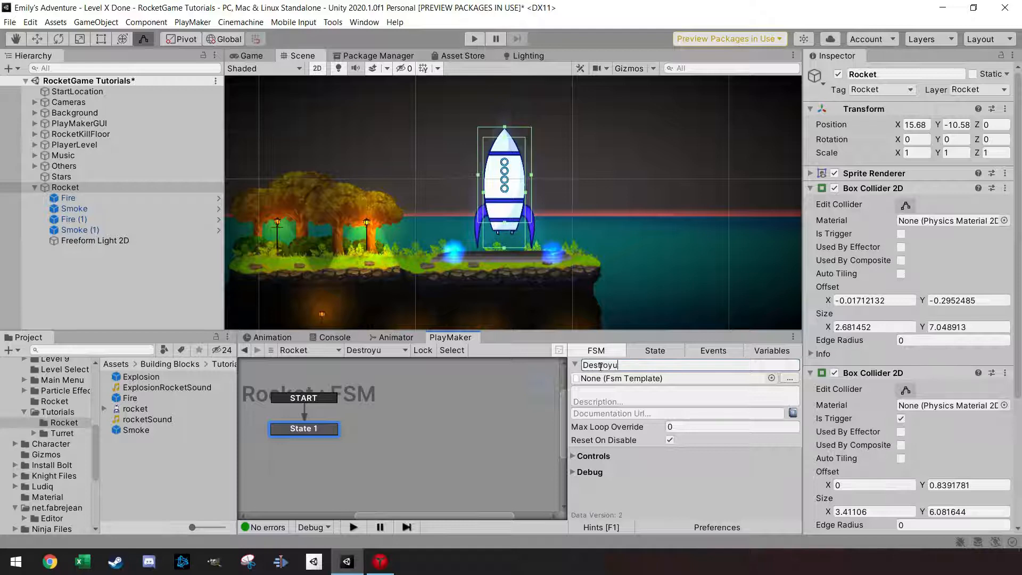
key("BackSpace")
type(" Rocket")
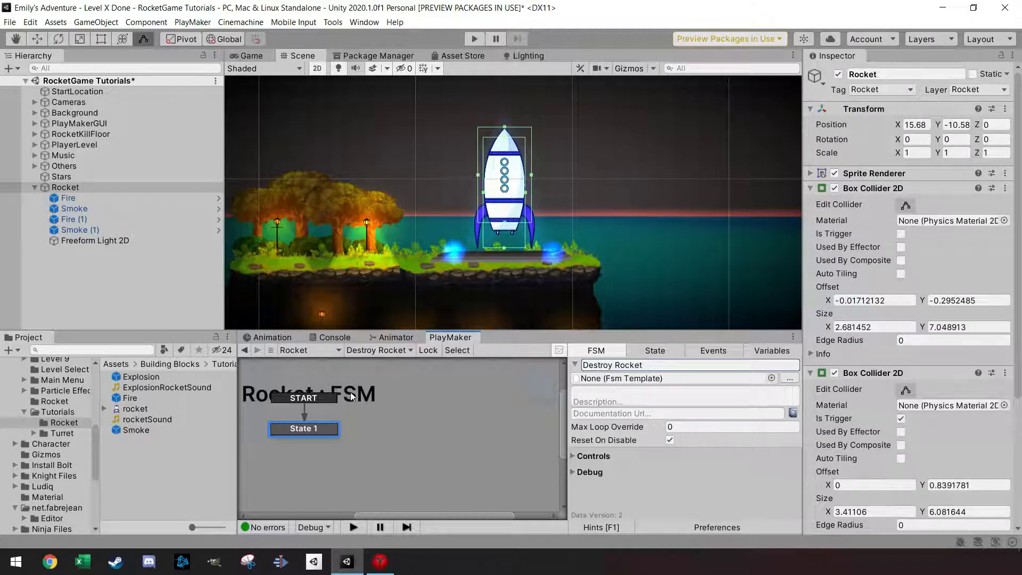
- Reposition State 1 in the Destroy Rocket graph and add a Trigger2D Event action to it
left_click(661, 356)
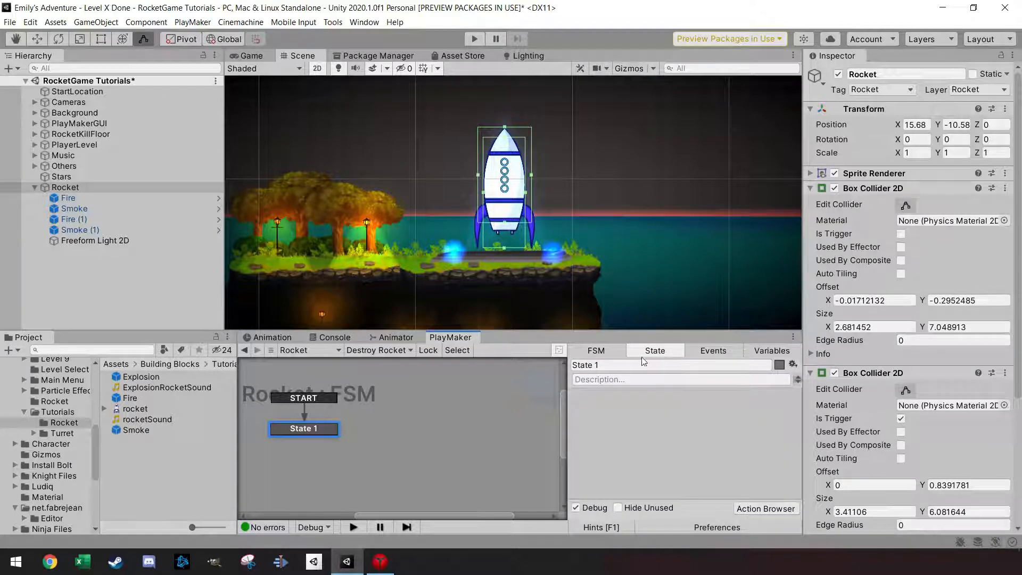
left_click_drag(311, 427, 342, 420)
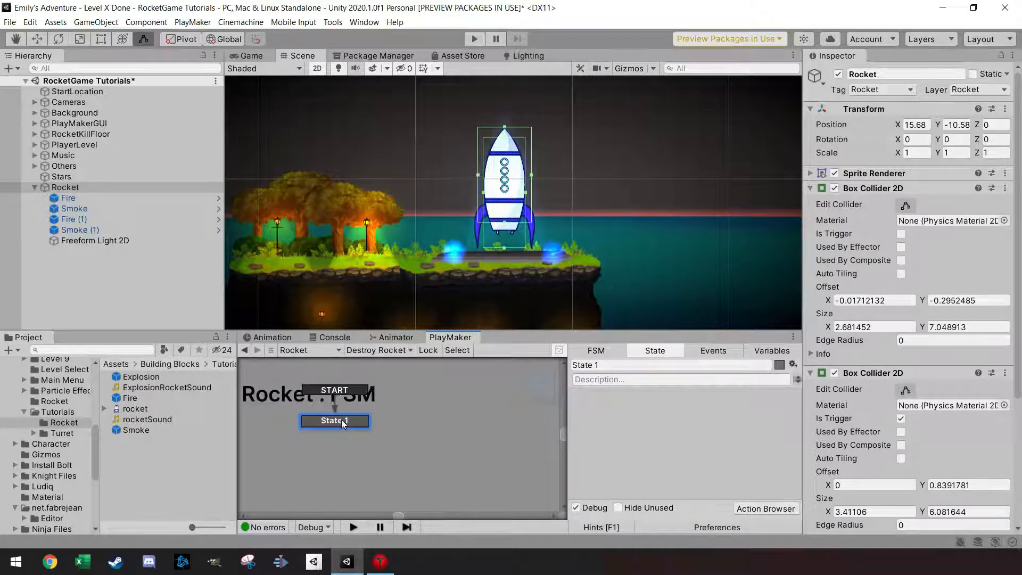
left_click_drag(340, 420, 346, 414)
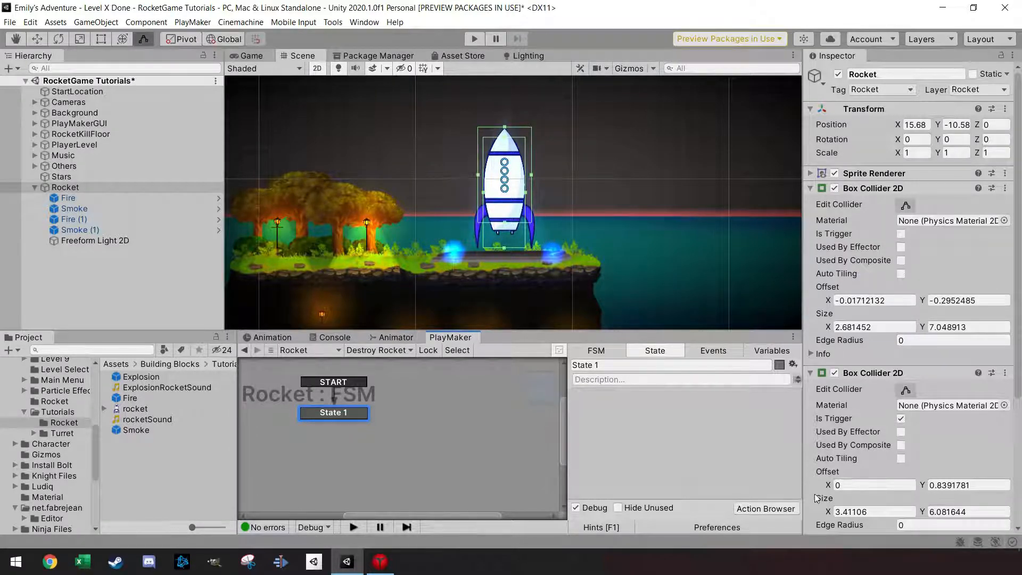
left_click(771, 509)
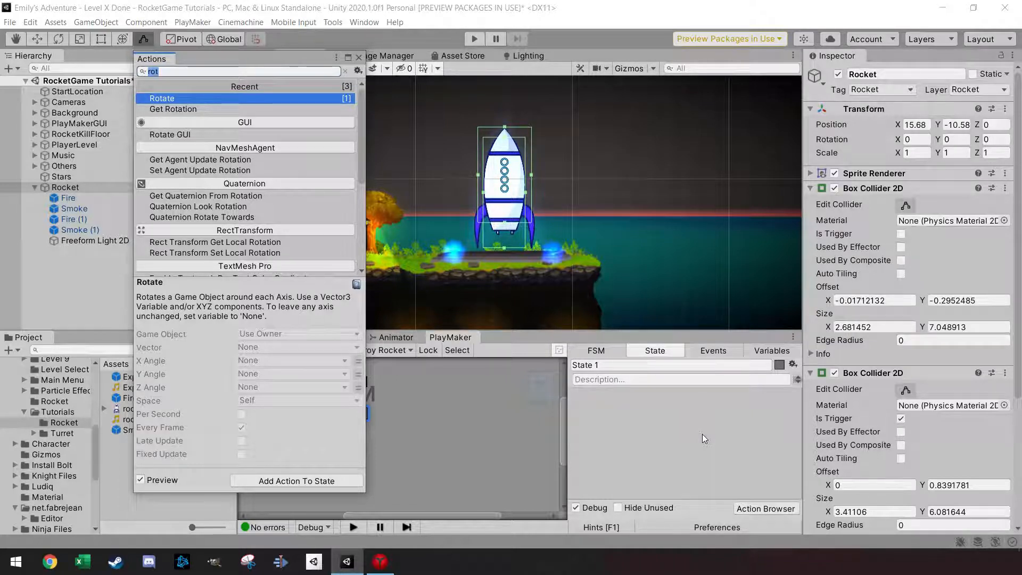
type("trigg")
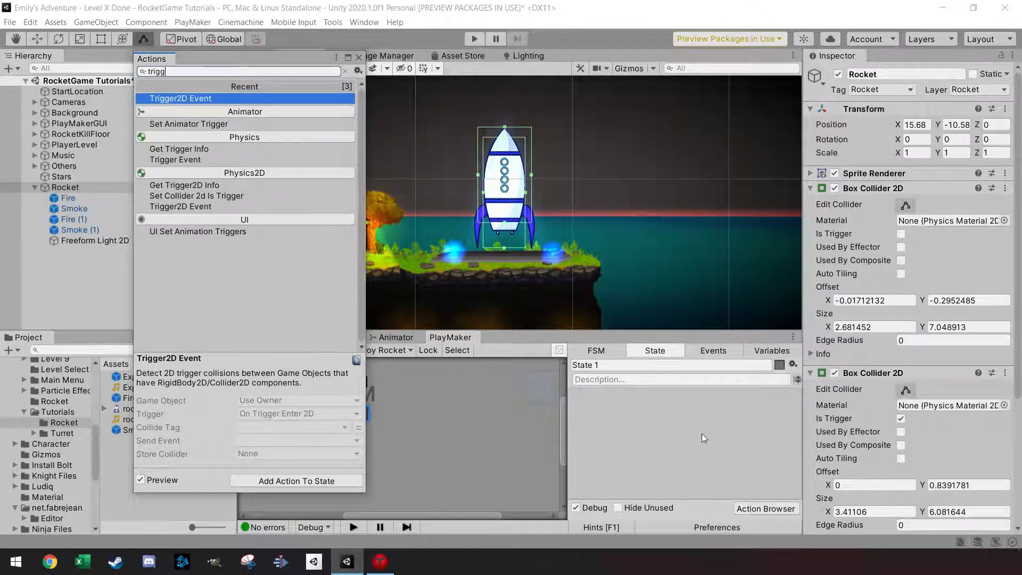
key("Return")
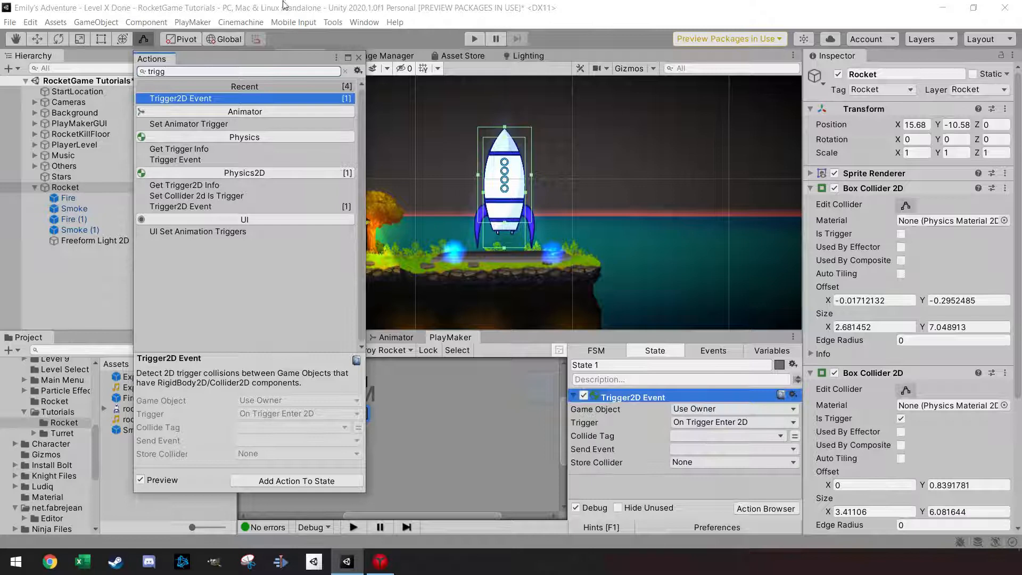
left_click(357, 57)
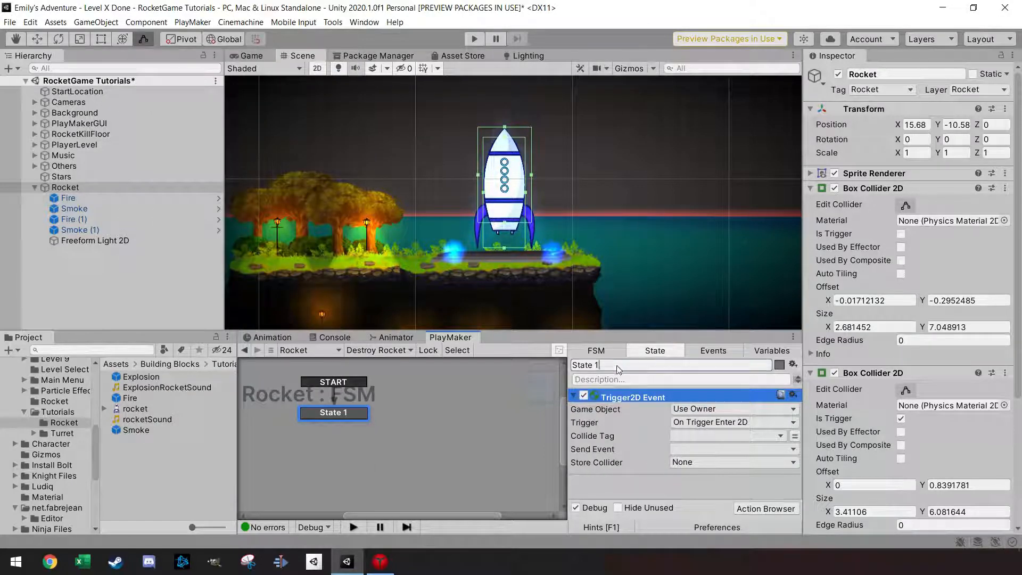
- Rename State 1 to Trigger and set its Trigger2D Event Collide Tag to RocketDestroy
left_click(583, 364)
type("Trigger")
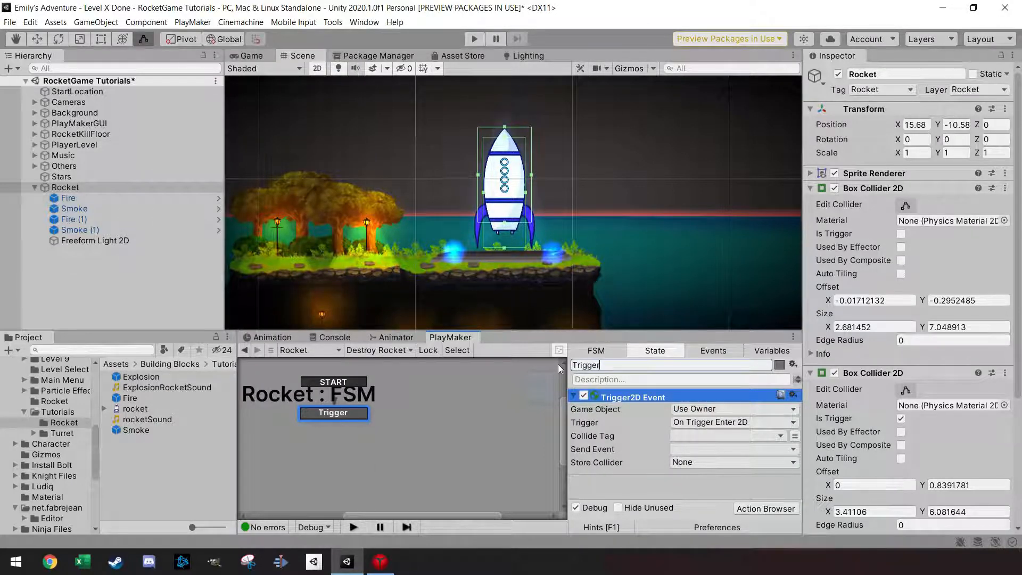
left_click(596, 350)
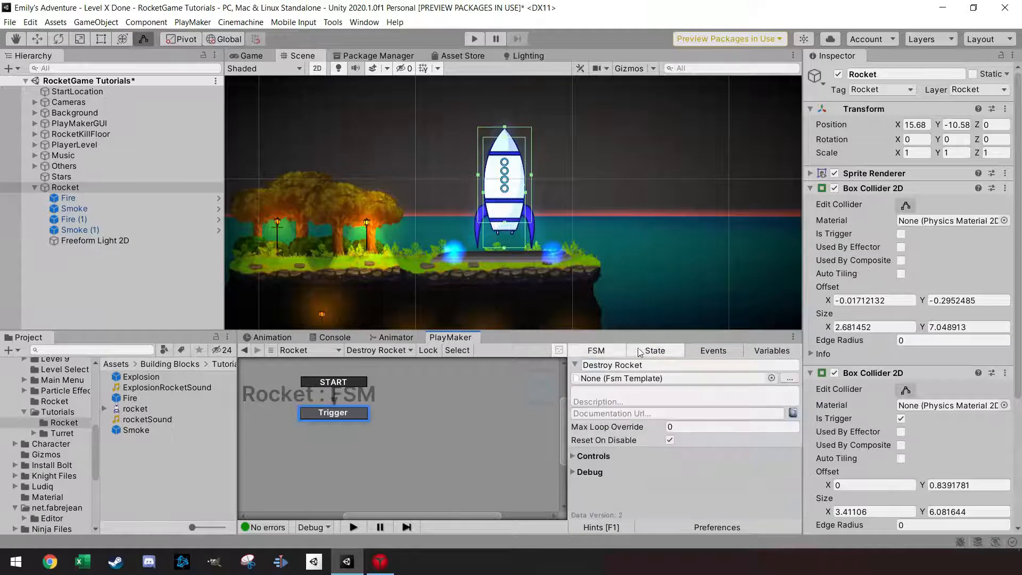
left_click(655, 350)
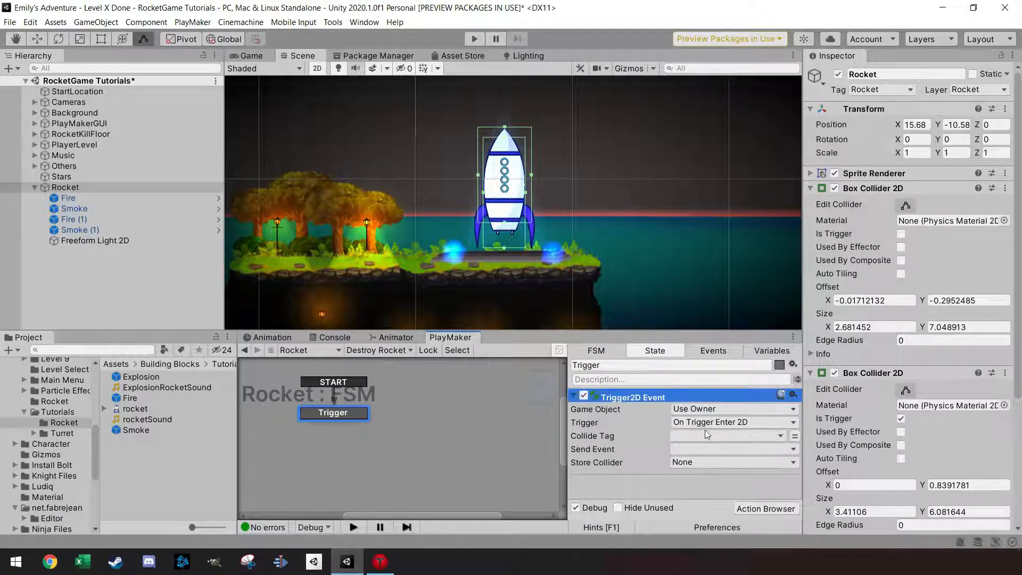
left_click(739, 439)
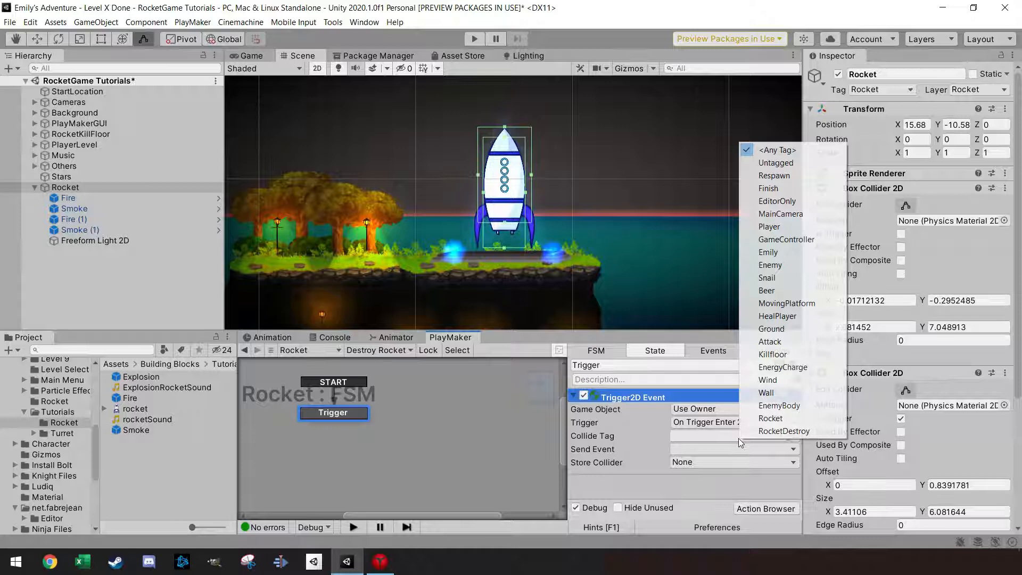
left_click(776, 431)
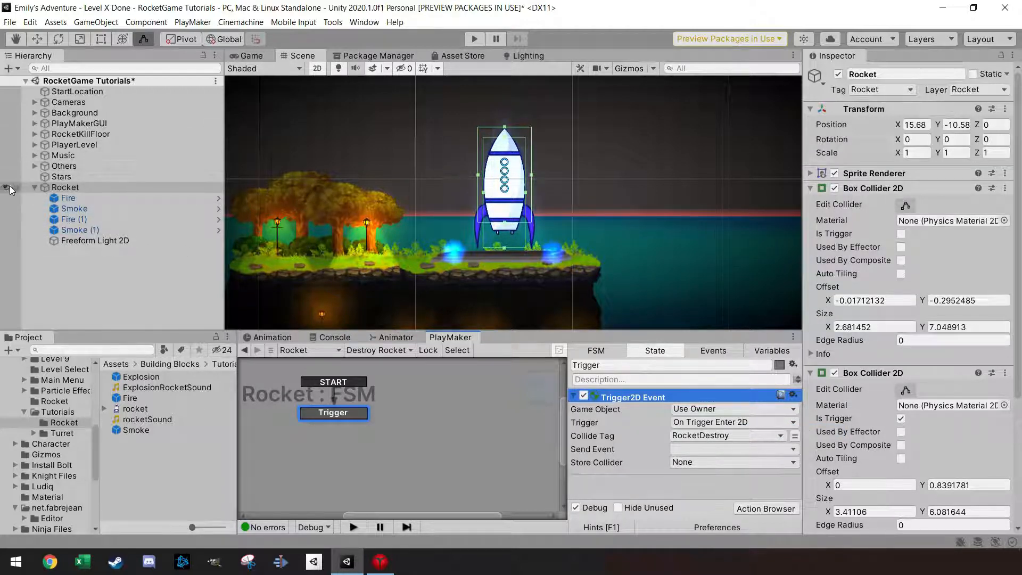
- Locate the RocketKillFloor object in the hierarchy and examine its tag and the Killfloor (2) and (3) colliders
left_click(35, 166)
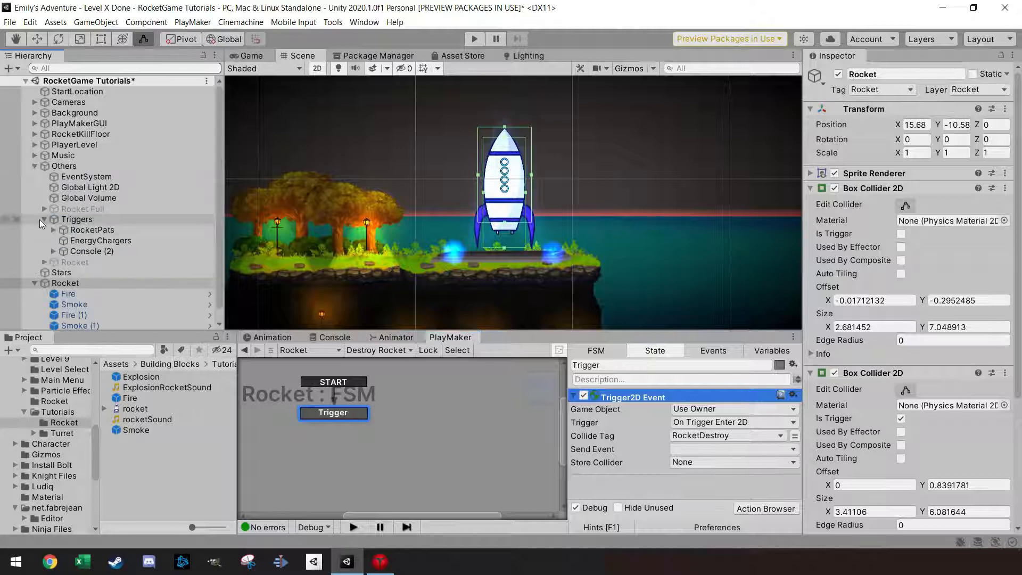
left_click(44, 219)
left_click(35, 166)
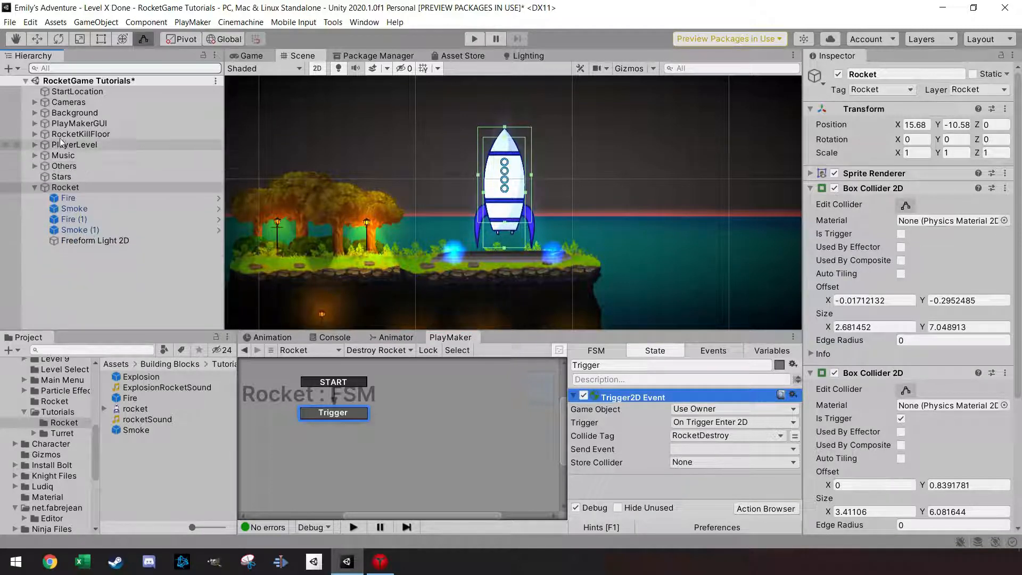
left_click(31, 134)
left_click(35, 135)
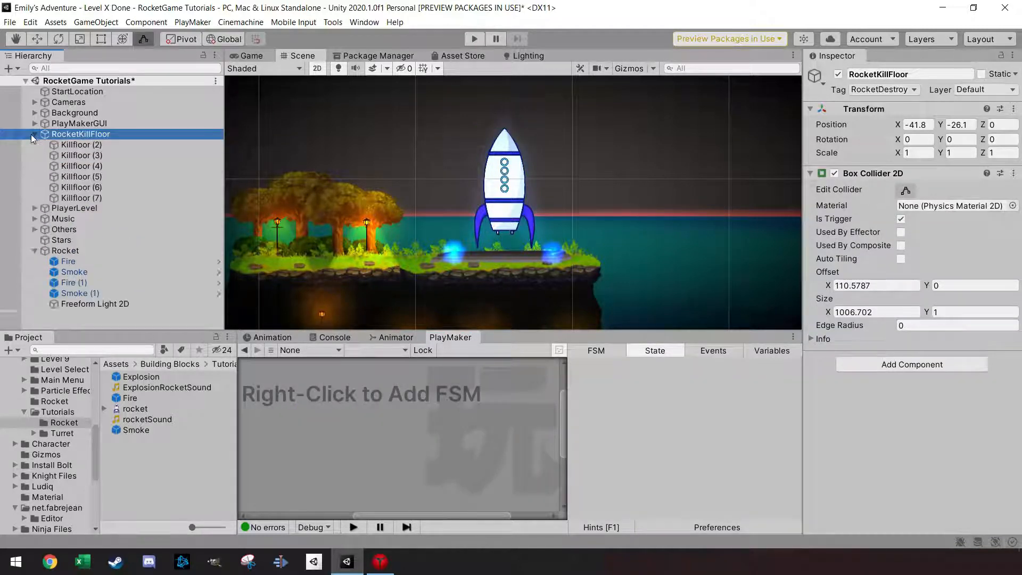
left_click(81, 145)
scroll(423, 212, "down", 10)
middle_click_drag(396, 205, 529, 174)
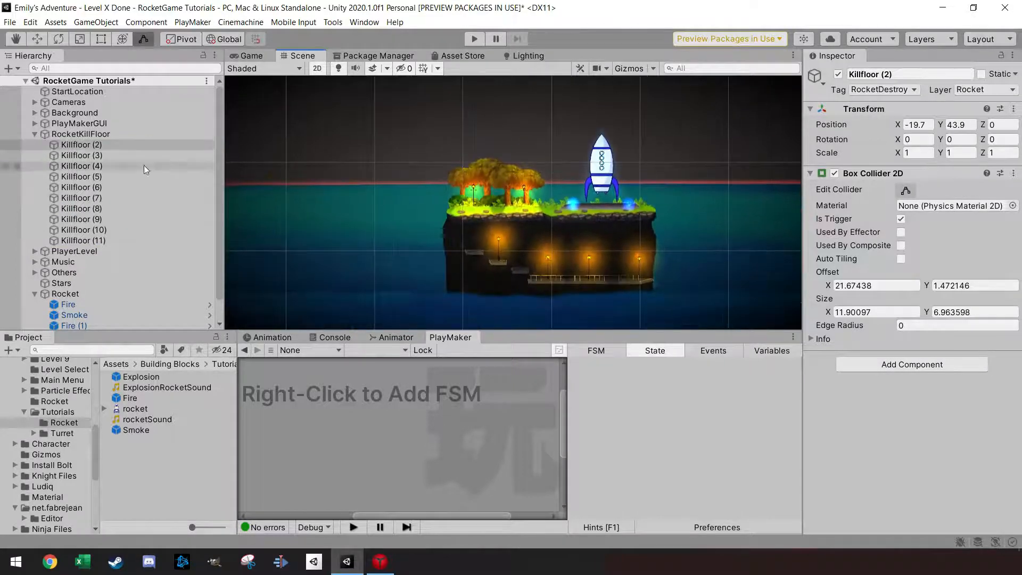
left_click(87, 156)
- Resize the Killfloor (4) box collider to about 8.9 by 16.6 so it covers the tree side of the rocket's starting island
left_click(85, 166)
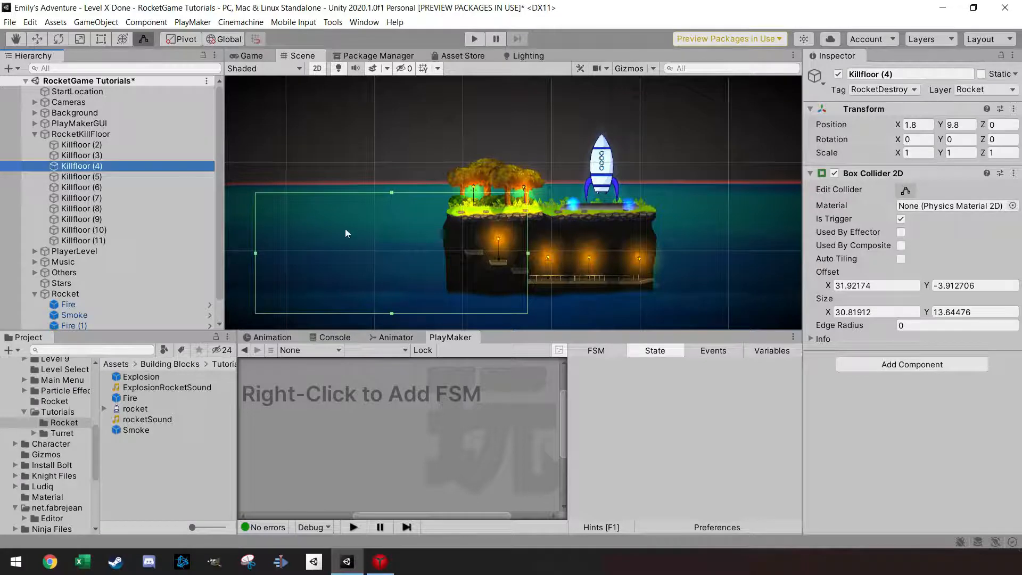
scroll(385, 232, "down", 2)
scroll(388, 236, "down", 1)
left_click_drag(308, 243, 424, 244)
left_click_drag(446, 209, 446, 193)
left_click_drag(471, 229, 473, 235)
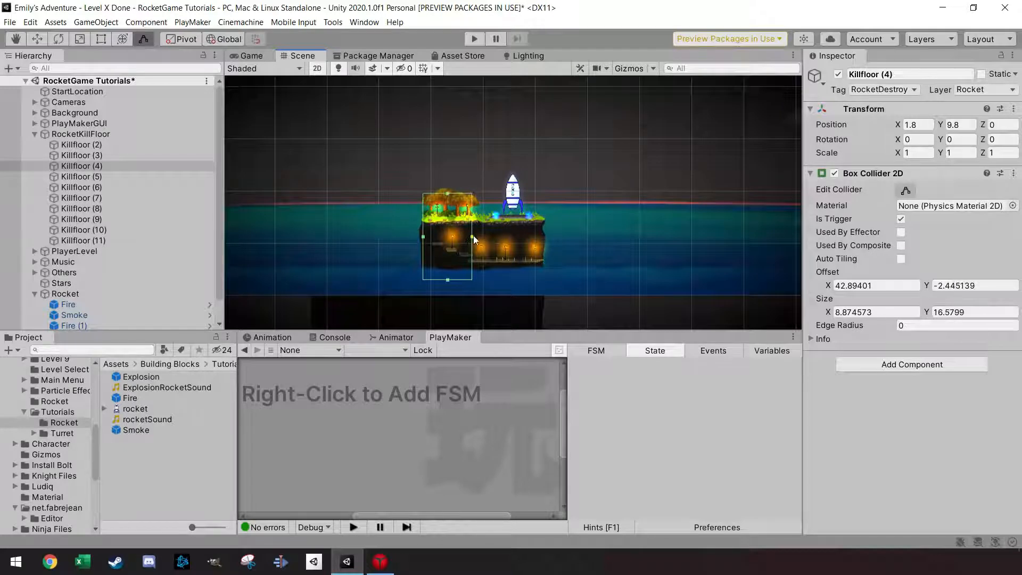
- Examine the Killfloor (5) collider and the floating islands above the rocket's starting island
left_click(88, 177)
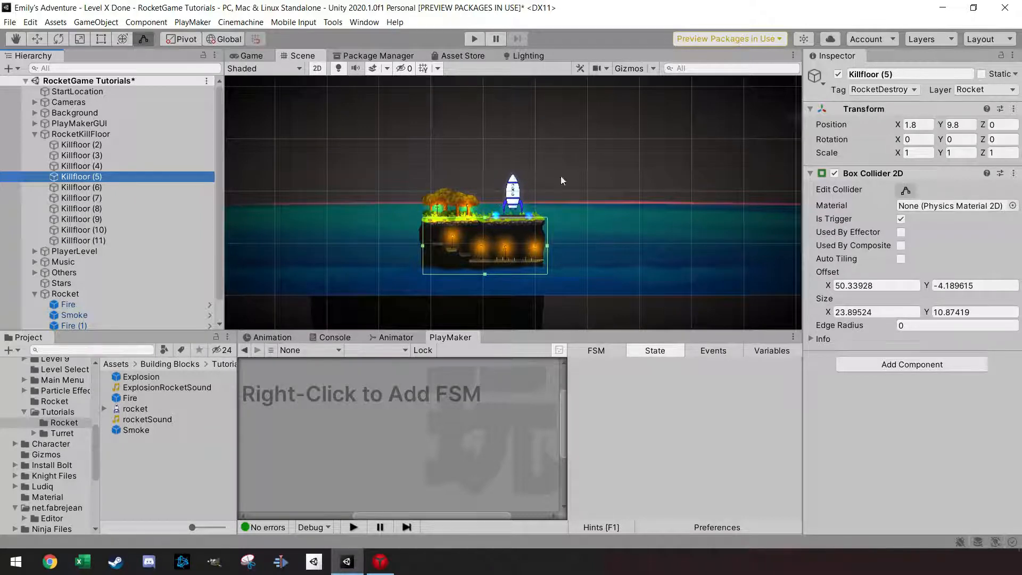
left_click(72, 294)
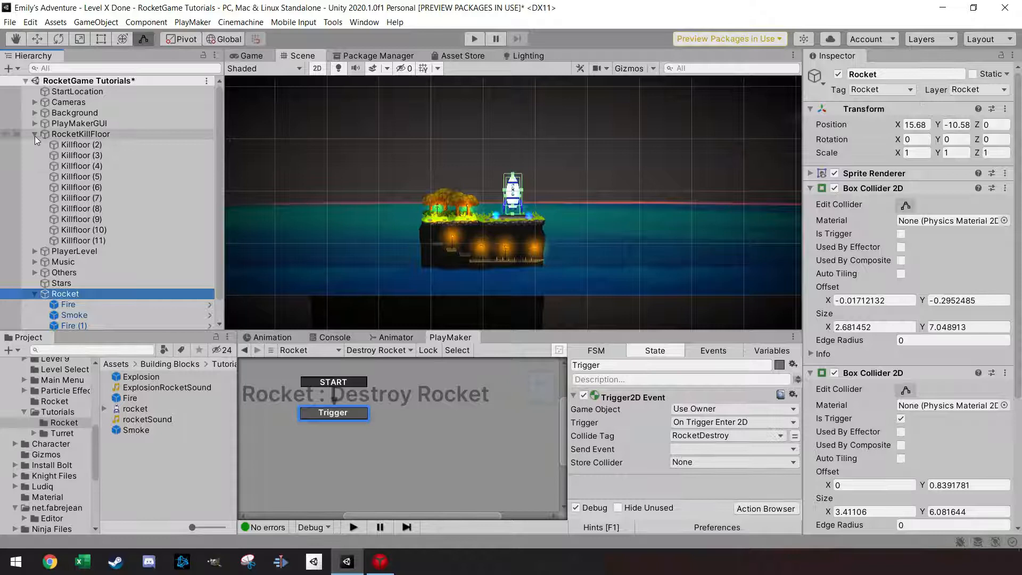
scroll(376, 162, "down", 3)
middle_click_drag(382, 139, 430, 239)
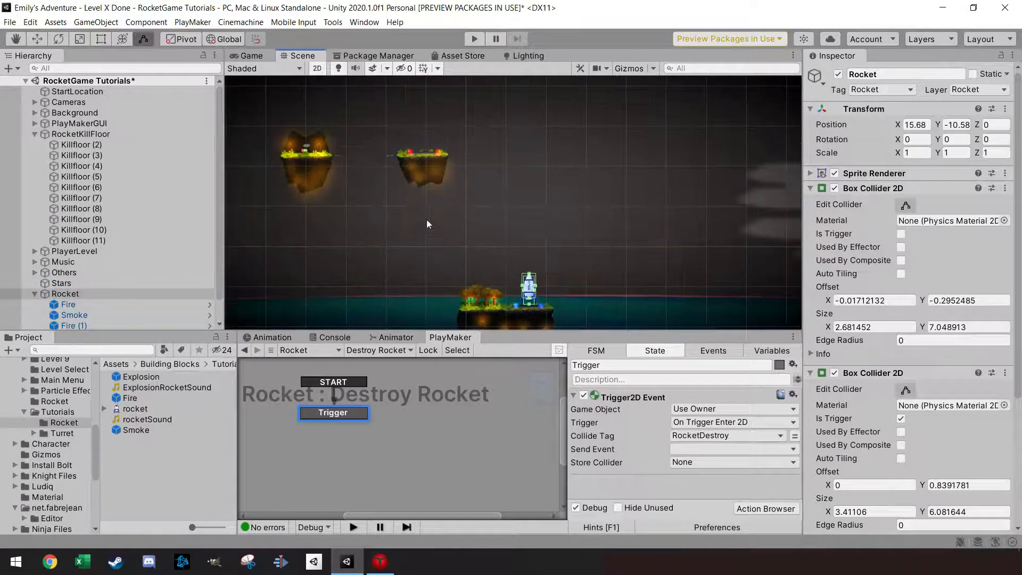
left_click(426, 170)
scroll(36, 137, "up", 4)
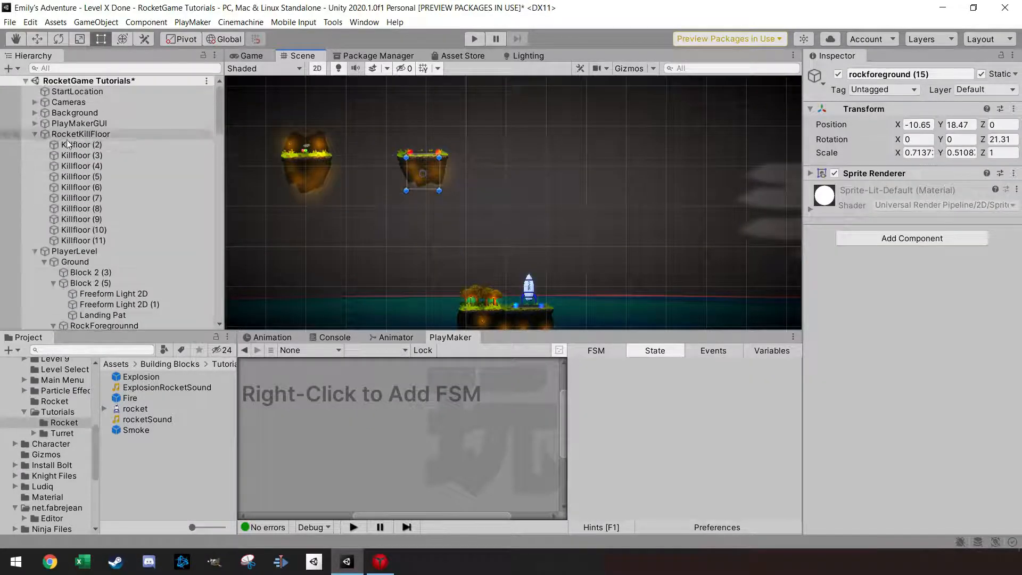
- Collapse the RocketKillFloor and PlayerLevel groups in the hierarchy and select the Rocket object
left_click(34, 135)
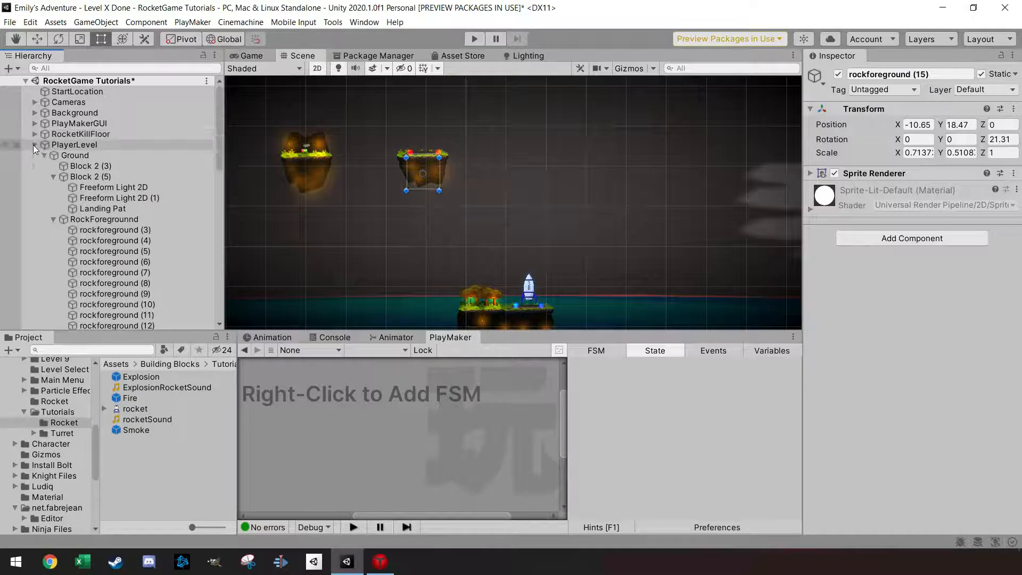
left_click(35, 144)
left_click(63, 187)
scroll(555, 312, "up", 5)
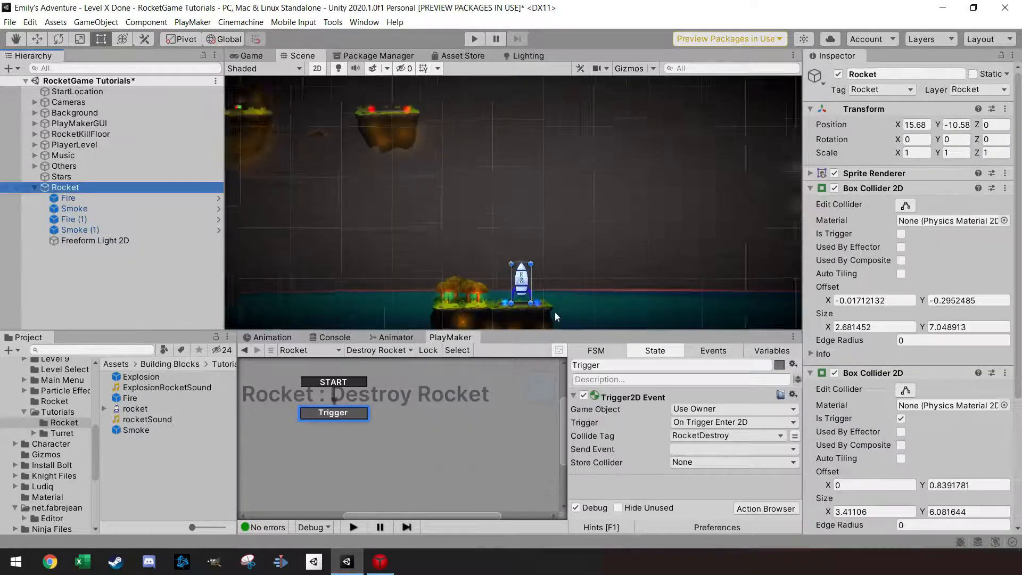
middle_click_drag(547, 304, 551, 253)
scroll(551, 254, "up", 4)
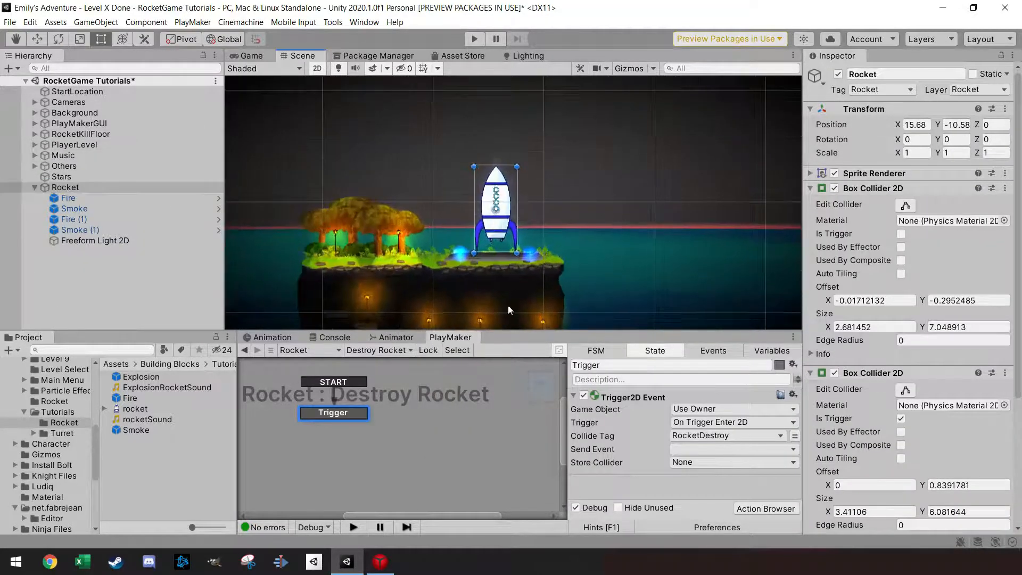
- Add a FINISHED transition to the Trigger state and set its Trigger2D Event to send FINISHED
middle_click_drag(394, 431, 377, 449)
left_click(724, 448)
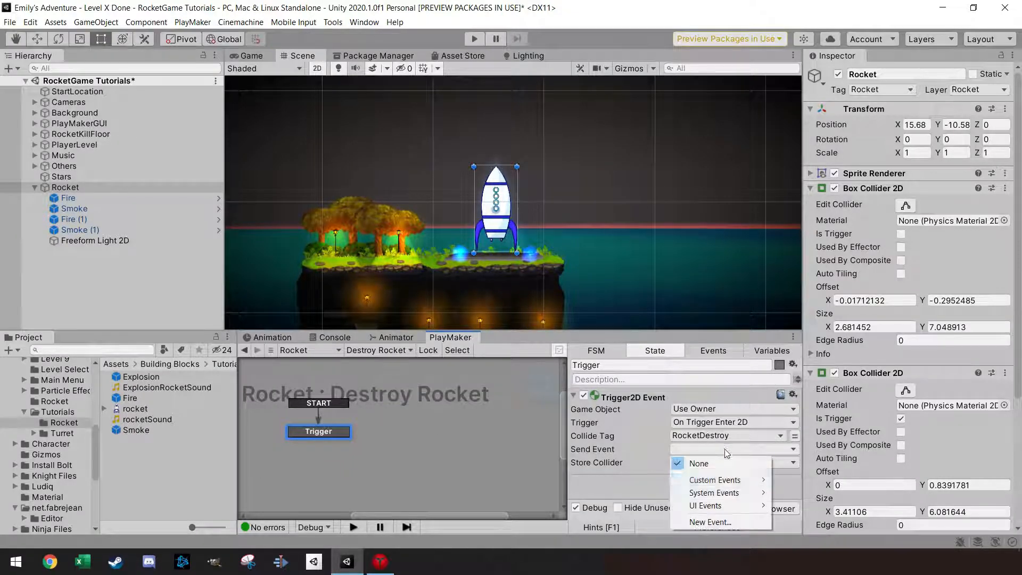
left_click(305, 435)
right_click(305, 435)
mouse_move(388, 314)
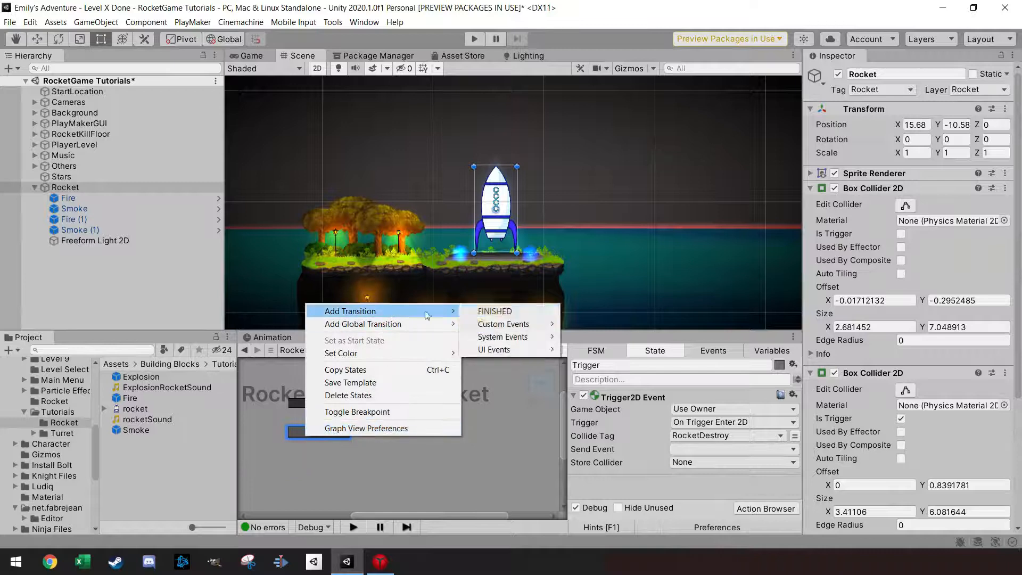
left_click(482, 311)
left_click(705, 450)
left_click(704, 475)
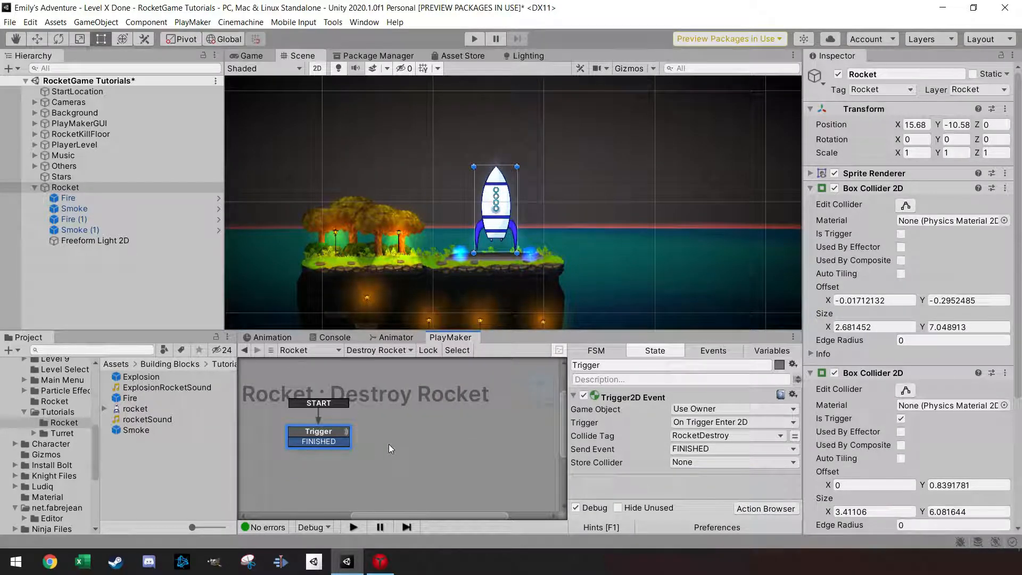
- Connect the Trigger state's FINISHED transition to a new state beside it and name that state Destroy
left_click_drag(344, 441, 430, 423)
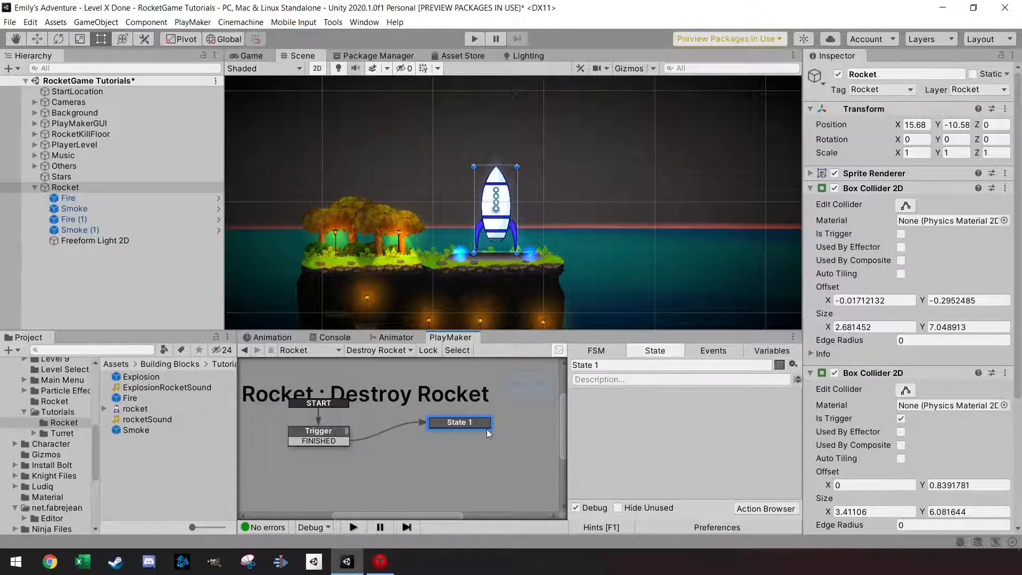
left_click_drag(457, 420, 454, 420)
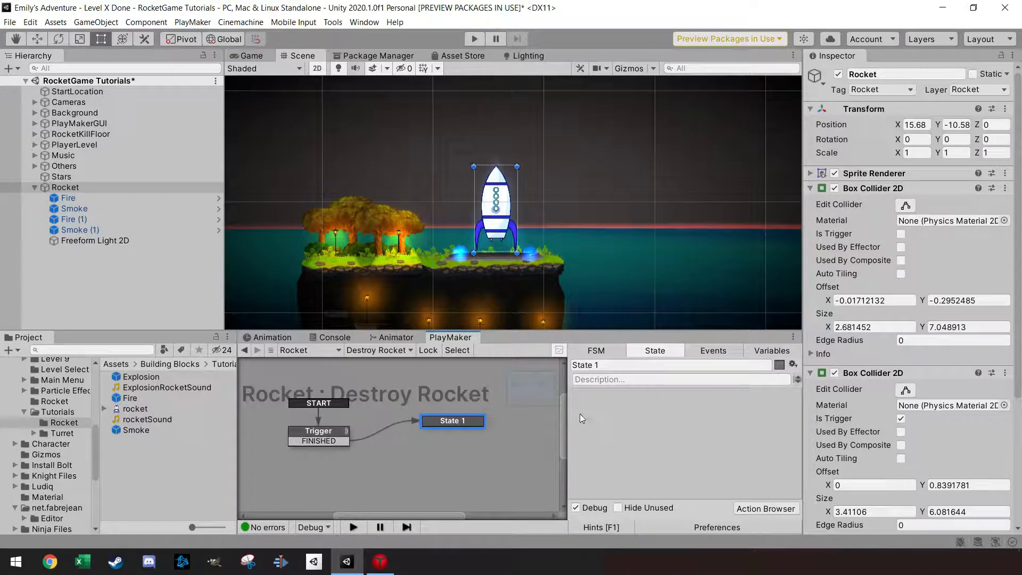
left_click_drag(608, 366, 539, 360)
type("Destroy")
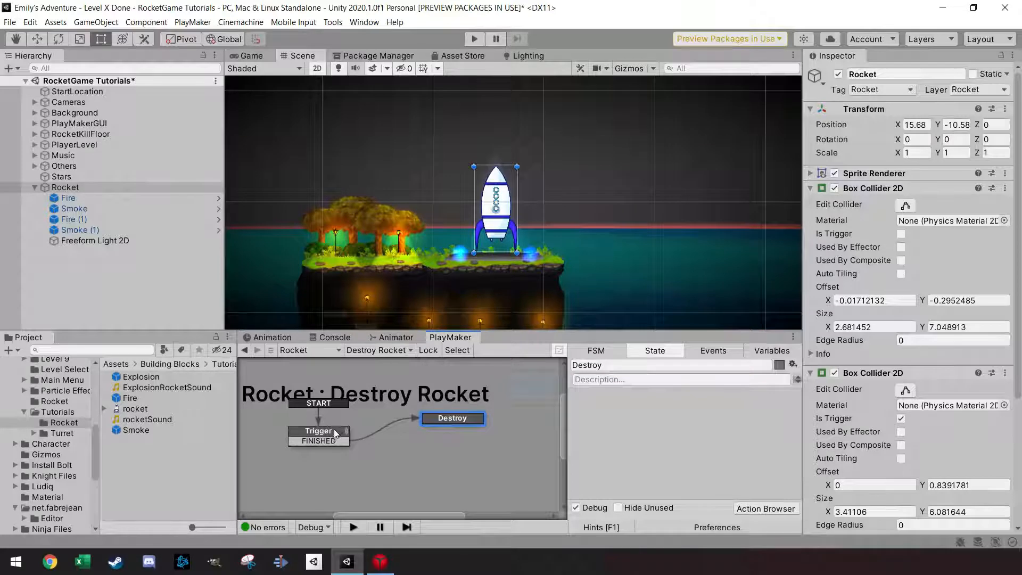
left_click_drag(334, 429, 340, 427)
left_click(450, 419)
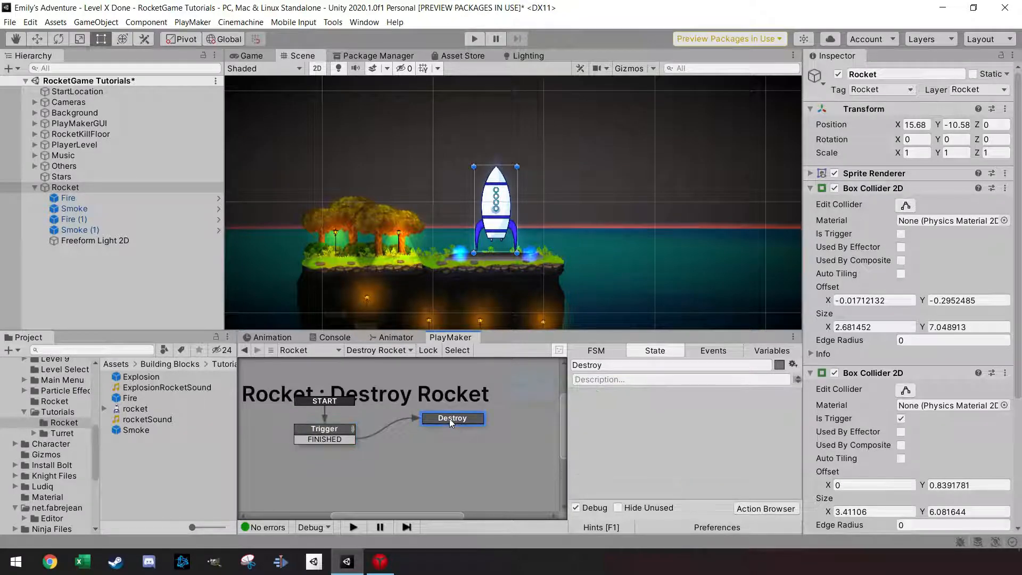
- Add an Audio Stop action to the Destroy state and check the Rocket's Audio Source component
left_click(765, 508)
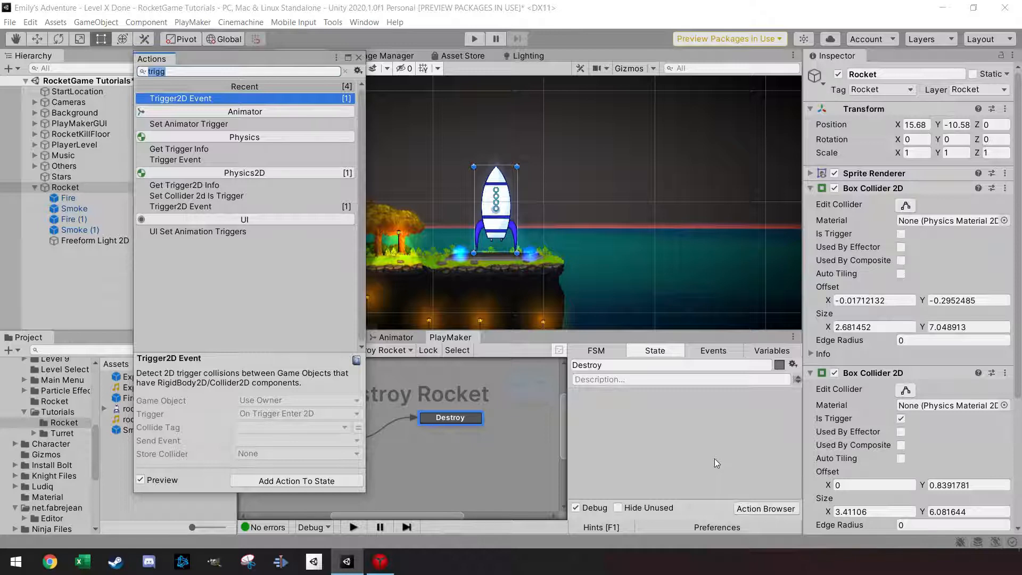
type("stop")
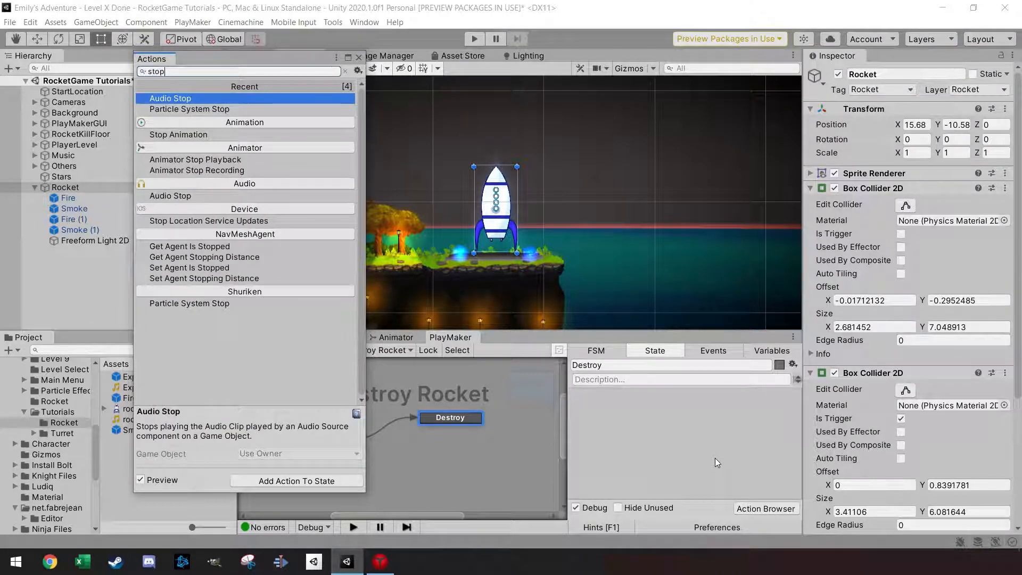
key("Return")
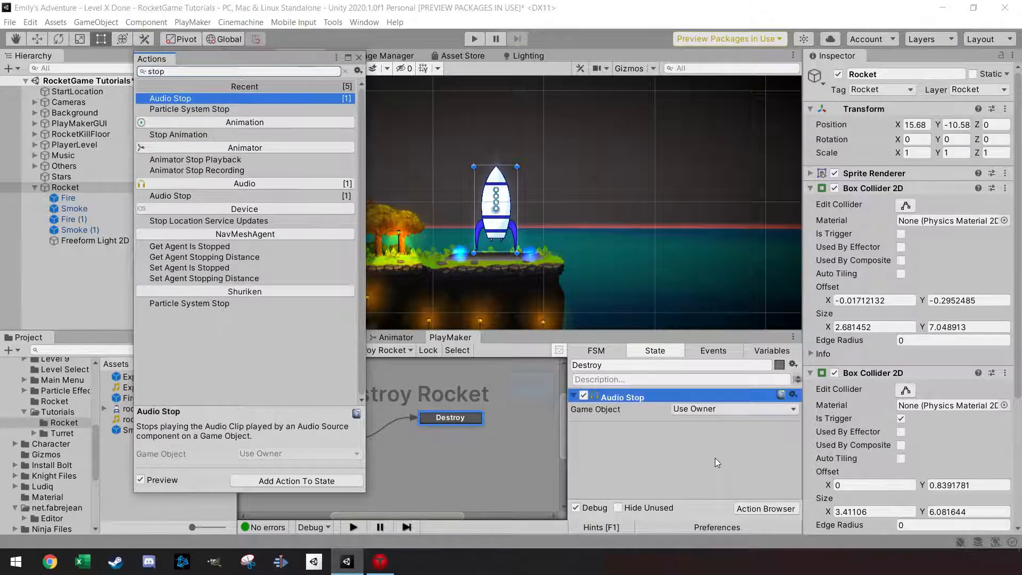
left_click(359, 57)
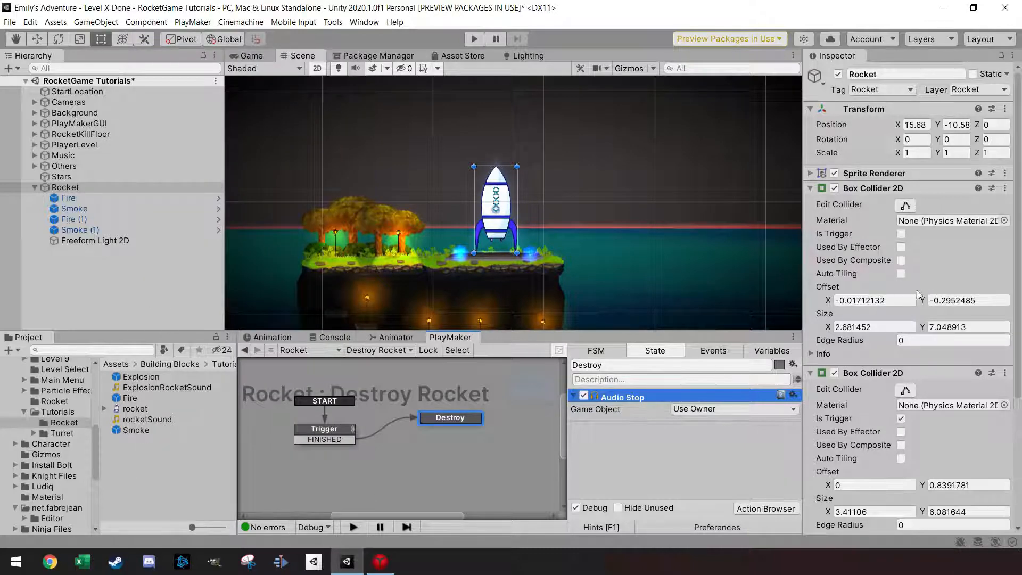
scroll(918, 295, "down", 5)
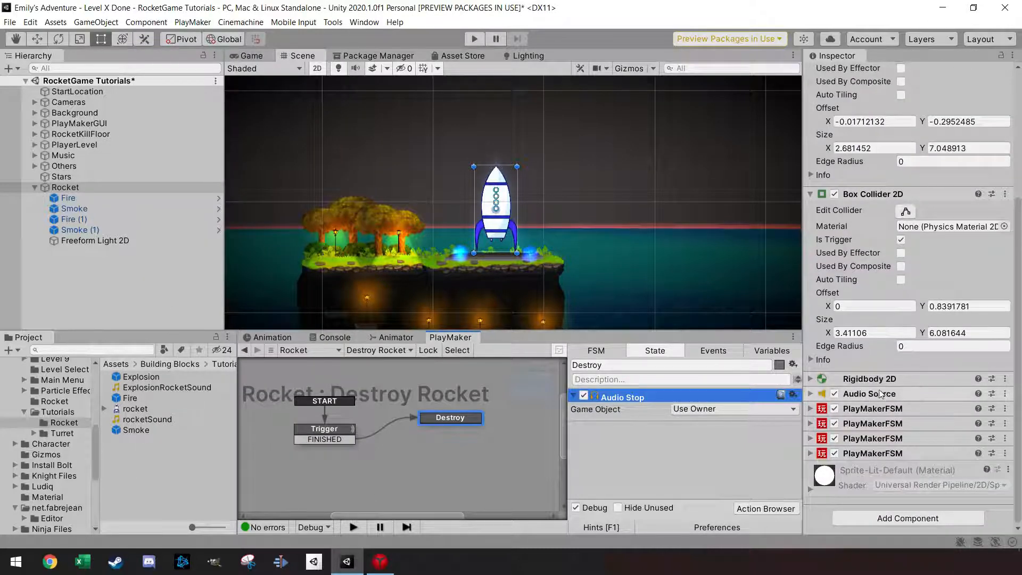
- Add a Set Velocity 2d action with vector 0, 0 to the Destroy state and enable Every Frame
left_click(760, 509)
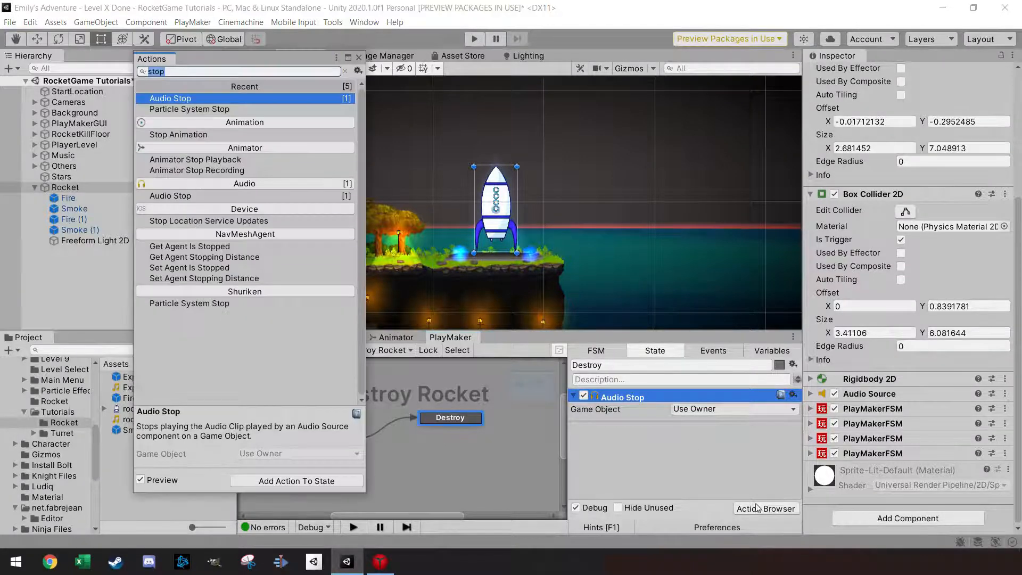
type("set vel")
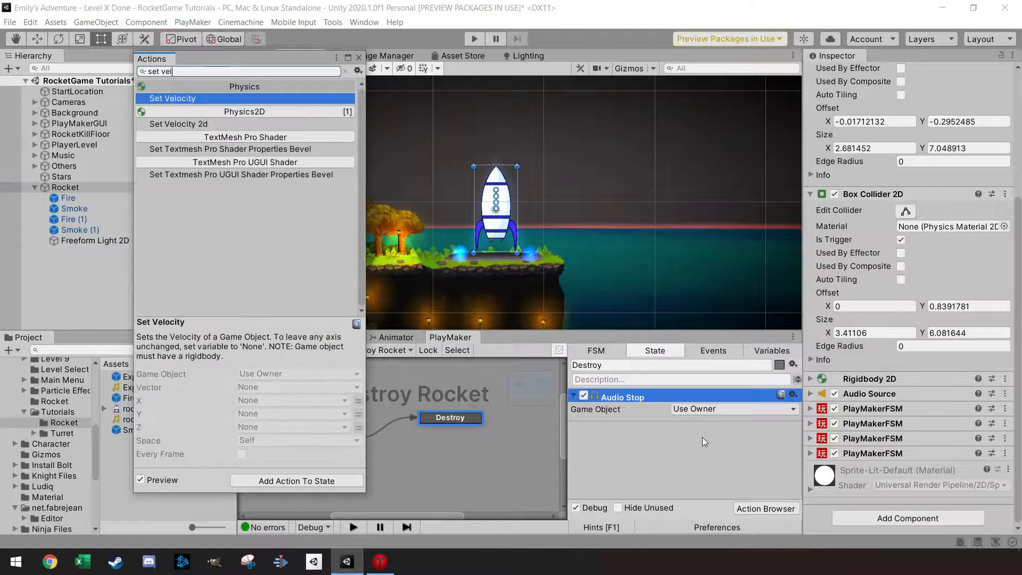
key("Return")
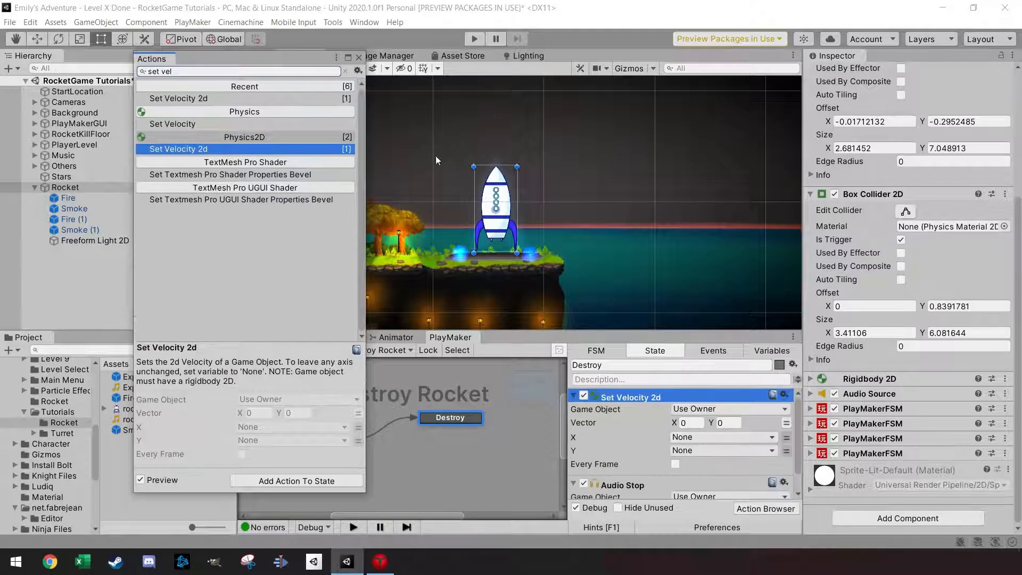
left_click(358, 57)
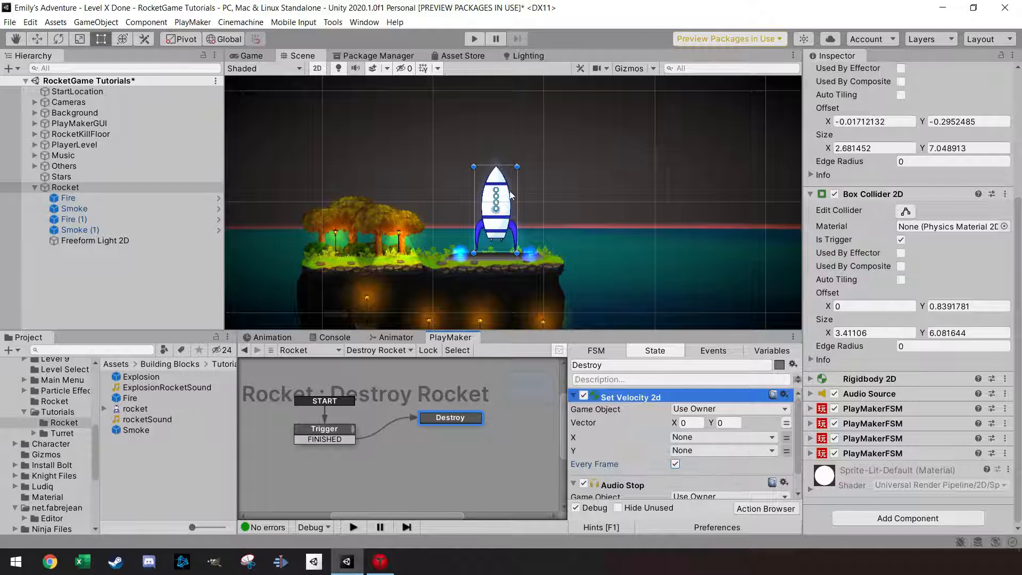
- Add a Create Object action to the Destroy state that spawns the Explosion prefab at the Rocket
scroll(668, 458, "down", 1)
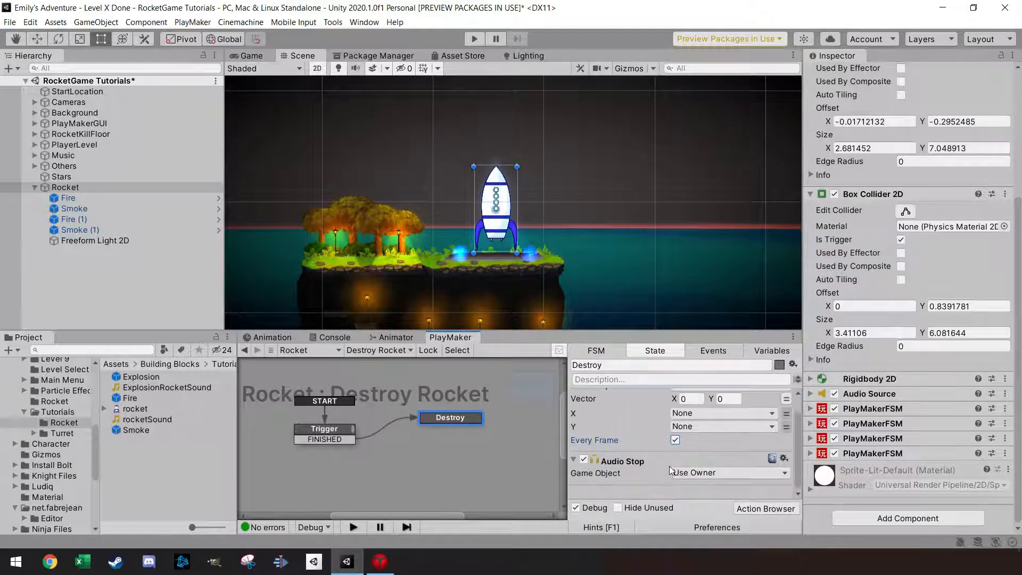
left_click(762, 509)
type("create")
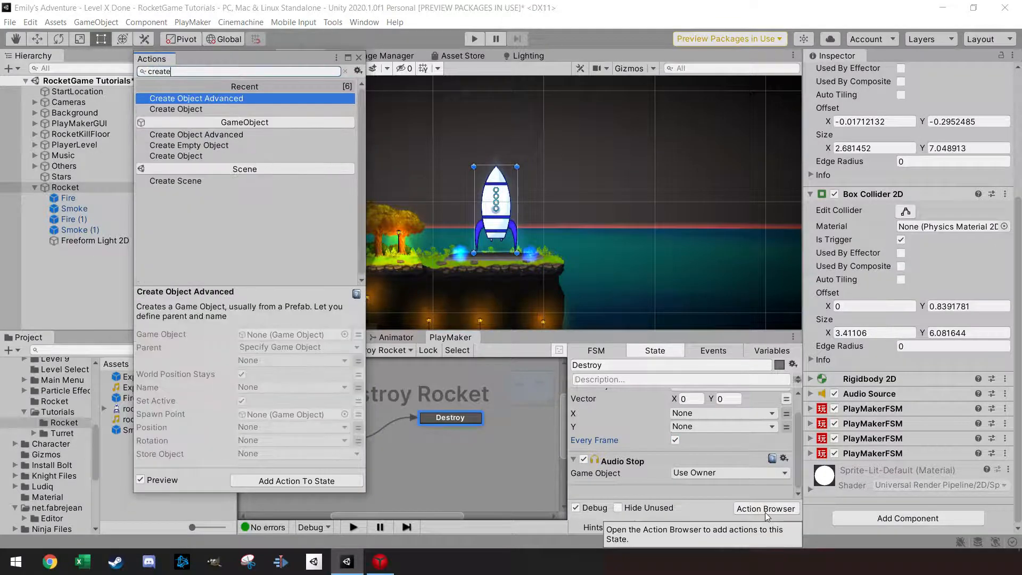
key("Down")
key("Return")
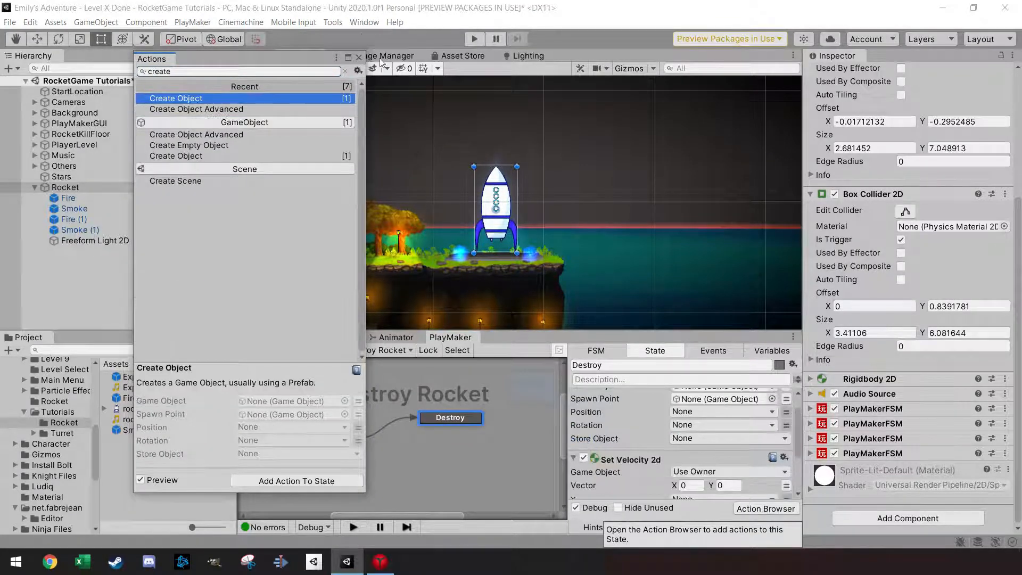
left_click(358, 56)
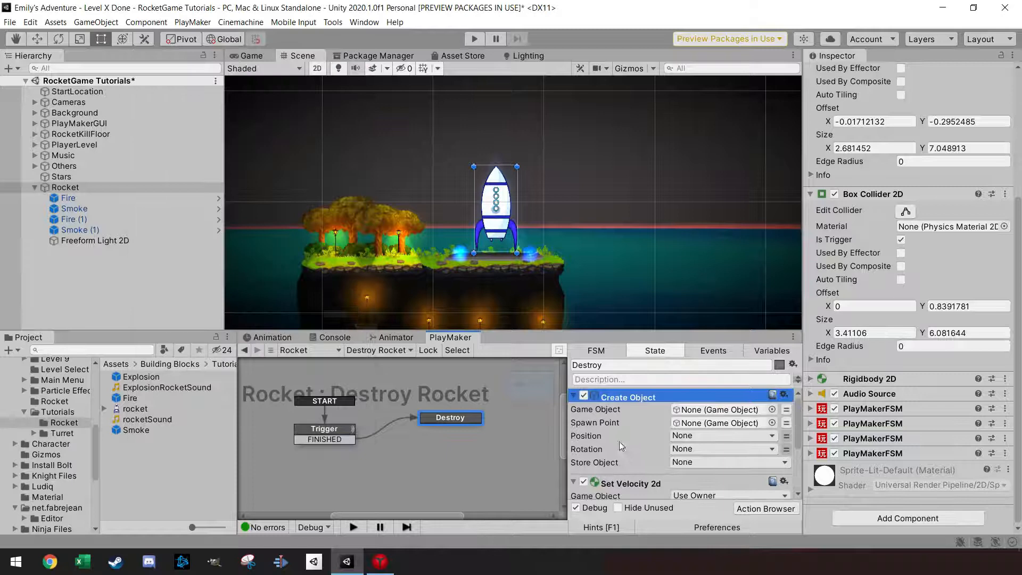
left_click_drag(146, 381, 724, 410)
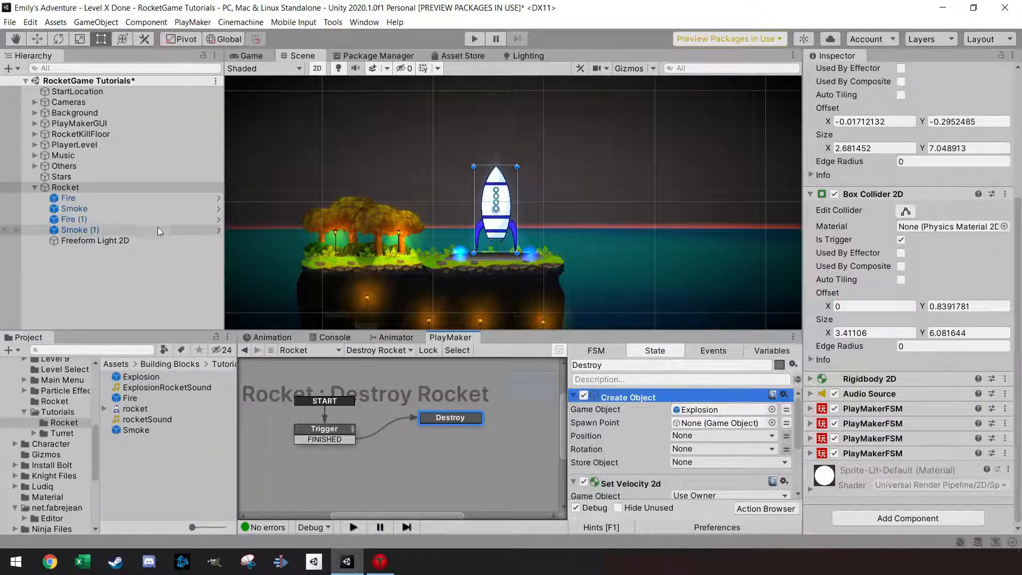
left_click_drag(685, 437, 723, 424)
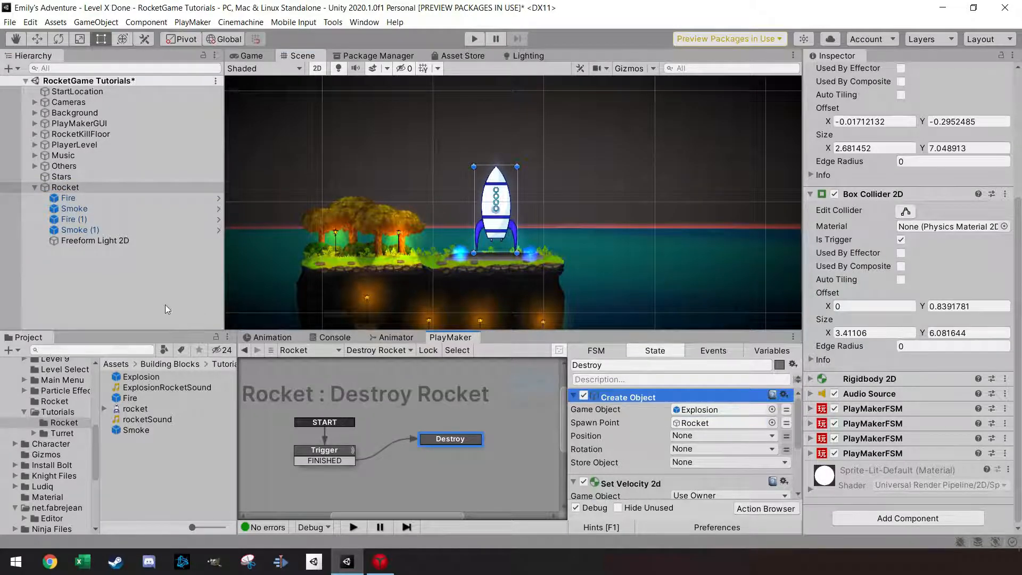
- Add a Set Sprite Color RGBA action to the Destroy state
scroll(746, 461, "down", 2)
left_click(792, 509)
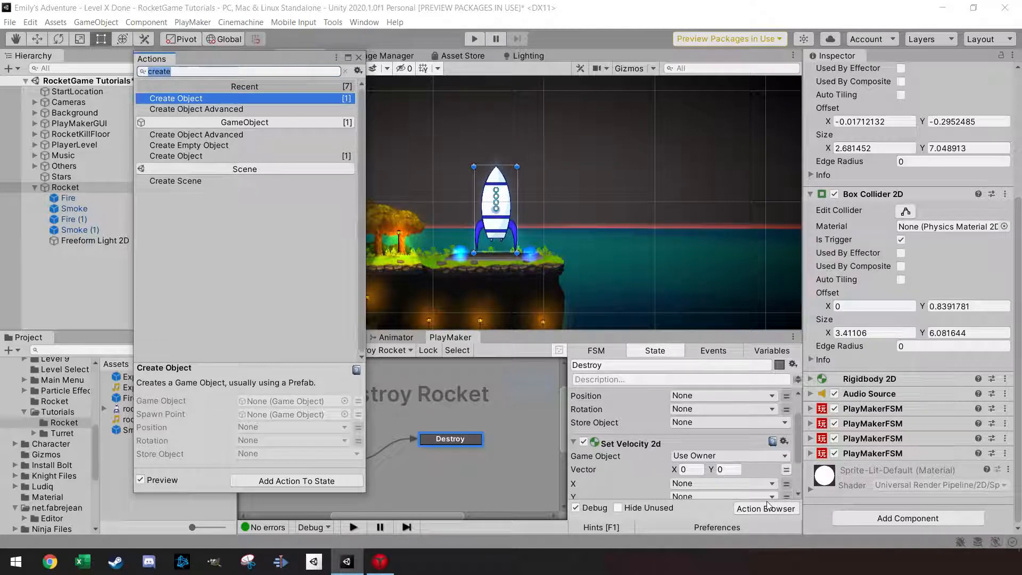
type("set sr")
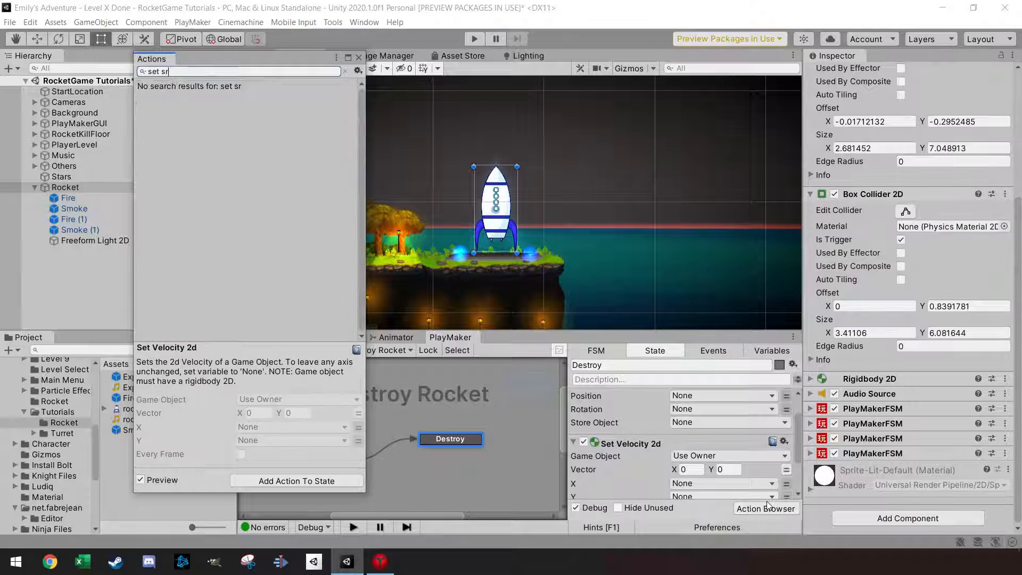
key("BackSpace")
type("pri")
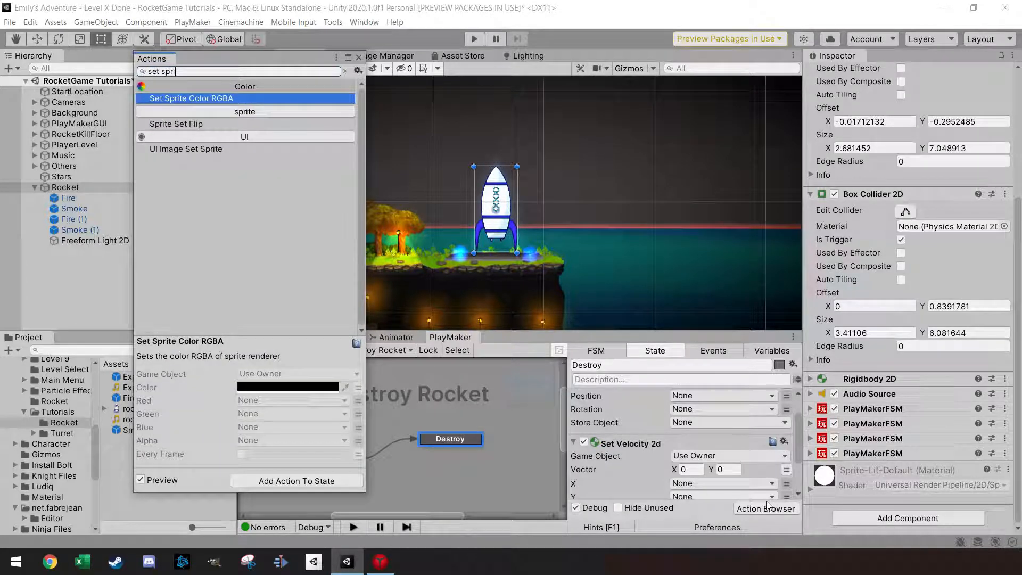
double_click(217, 100)
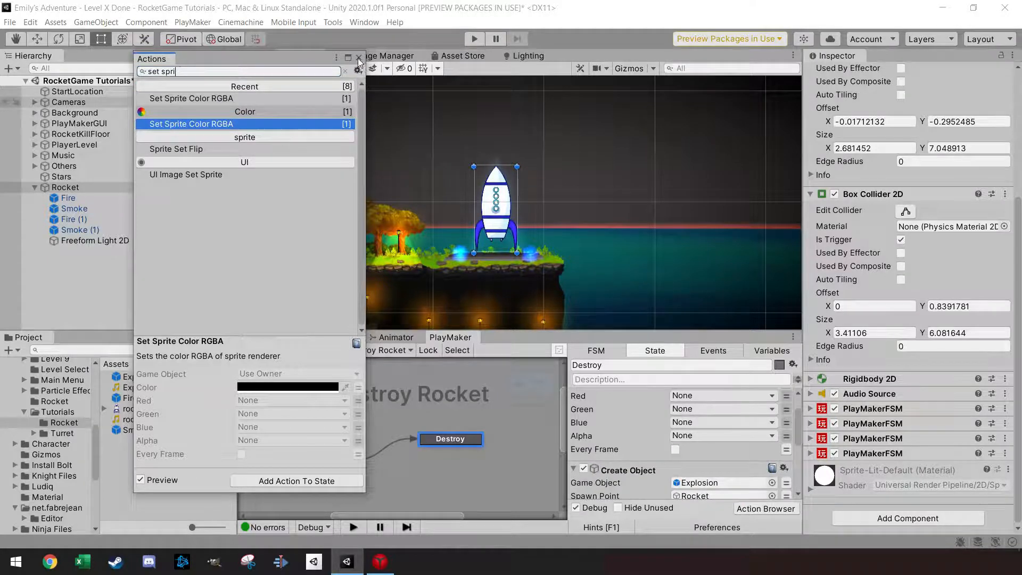
left_click(358, 58)
left_click(192, 22)
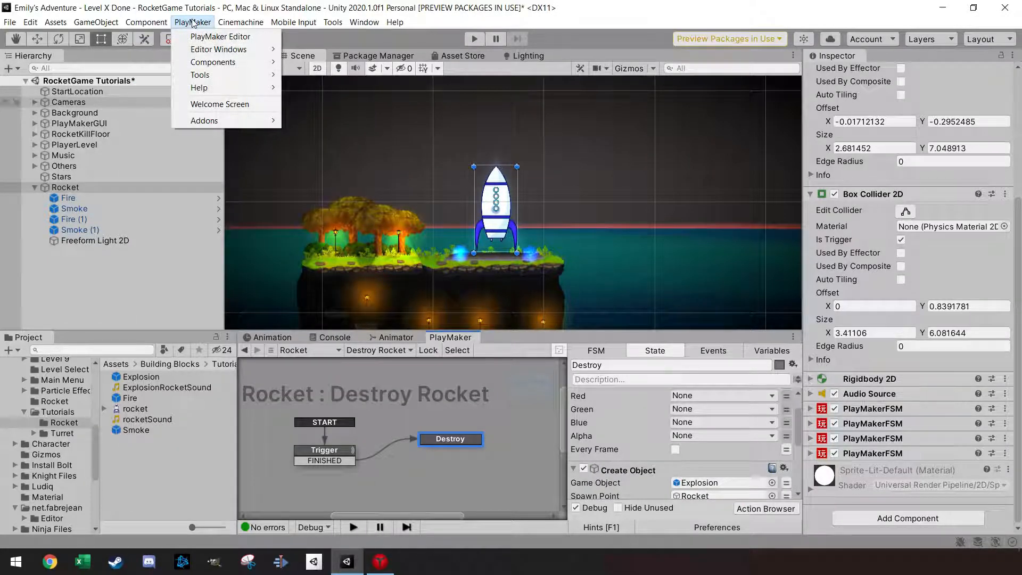
mouse_move(237, 123)
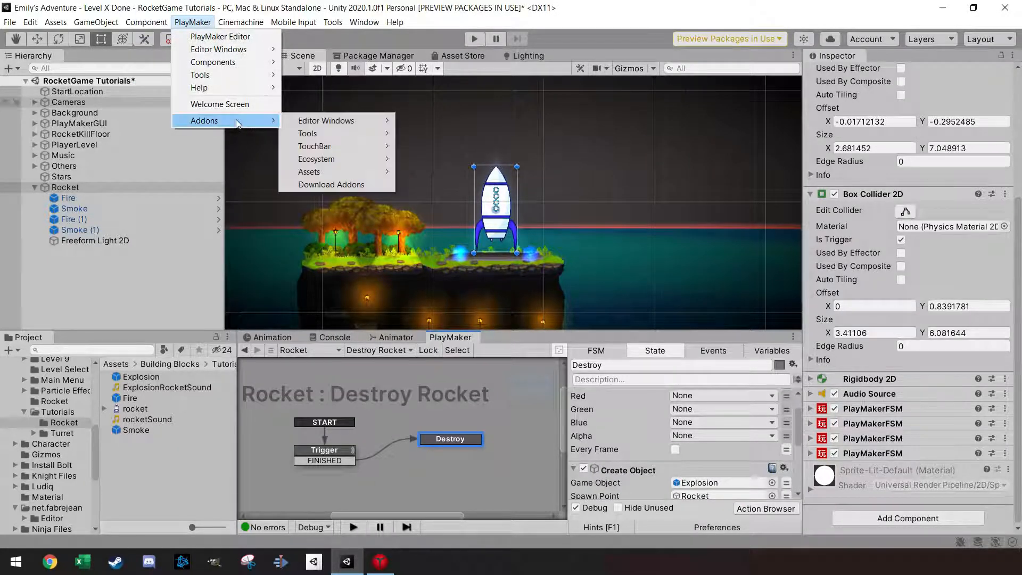
mouse_move(351, 160)
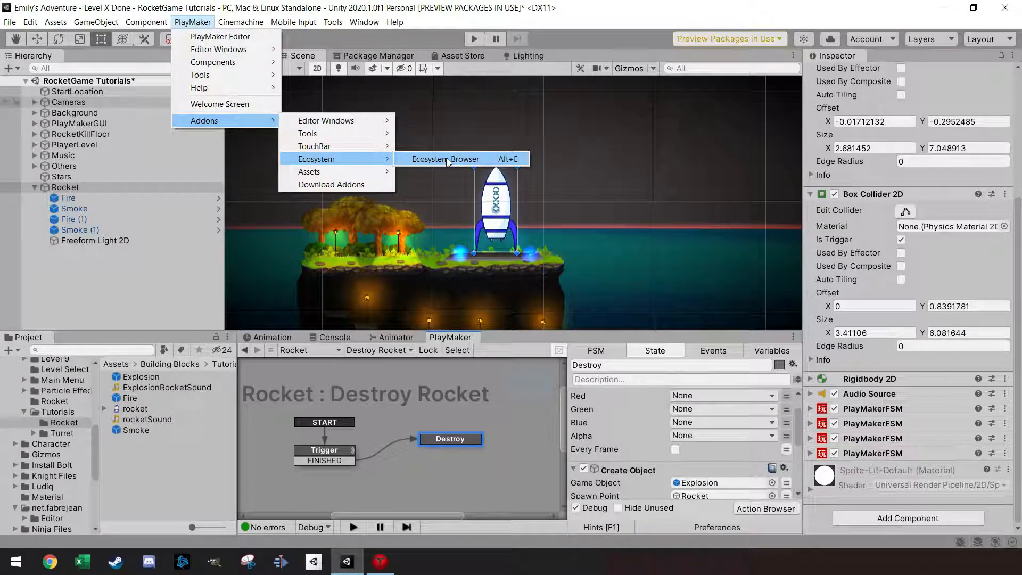
left_click(798, 441)
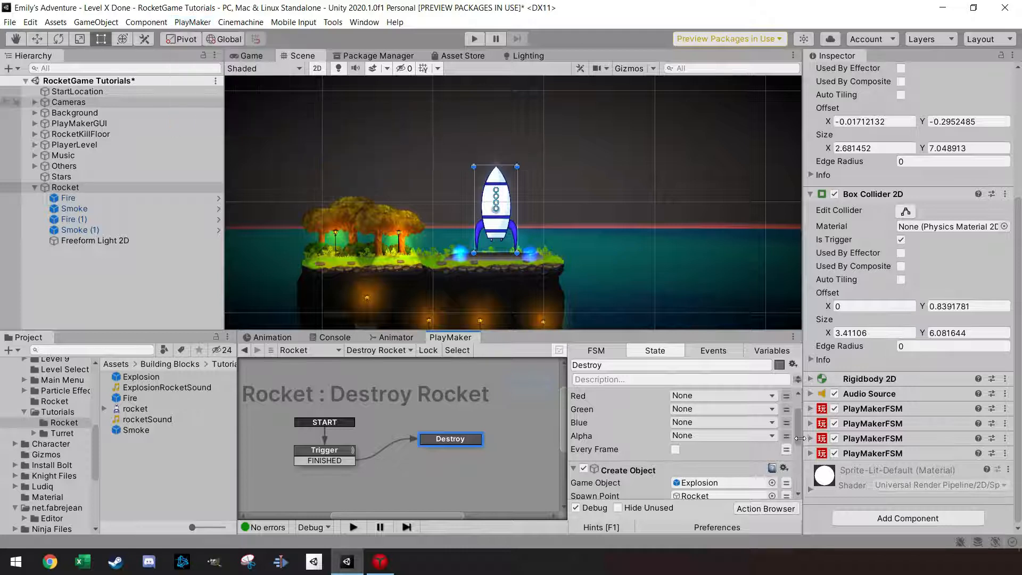
- Set the color of the Set Sprite Color RGBA action to white FFFFFF with alpha 0
left_click_drag(798, 435, 798, 424)
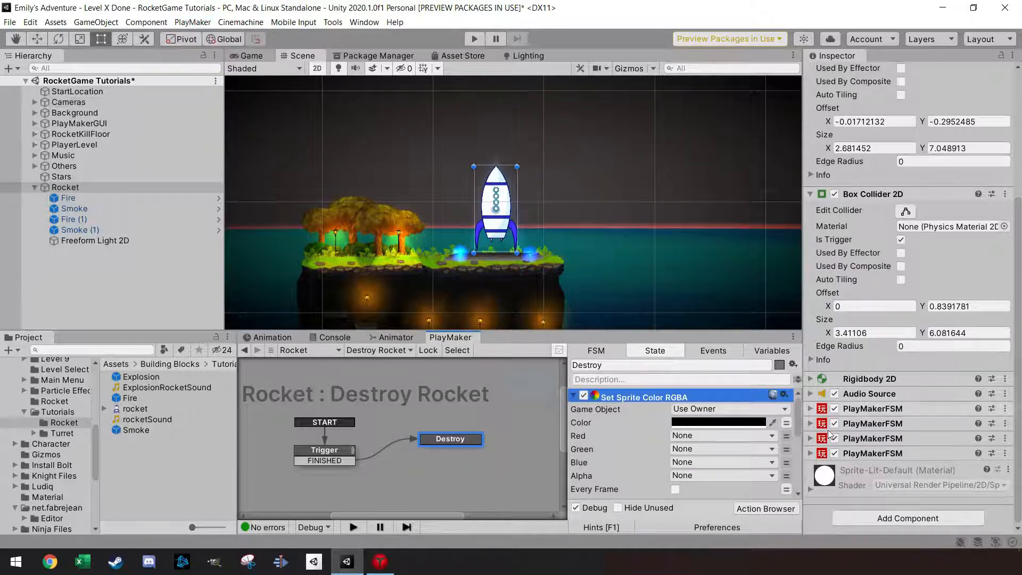
left_click(752, 423)
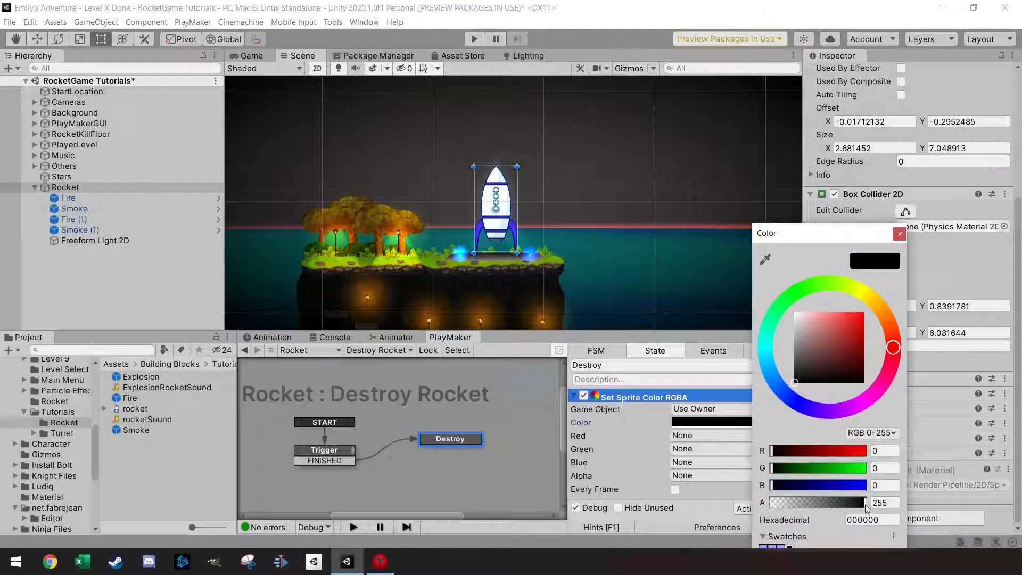
left_click(865, 503)
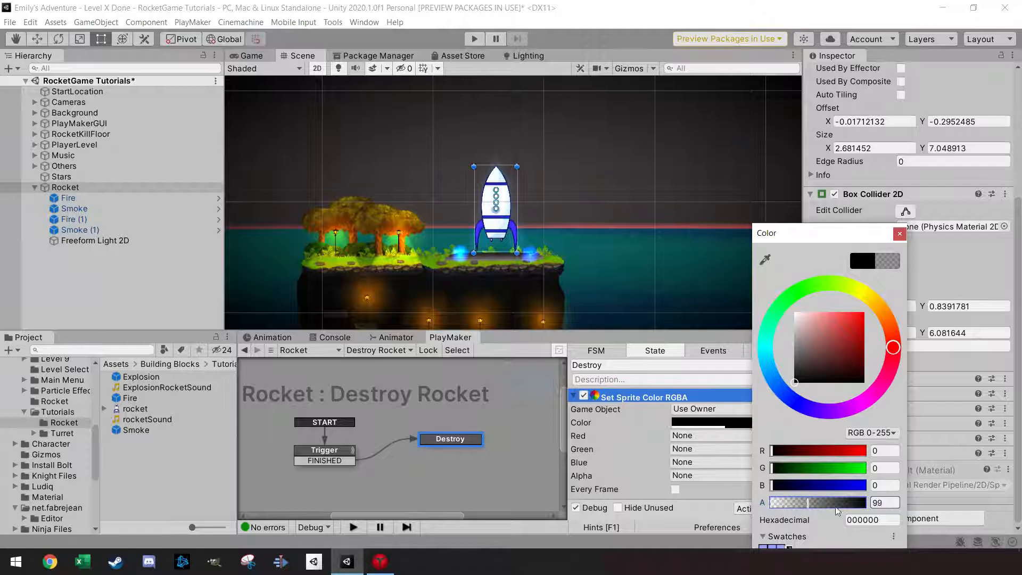
left_click_drag(865, 507, 764, 504)
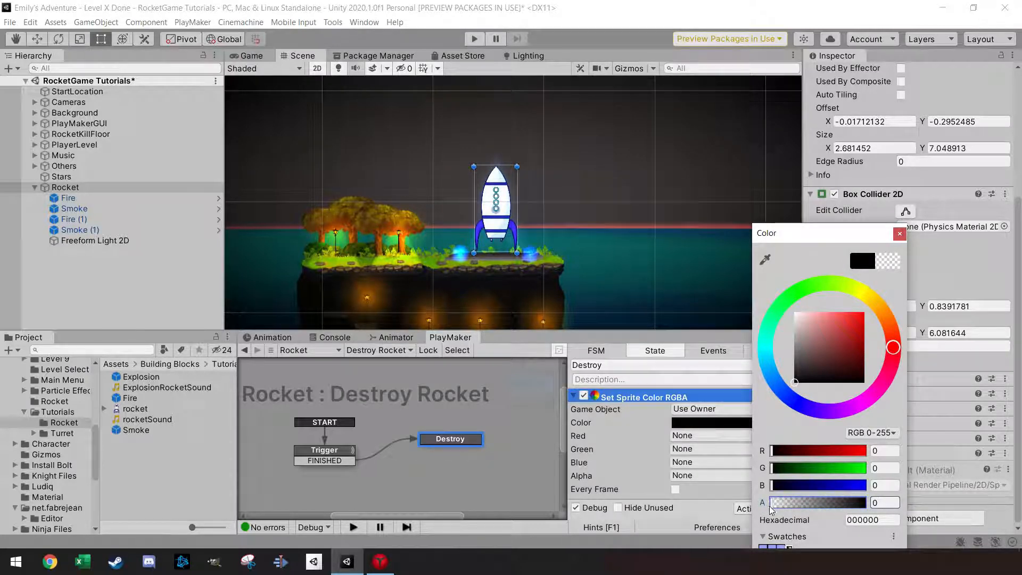
mouse_move(770, 506)
left_mouse_down()
mouse_move(862, 506)
mouse_move(764, 505)
left_mouse_up()
left_click(795, 314)
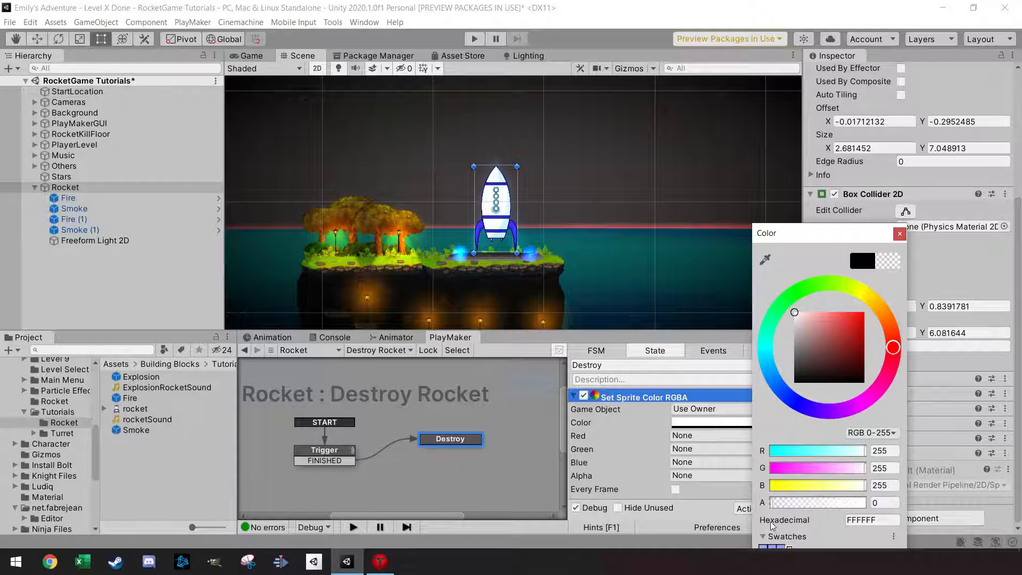
left_click(773, 503)
left_click(900, 234)
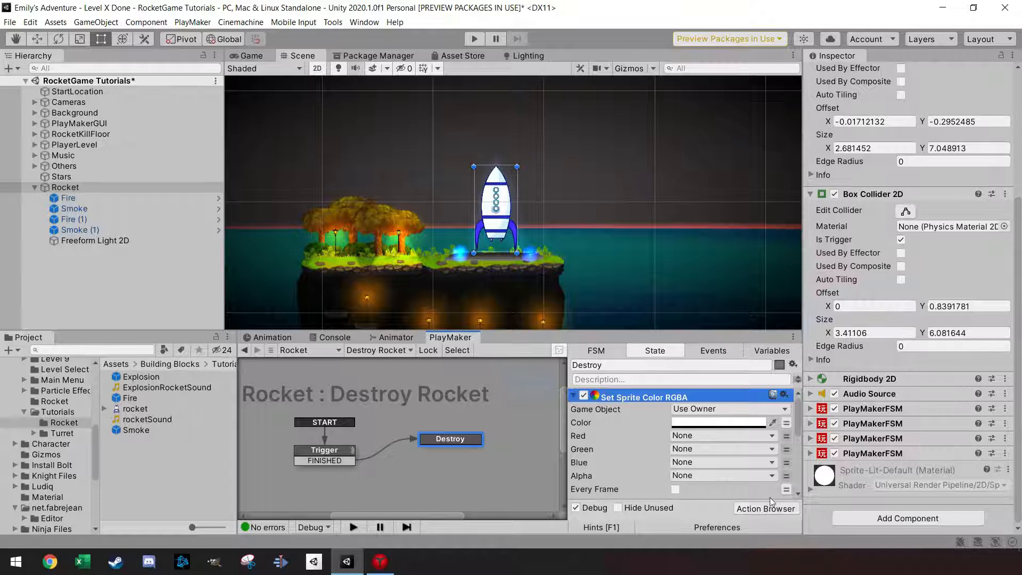
- Add a Play Sound action to the Destroy state
scroll(769, 495, "down", 5)
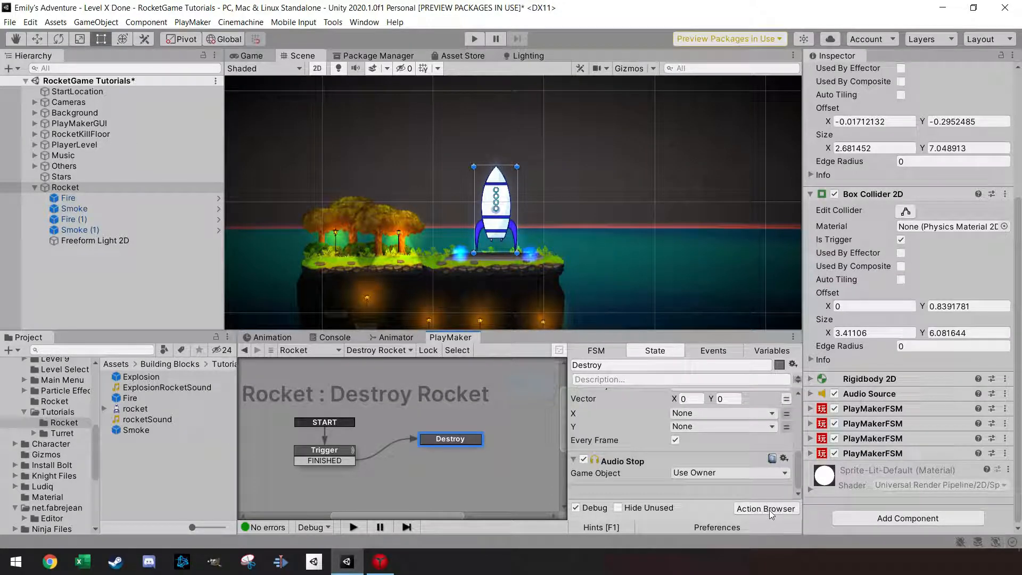
left_click(769, 510)
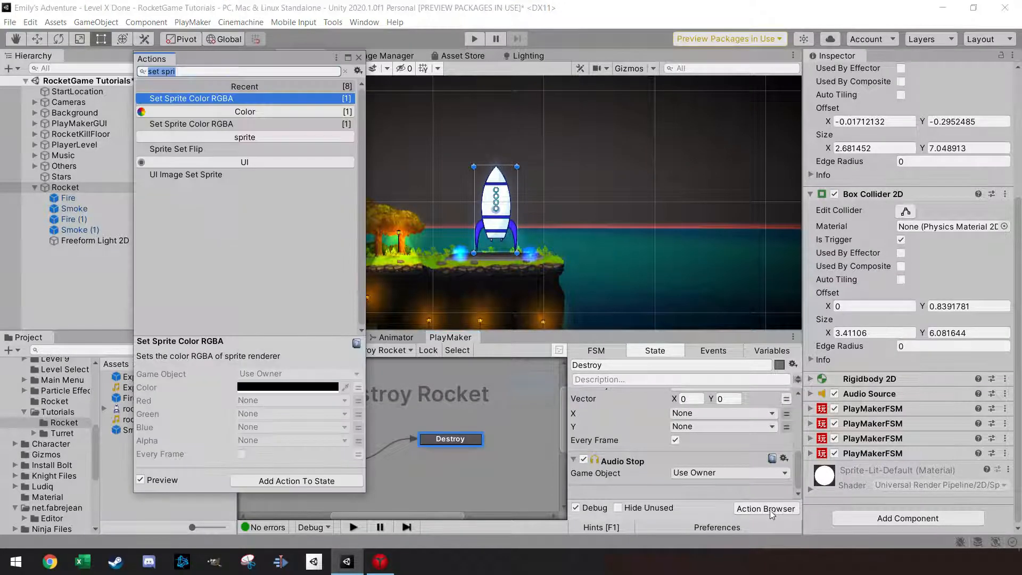
type("play")
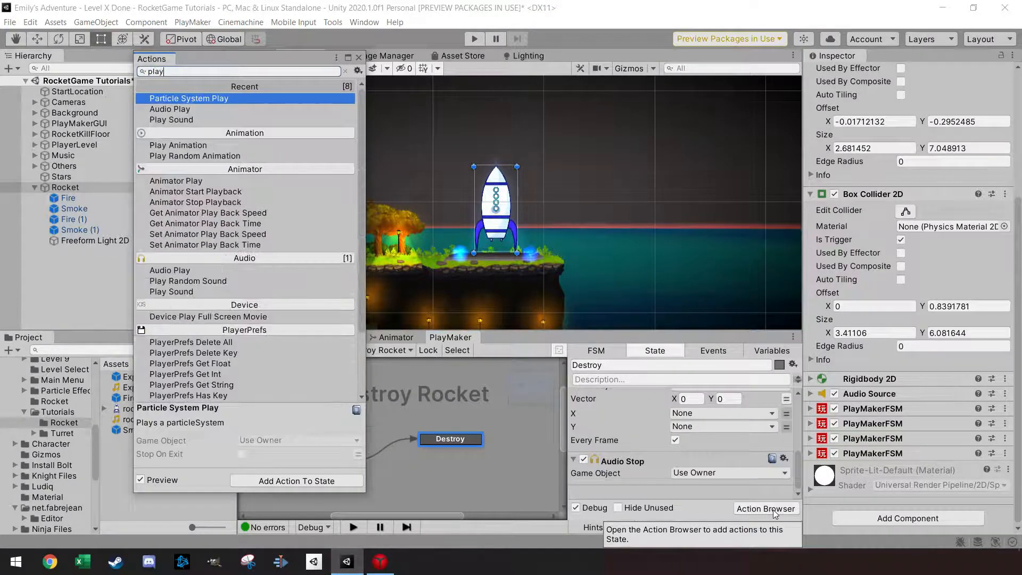
key("Down")
key("Down")
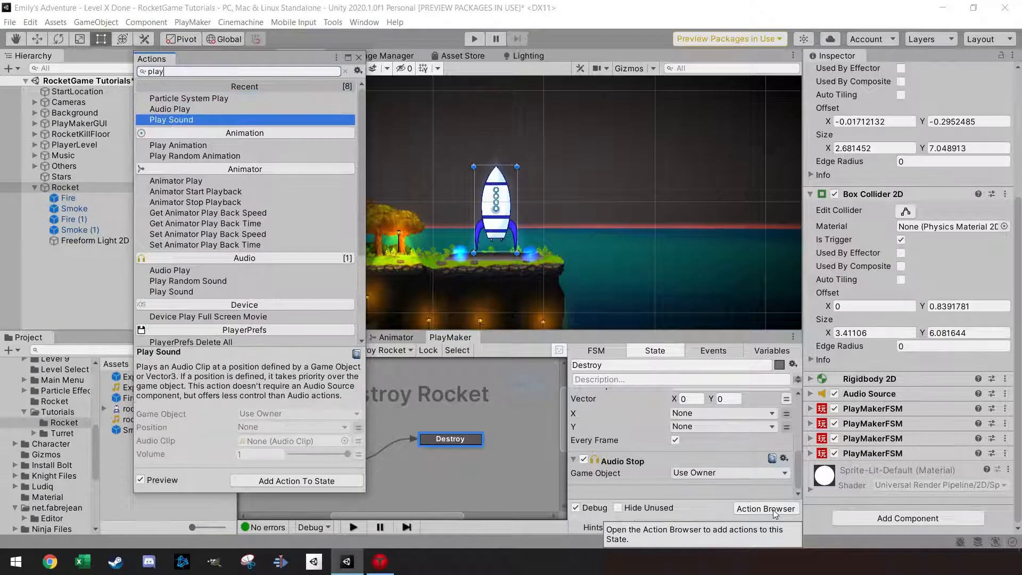
key("Up")
key("Down")
key("Return")
left_click(358, 58)
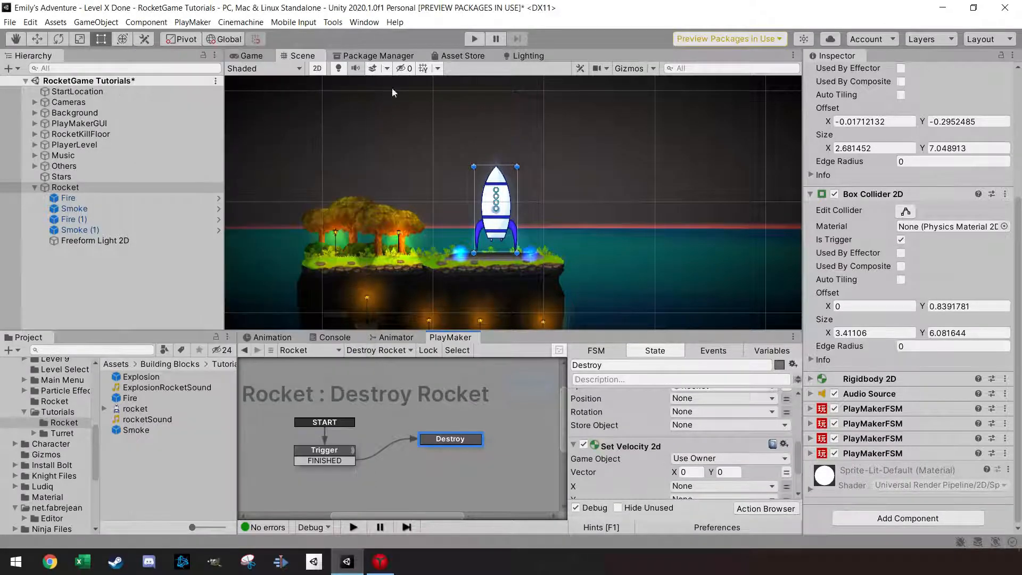
- Assign ExplosionRocketSound as the audio clip of the Play Sound action
scroll(759, 468, "down", 3)
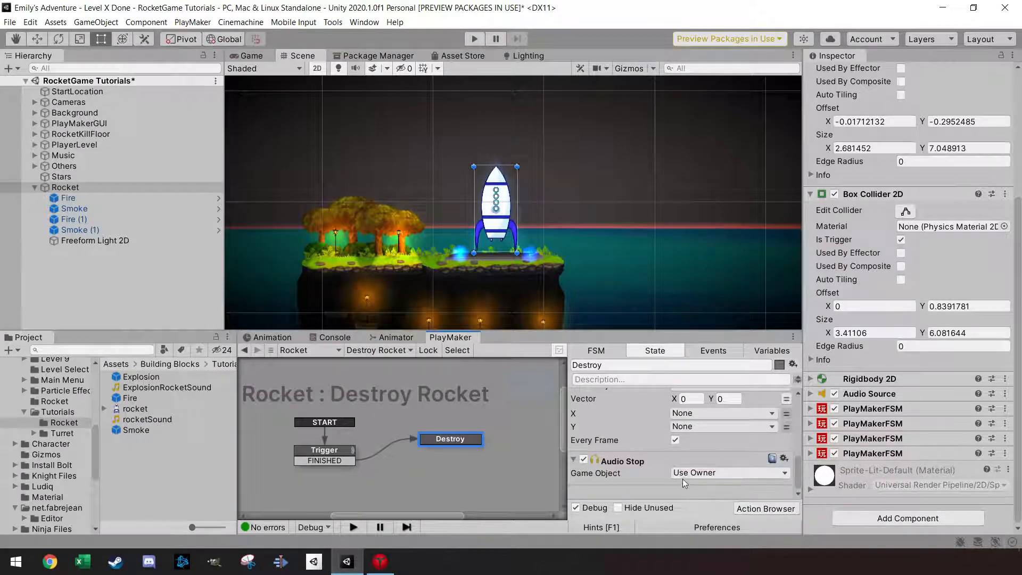
scroll(653, 462, "up", 5)
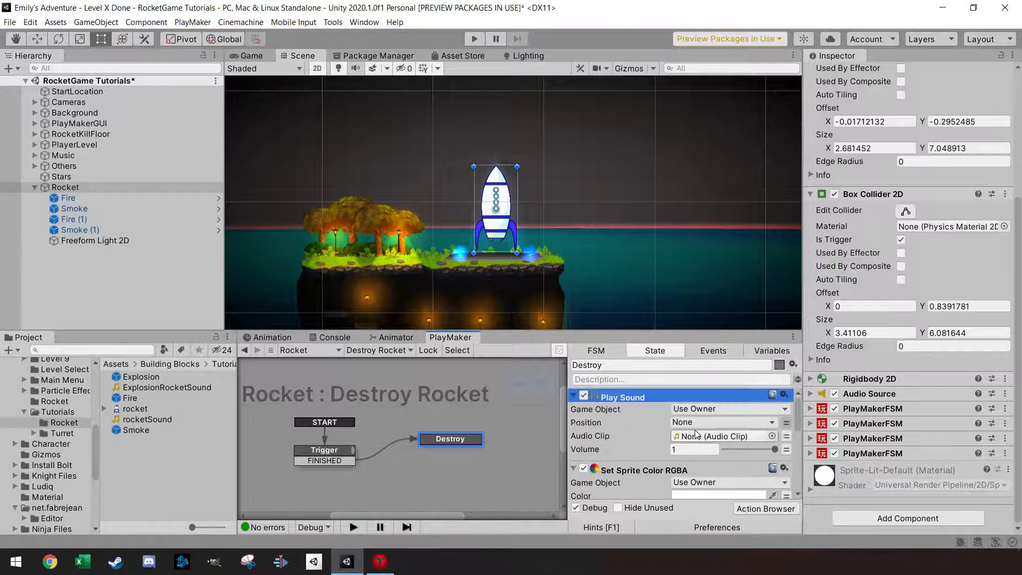
left_click_drag(146, 388, 747, 436)
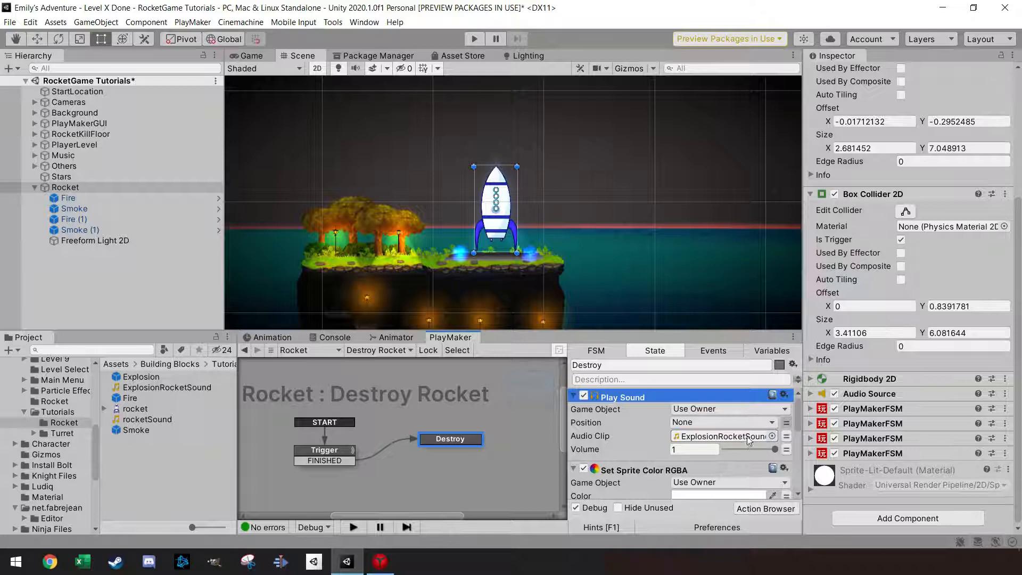
- Lock the PlayMaker editor on the Destroy Rocket FSM and select the Rocket's Freeform Light 2D object
left_click(772, 508)
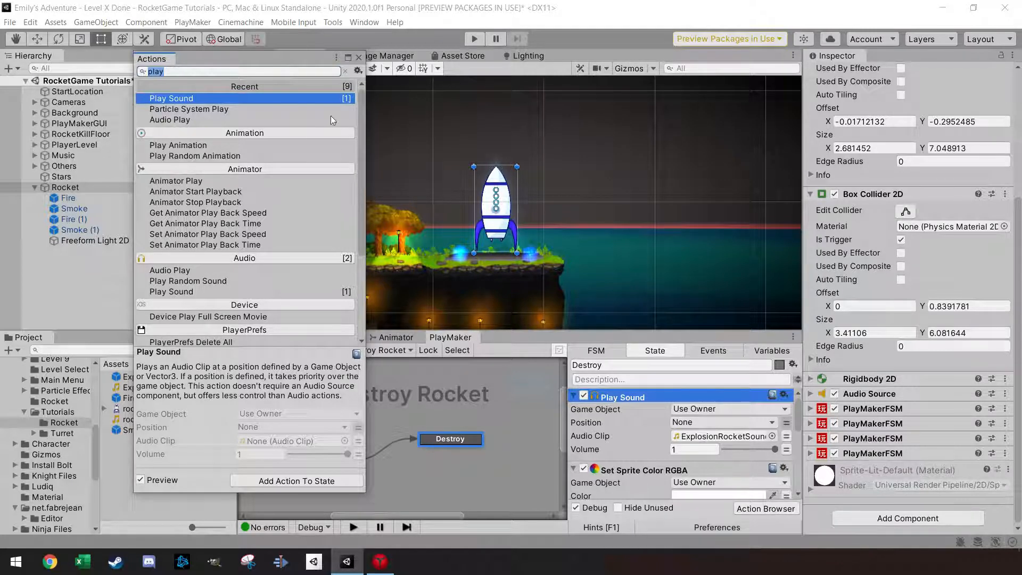
left_click(772, 508)
scroll(656, 411, "down", 5)
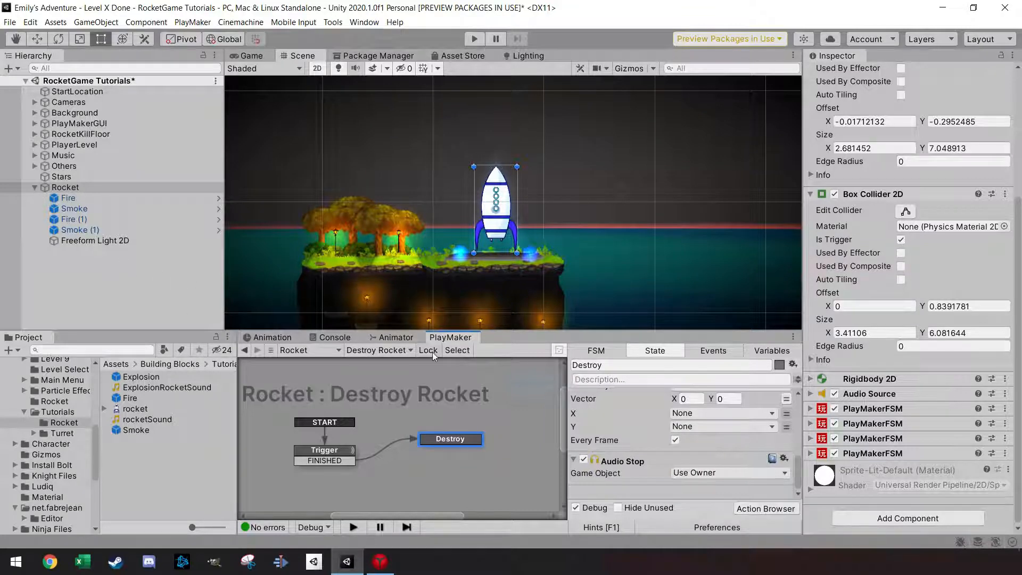
left_click(110, 241)
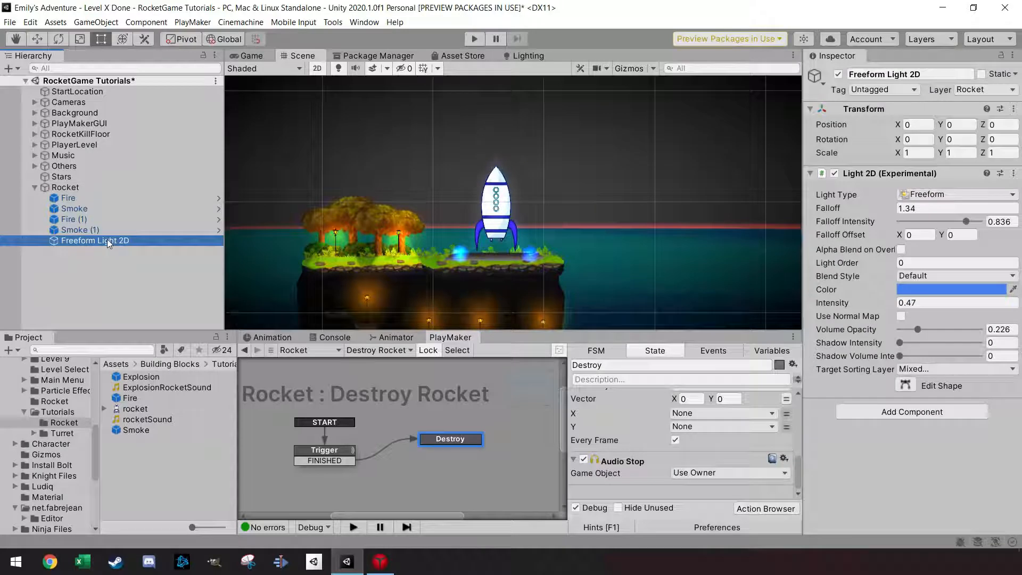
- Try a Set Property action targeting the Light 2D component of Freeform Light 2D in the Destroy state, and delete it
left_click_drag(846, 192, 702, 493)
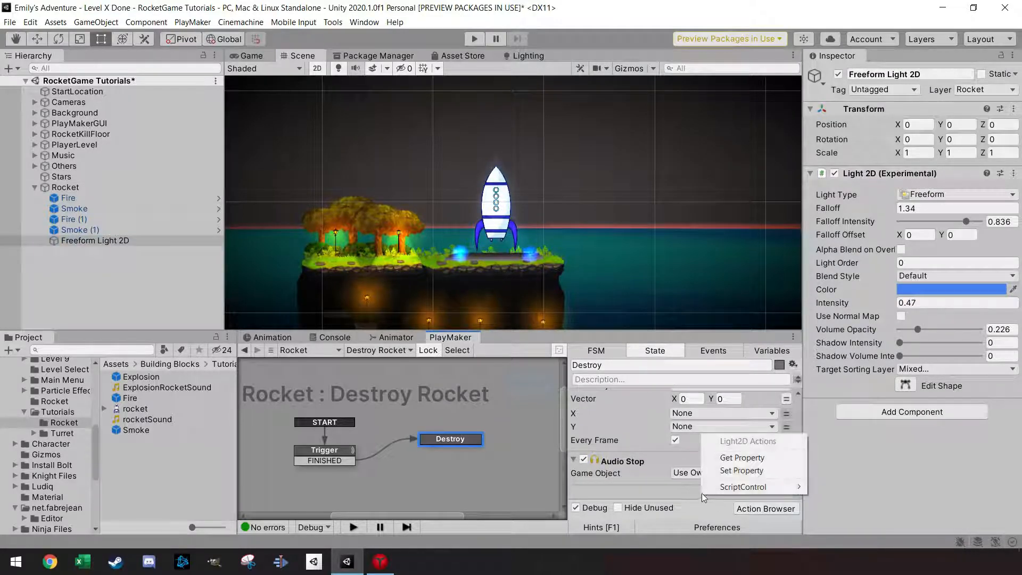
mouse_move(714, 487)
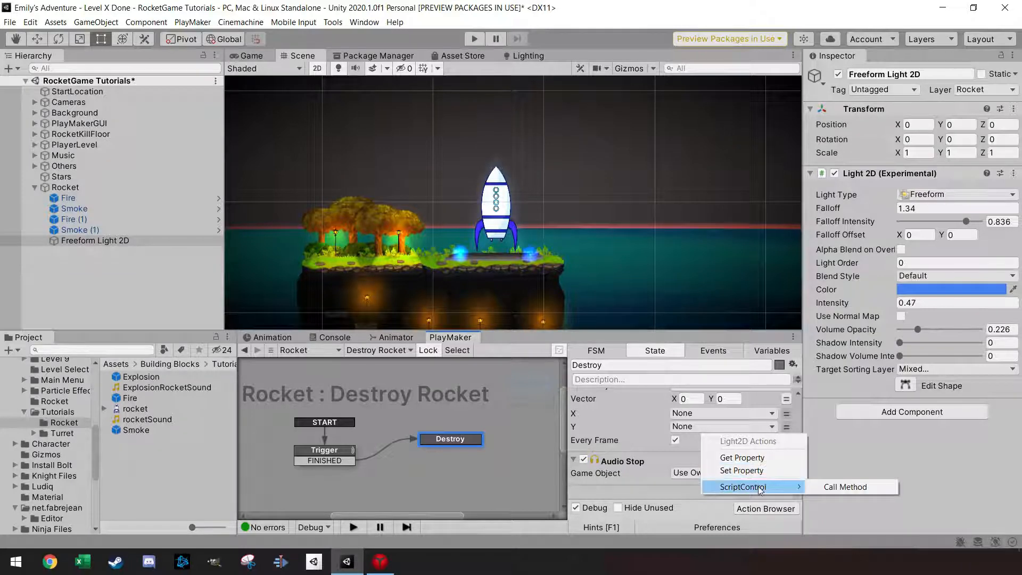
left_click(740, 470)
left_click(721, 459)
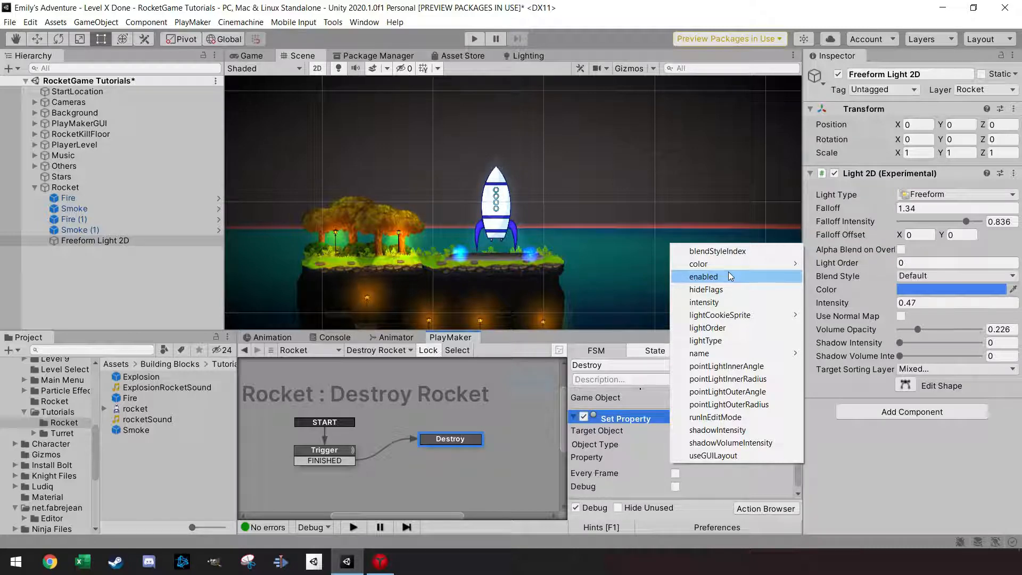
left_click(649, 417)
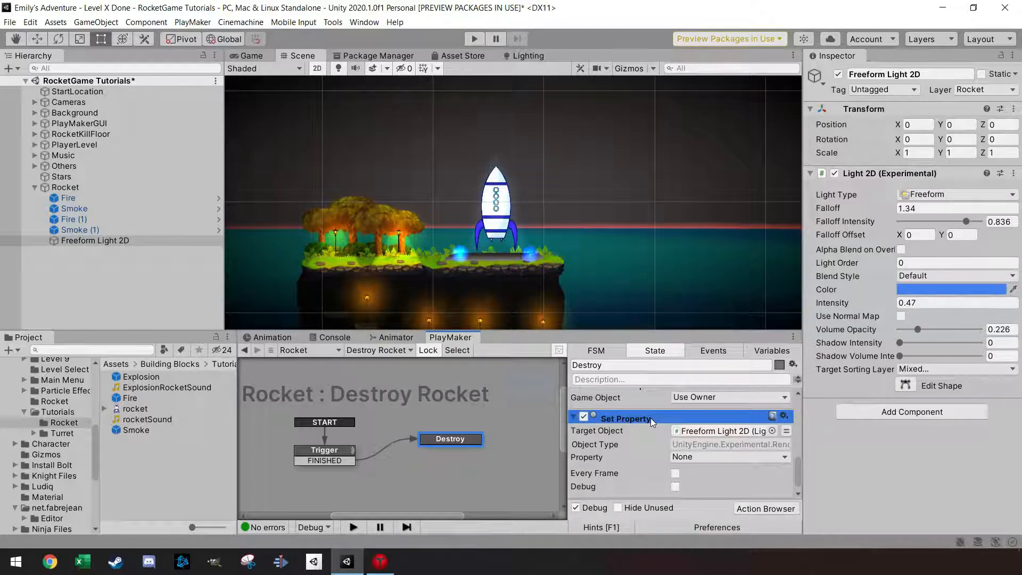
key("Delete")
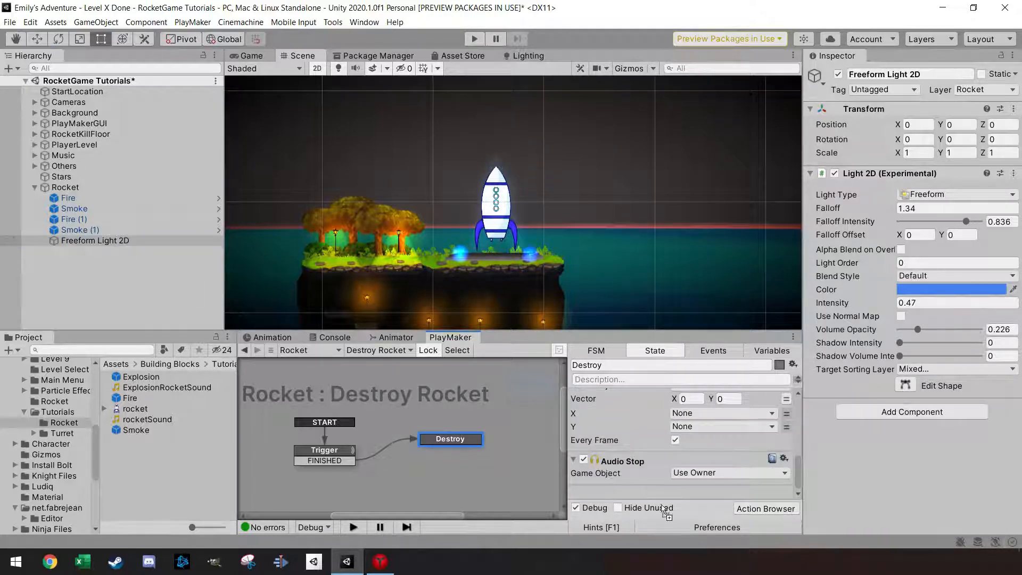
- Add a Set Property action for the Freeform Light 2D game object to the Destroy state, using the active property
right_click(667, 494)
mouse_move(727, 459)
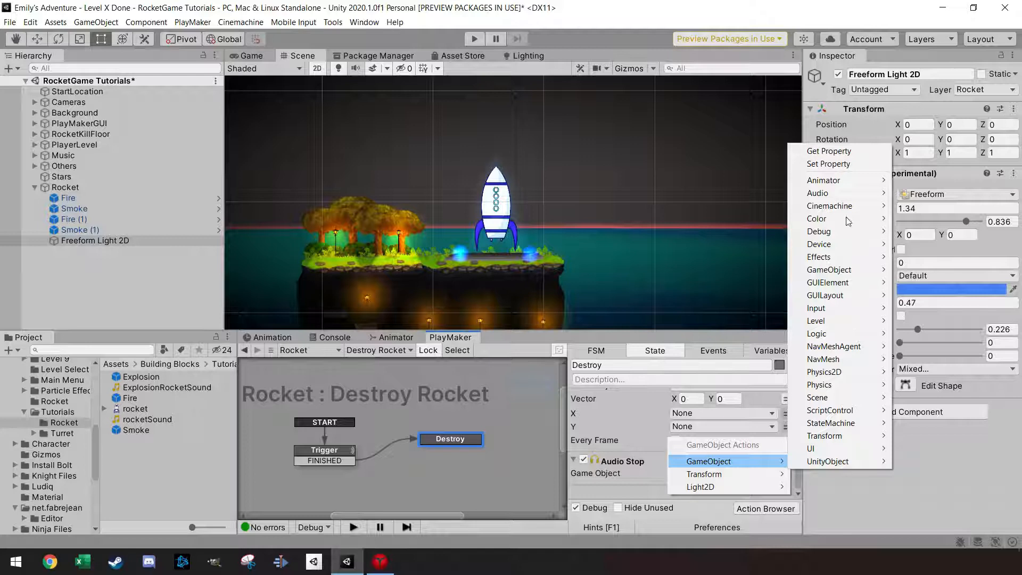
mouse_move(864, 183)
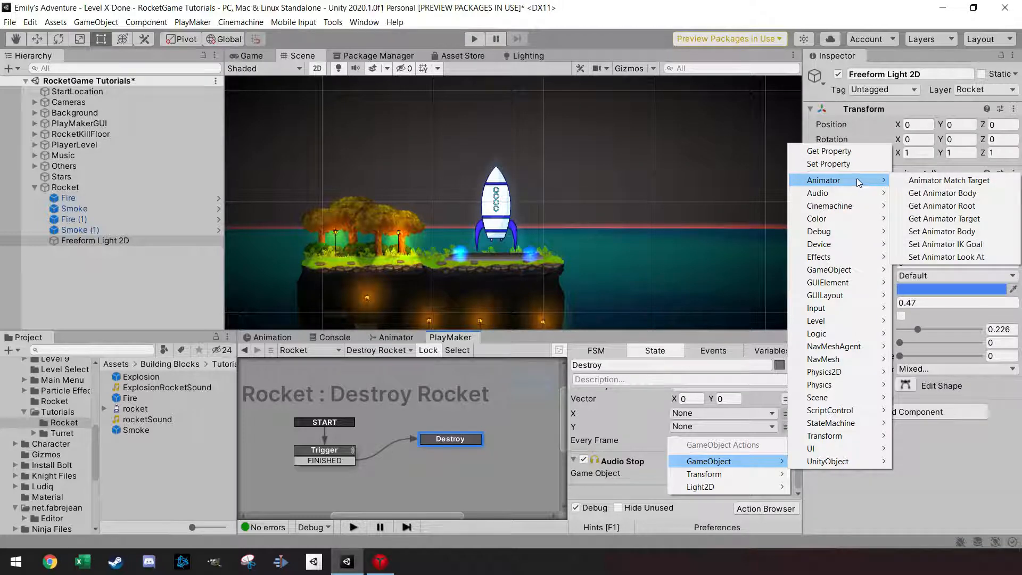
left_click(852, 168)
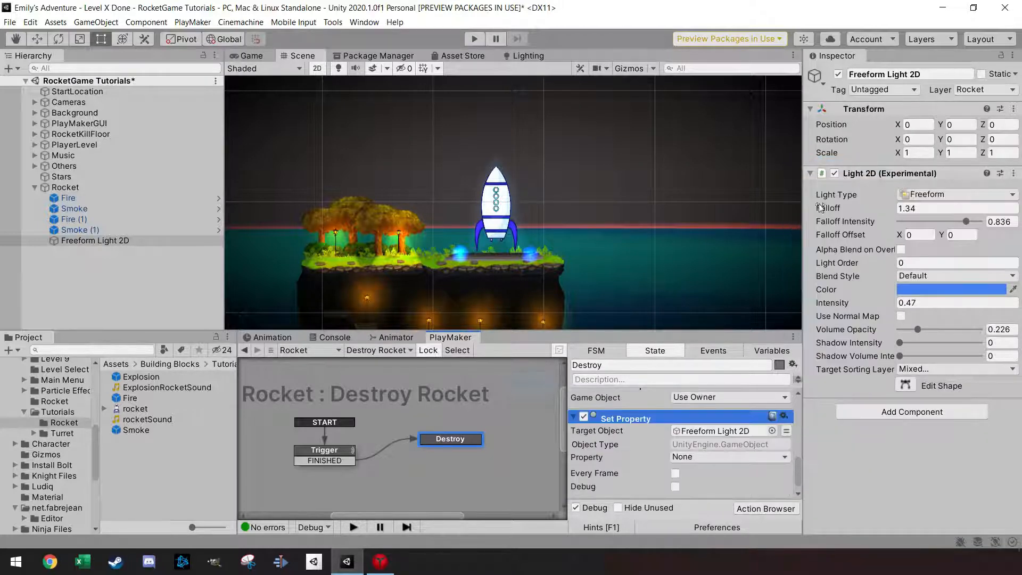
left_click(729, 461)
left_click(723, 378)
scroll(661, 471, "down", 1)
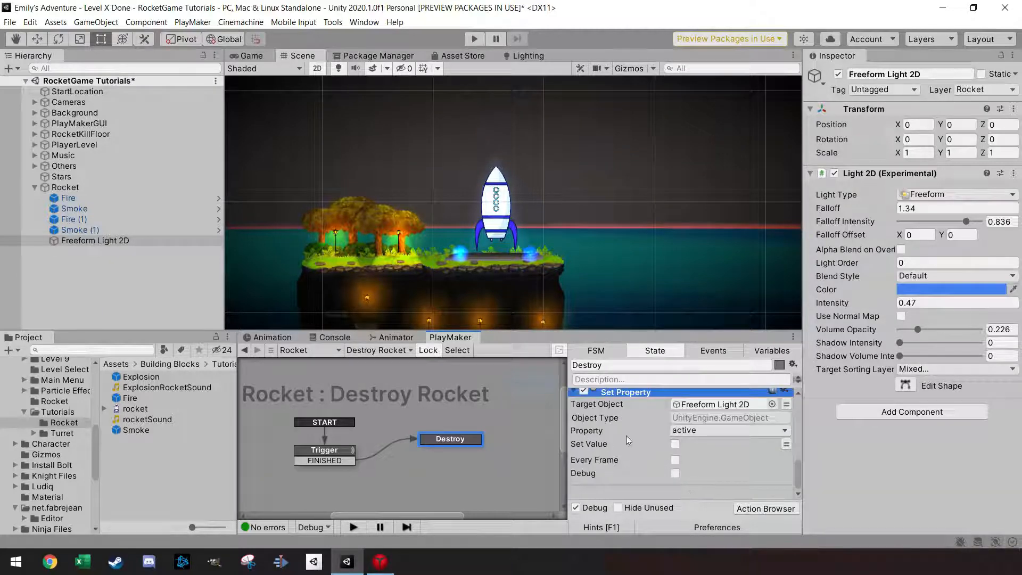
scroll(626, 442, "up", 1)
scroll(633, 433, "down", 1)
scroll(637, 410, "up", 1)
scroll(635, 418, "down", 1)
- Add a Particle System Stop action to the Destroy state
left_click(760, 511)
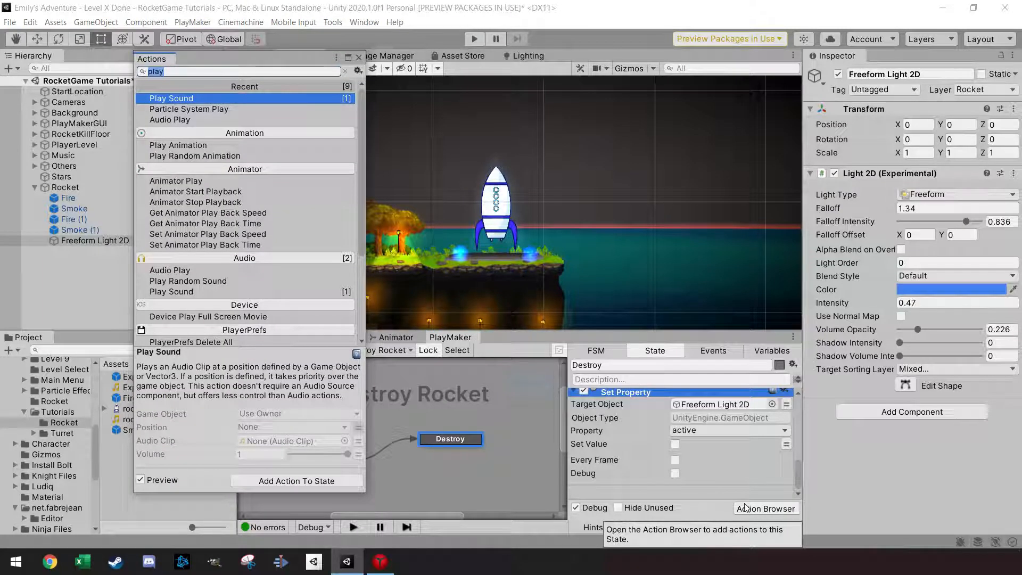
type("partic")
key("Down")
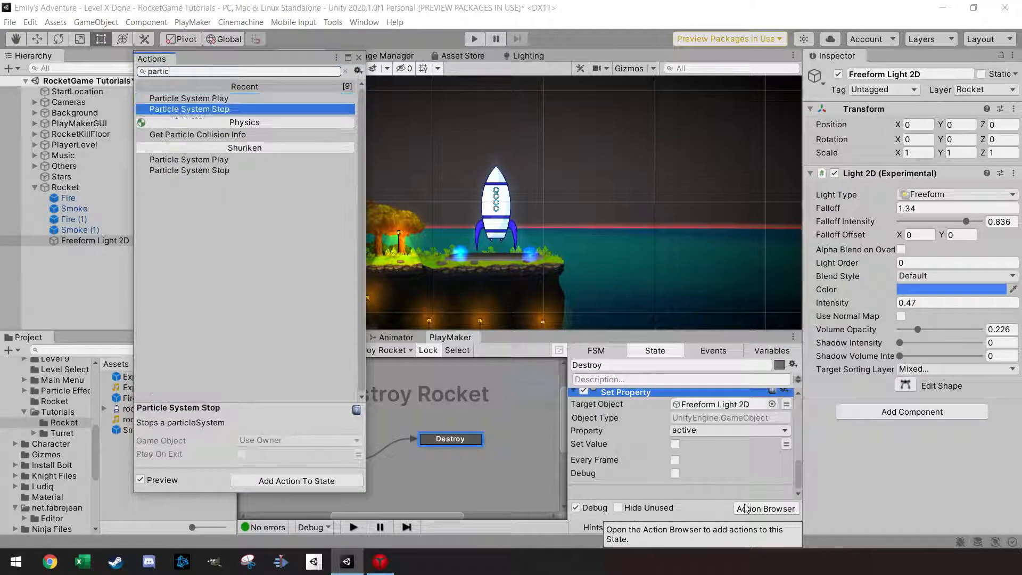
key("Return")
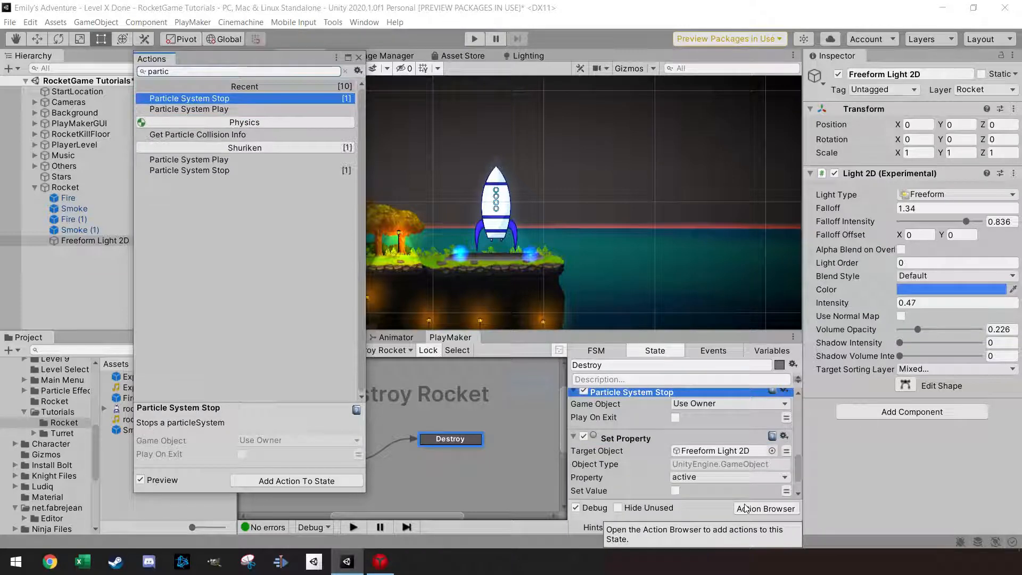
left_click(359, 58)
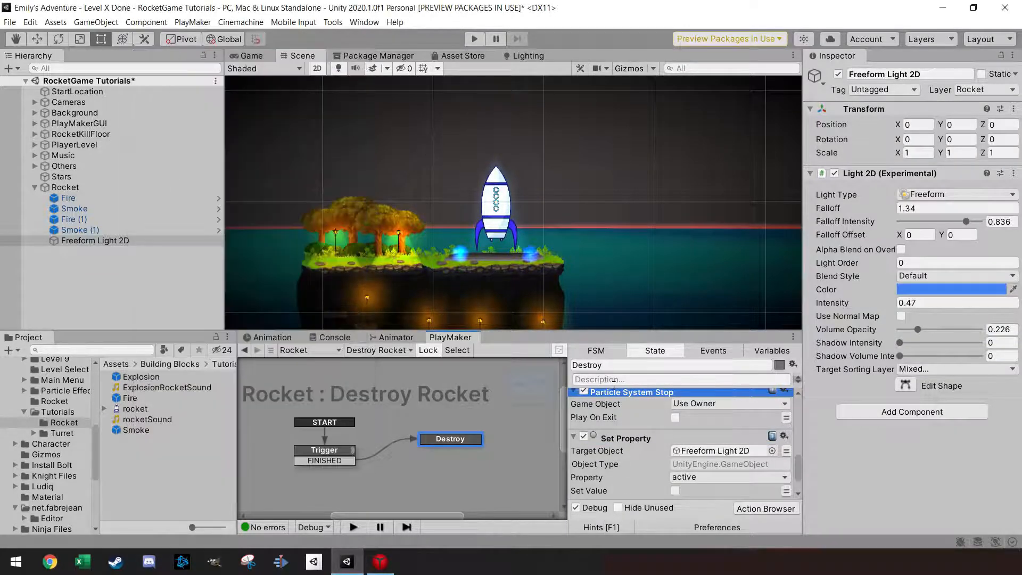
scroll(673, 501, "down", 2)
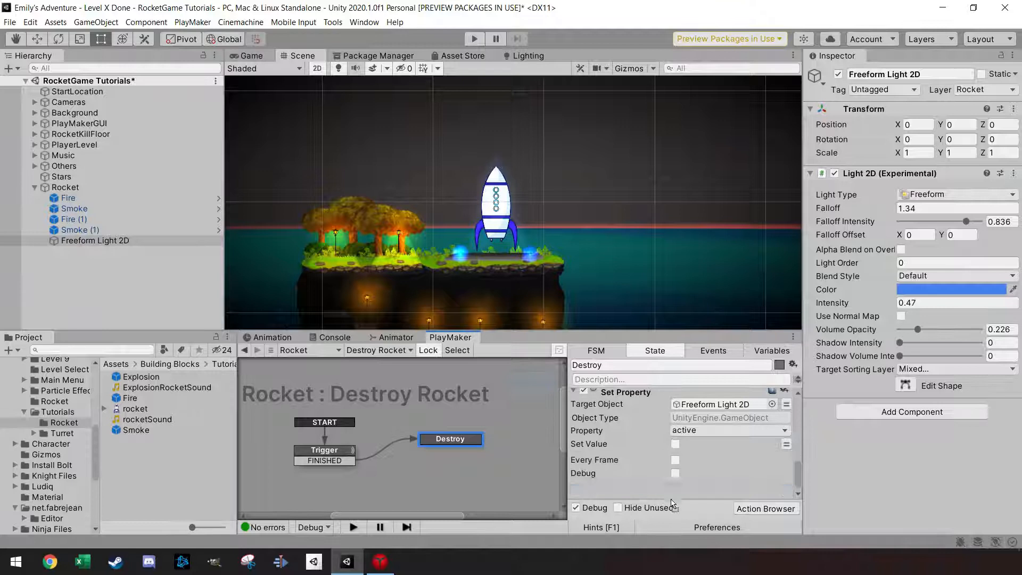
- Target the Particle System Stop action at the Fire object and add a copy of it for Fire (1)
scroll(673, 499, "down", 2)
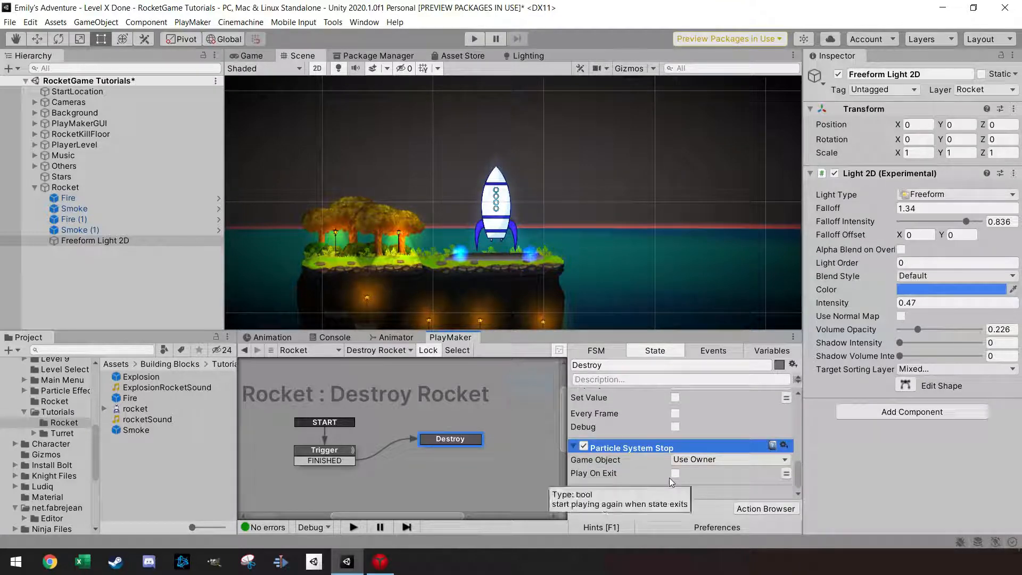
left_click(692, 460)
left_click(714, 484)
left_click_drag(68, 197, 710, 463)
key("ctrl+v")
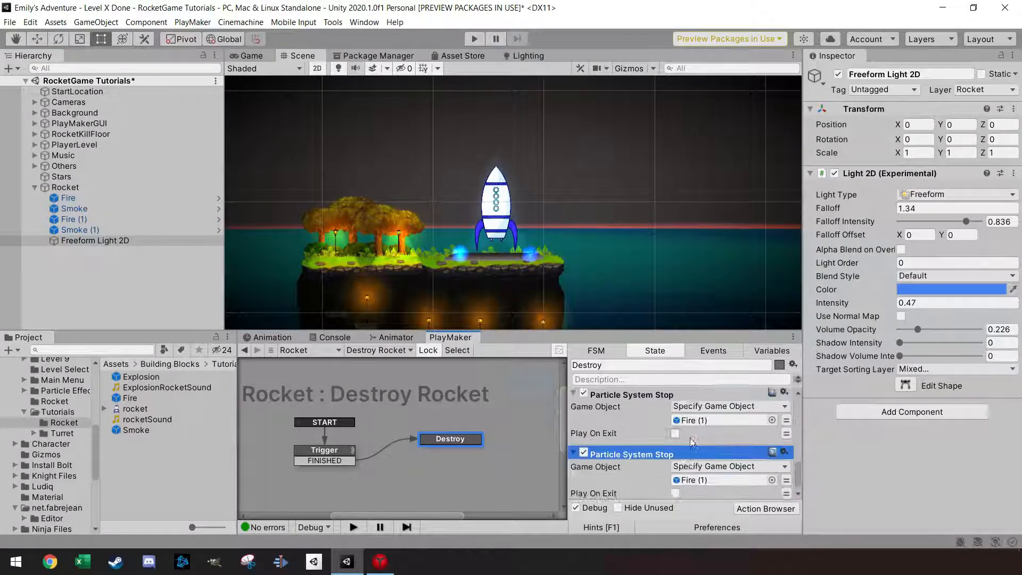
- Add two more Particle System Stop copies to the Destroy state, targeting Smoke and Smoke (1)
left_click_drag(101, 210, 688, 459)
key("ctrl+v")
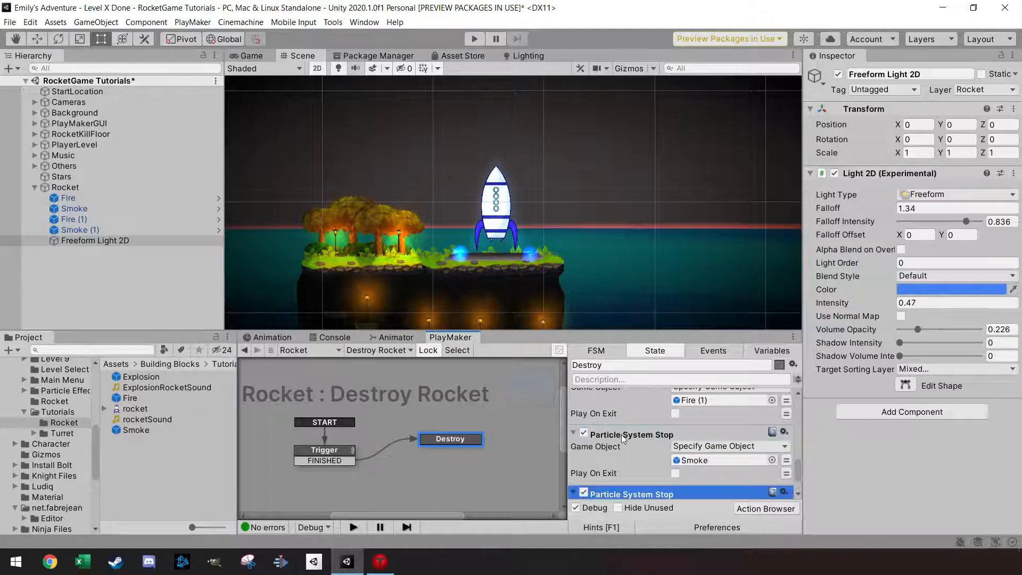
left_click_drag(86, 231, 693, 470)
scroll(660, 452, "up", 1)
scroll(660, 451, "up", 3)
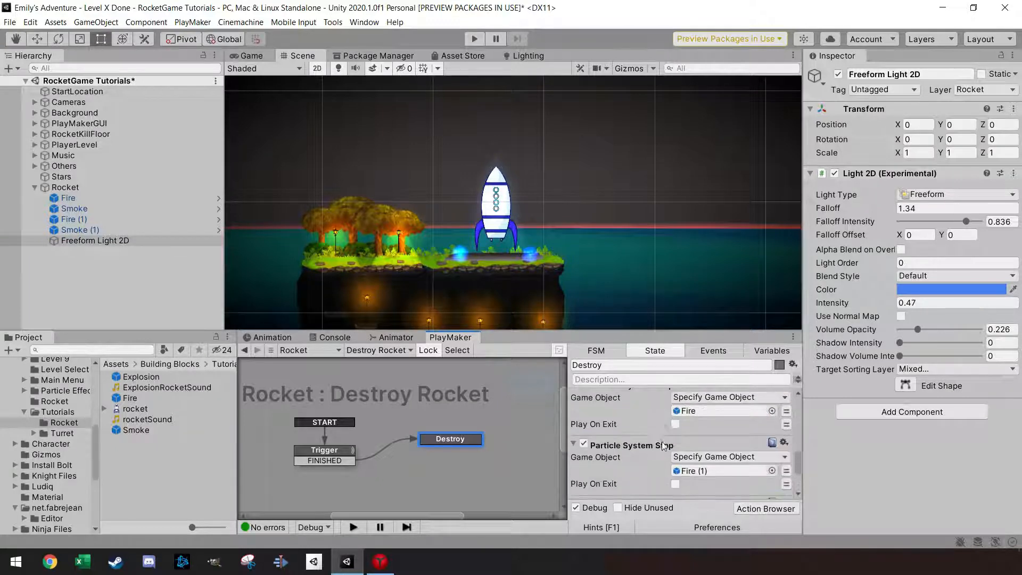
scroll(666, 421, "down", 3)
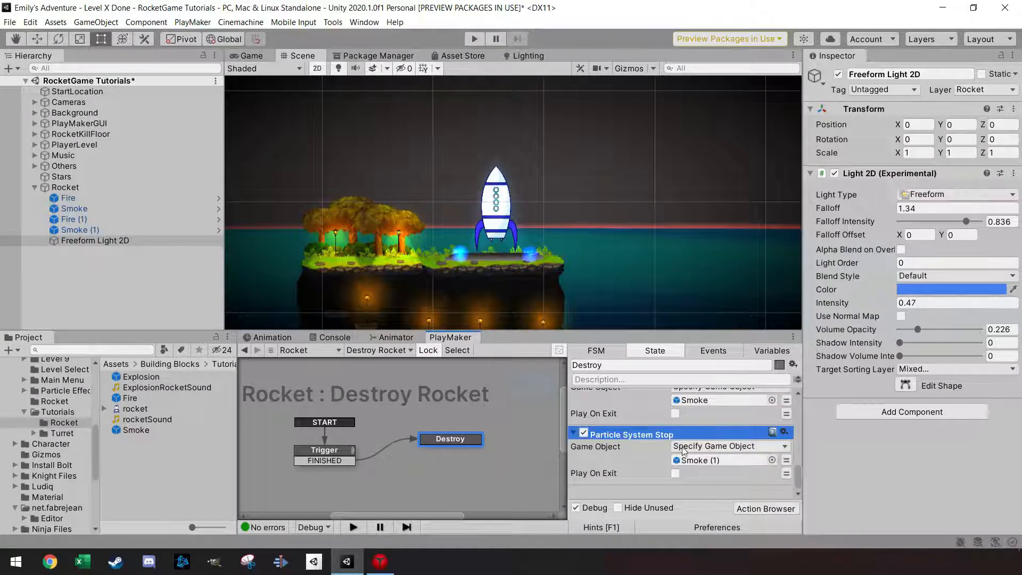
- Add an Enable FSM action to the Destroy state
left_click(761, 509)
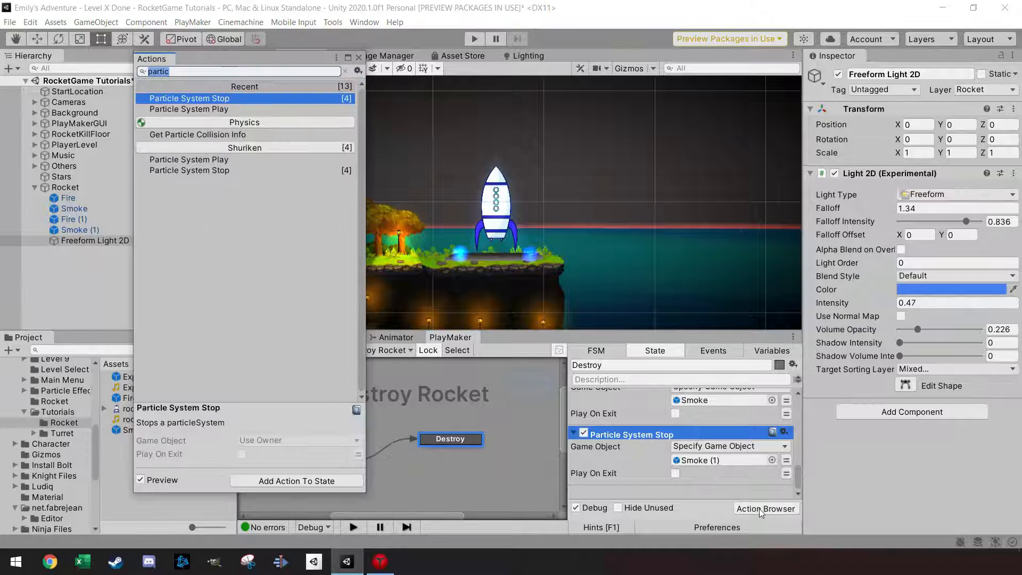
type("enable f")
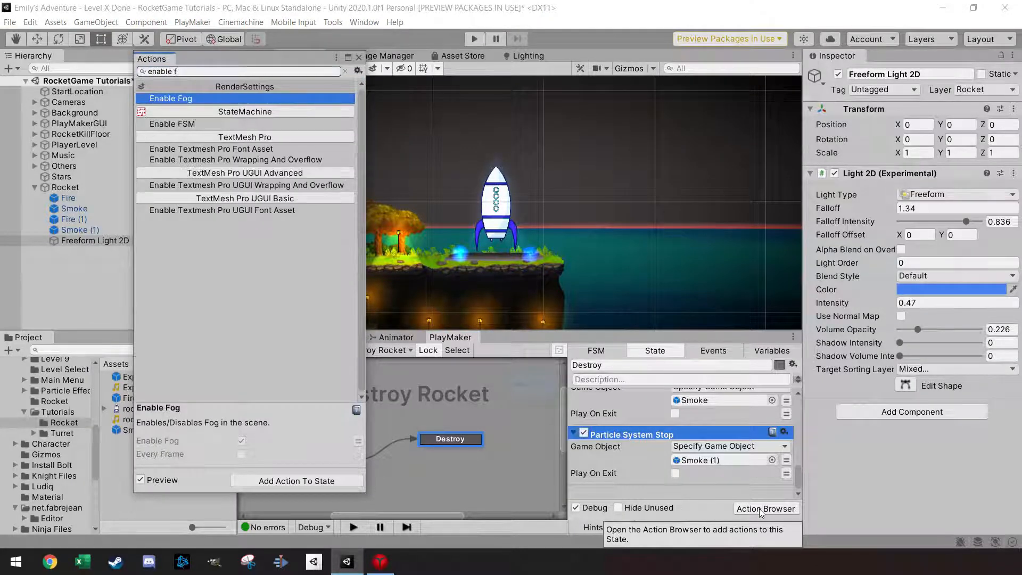
key("Down")
key("Return")
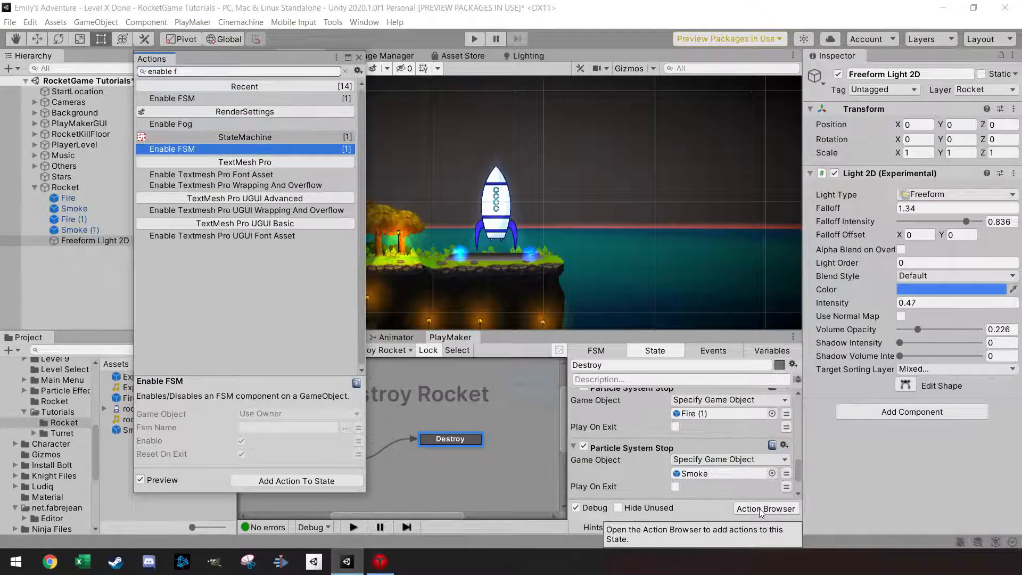
left_click(359, 56)
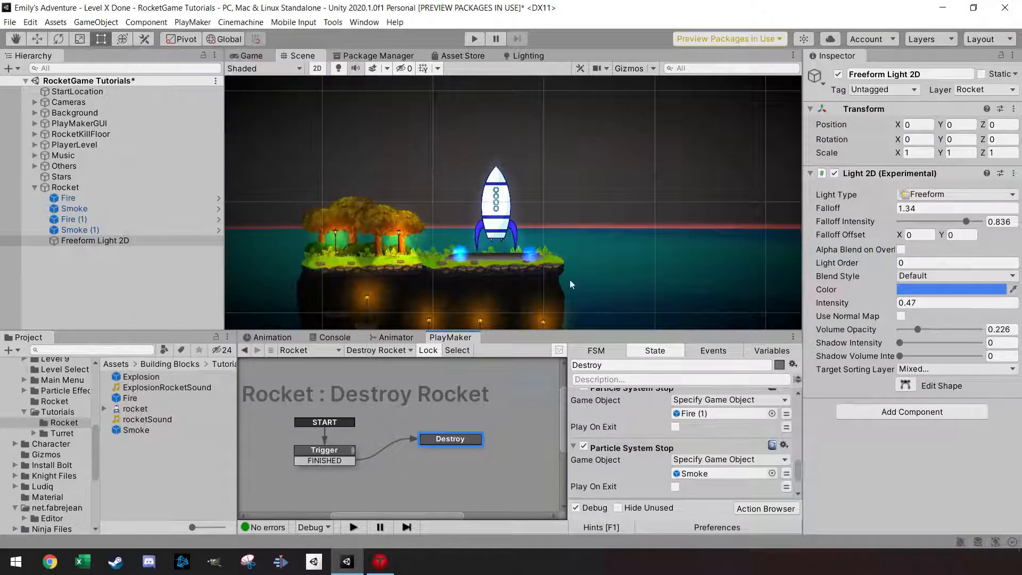
- Set the Enable FSM action to the Add Force FSM, with Enable and Reset On Exit turned off
scroll(631, 451, "down", 3)
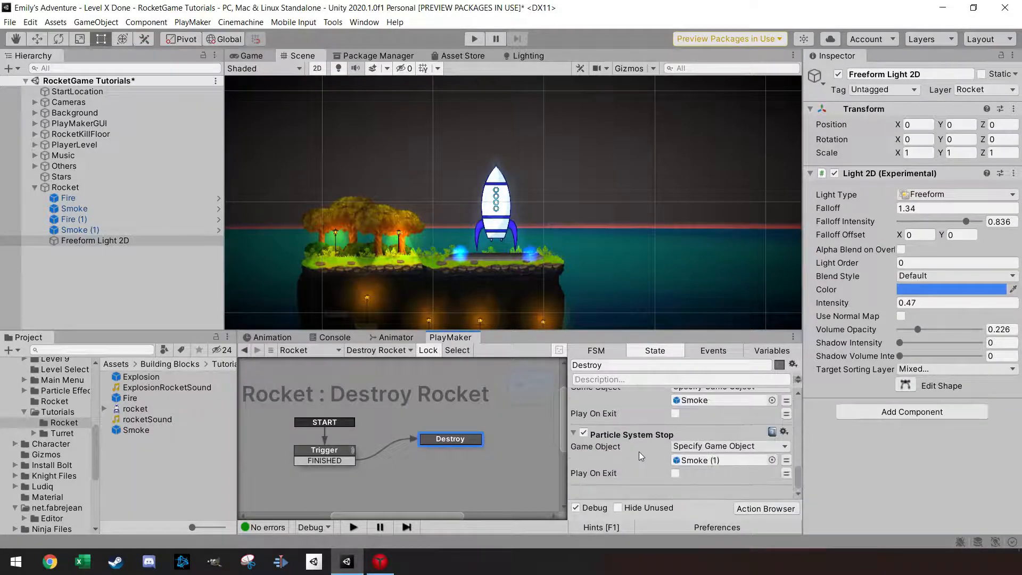
scroll(639, 451, "down", 6)
scroll(640, 454, "down", 3)
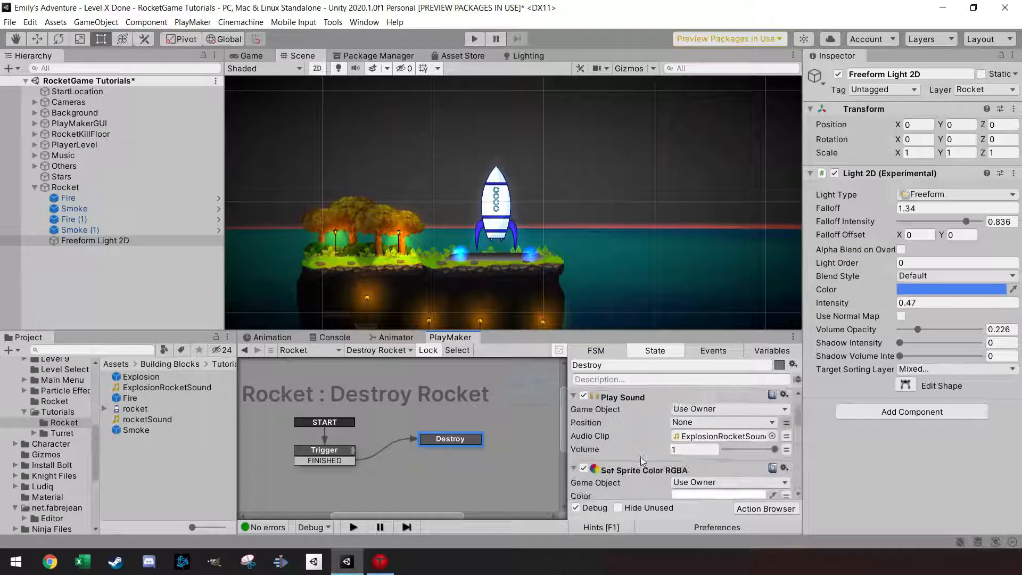
scroll(641, 457, "up", 2)
left_click(773, 423)
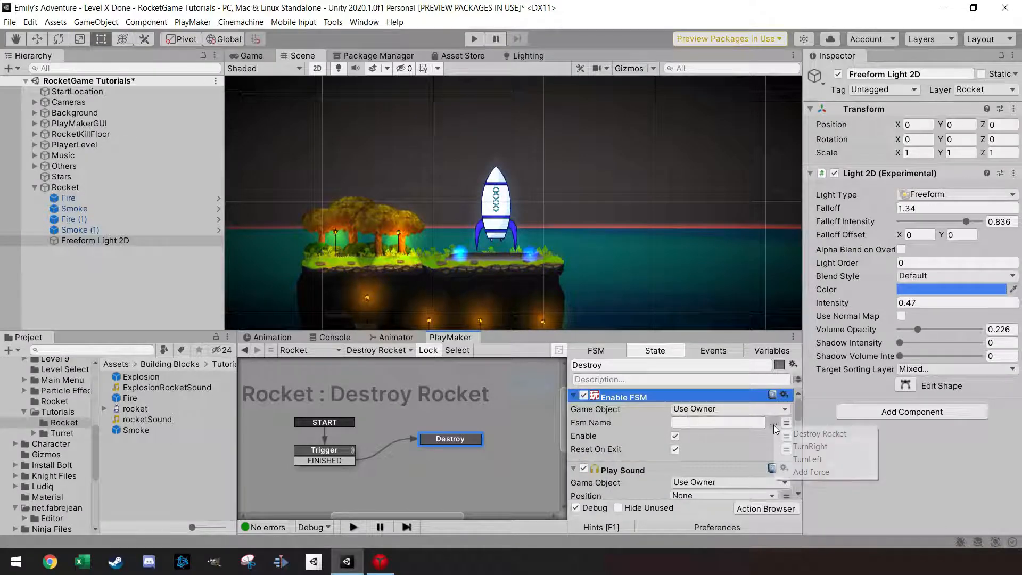
left_click(814, 473)
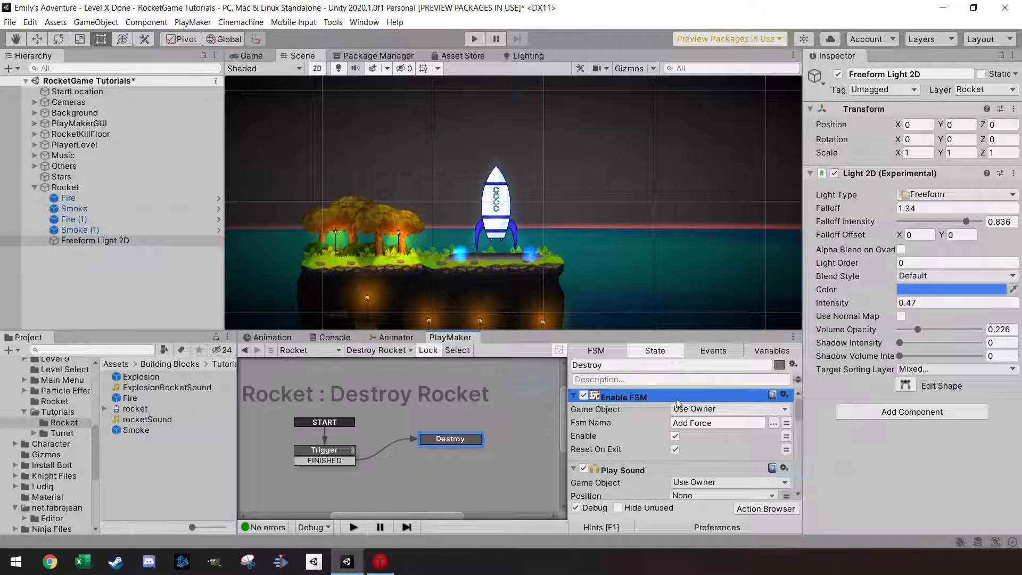
left_click(675, 437)
left_click(675, 449)
scroll(666, 442, "down", 4)
scroll(665, 447, "up", 4)
- Duplicate the disabling Enable FSM action twice, setting the FSM names to TurnRight and TurnLeft
key("ctrl+v")
scroll(671, 433, "down", 2)
scroll(681, 432, "up", 1)
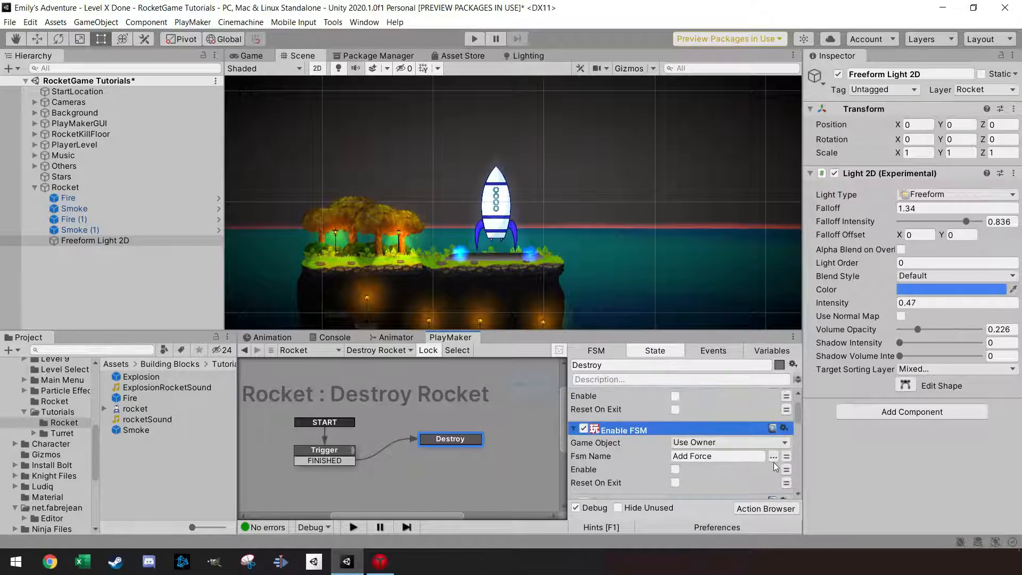
left_click(773, 457)
left_click(793, 478)
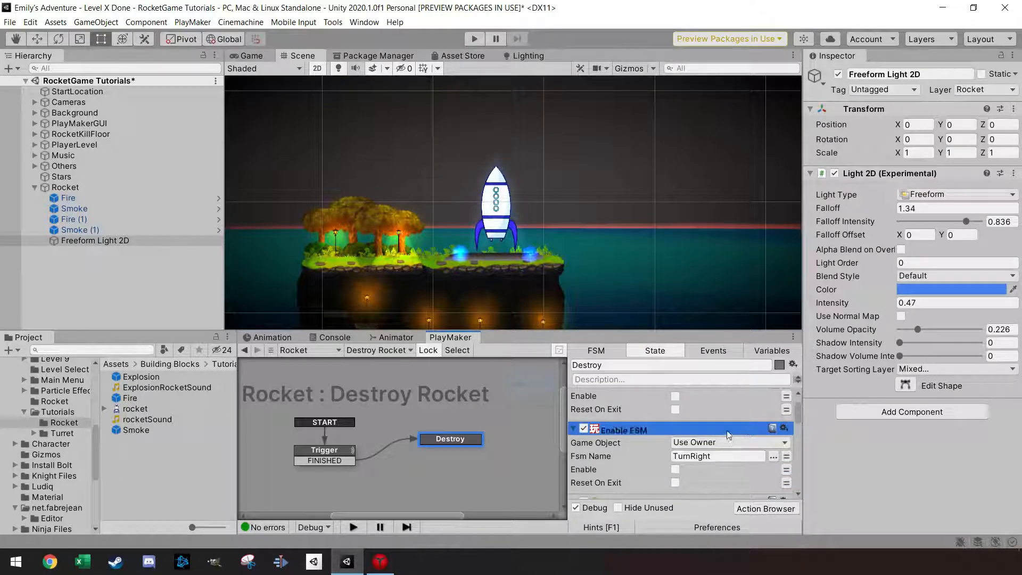
scroll(761, 470, "down", 1)
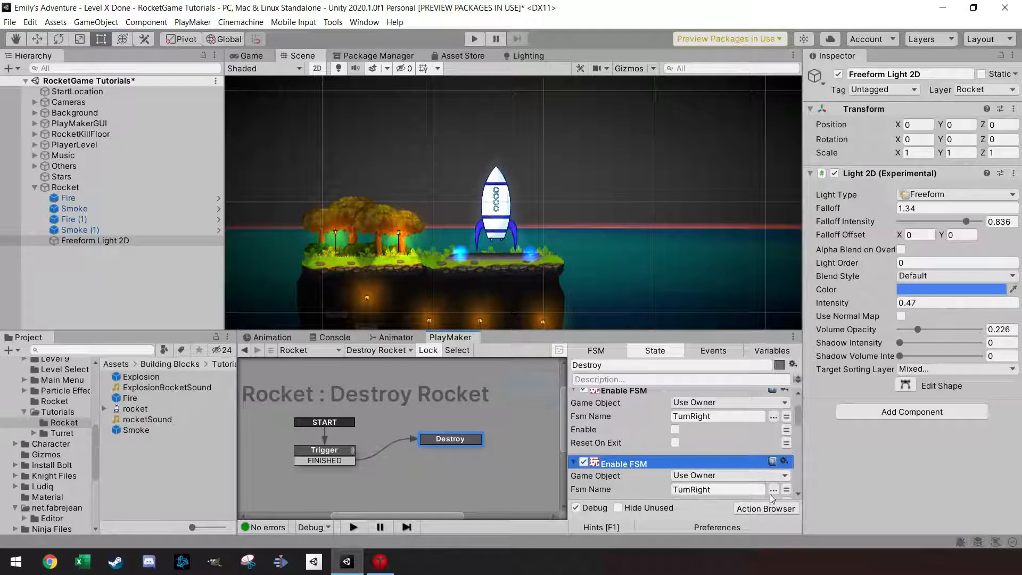
left_click(771, 489)
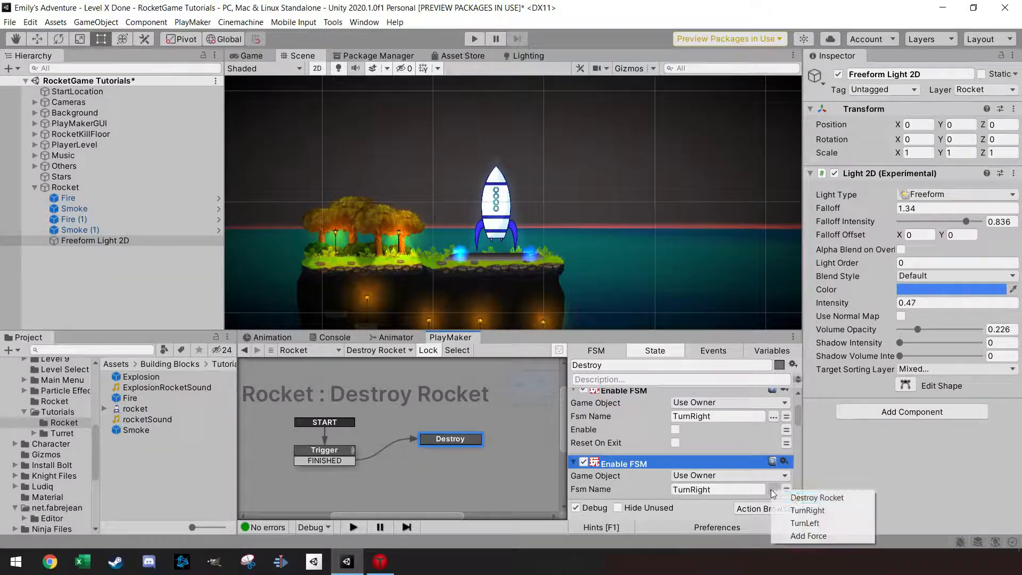
left_click(830, 523)
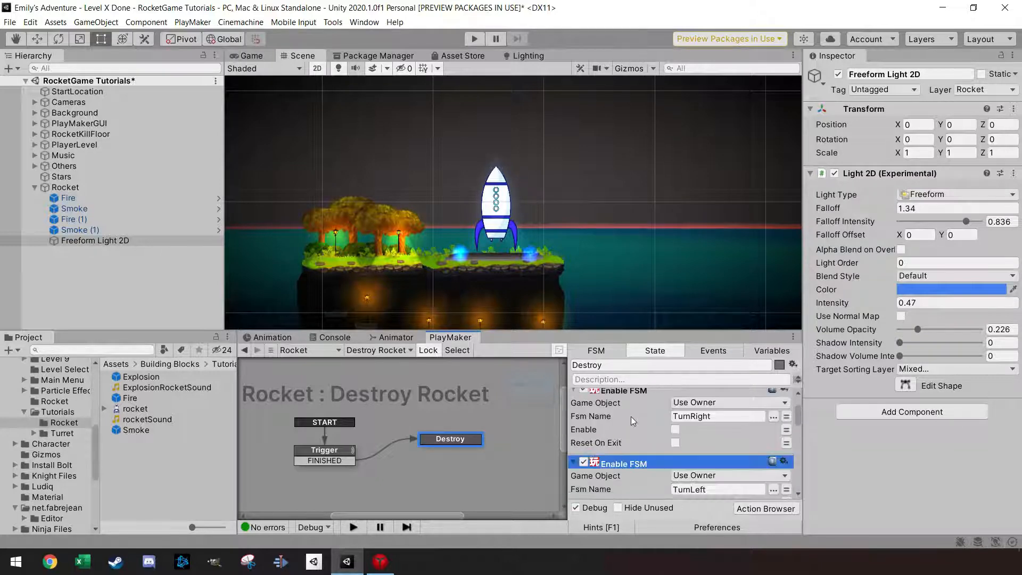
- Add a Wait action to the Destroy state with a time of 4 and FINISHED as the finish event
scroll(666, 445, "down", 3)
scroll(666, 445, "down", 10)
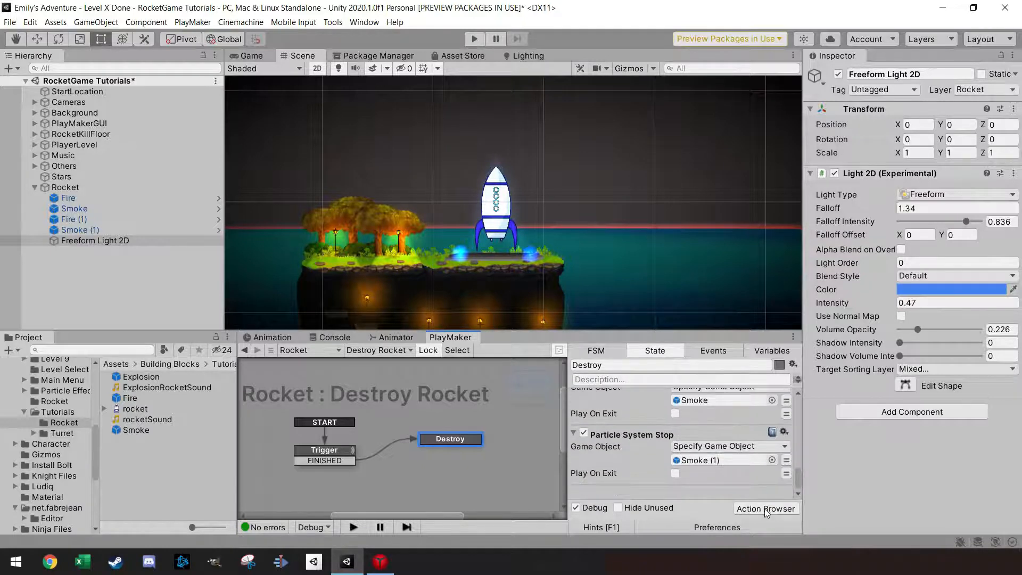
left_click(766, 509)
type("wait")
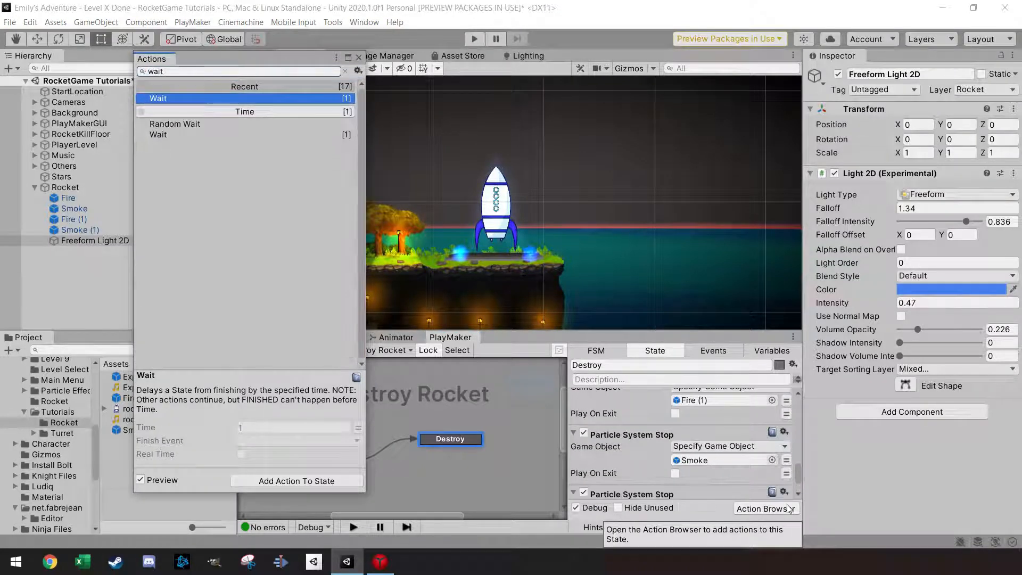
left_click(358, 58)
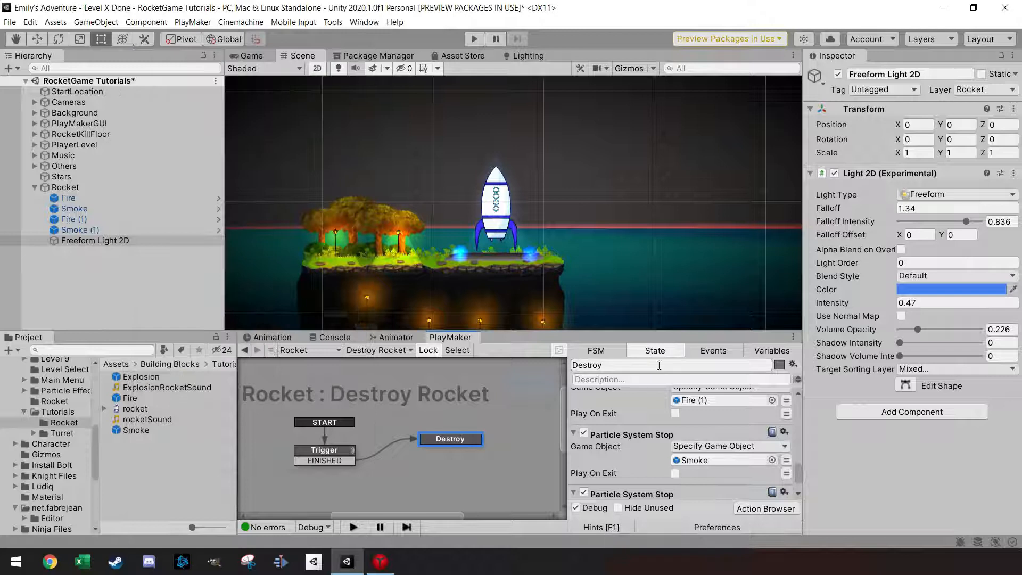
scroll(674, 422, "up", 5)
scroll(675, 423, "up", 3)
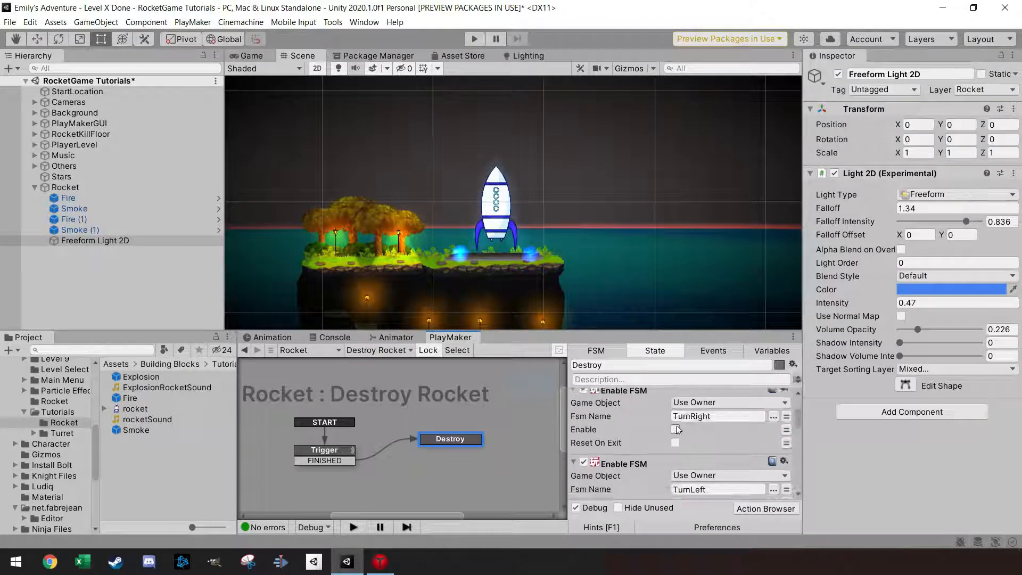
left_click(716, 409)
type("4")
left_click(723, 425)
left_click(700, 449)
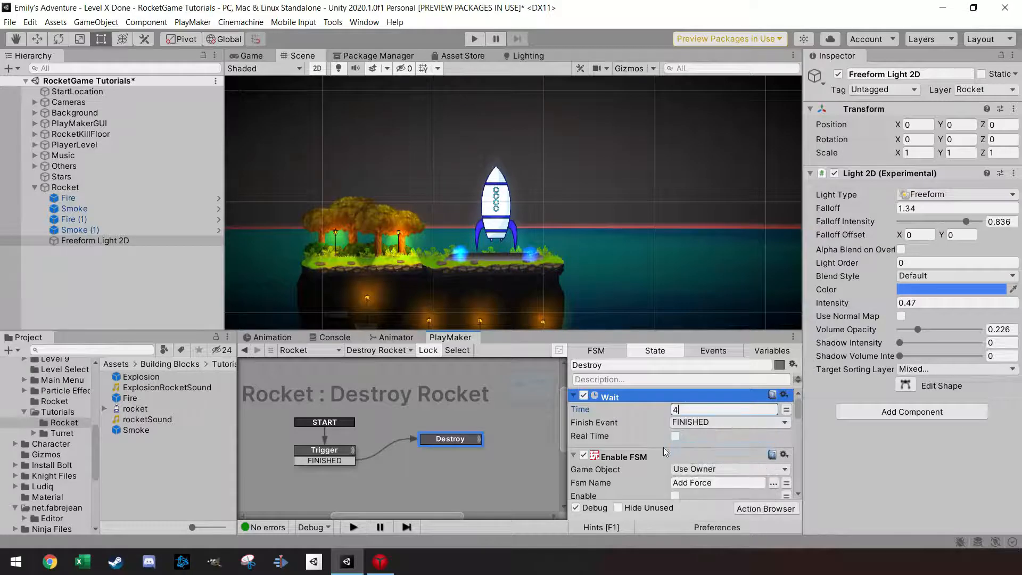
- Give the Destroy state a FINISHED transition leading to a new state named ResetRocket
right_click(456, 440)
mouse_move(595, 317)
left_click(641, 316)
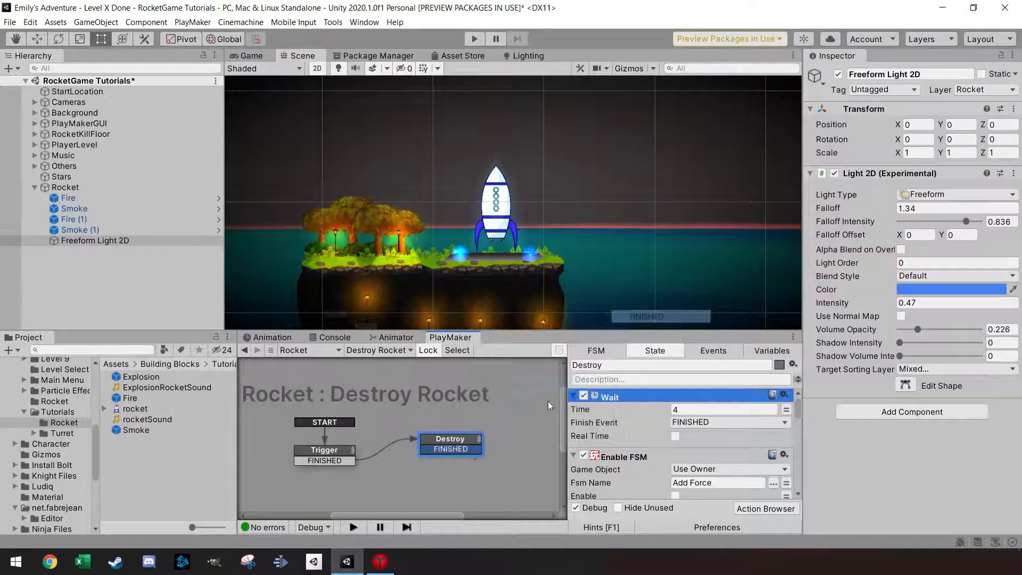
left_click(336, 454)
left_click_drag(452, 449, 391, 484)
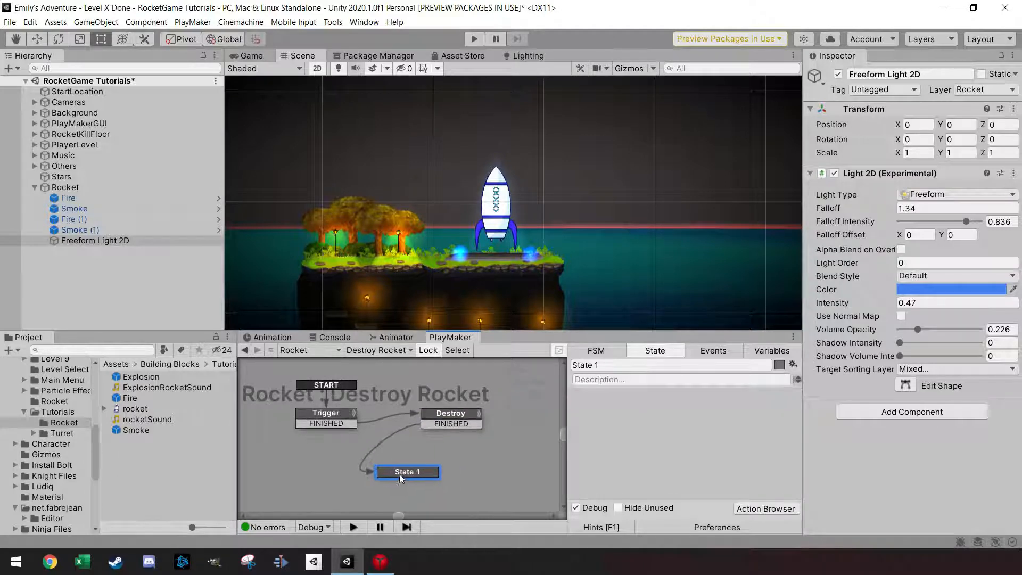
left_click(609, 365)
type("Reset")
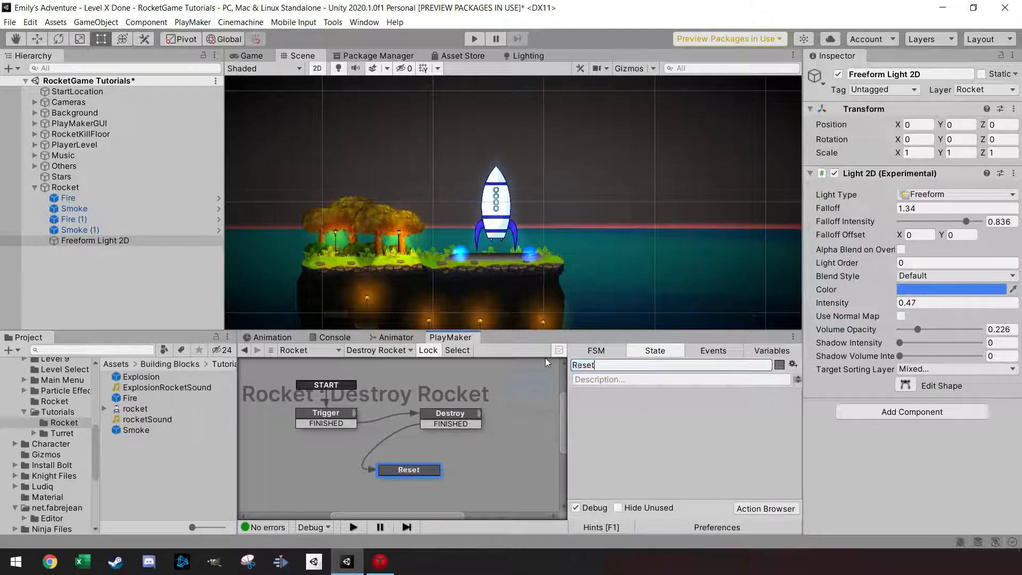
type("Rocket")
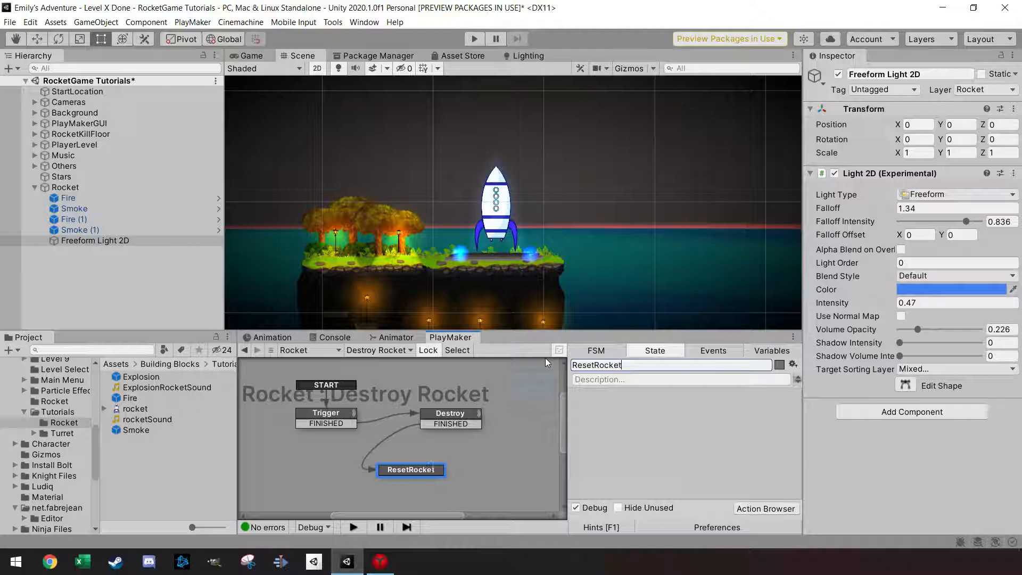
- Add a FINISHED transition to the ResetRocket state and link it back to the Trigger state
right_click(420, 462)
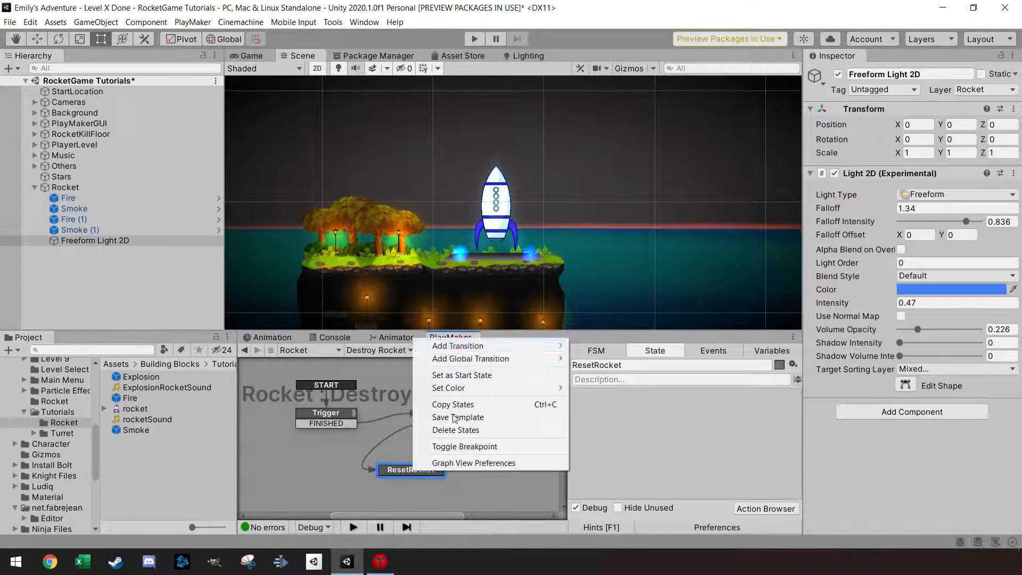
mouse_move(487, 347)
left_click(597, 345)
left_click_drag(403, 481, 314, 418)
left_click_drag(434, 471, 445, 466)
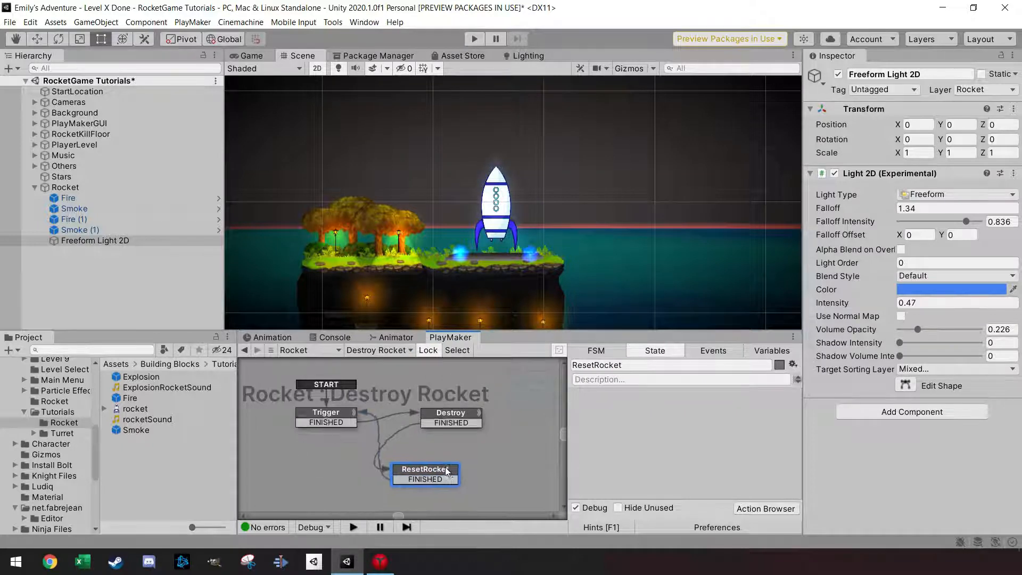
- Add a Wait action to the ResetRocket state and close the action browser
left_click(773, 510)
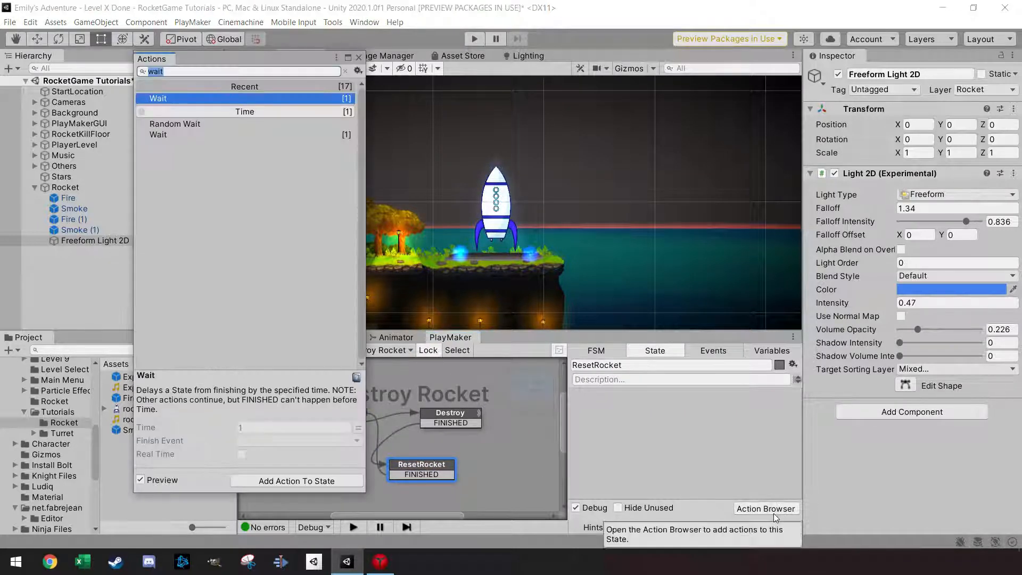
key("Return")
left_click(349, 58)
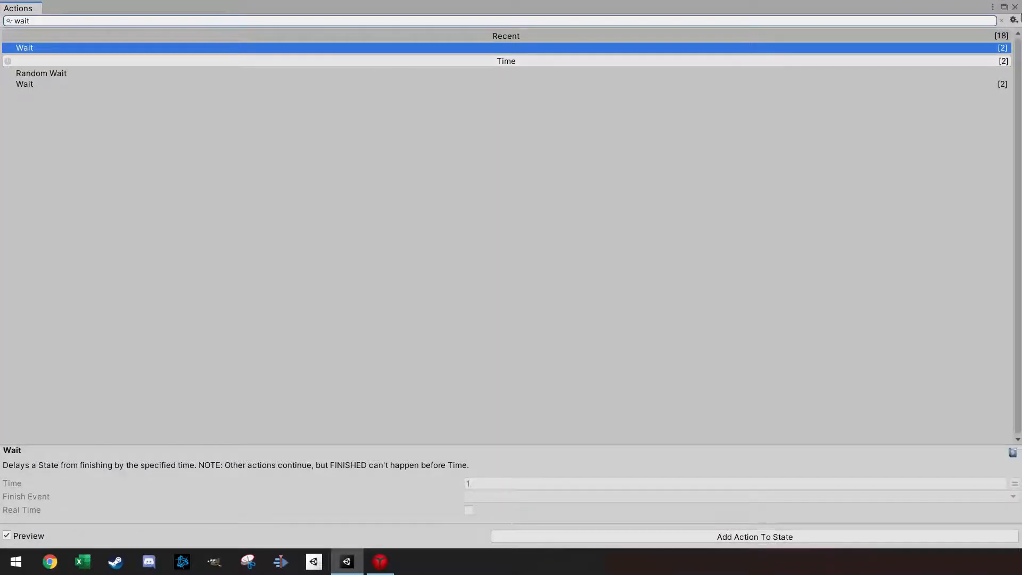
left_click(1003, 6)
left_click(360, 56)
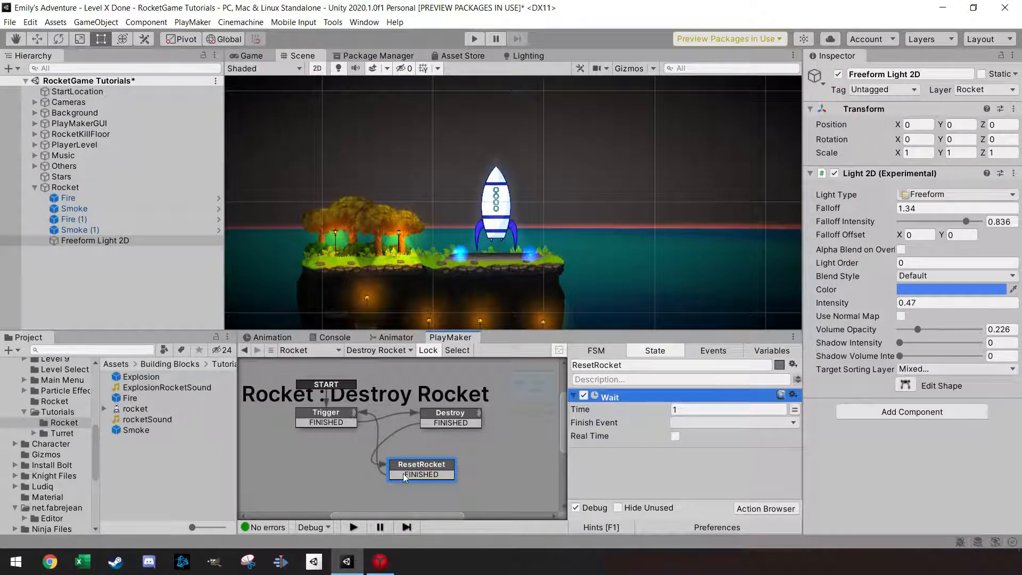
- Redirect ResetRocket's FINISHED transition to a new state named EnableFSM
left_click_drag(404, 473, 320, 467, "ctrl")
left_click_drag(418, 464, 452, 465)
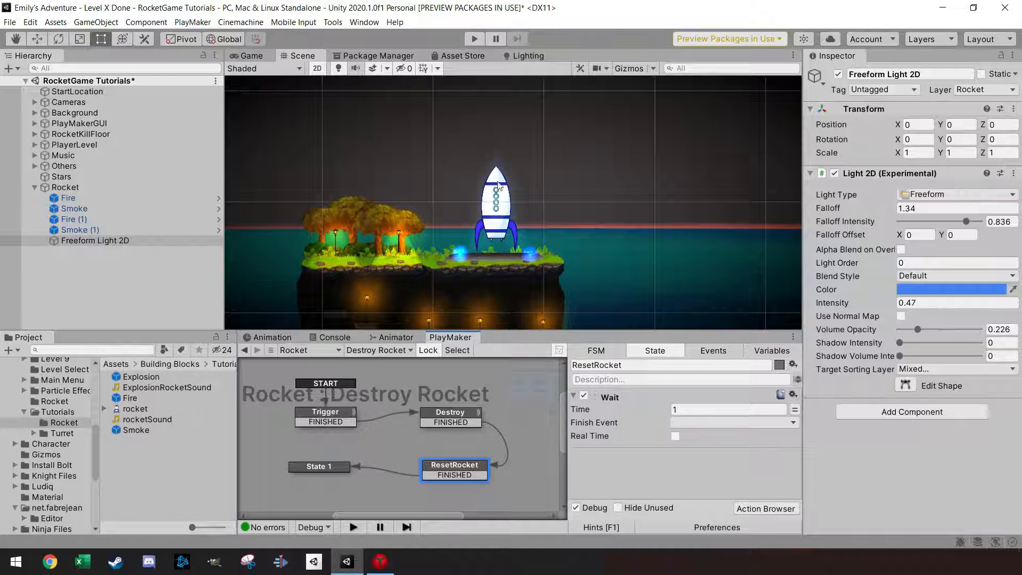
left_click(328, 465)
type("EnableFSM")
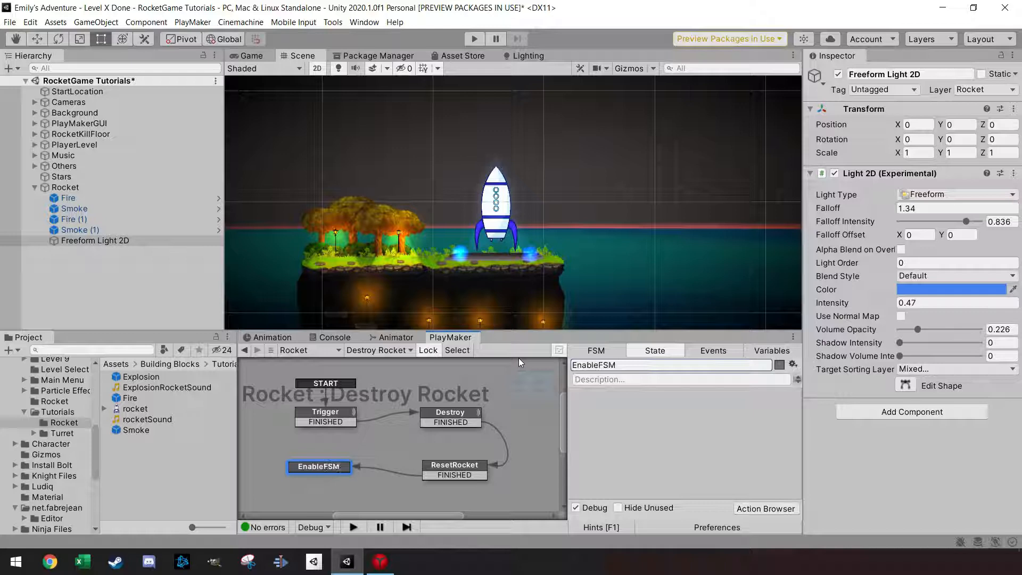
- Copy the three Enable FSM actions from the Destroy state into the EnableFSM state and turn on Enable in each copy
left_click(454, 468)
left_click(457, 415)
scroll(623, 428, "down", 2)
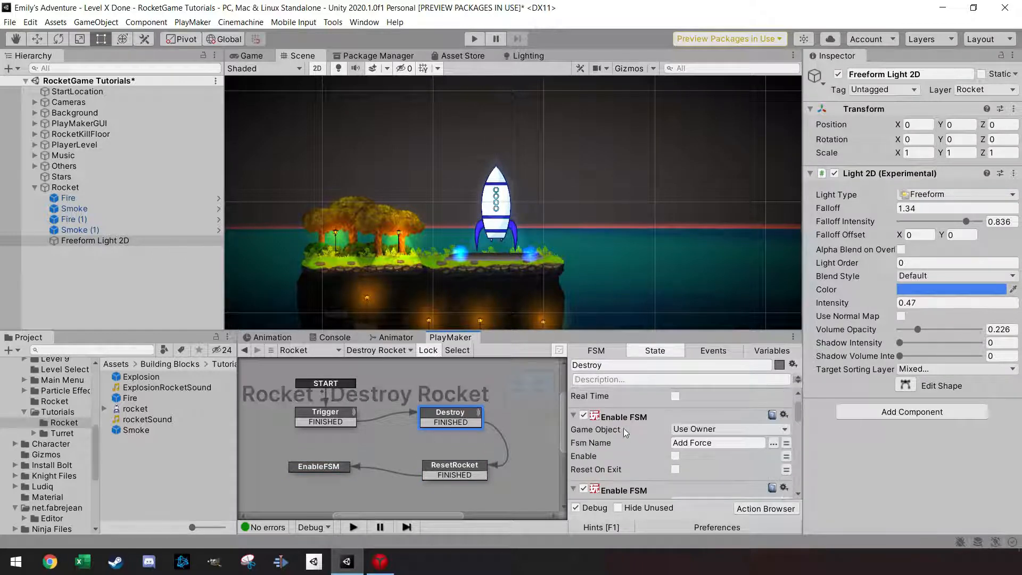
left_click(636, 432)
scroll(636, 432, "down", 1)
left_click(631, 448)
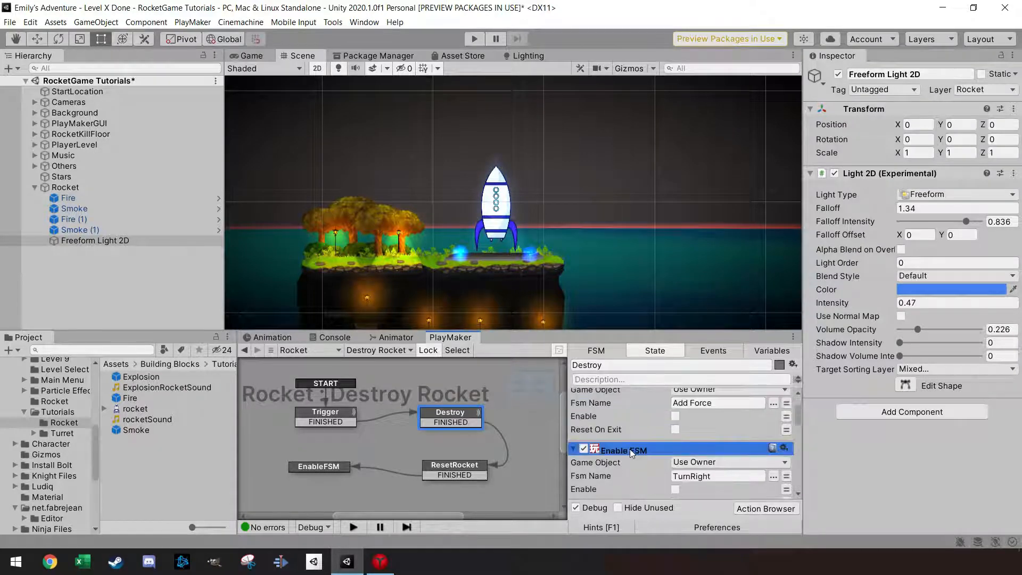
scroll(630, 448, "down", 1)
left_click(632, 482, "ctrl")
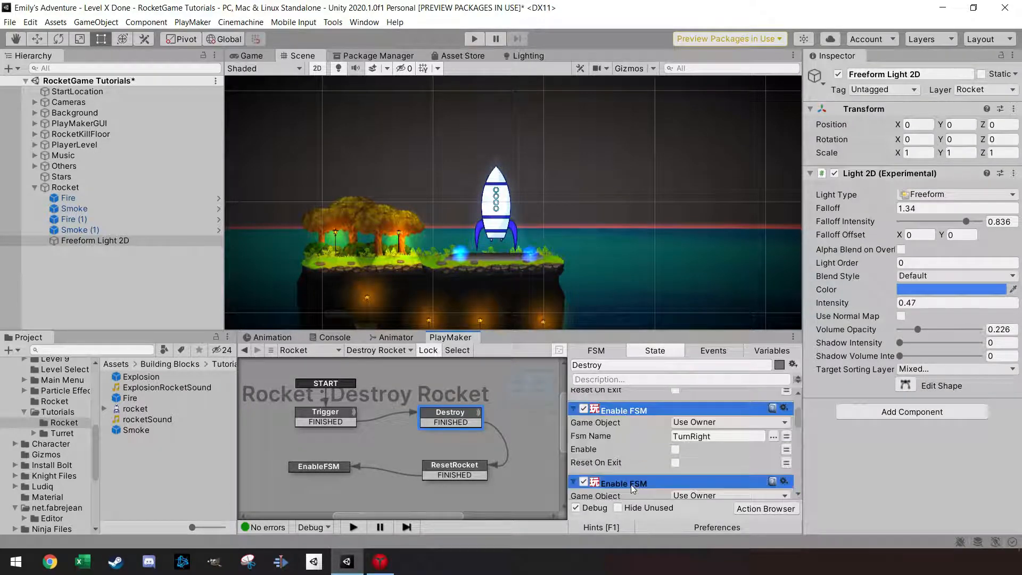
left_click(332, 467)
key("ctrl+v")
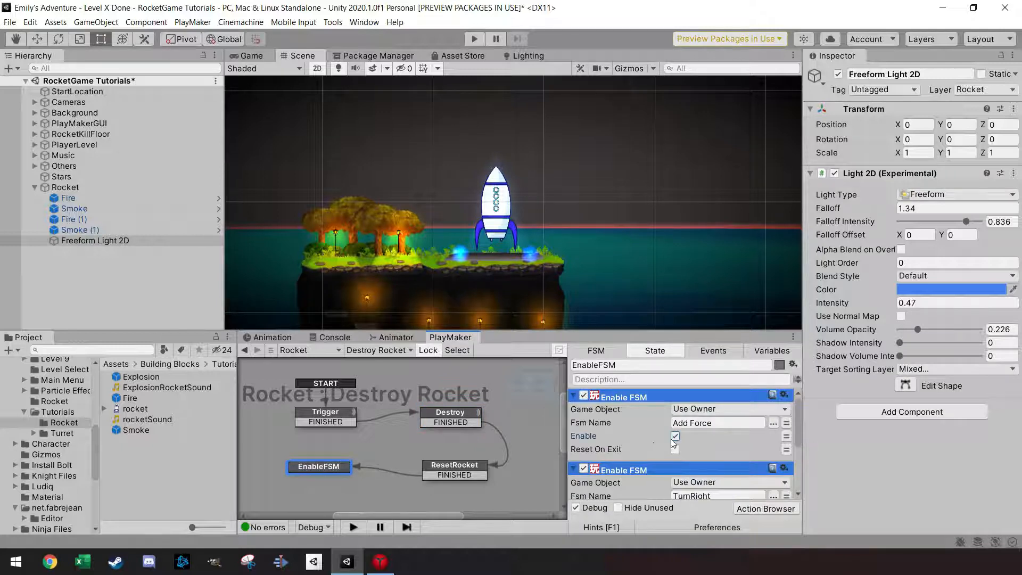
scroll(673, 442, "down", 1)
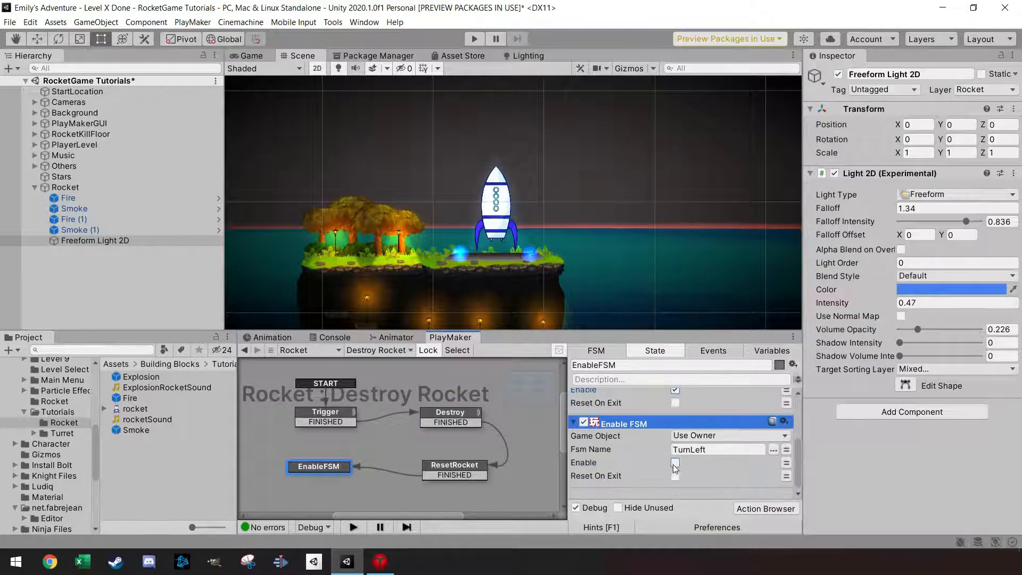
- Add a FINISHED transition to the EnableFSM state and link it back to the Trigger state
right_click(310, 466)
mouse_move(375, 344)
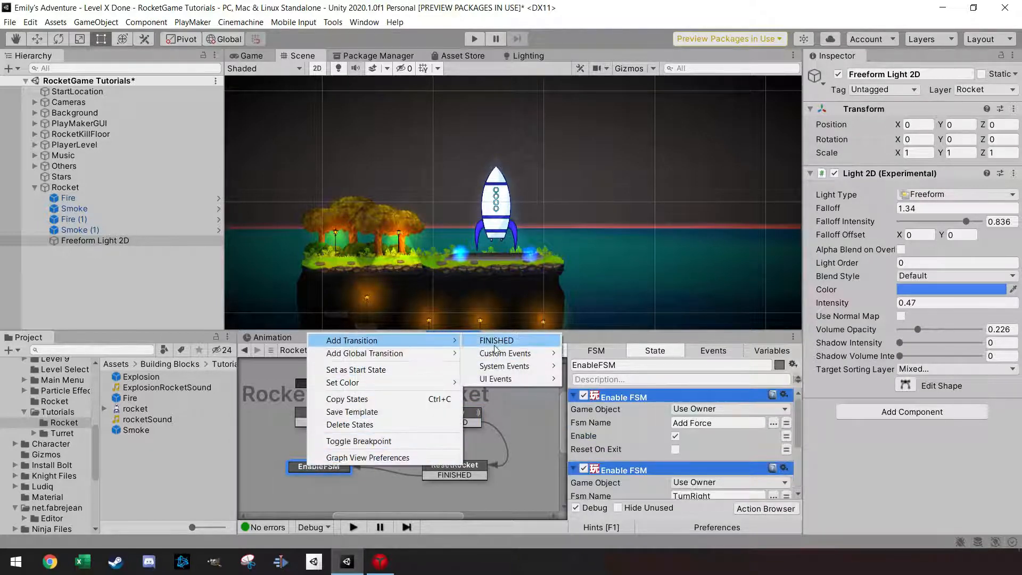
left_click(489, 341)
left_click_drag(309, 481, 363, 412)
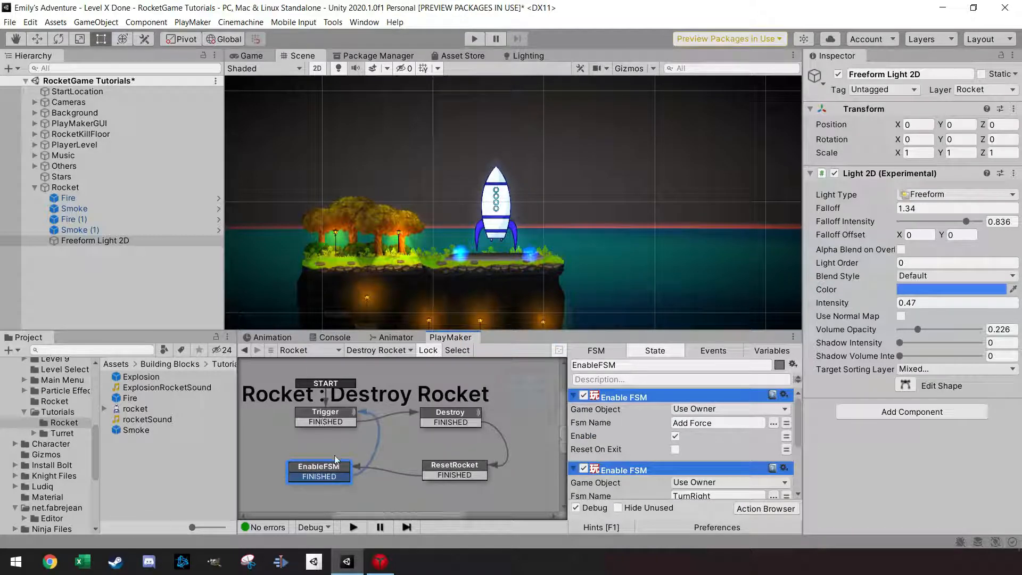
left_click_drag(329, 471, 325, 468)
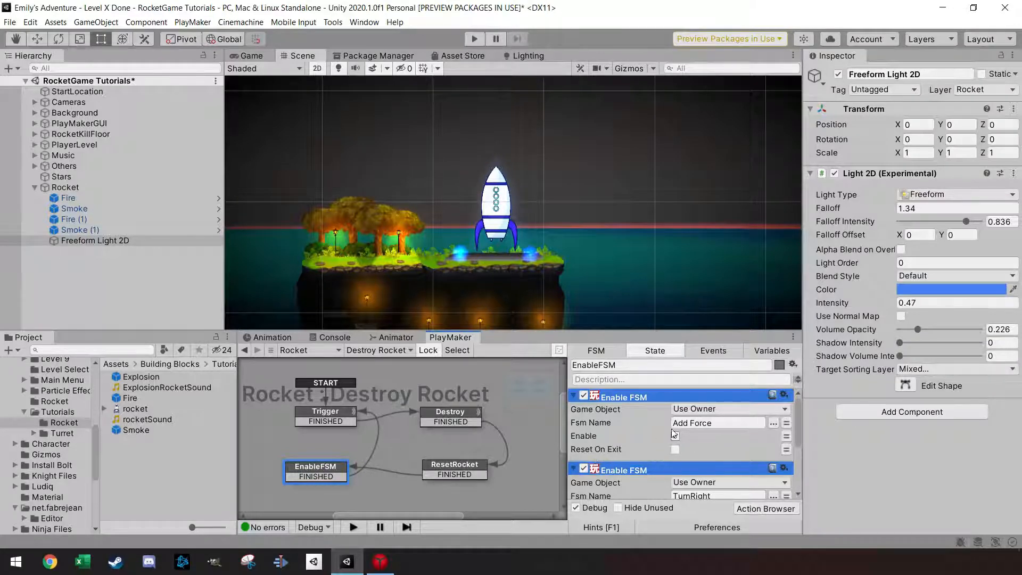
- Add a Set Position action to the ResetRocket state and close the action browser
left_click(334, 416)
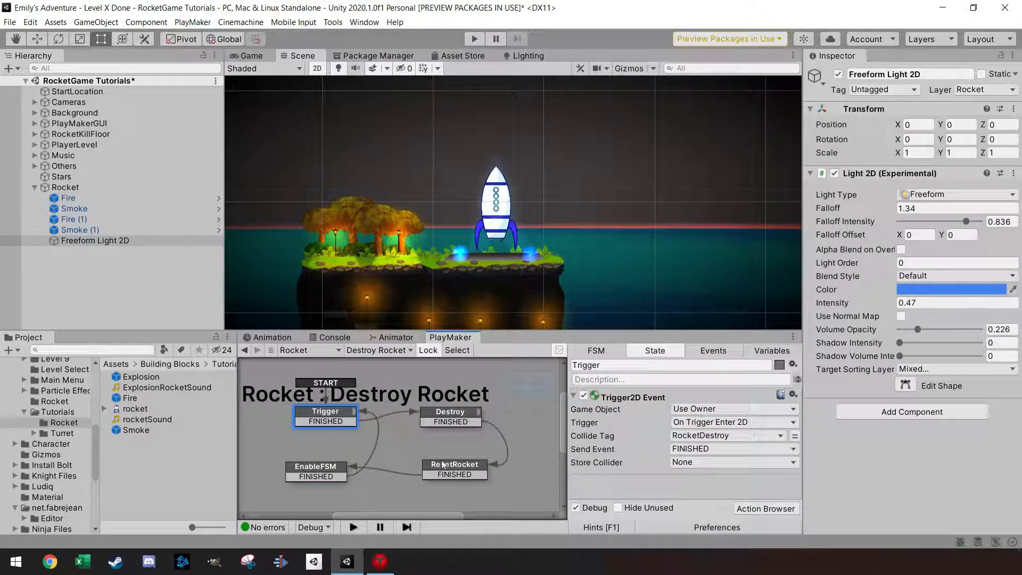
left_click(451, 468)
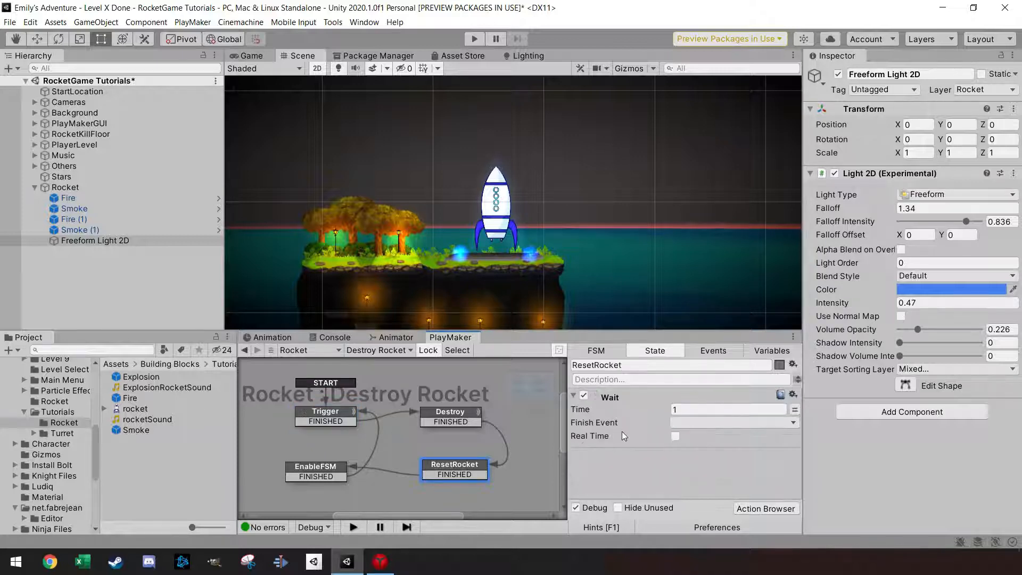
left_click(765, 509)
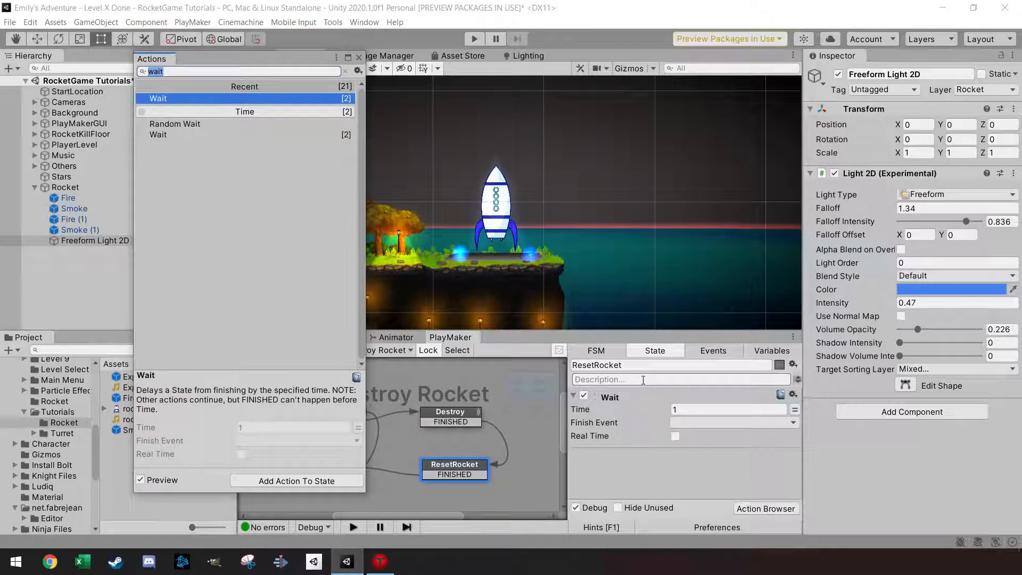
type("set")
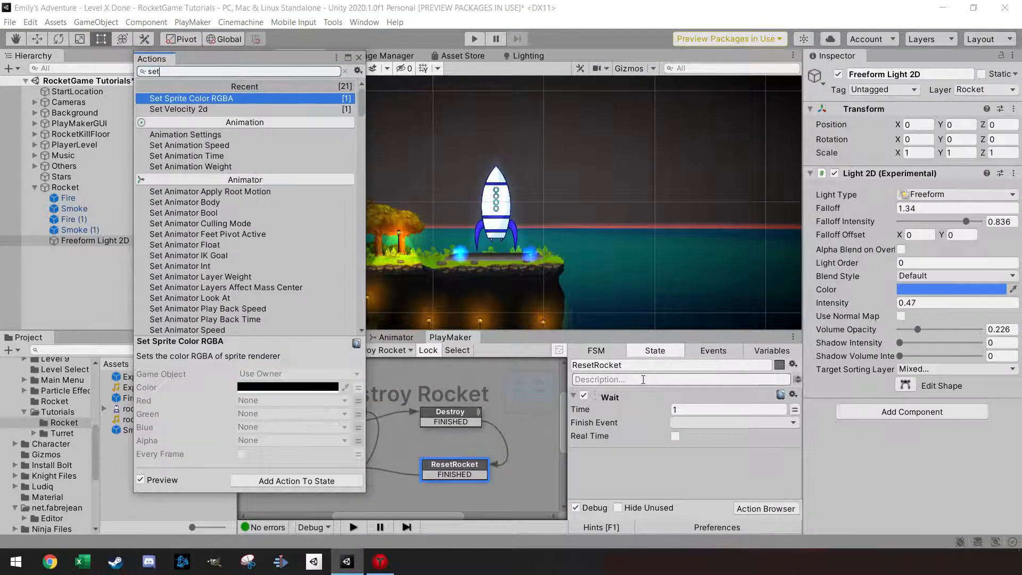
type(" positio")
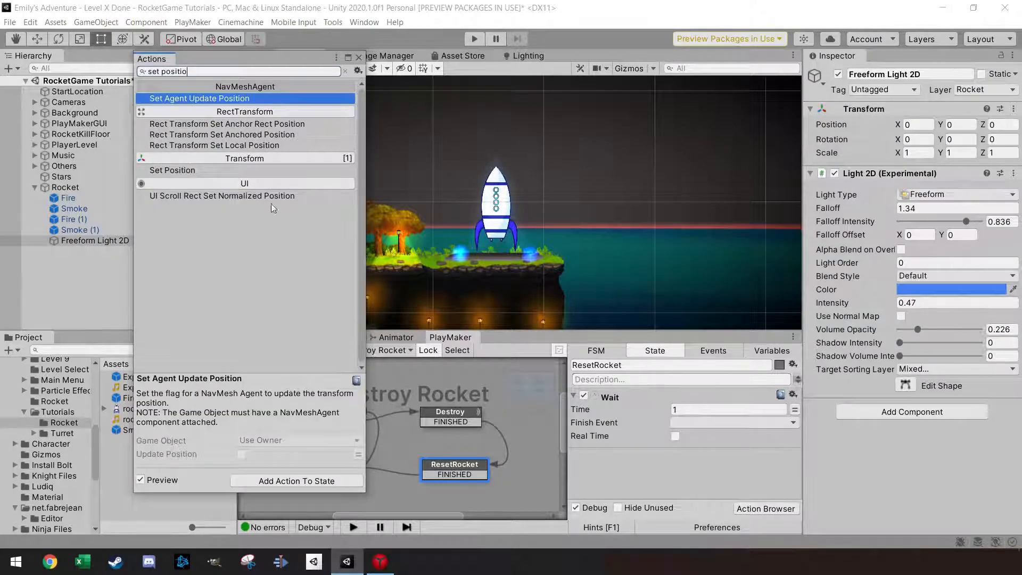
double_click(198, 171)
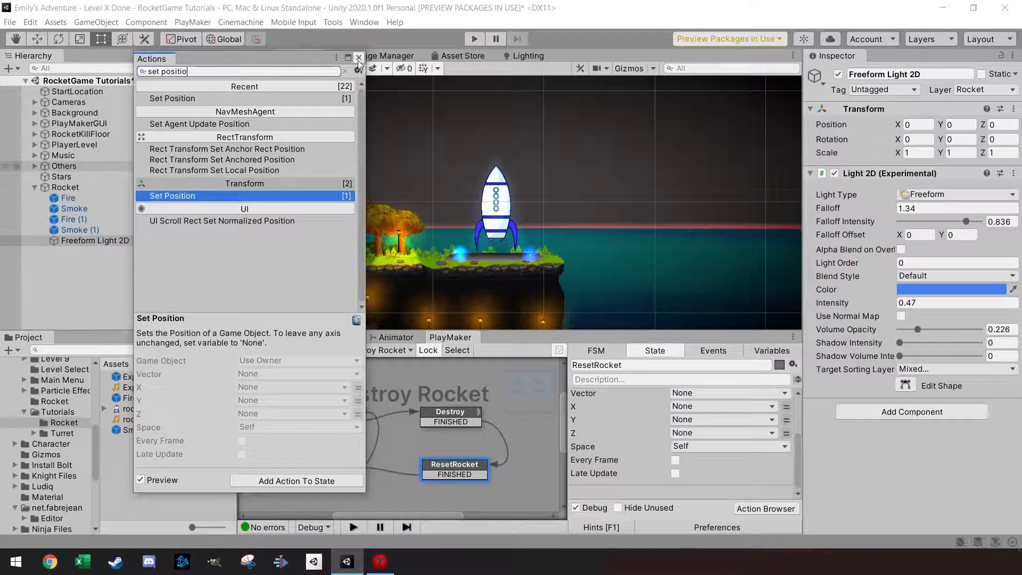
left_click(359, 57)
- Set the Set Position action's X to 15.6 and Y to -10.6, following the Rocket's starting position in its Transform
scroll(656, 432, "up", 3)
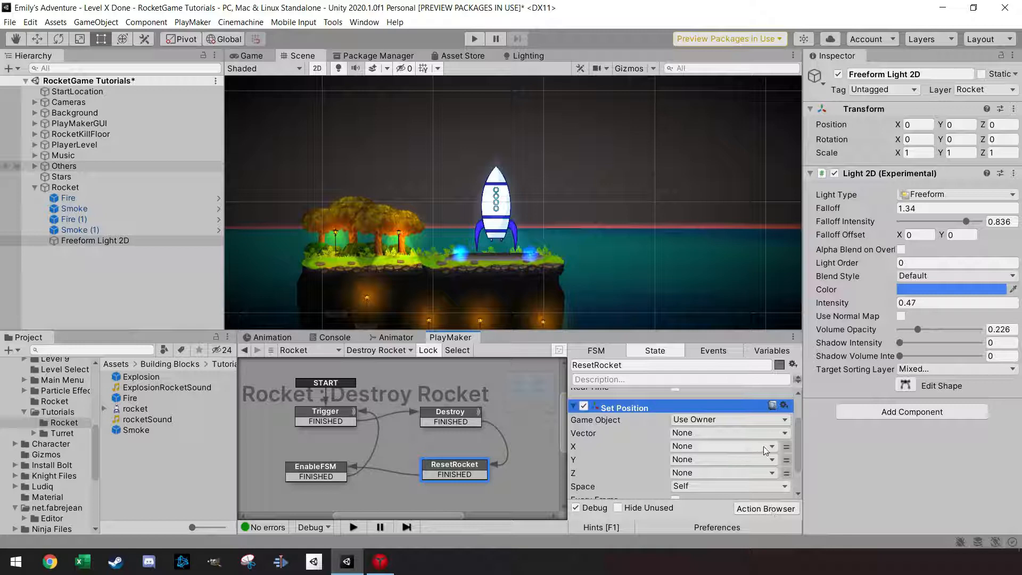
left_click(786, 446)
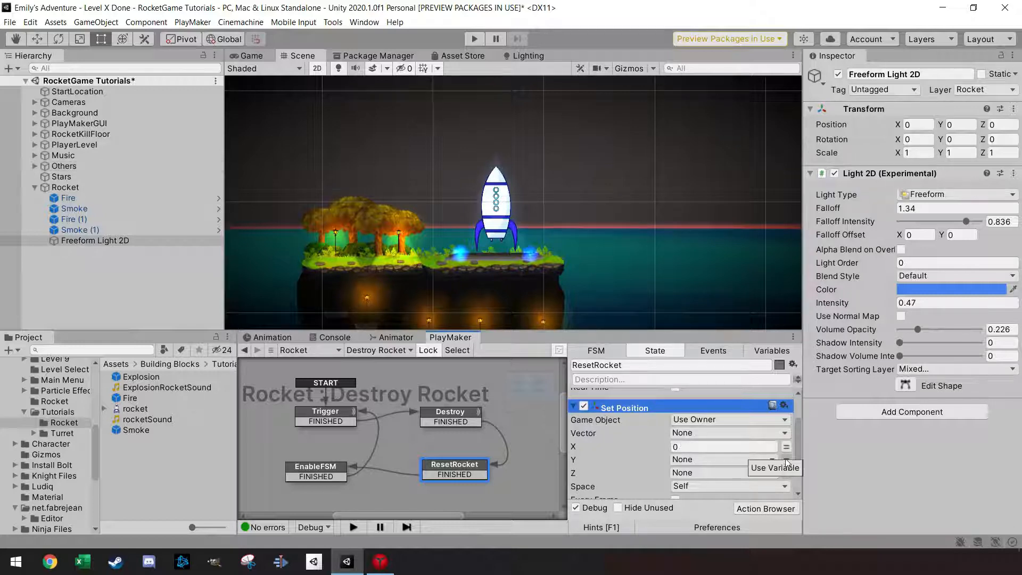
left_click(787, 461)
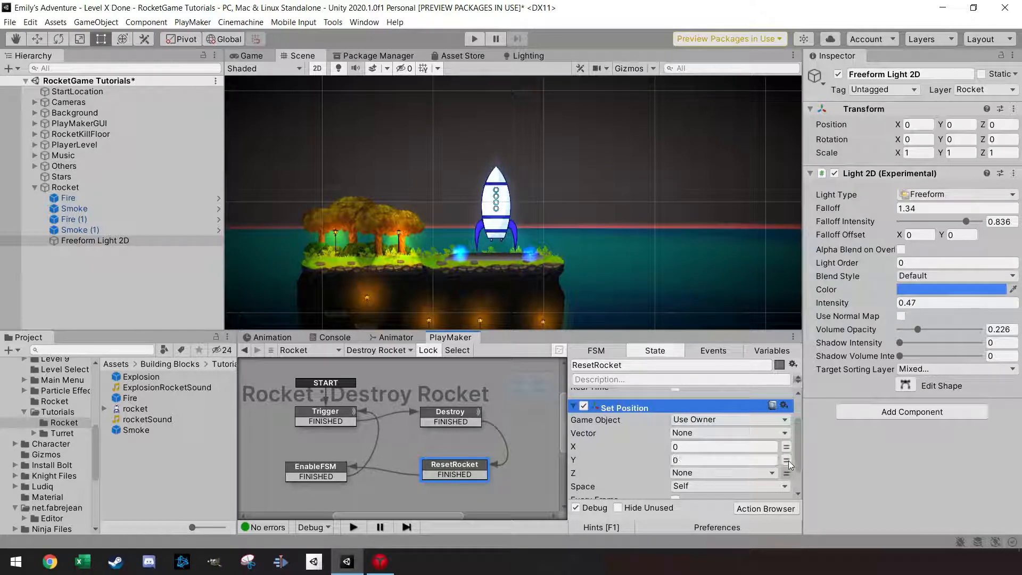
left_click(73, 189)
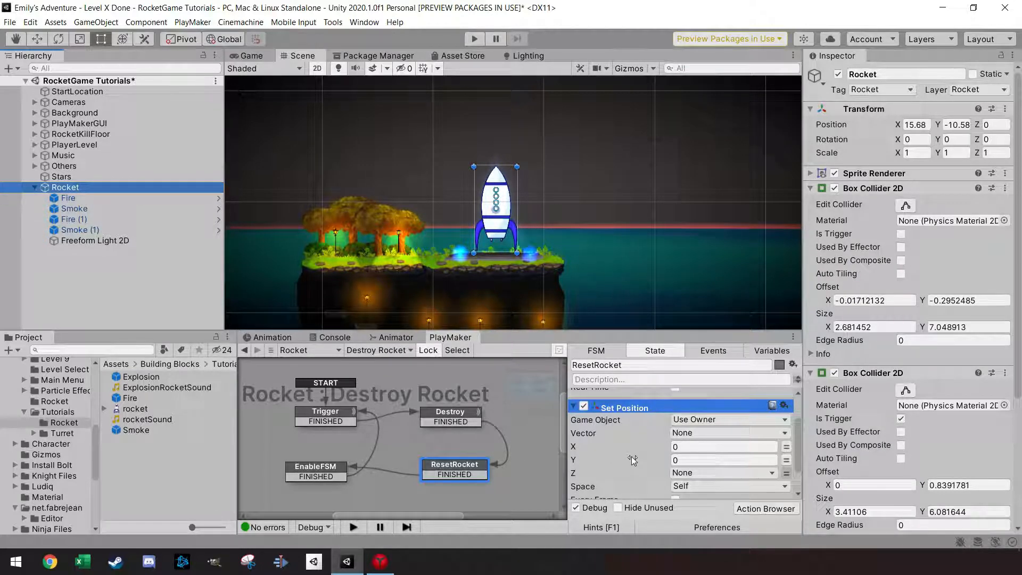
left_click(650, 446)
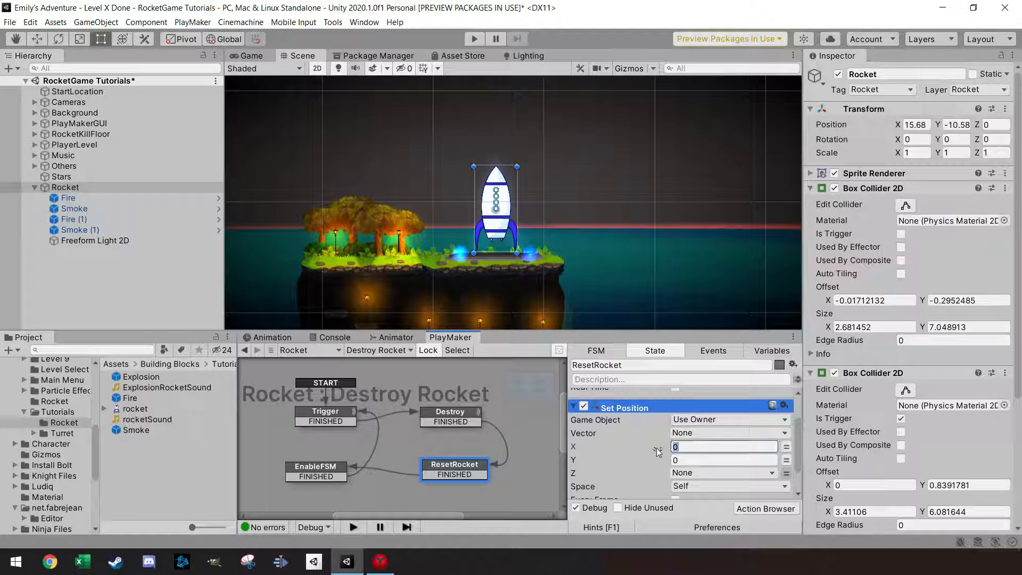
type("15.6")
left_click(656, 459)
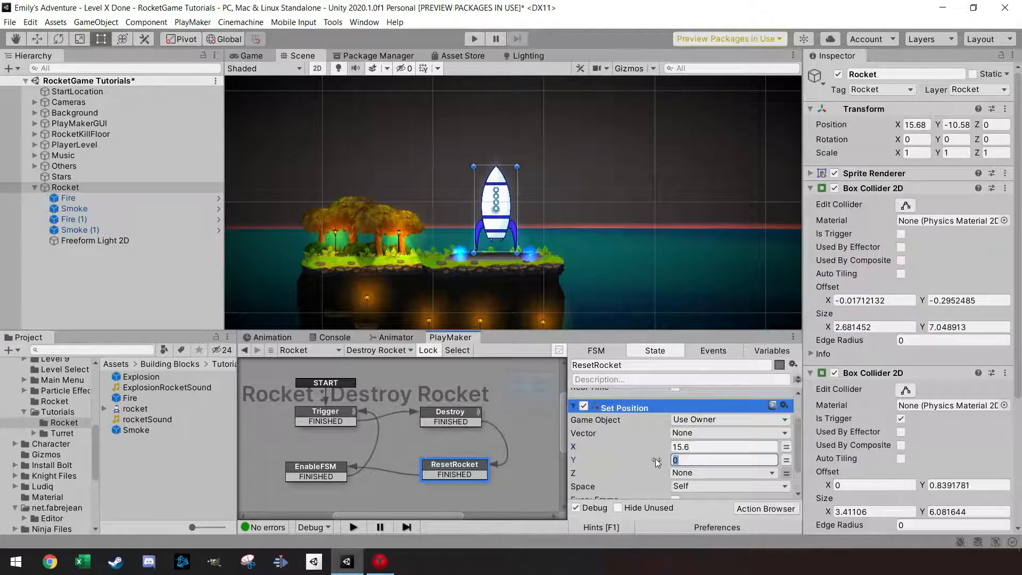
type("-")
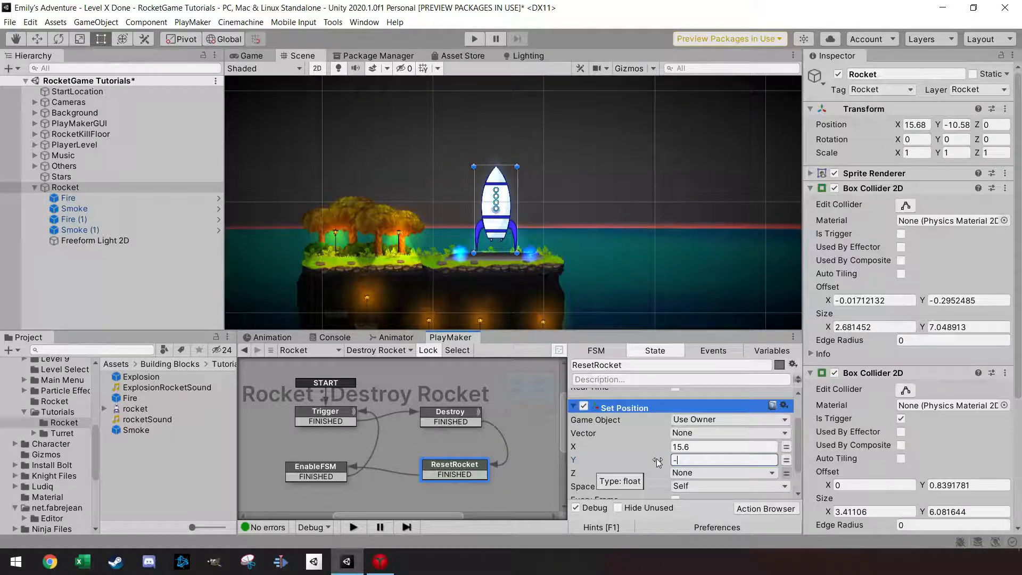
type("10.")
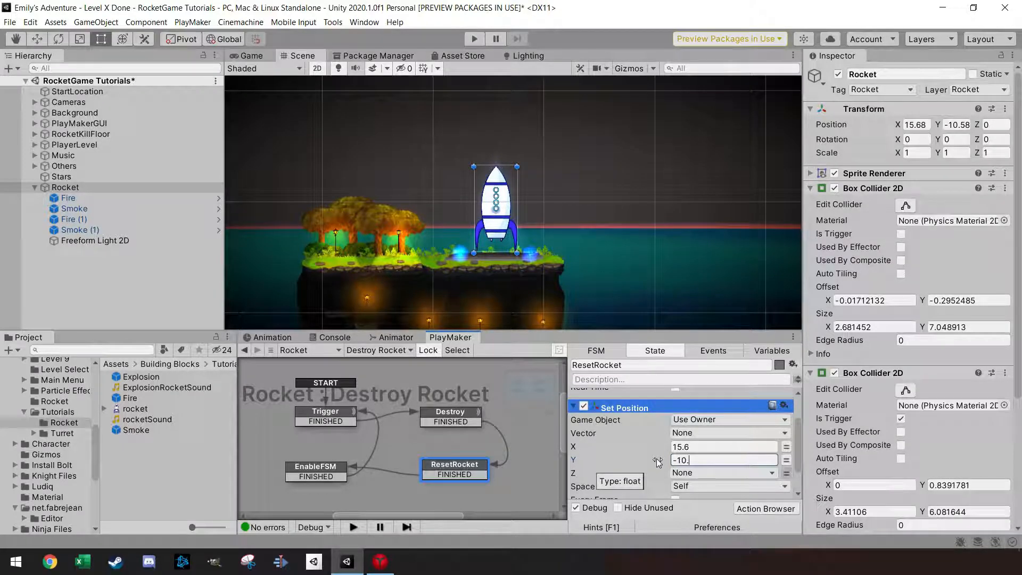
type("6")
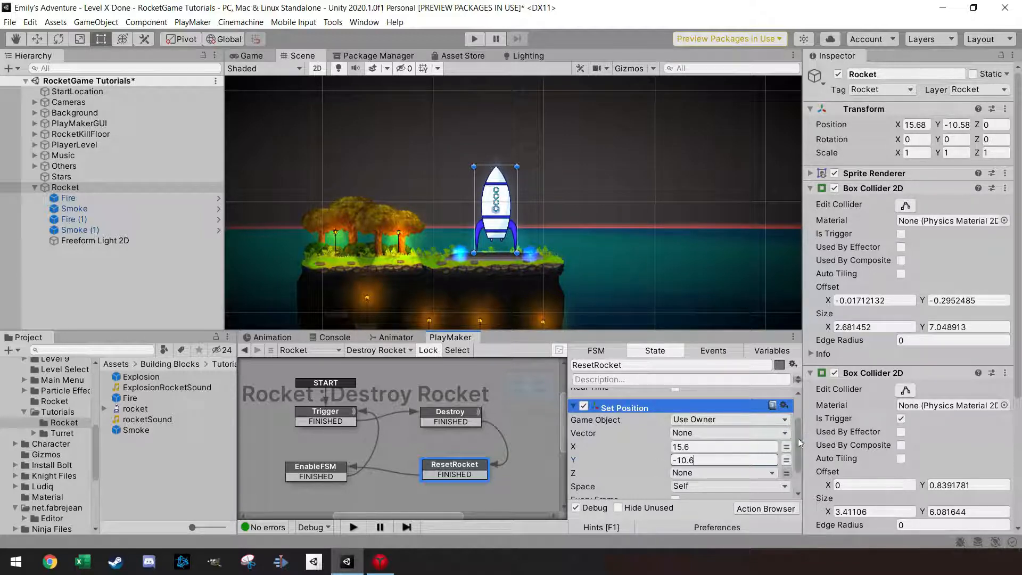
mouse_move(798, 441)
left_mouse_down()
mouse_move(803, 461)
mouse_move(800, 408)
mouse_move(807, 460)
left_mouse_up()
left_click(778, 509)
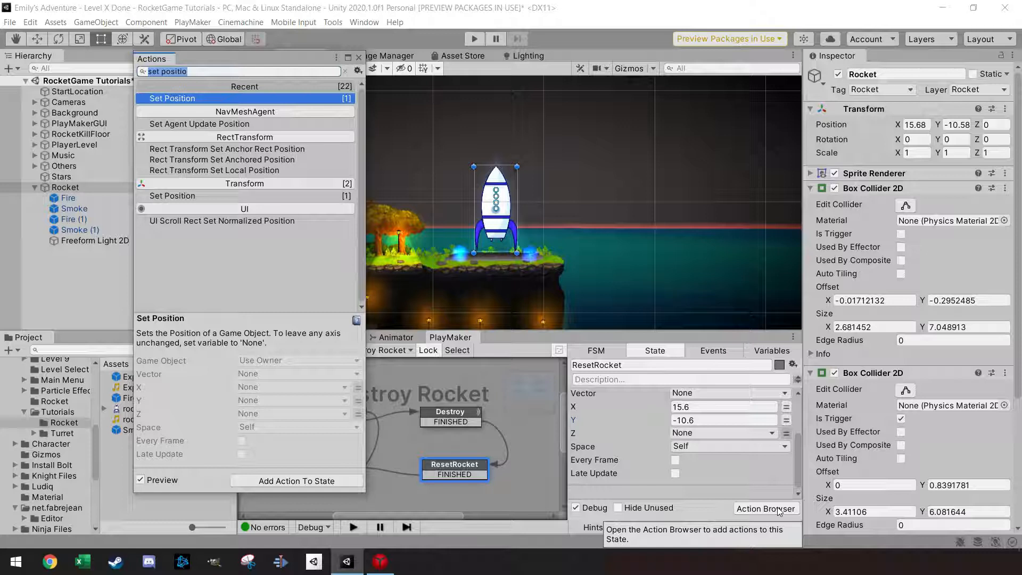
left_click(359, 58)
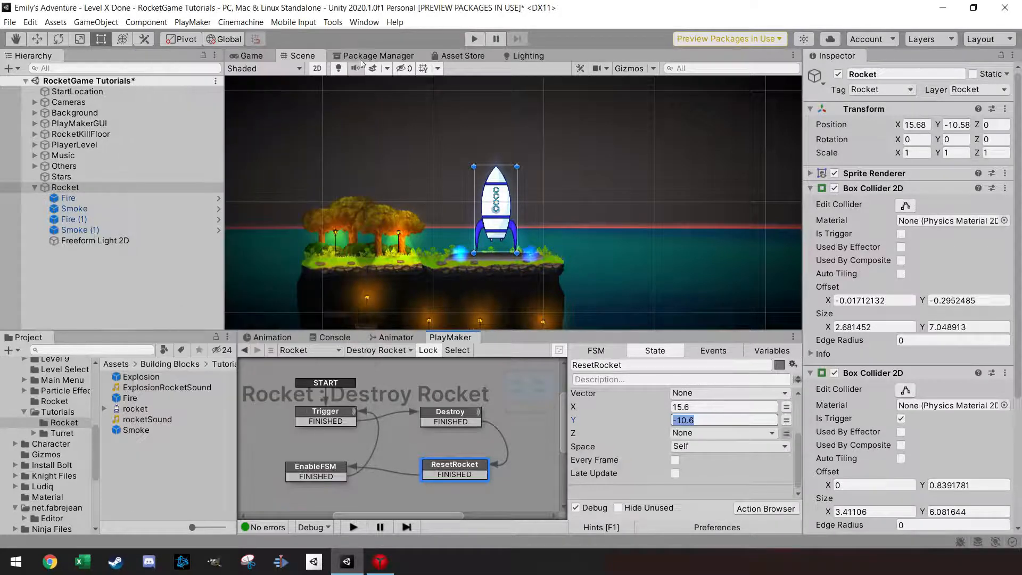
- Copy the Set Sprite Color RGBA action from the Destroy state into the ResetRocket state
left_click(452, 415)
scroll(684, 440, "down", 6)
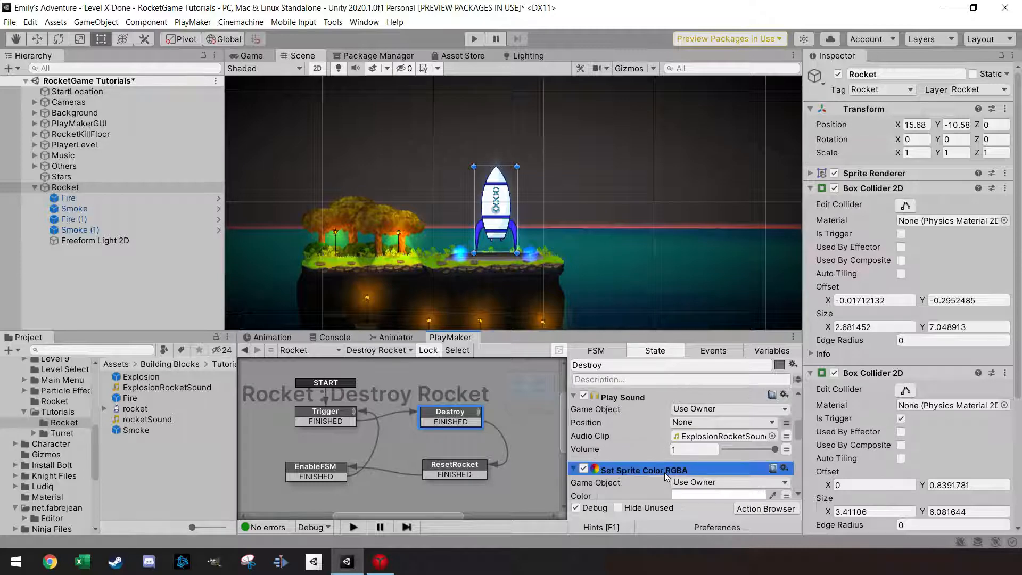
left_click(665, 470)
left_click(456, 468)
scroll(682, 479, "down", 10)
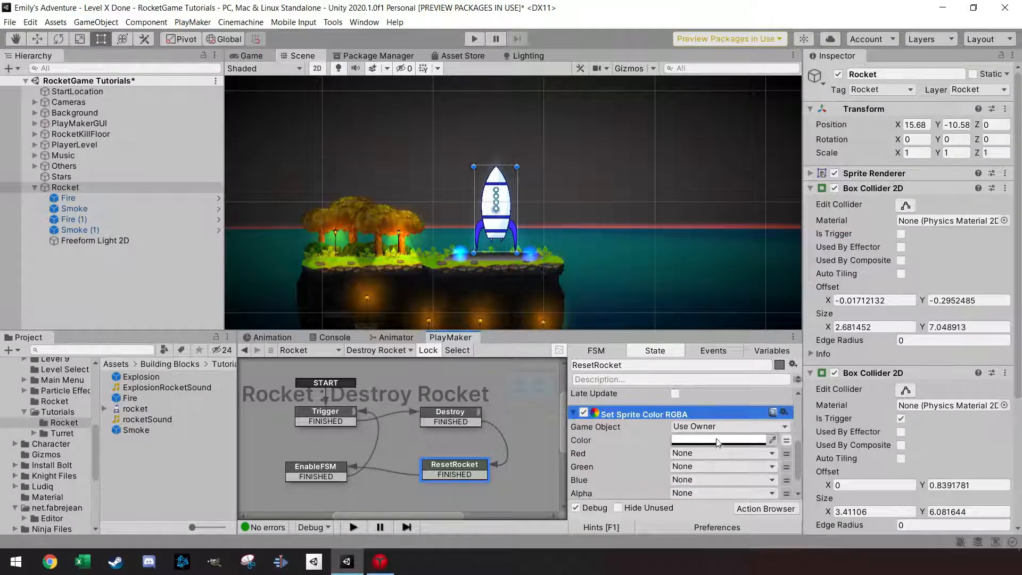
- Make the white color in ResetRocket's Set Sprite Color RGBA action fully opaque
left_click(745, 440)
left_click(845, 484)
left_click(863, 216)
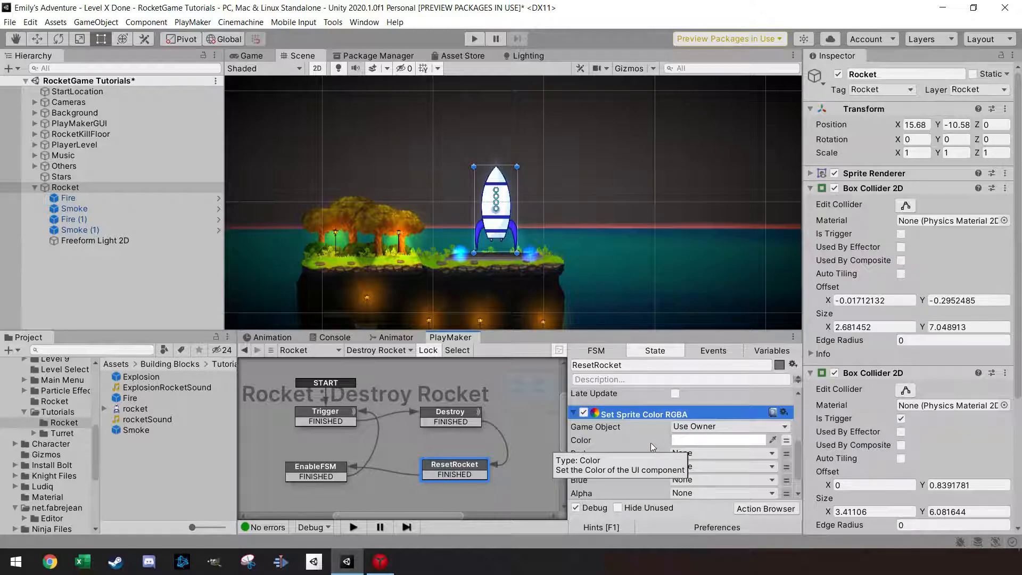
- Add a Set Rotation action to the ResetRocket state and close the action browser
left_click(780, 509)
type("set rotat")
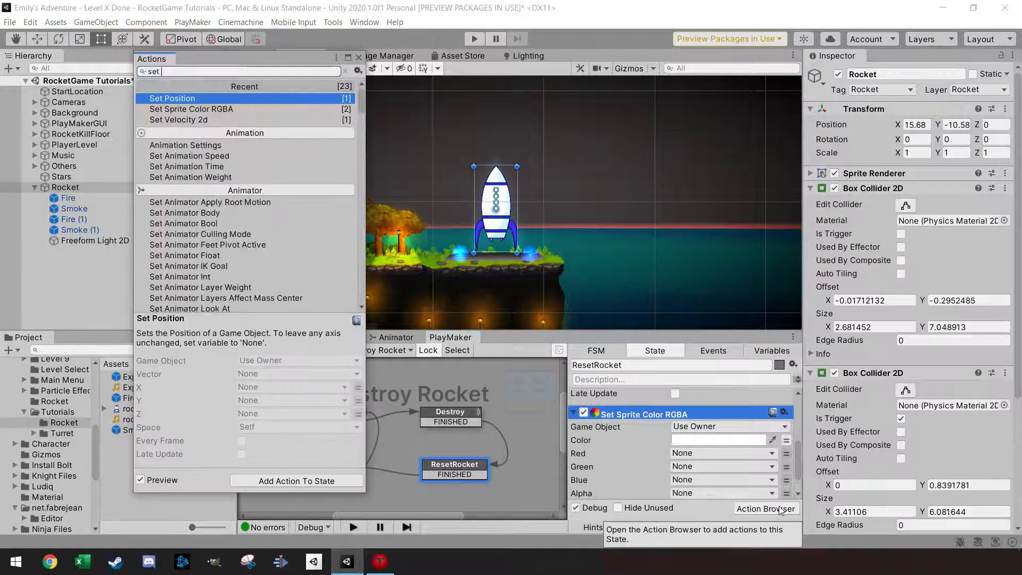
key("Down")
key("Down")
key("Down")
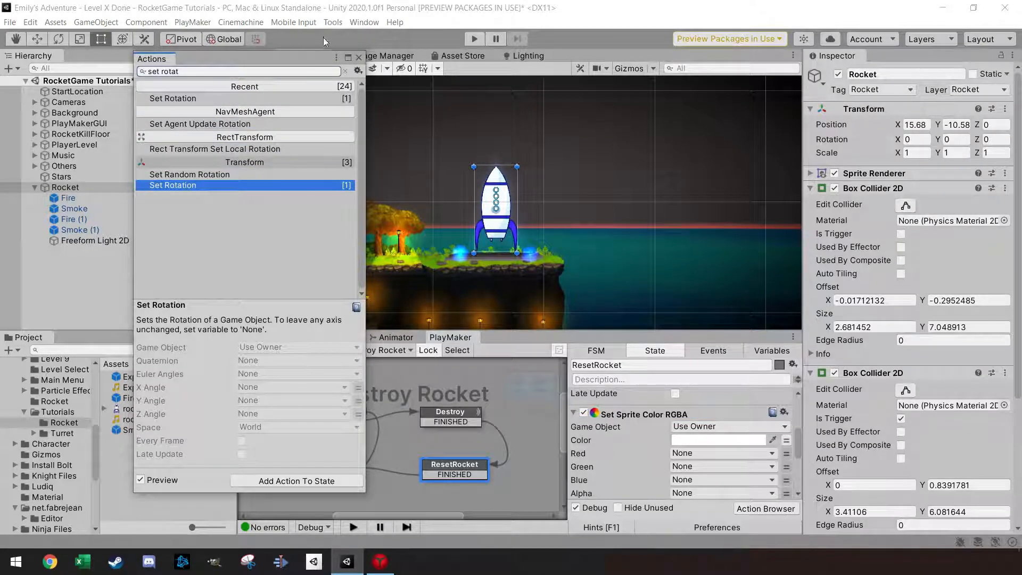
left_click(359, 58)
- Switch the Z Angle of the Set Rotation action from a variable to a fixed value of 0
scroll(710, 460, "down", 5)
scroll(707, 458, "up", 2)
scroll(707, 458, "down", 2)
scroll(707, 457, "down", 4)
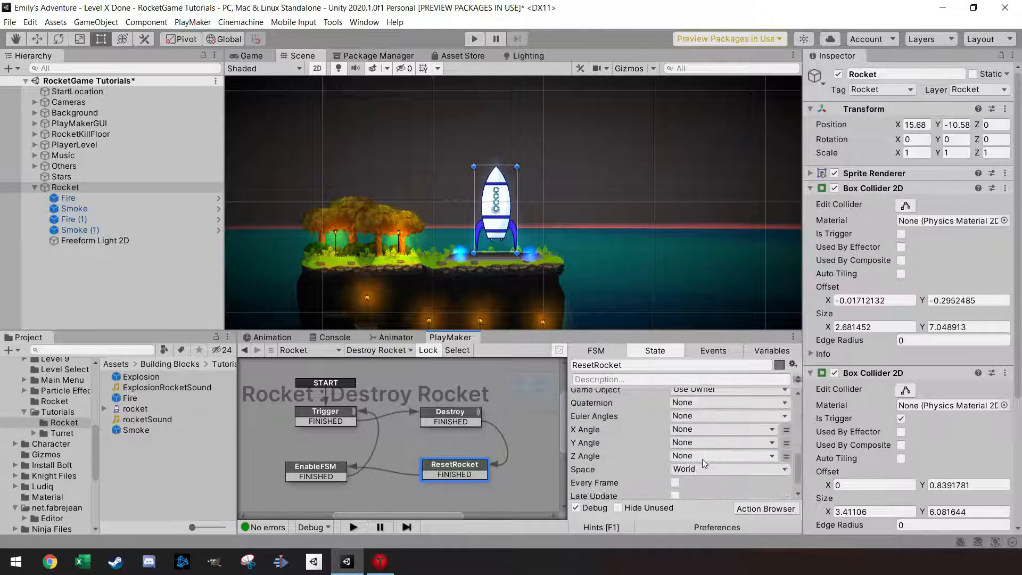
left_click(787, 457)
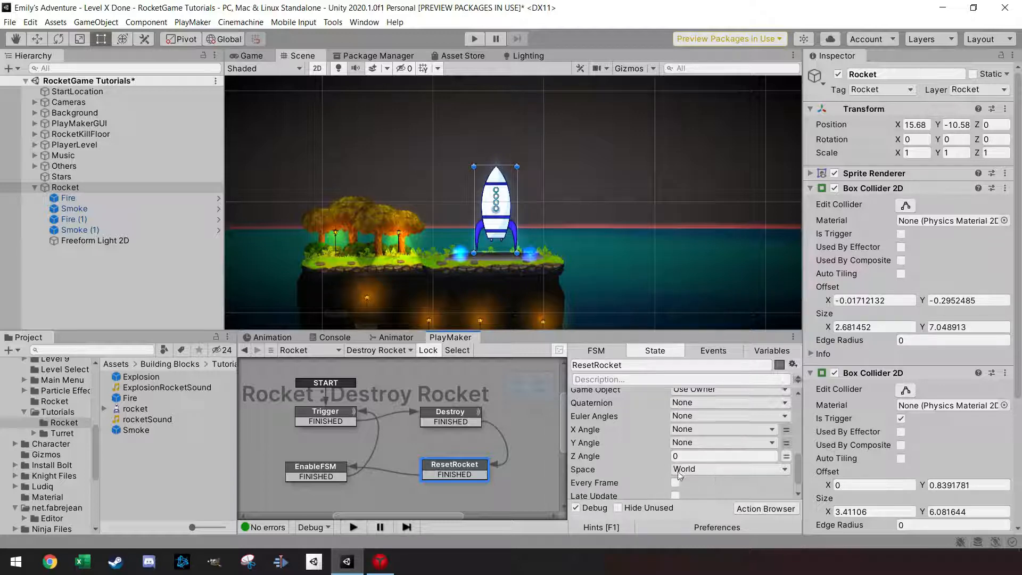
scroll(665, 468, "down", 1)
scroll(650, 474, "up", 8)
scroll(649, 474, "down", 8)
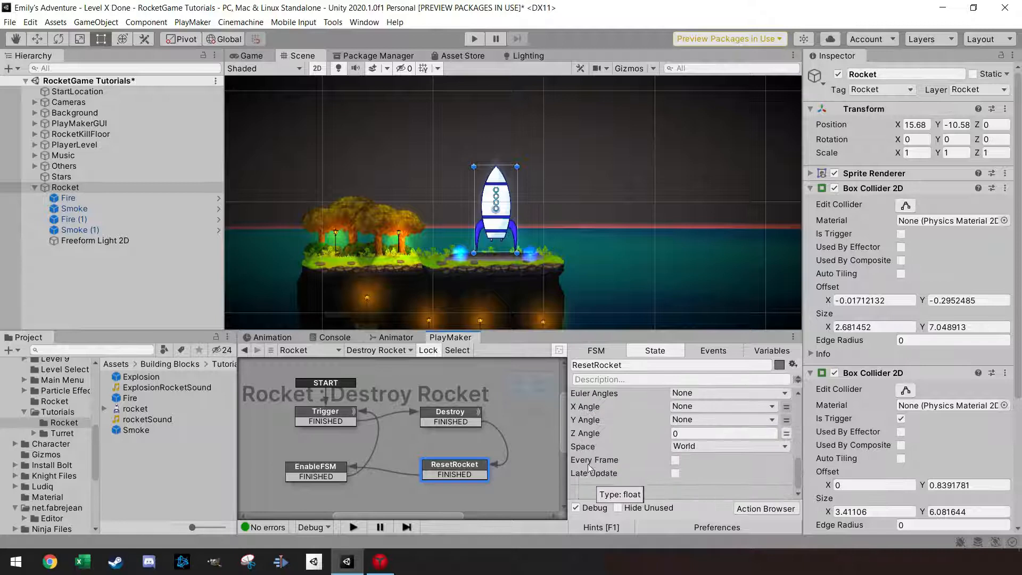
- Copy the Freeform Light 2D Set Property action from the Destroy state into ResetRocket and turn on its Set Value option
left_click(450, 415)
scroll(669, 442, "down", 7)
scroll(649, 446, "down", 10)
scroll(650, 451, "down", 3)
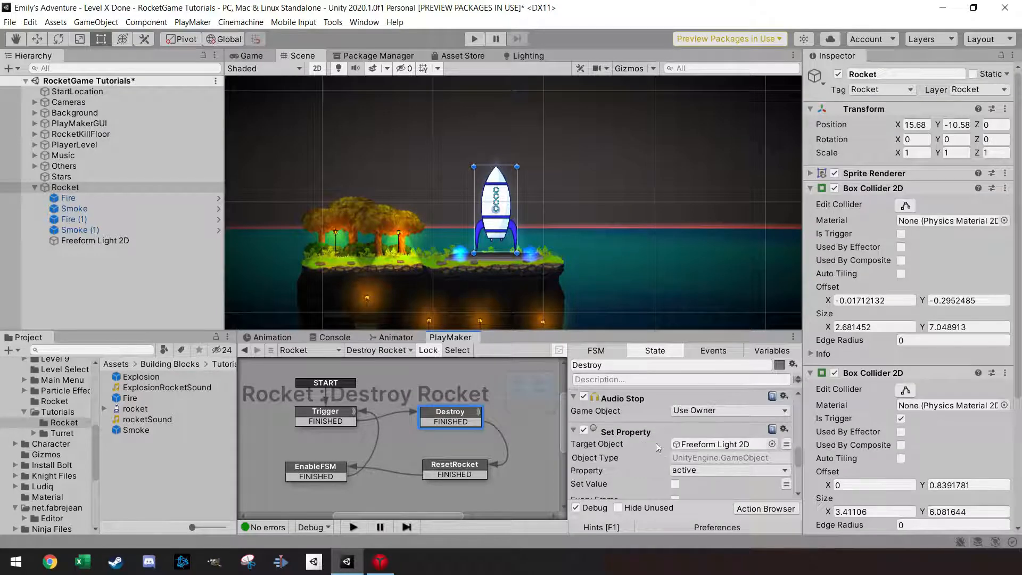
left_click(640, 433)
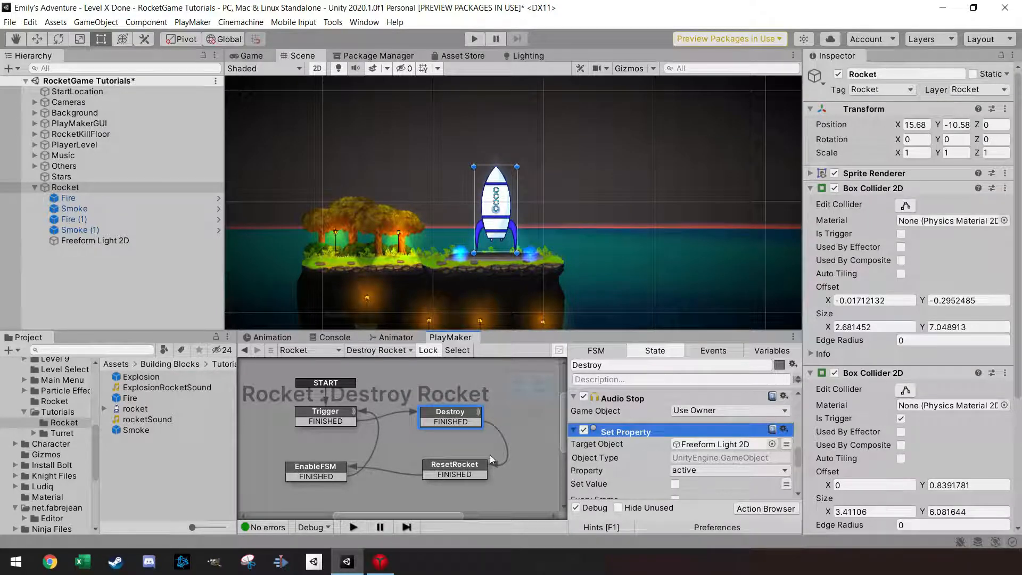
left_click(471, 467)
scroll(626, 467, "down", 6)
scroll(652, 490, "down", 4)
left_click(675, 466)
scroll(660, 477, "down", 1)
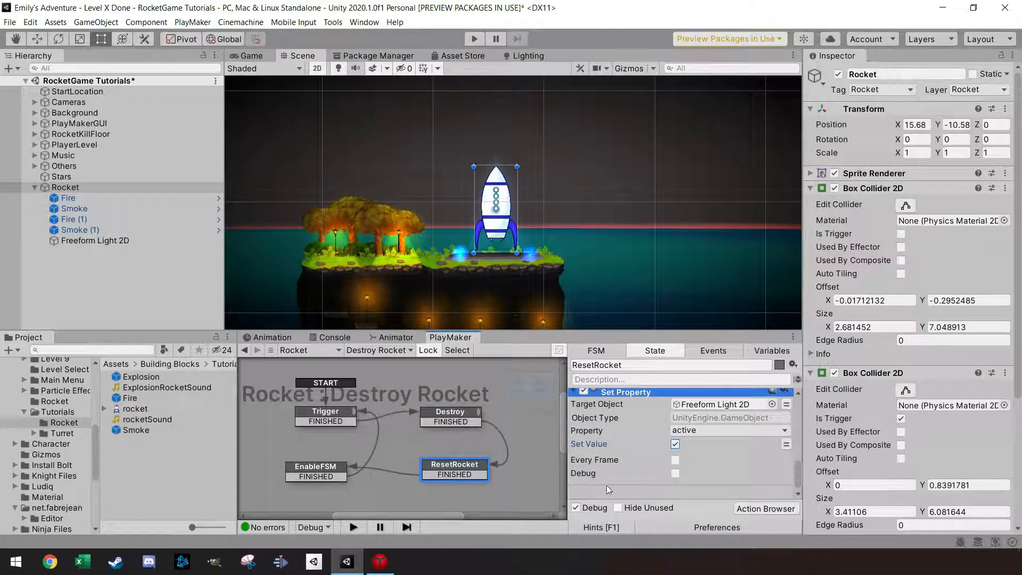
- Set the Finish Event of the Wait action in the ResetRocket state to FINISHED
scroll(603, 468, "up", 4)
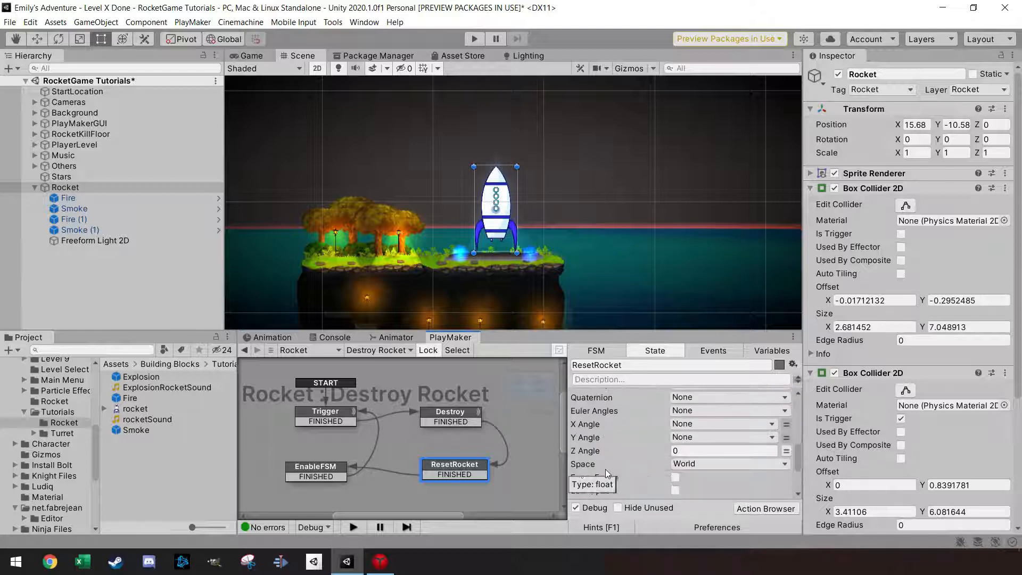
scroll(617, 456, "up", 10)
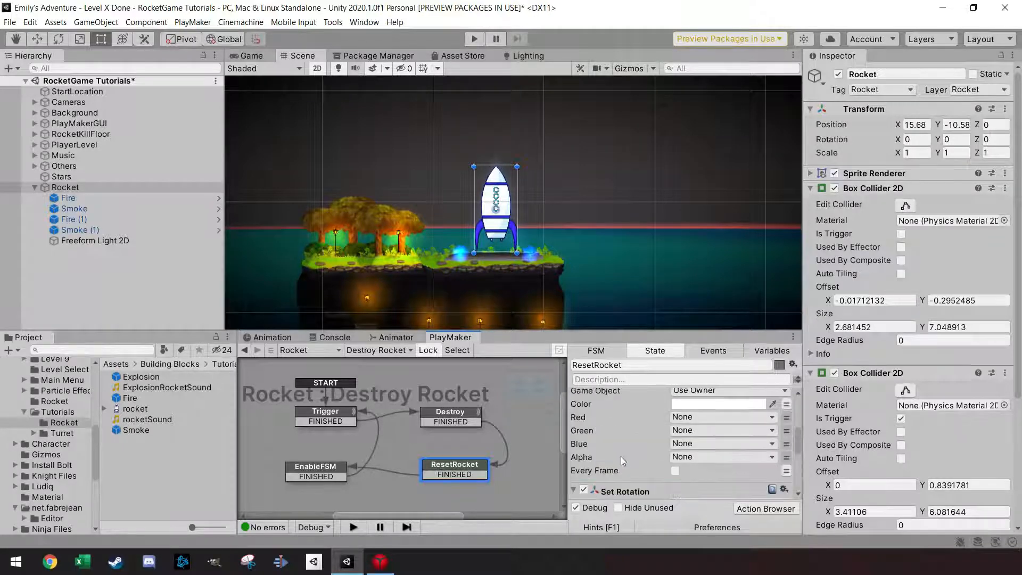
scroll(631, 454, "up", 5)
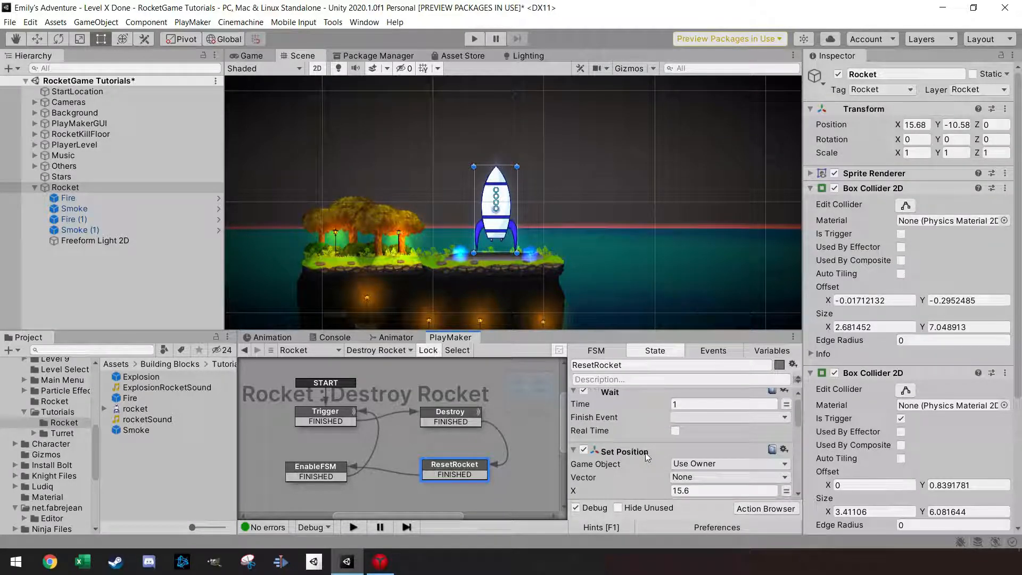
left_click(690, 423)
left_click(708, 450)
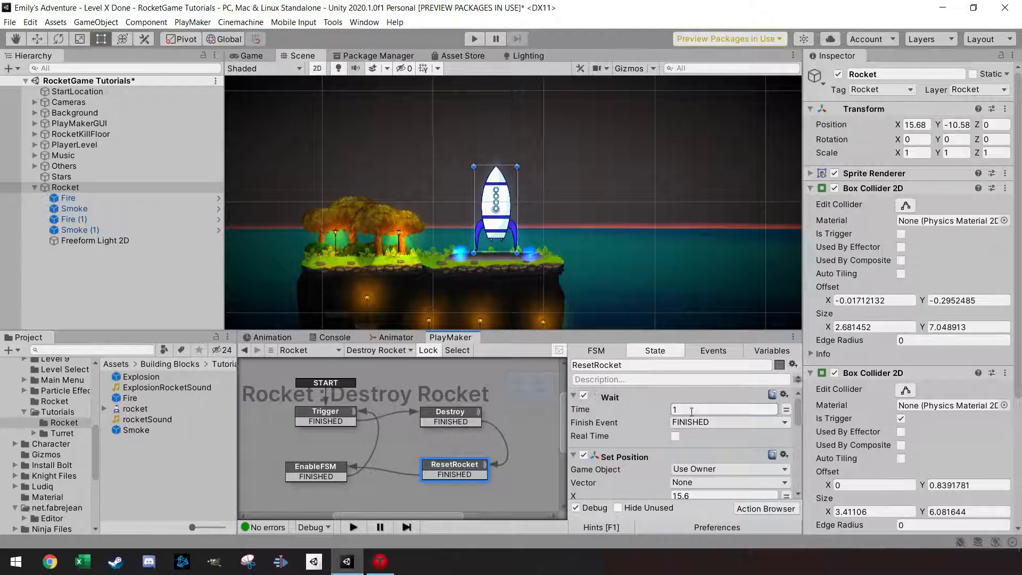
- Review the Enable FSM actions in the EnableFSM state and run the scene, pausing and resuming play with the FSM graph in view
left_click(327, 471)
scroll(641, 421, "down", 3)
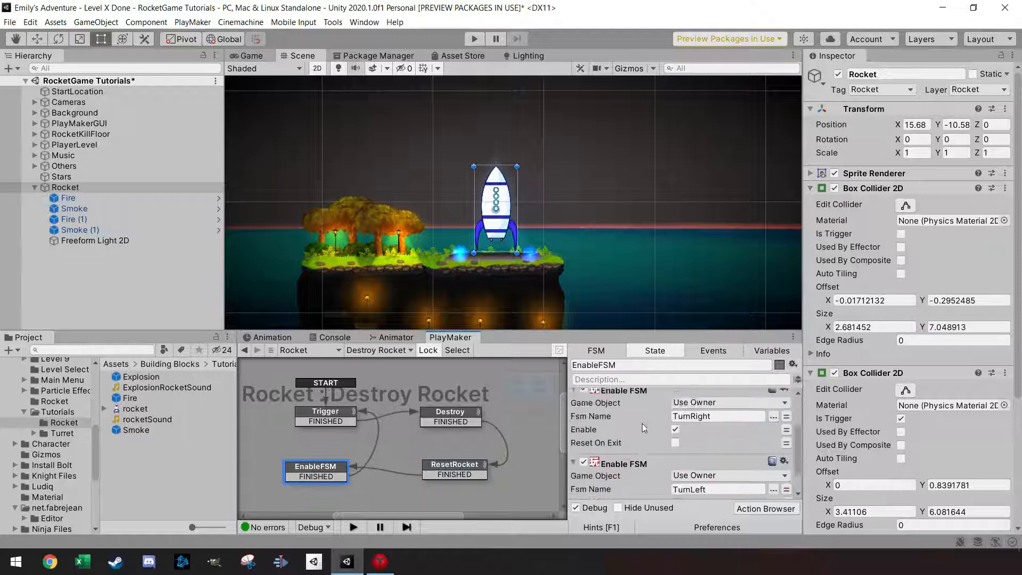
left_click(473, 42)
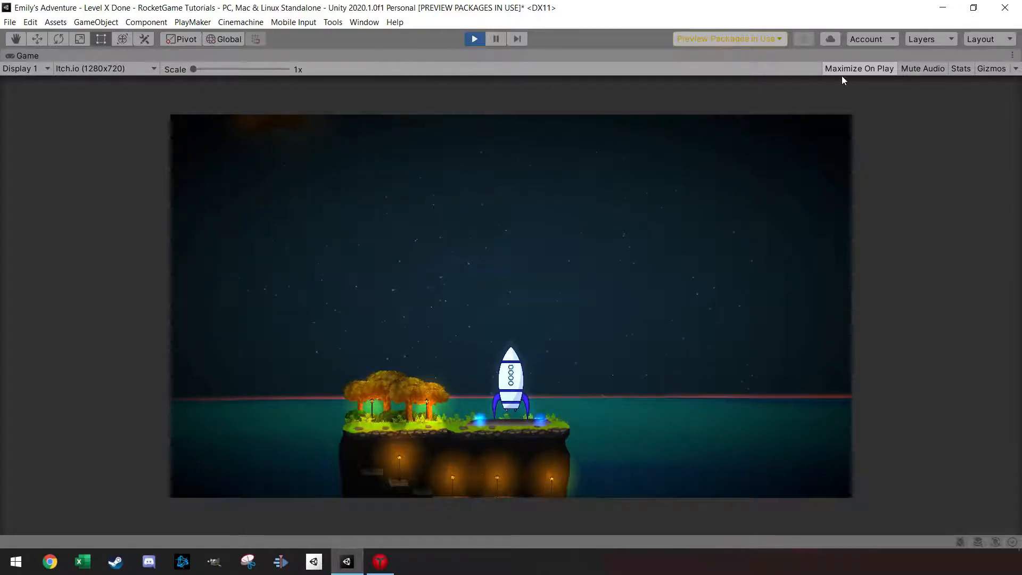
left_click(495, 40)
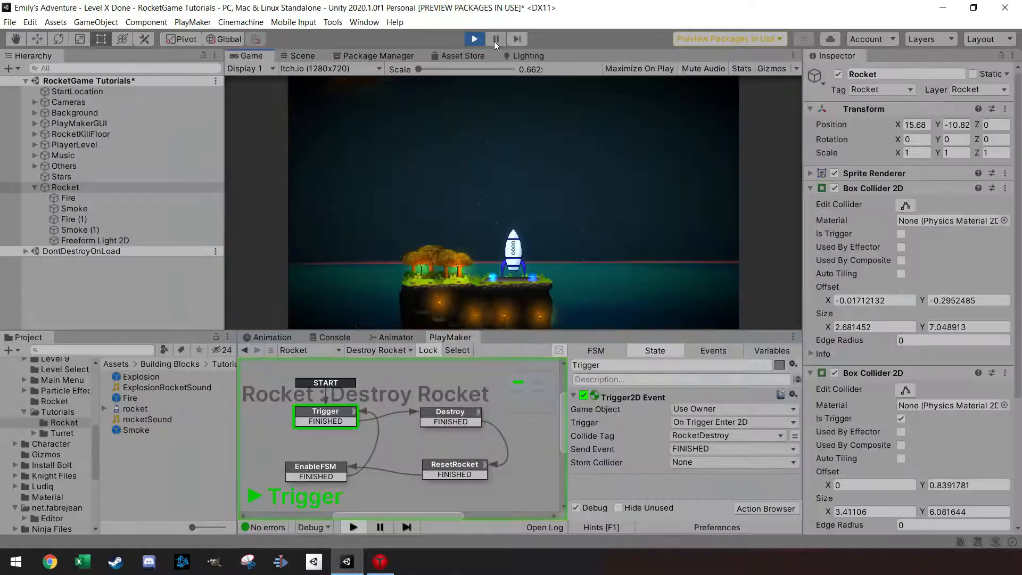
left_click(494, 41)
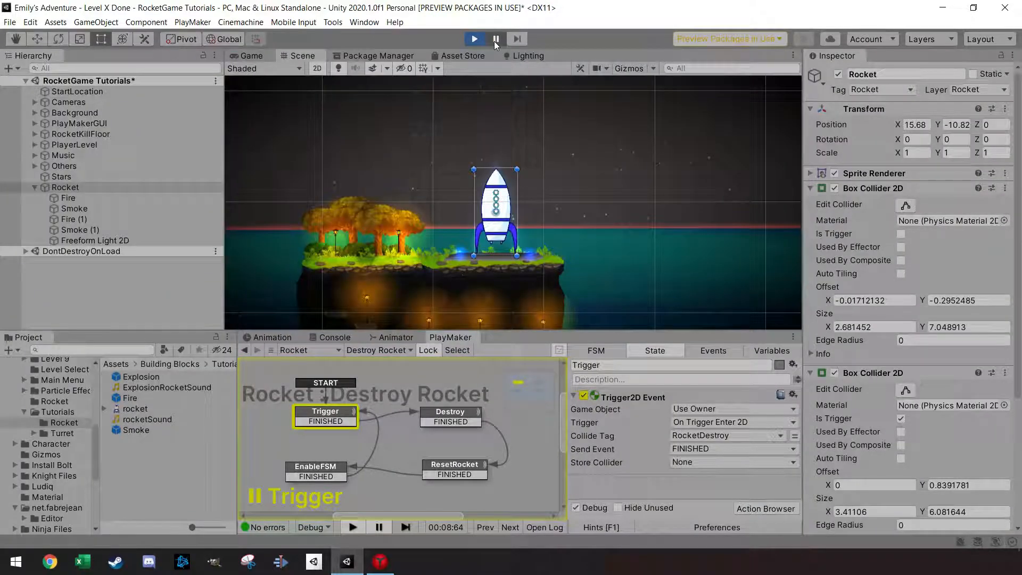
left_click(495, 41)
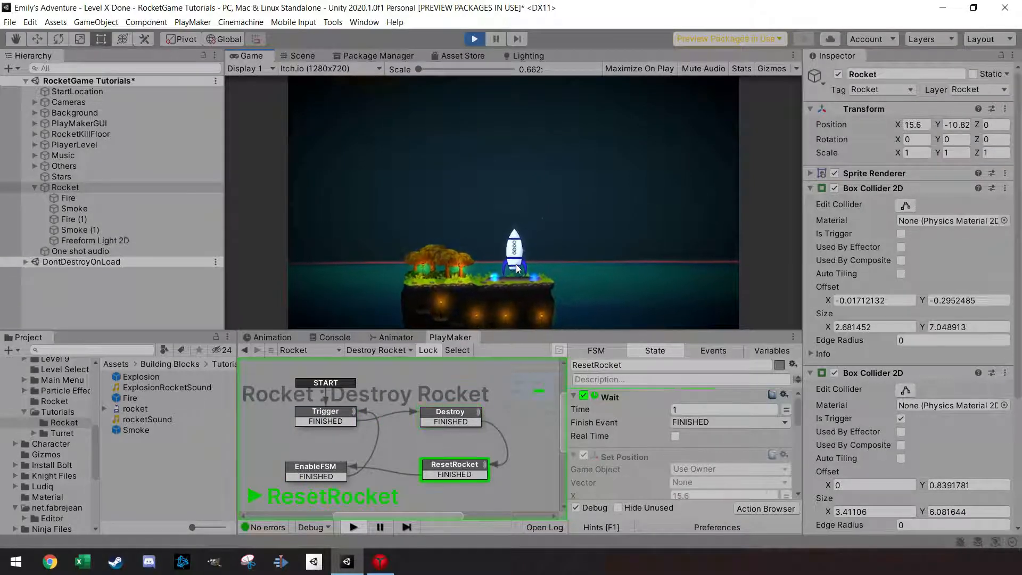
- Tilt the rocket both ways and launch it to test that its controls work after a reset
key("a")
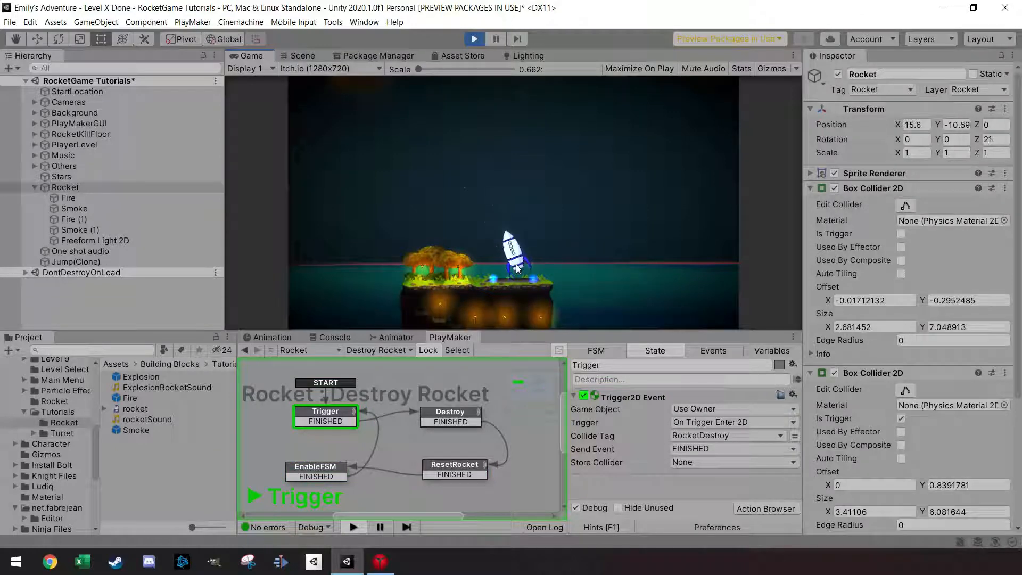
key("d")
key("a")
key("space")
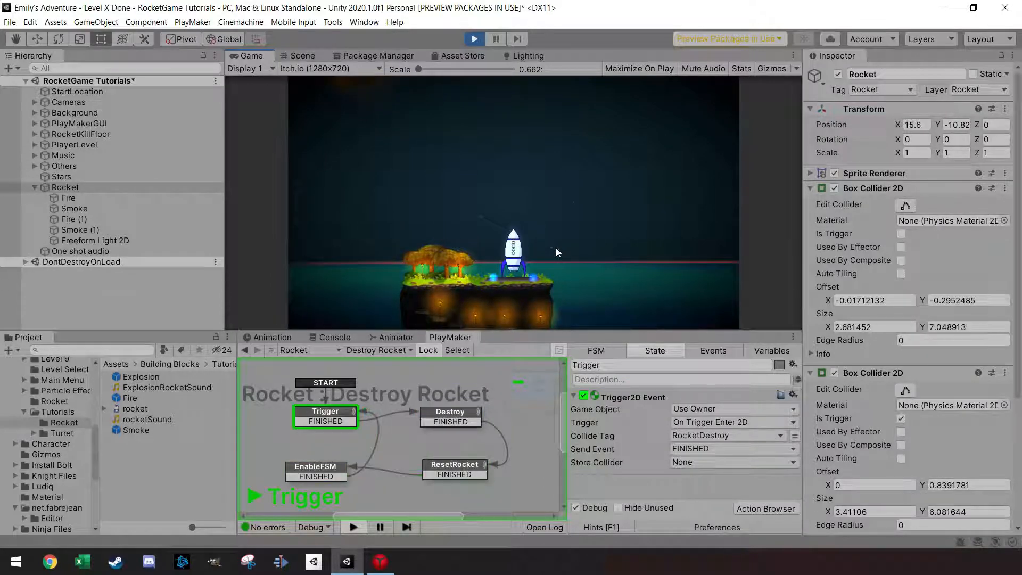
- Fly the rocket off the platform into the water to test the destroy and reset sequence, and launch it again
key("space")
key("d")
key("d")
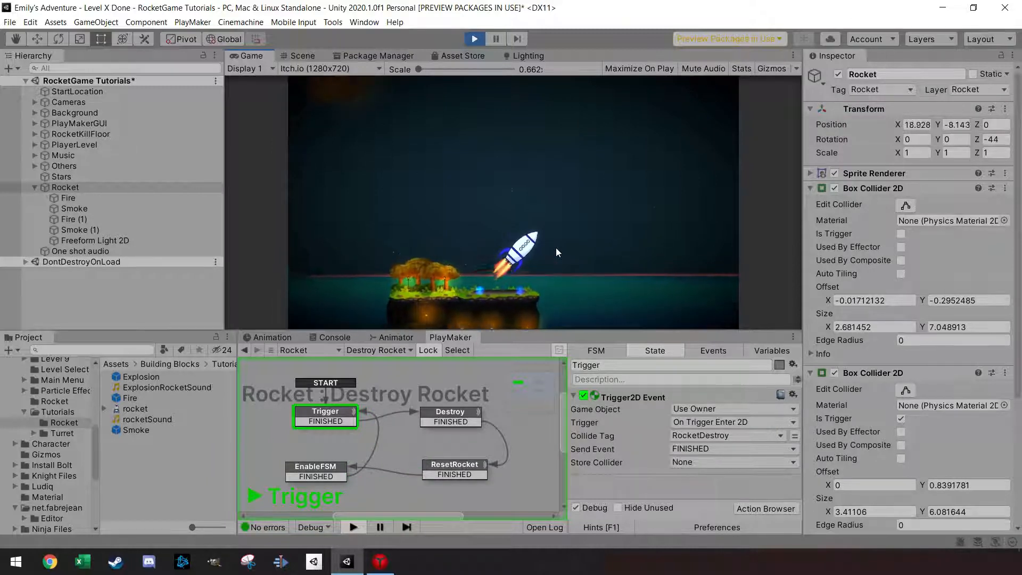
key("space")
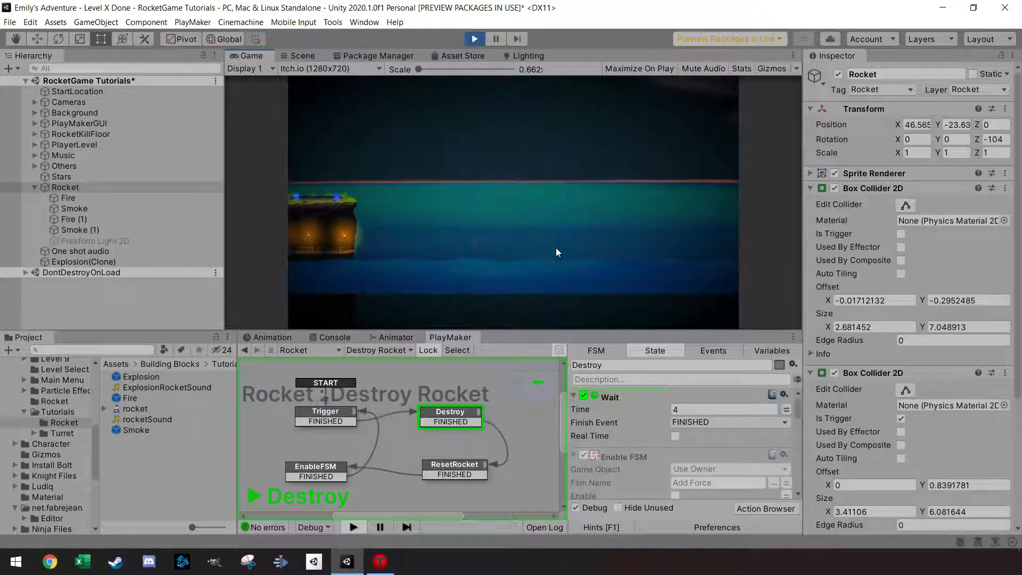
key("space")
key("space")
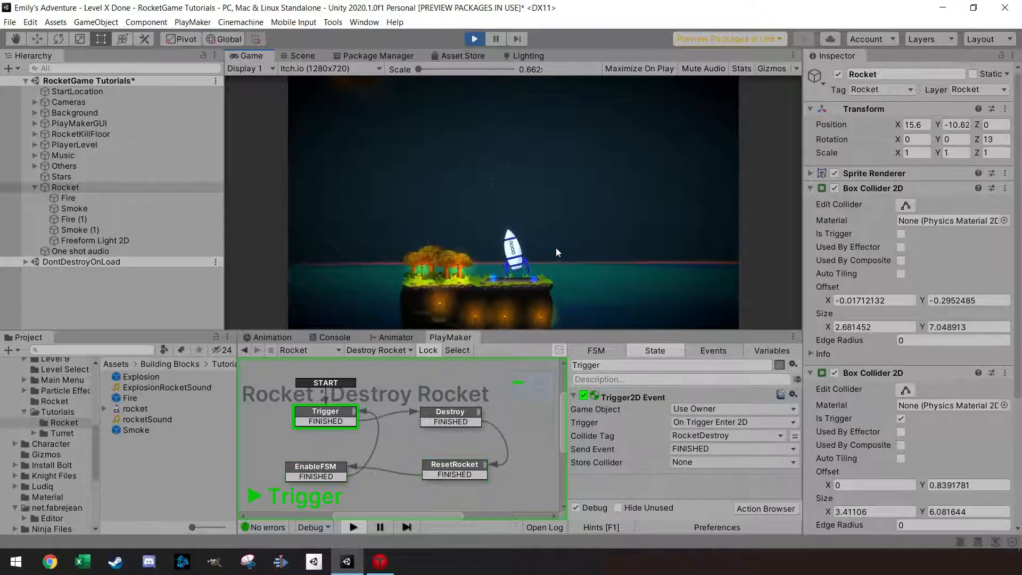
key("space")
key("space")
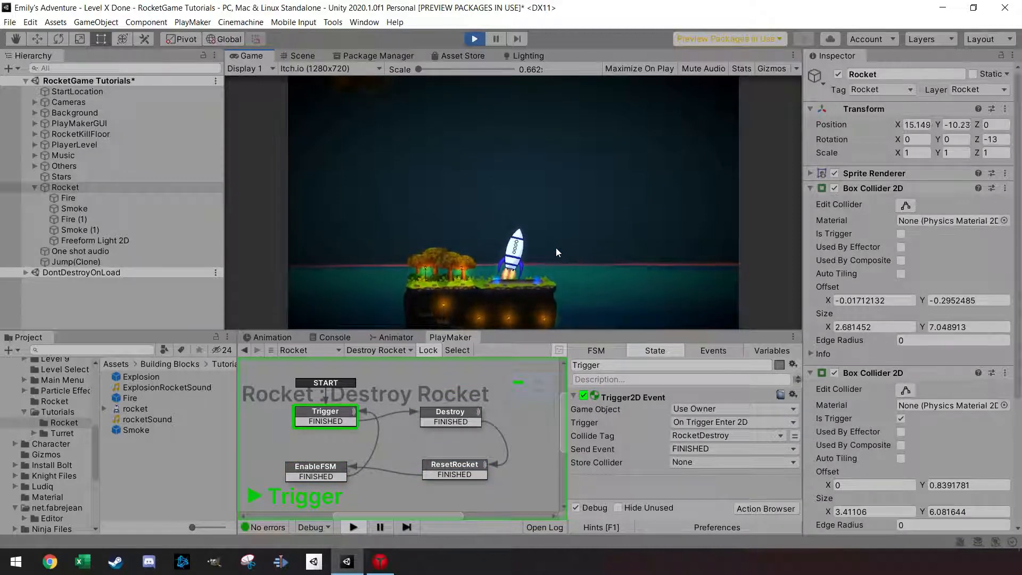
key("space")
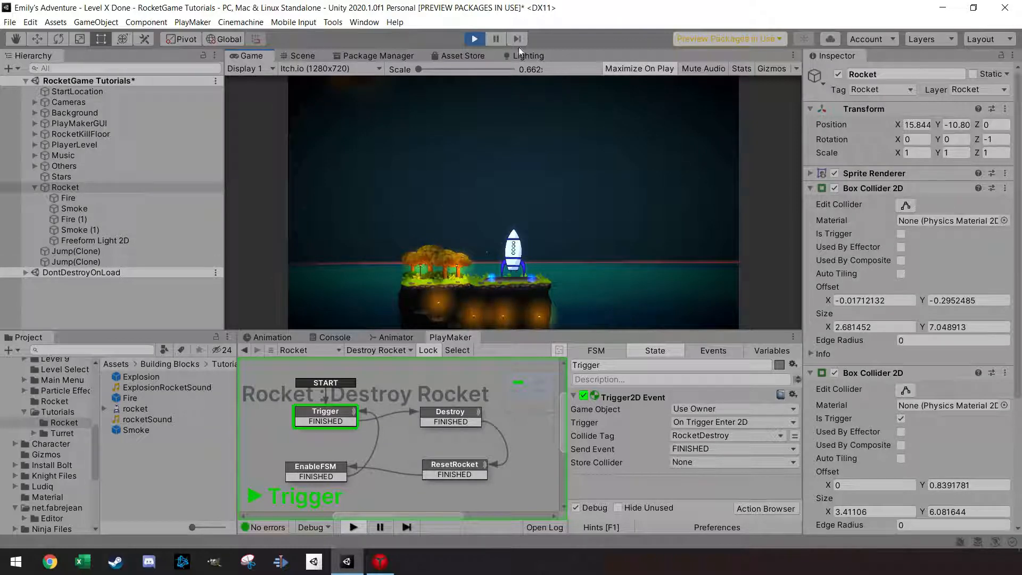
- Maximize the running game view and fly the rocket up from the platform while steering it both ways
key("shift+space")
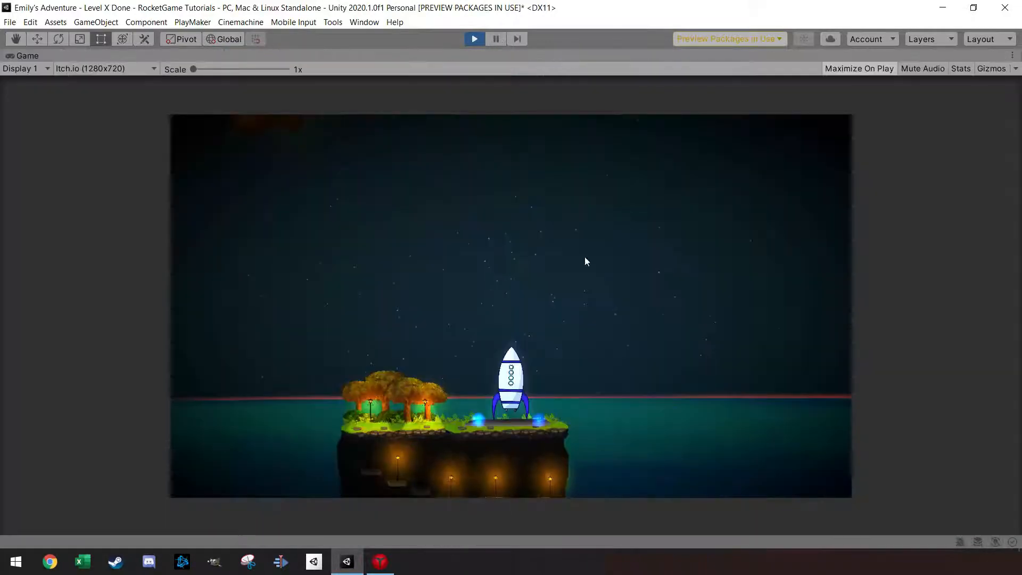
key("space")
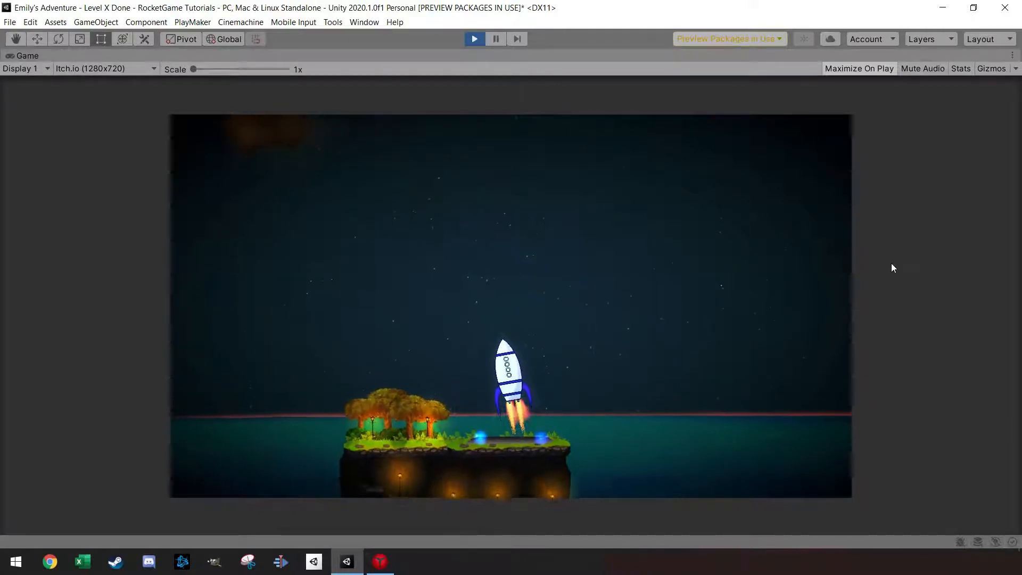
key("d")
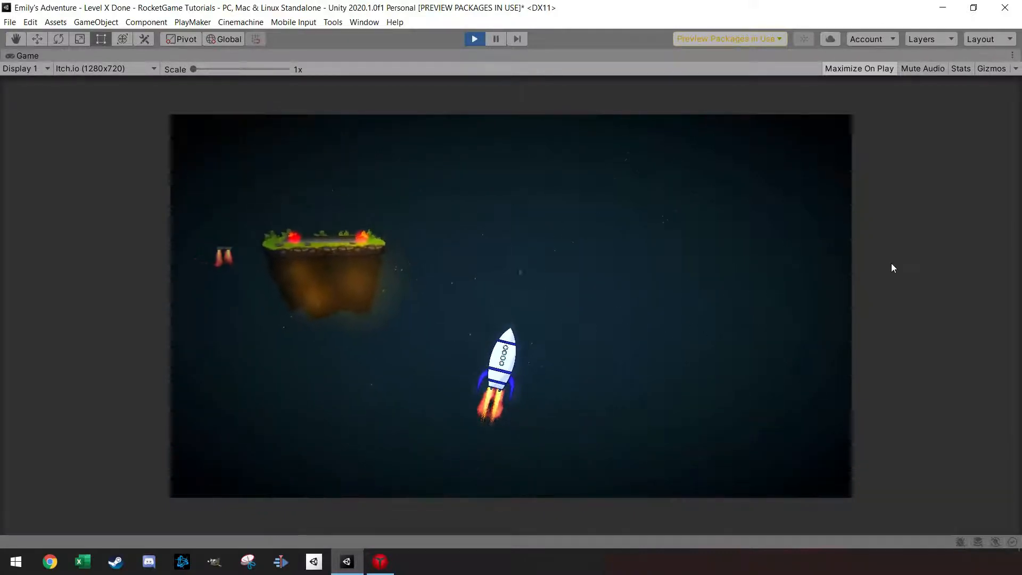
key("a")
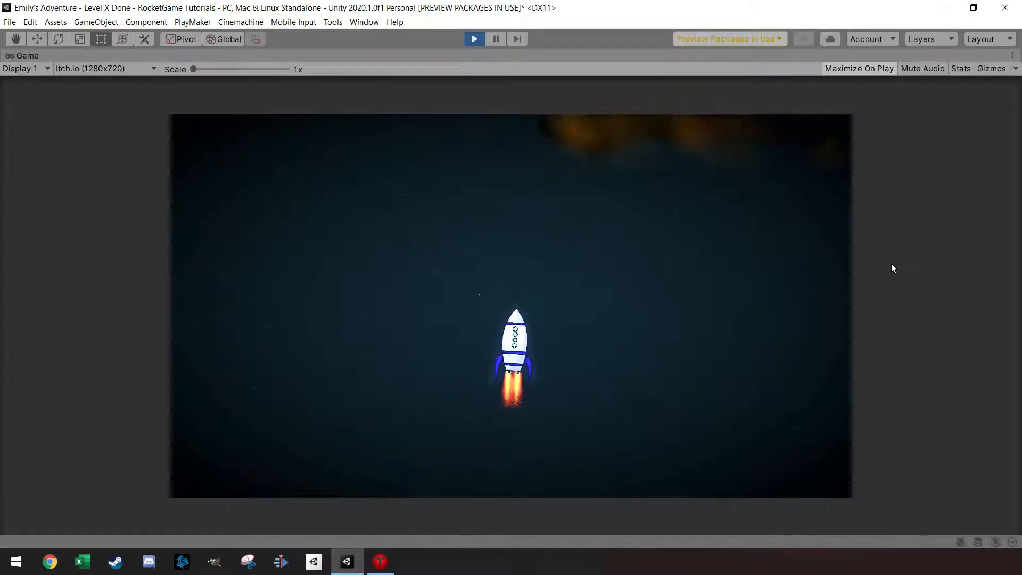
key("a")
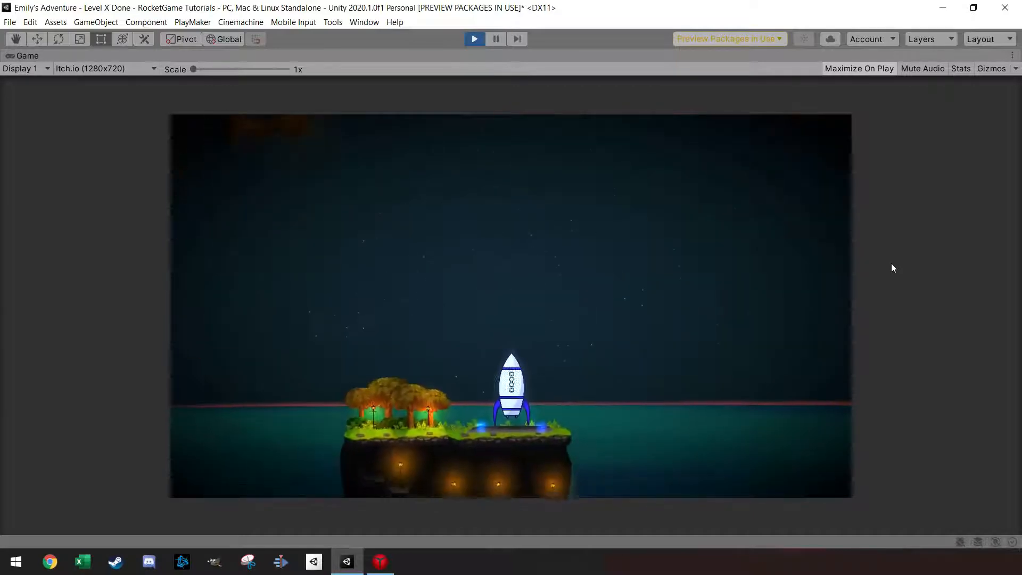
- Launch the rocket from the starting platform and fly it up past the floating islands, steering both ways
key("space")
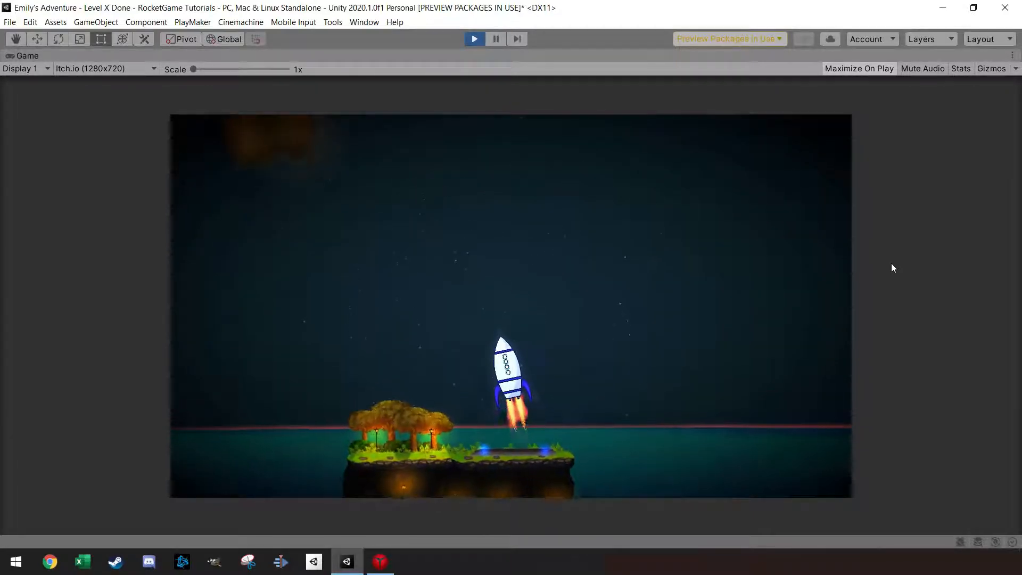
key("d")
key("a")
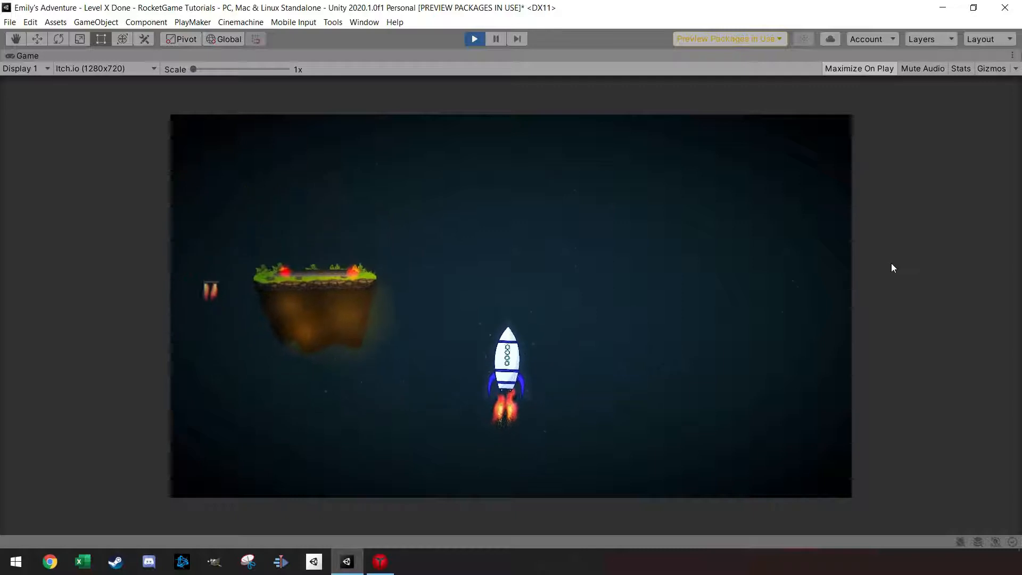
key("a")
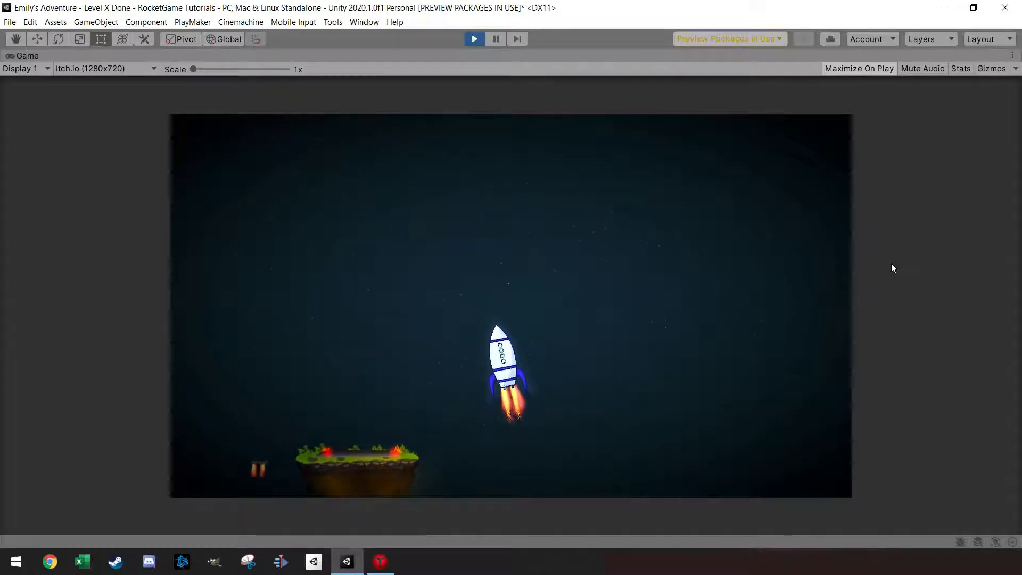
key("d")
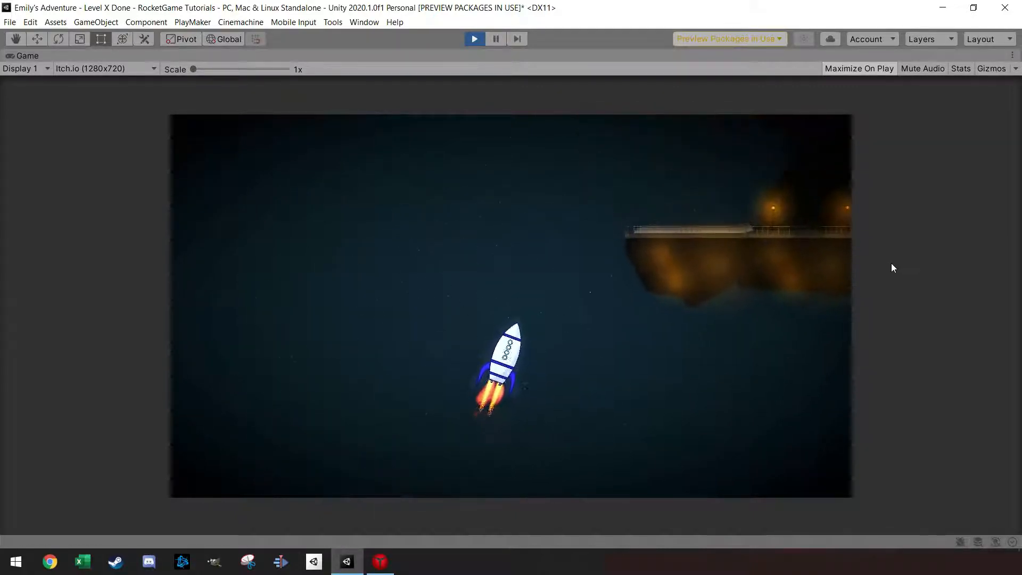
key("a")
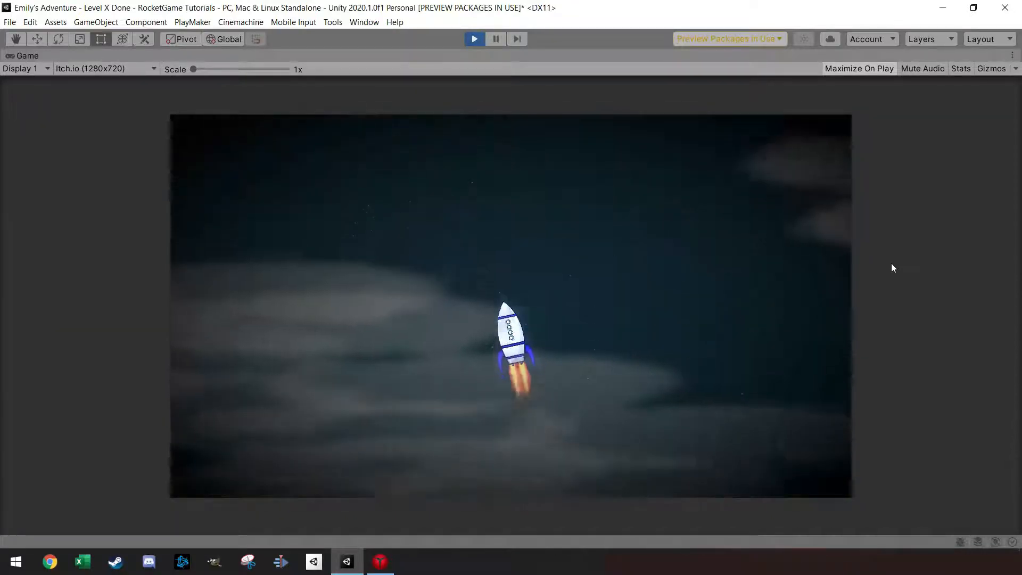
- Steer the rocket out of the grey clouds and around the red-lit floating platform while climbing
key("a")
key("a")
key("d")
key("space")
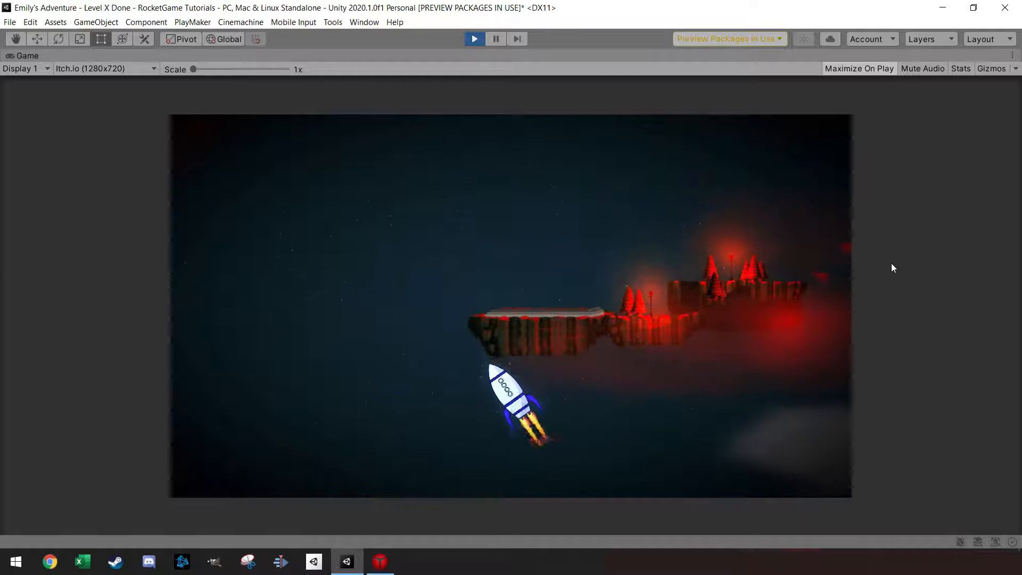
key("d")
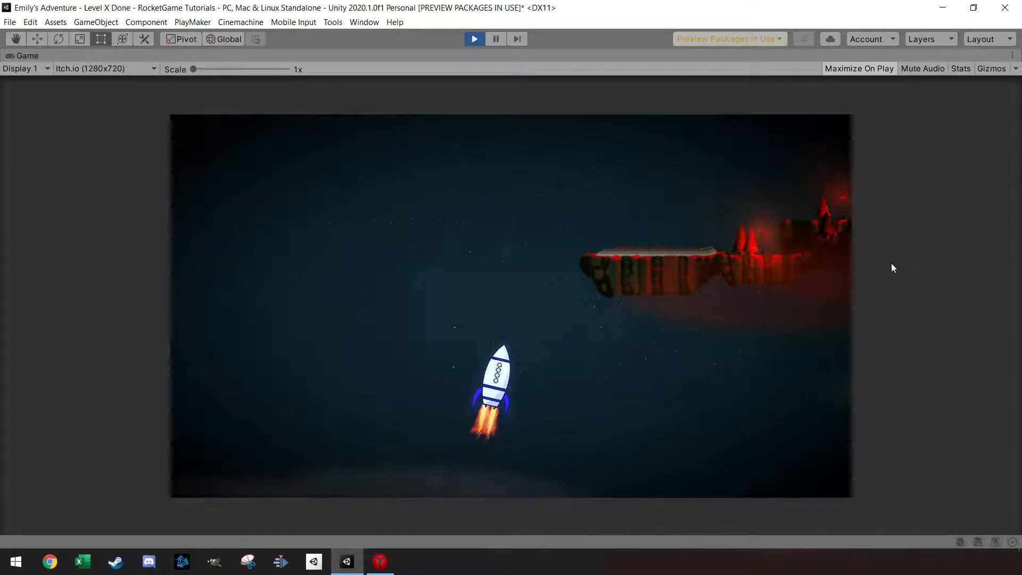
key("a")
key("d")
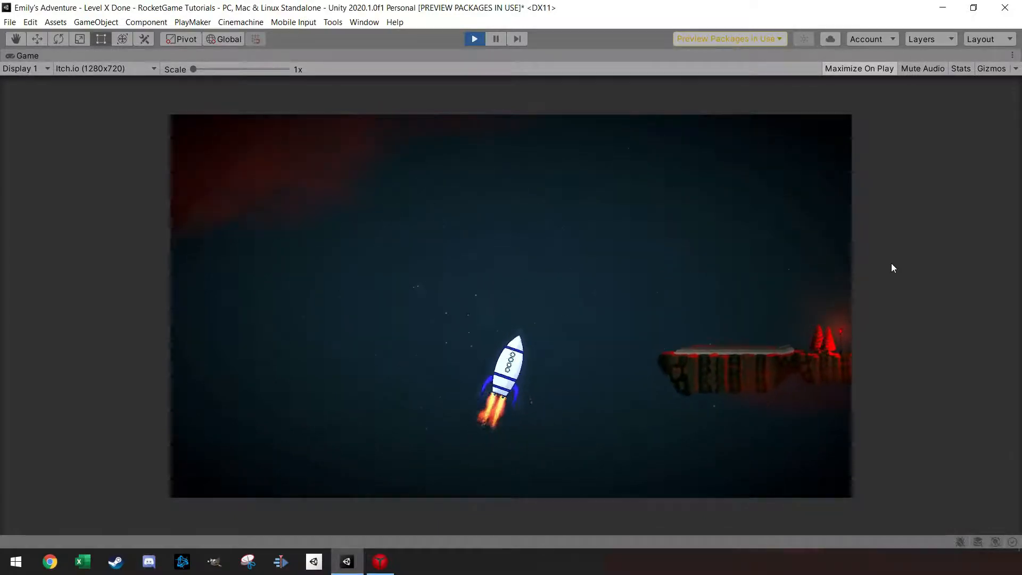
key("a")
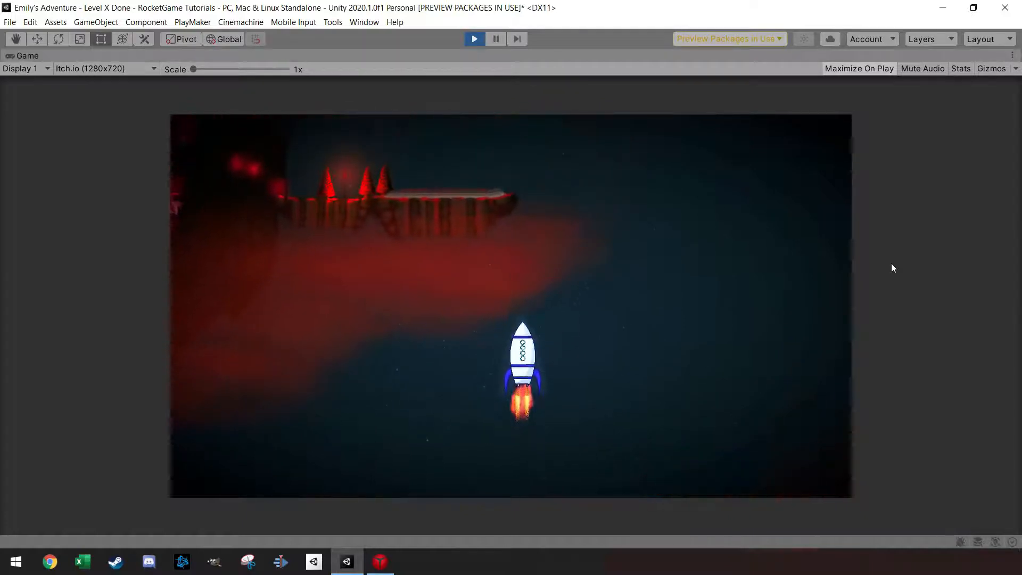
- Fly the rocket over the second red platform and up through the red clouds into open sky
key("a")
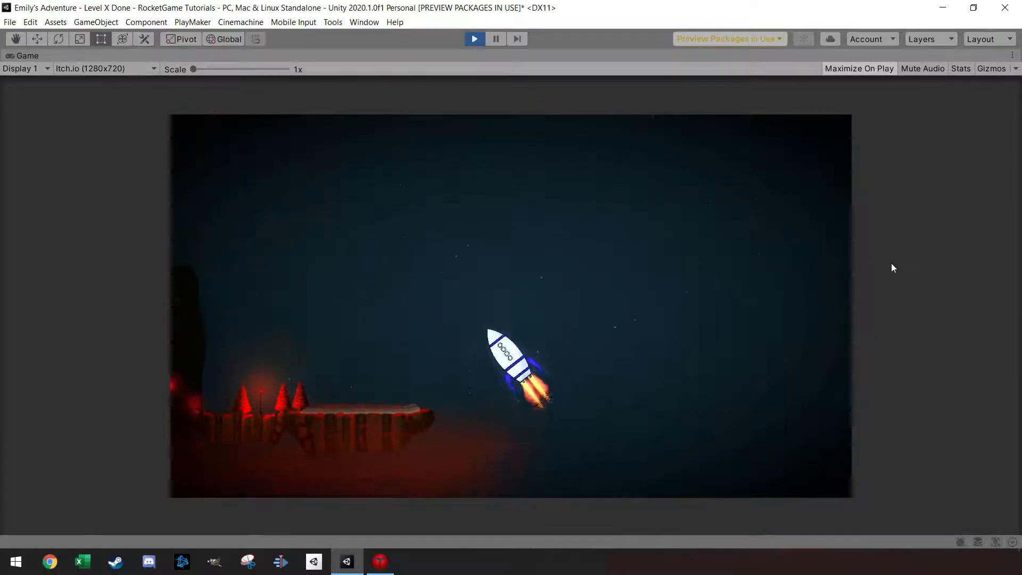
key("d")
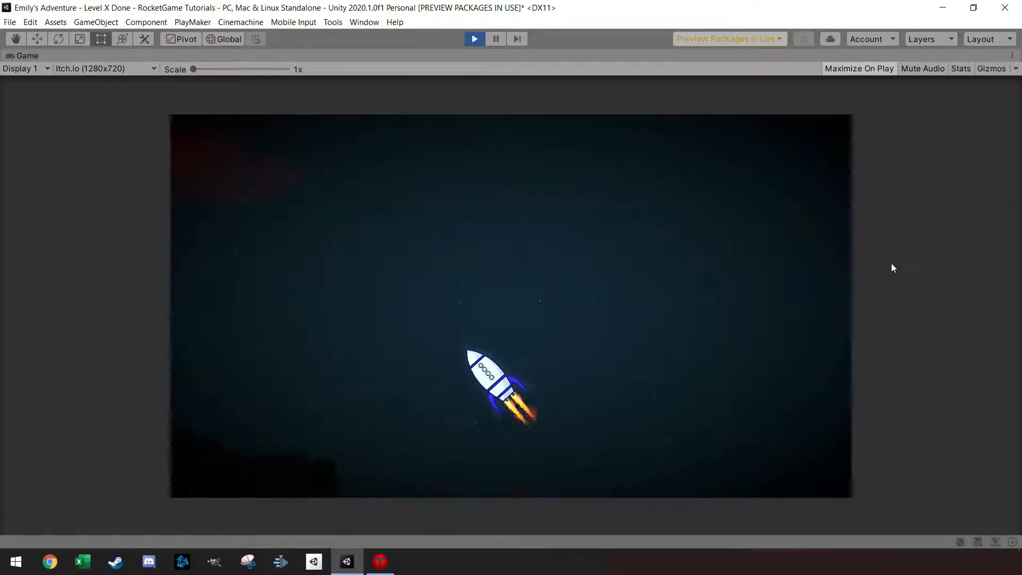
key("d")
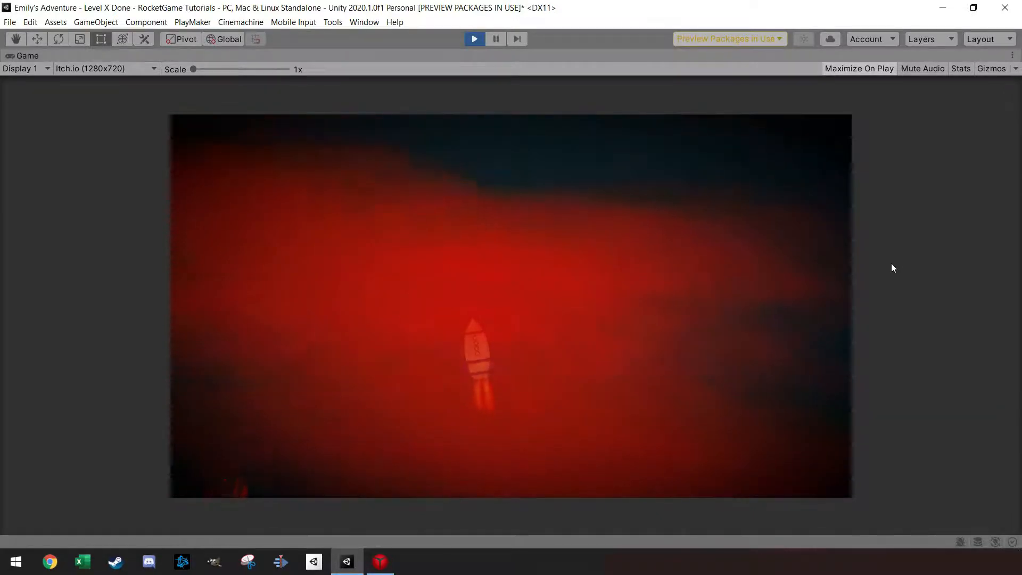
key("d")
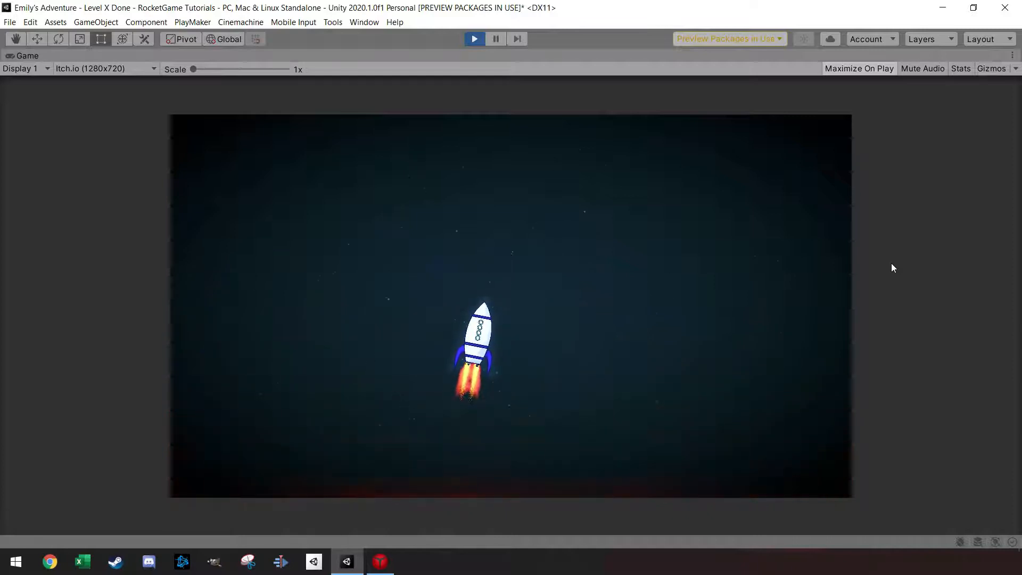
key("a")
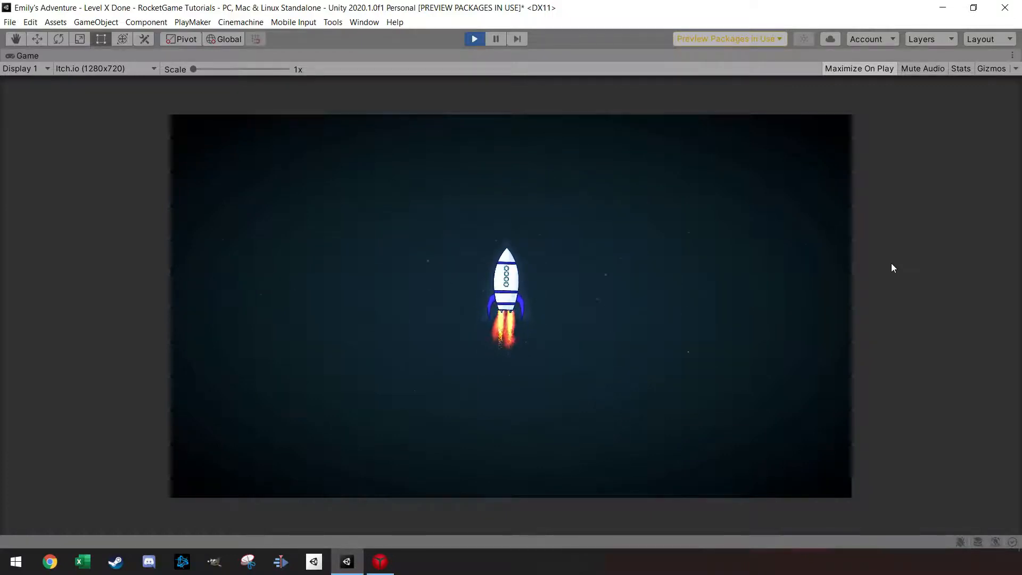
- Fly the rocket across the moon, tilting it both ways and firing the thrusters to test control there
key("d")
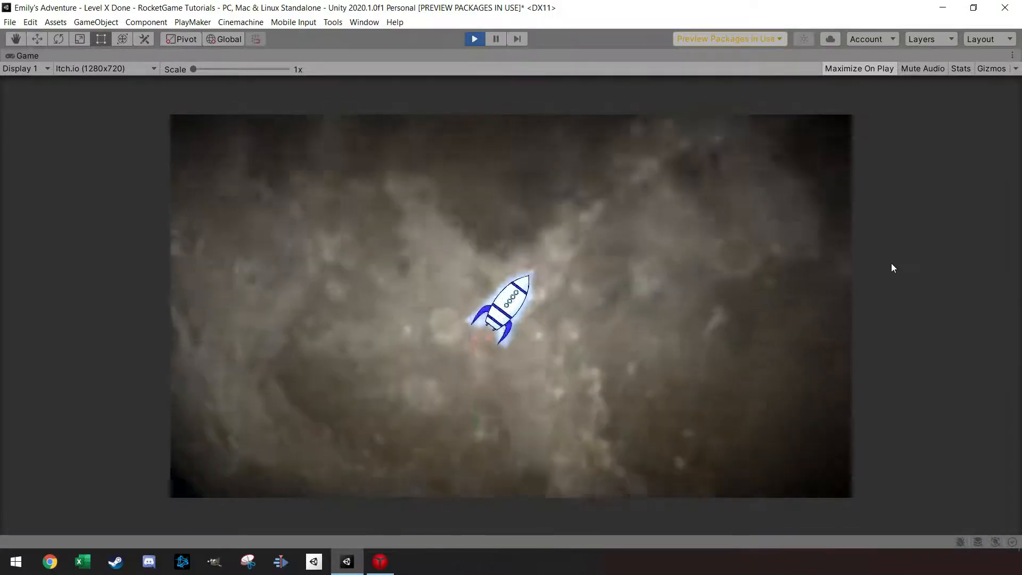
key("w")
key("a")
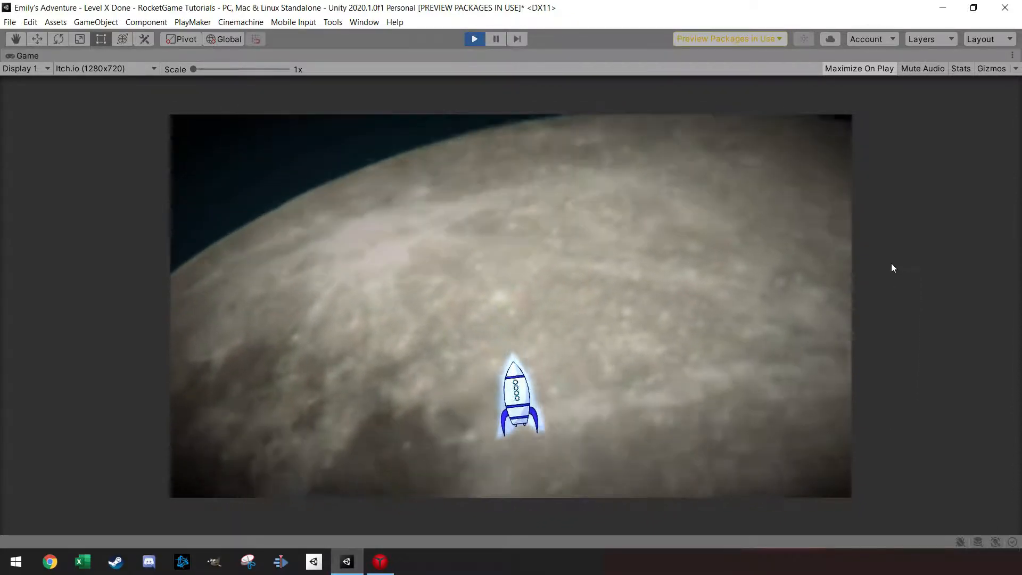
key("w")
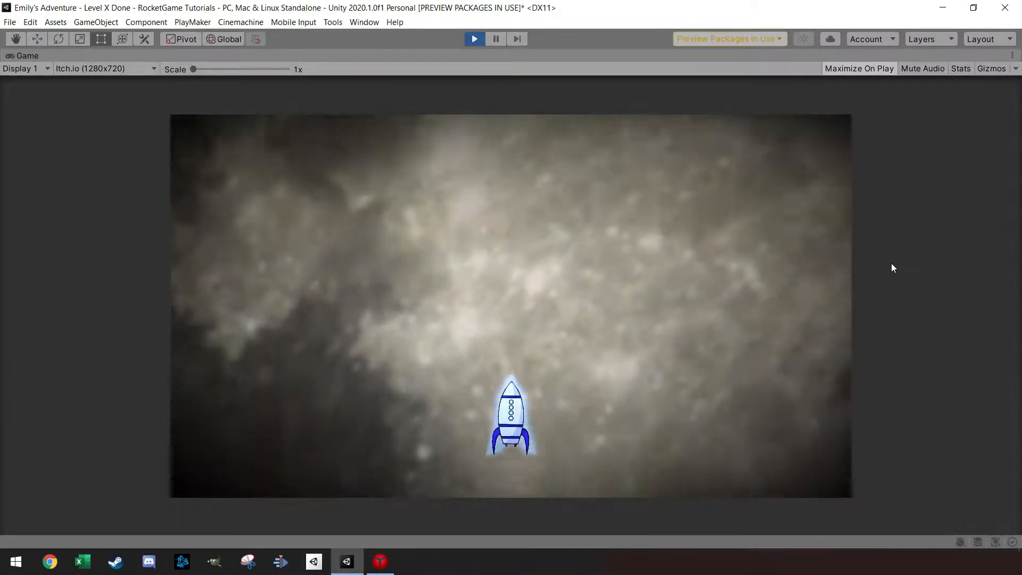
key("w")
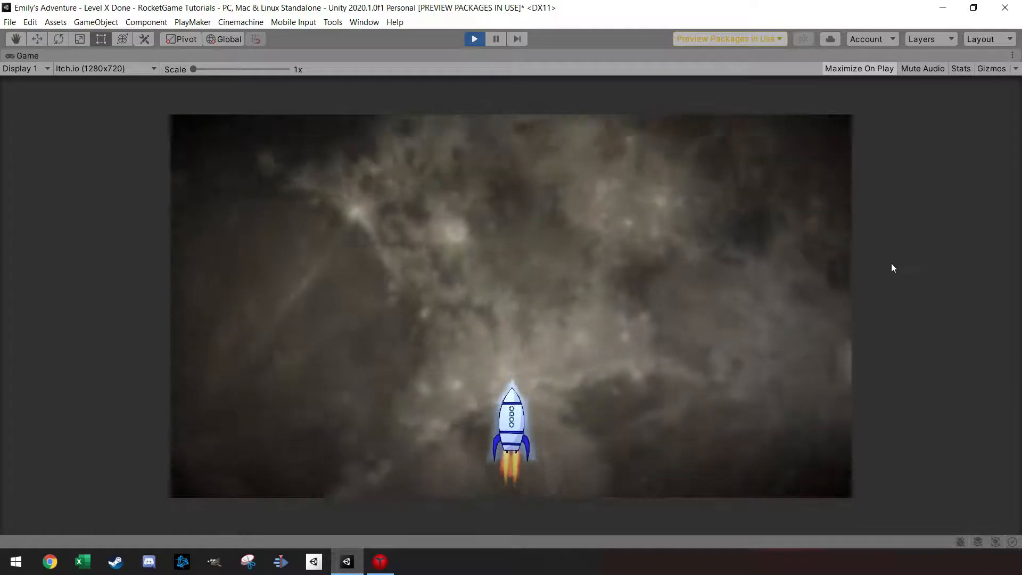
- Steer the rocket down off the moon and descend to the red spiked cave area
key("d")
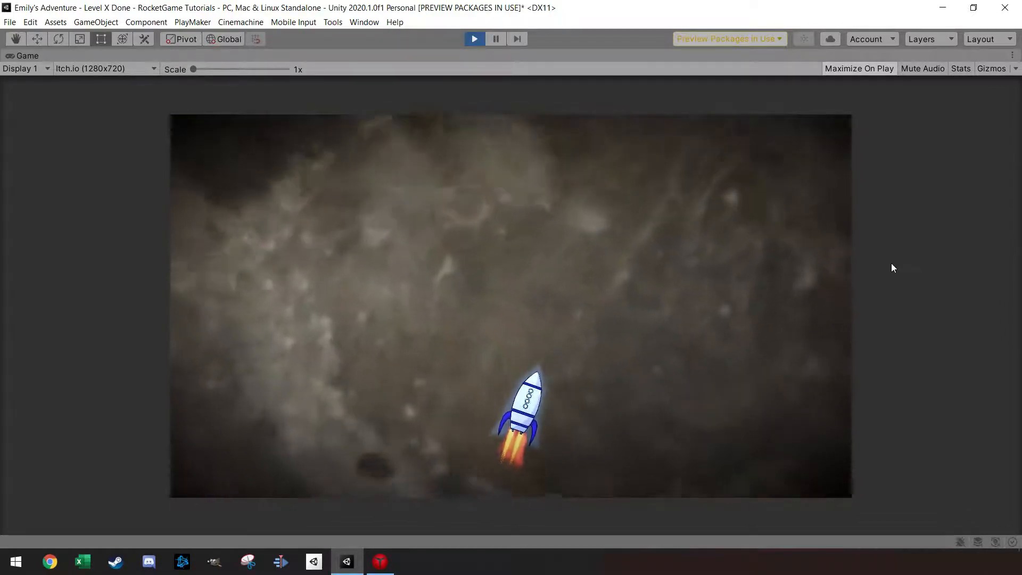
key("a")
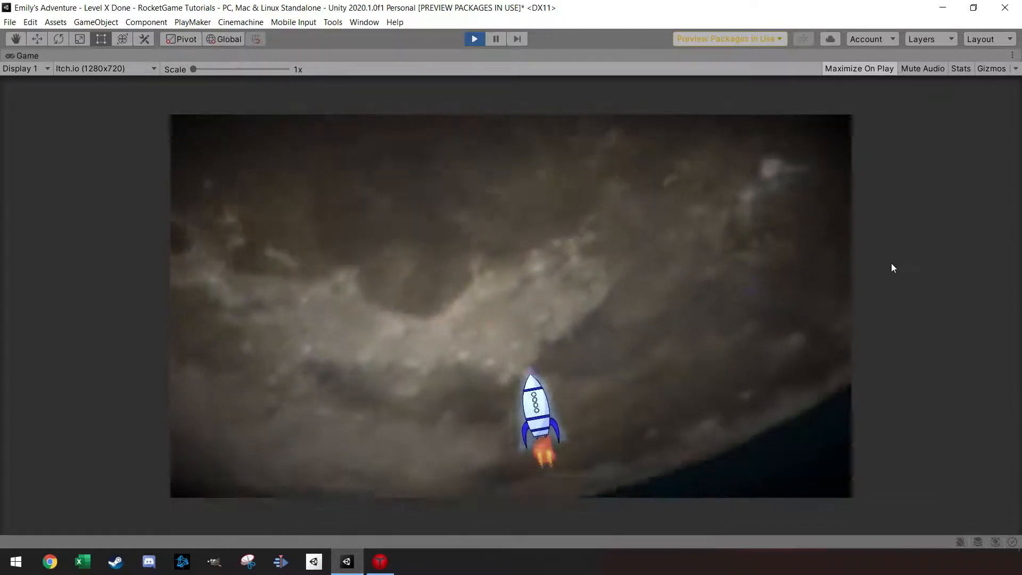
key("a")
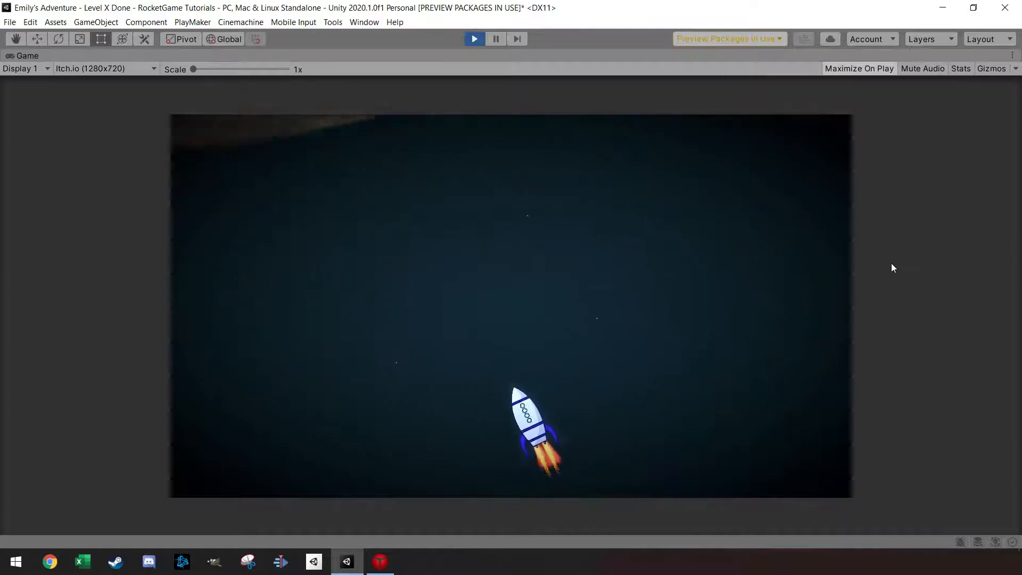
key("d")
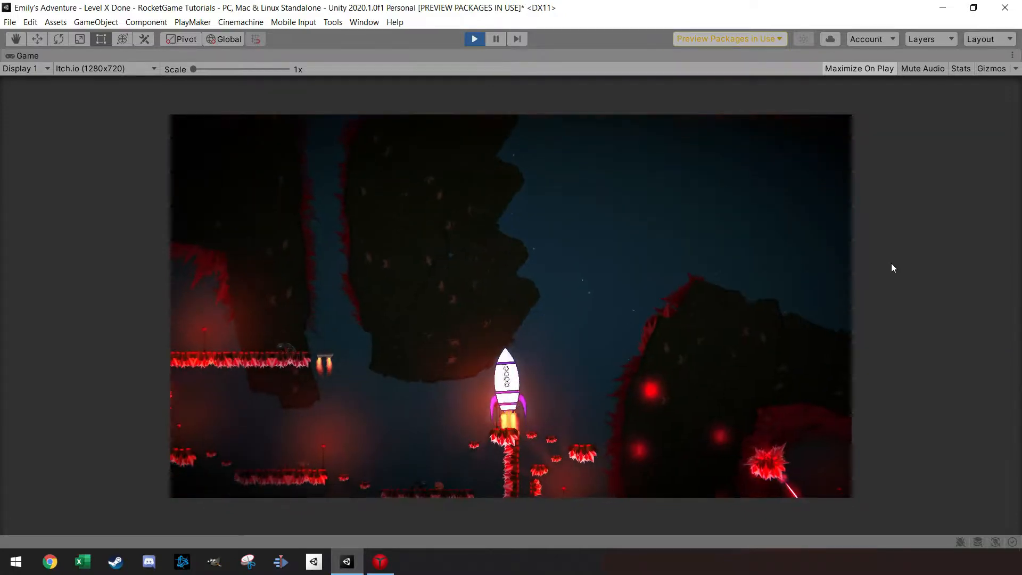
- Launch the rocket from the red spiked column and fly it up between the dark cliffs toward the red cloud
key("space")
key("d")
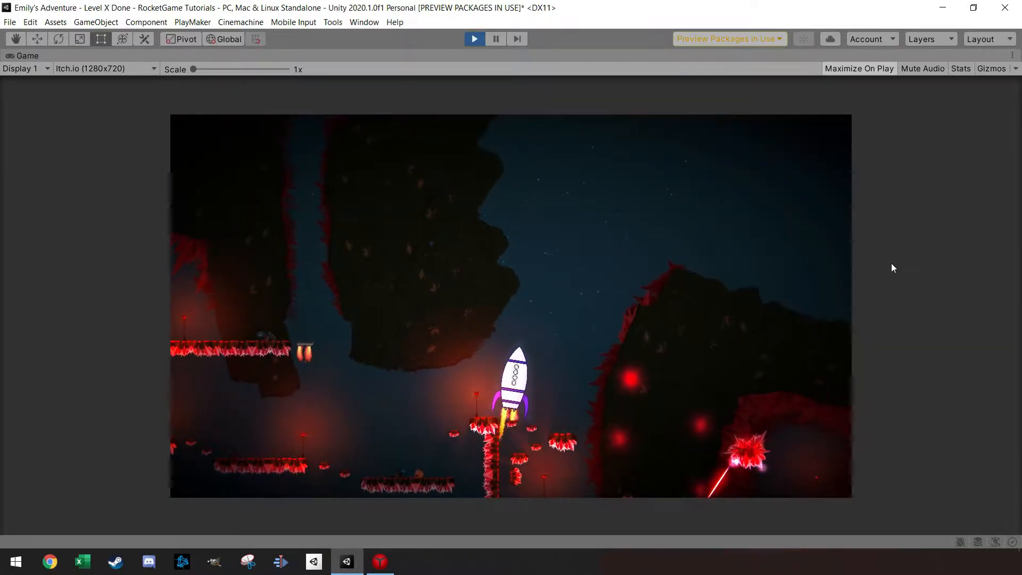
key("space")
key("d")
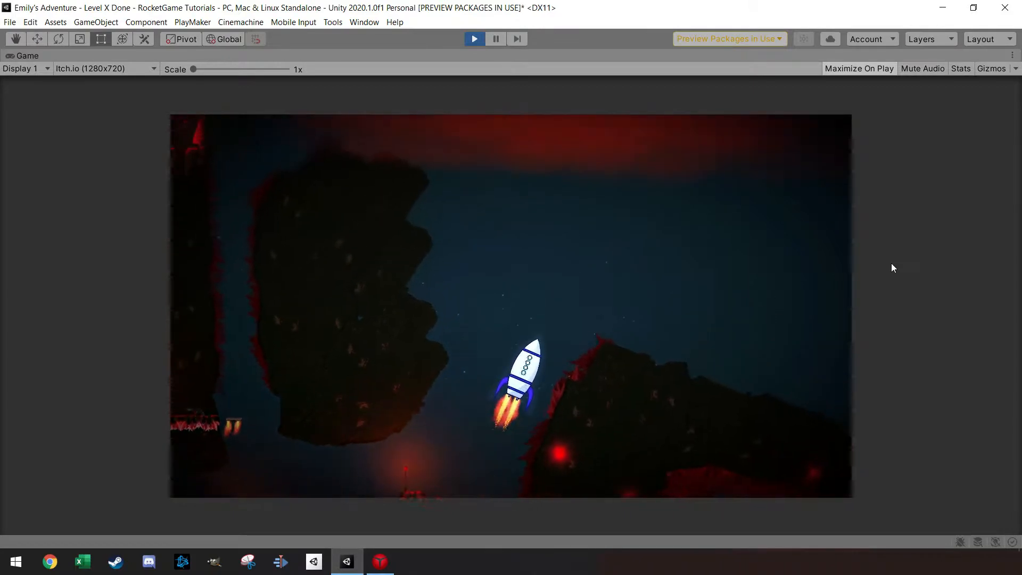
key("a")
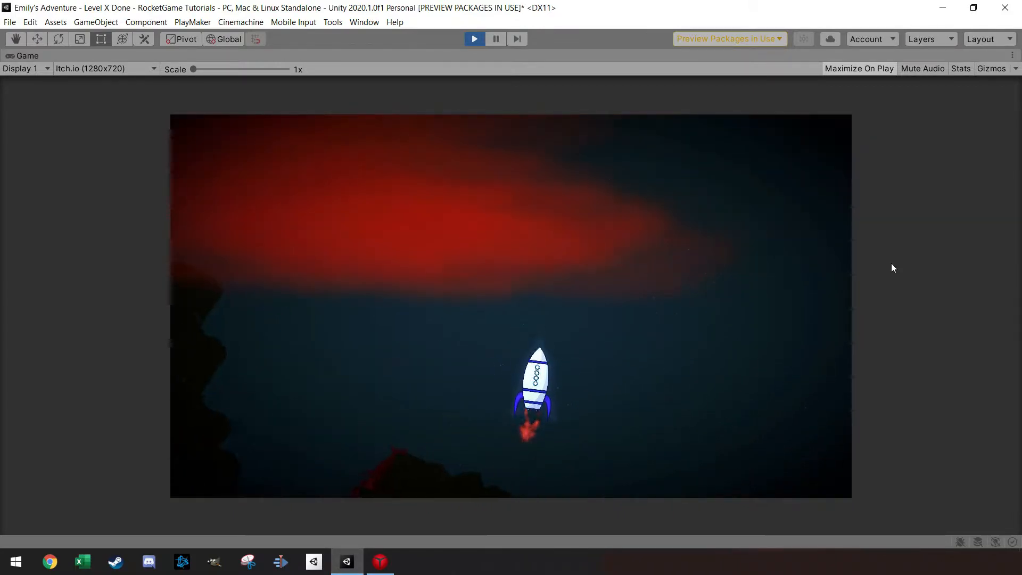